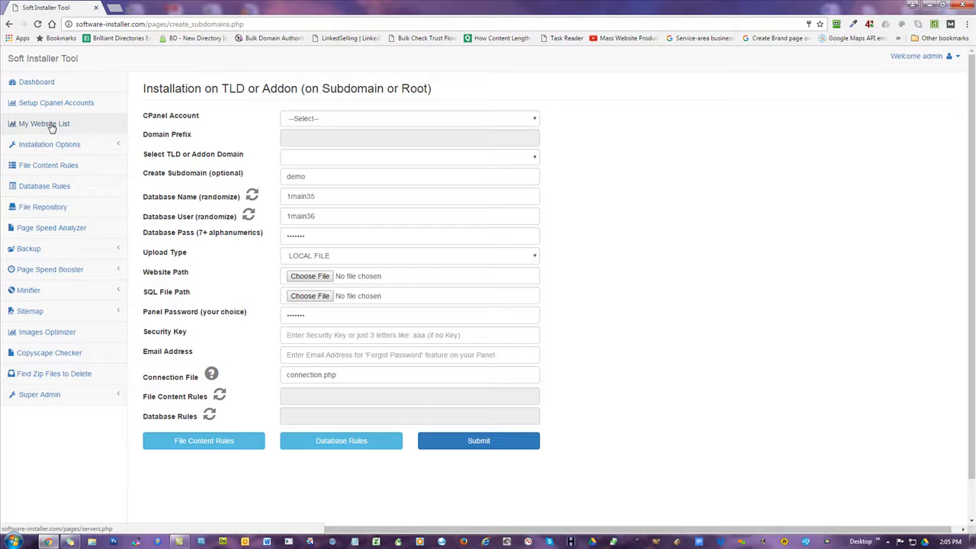
# Load mowg-samples.com in a new browser tab to view its Index of / listing.
pyautogui.click(113, 8)
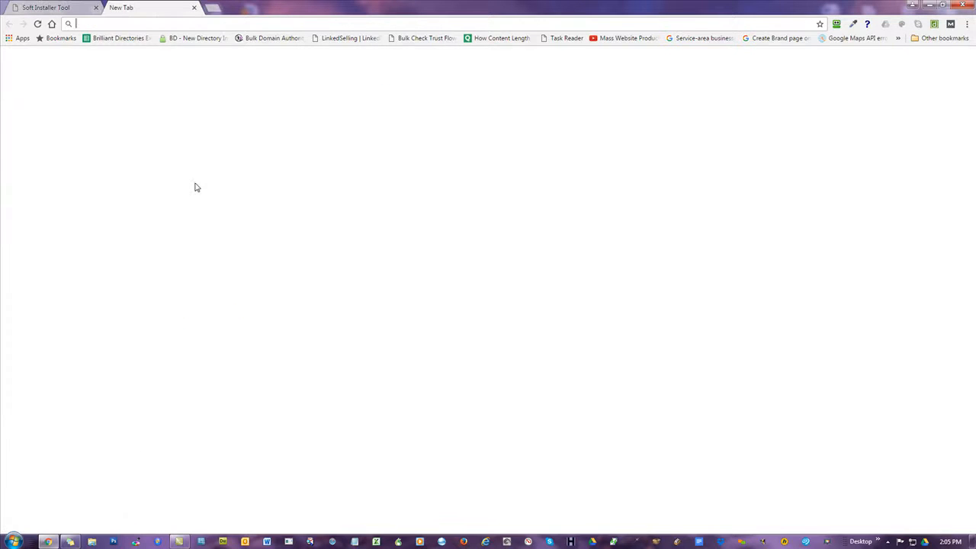
pyautogui.write('mowg')
pyautogui.press('Return')
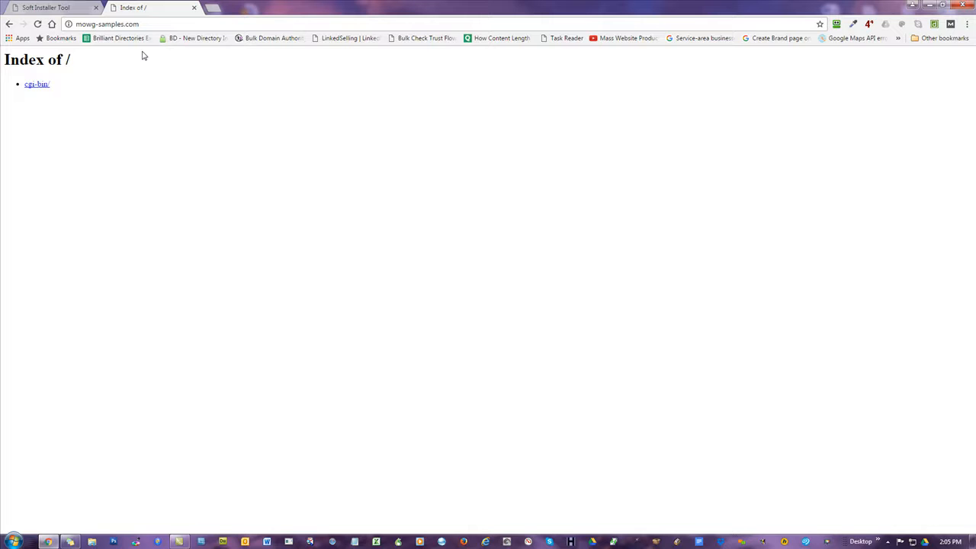
pyautogui.click(61, 8)
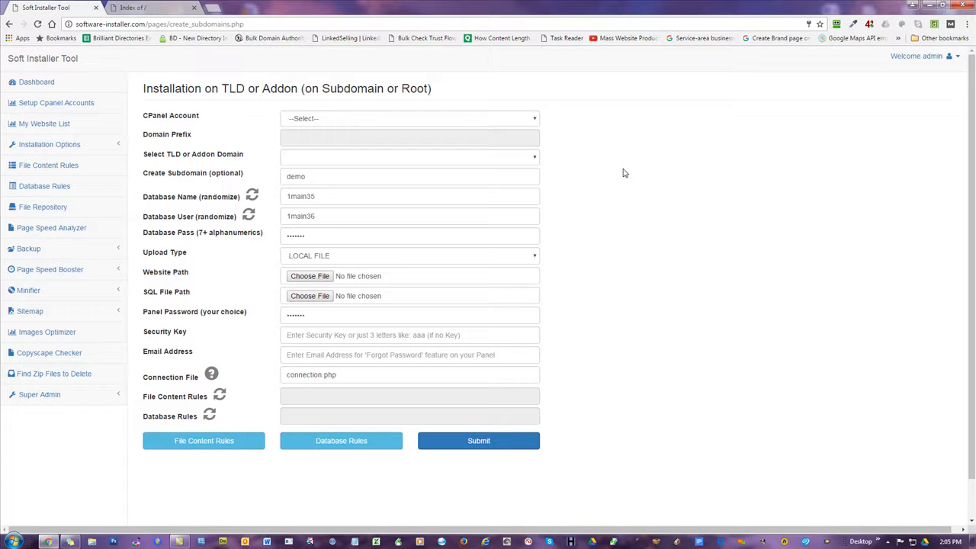
# Write notes 'Zip File = all the files in a folder', 'SQL file', 'DB' and 'DB User/Pass' in Notepad.
pyautogui.click(354, 541)
pyautogui.moveTo(392, 89); pyautogui.dragTo(357, 91)
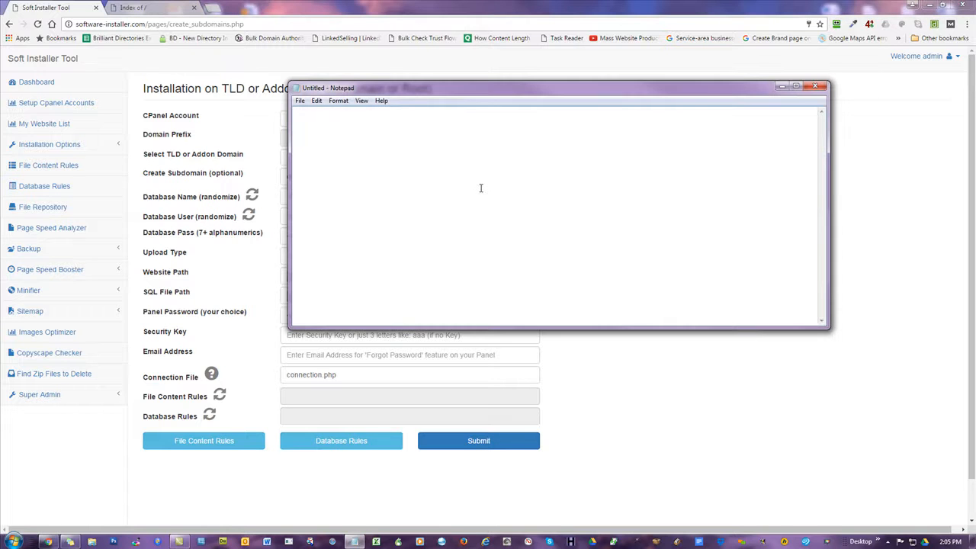
pyautogui.write('Zip File = all the files in a folders')
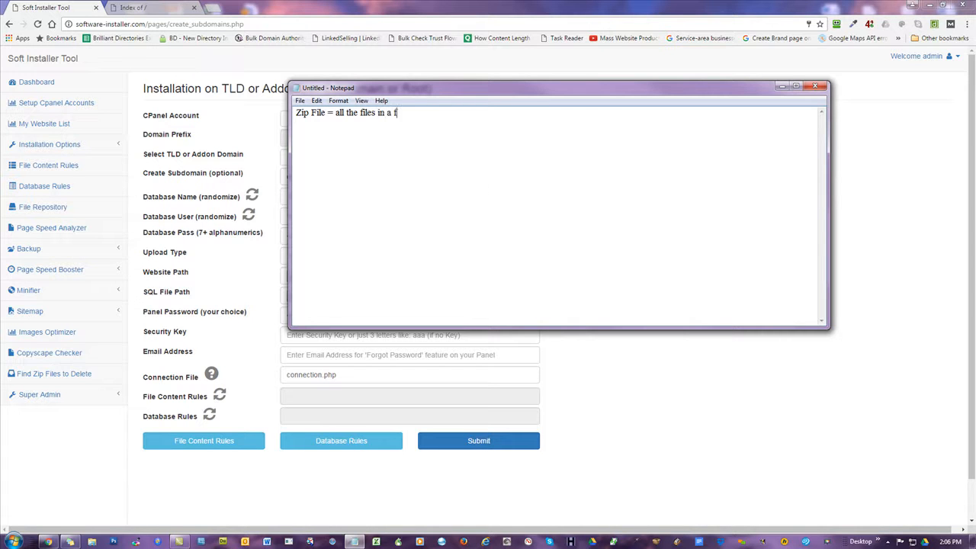
pyautogui.press('BackSpace')
pyautogui.press('Return')
pyautogui.write('SQL file')
pyautogui.press('Return')
pyautogui.press('Return')
pyautogui.write('DB')
pyautogui.press('Return')
pyautogui.write('DB User/')
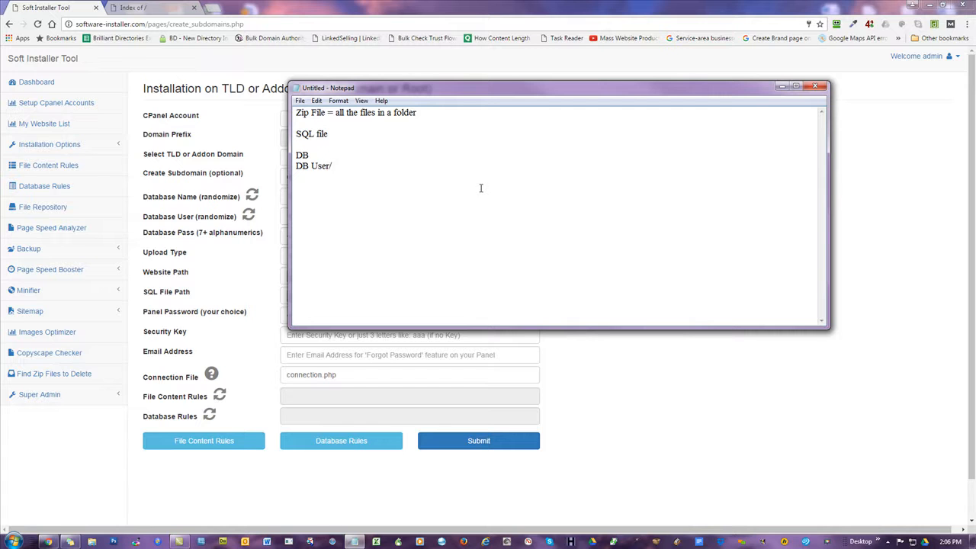
pyautogui.write('Pass')
# Set the Notepad font size to 26.
pyautogui.moveTo(351, 167); pyautogui.dragTo(296, 166)
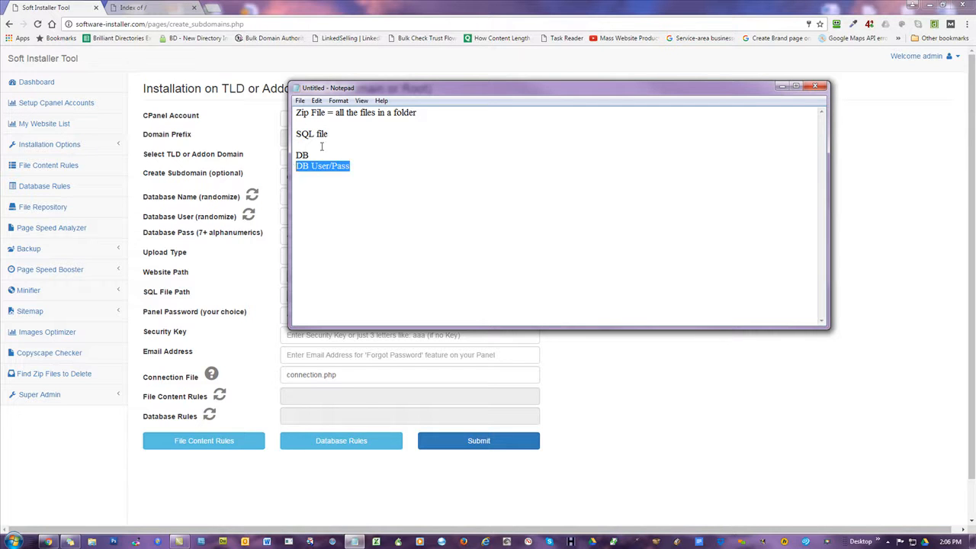
pyautogui.doubleClick(302, 154)
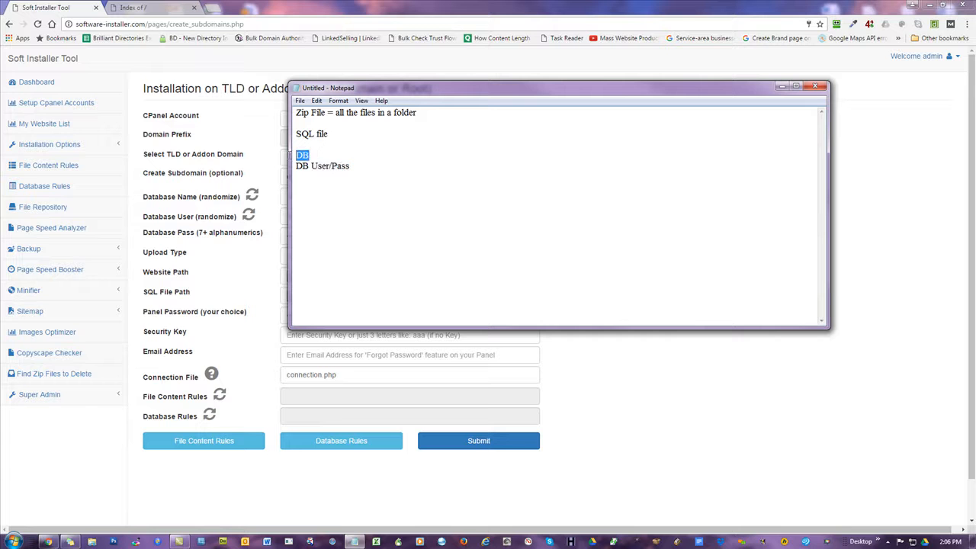
pyautogui.click(338, 101)
pyautogui.click(351, 124)
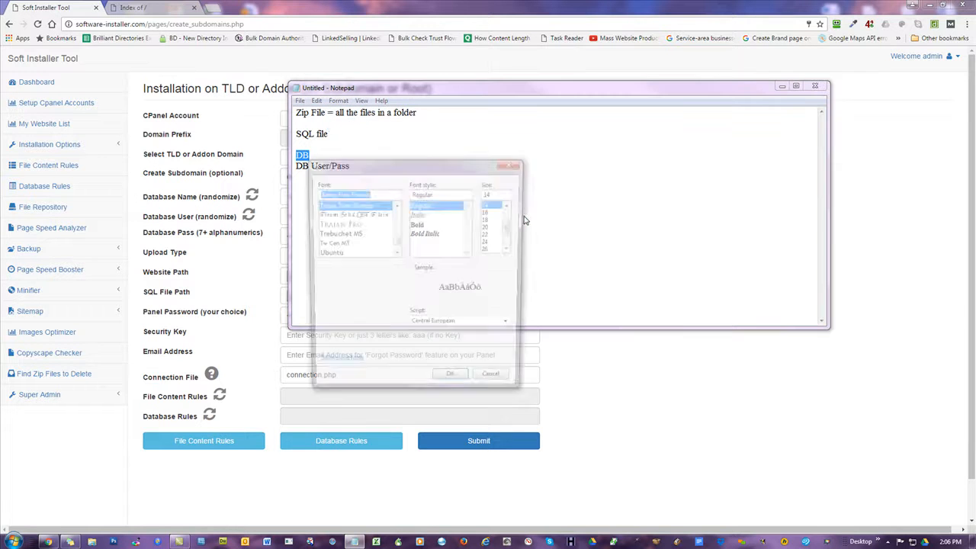
pyautogui.click(489, 249)
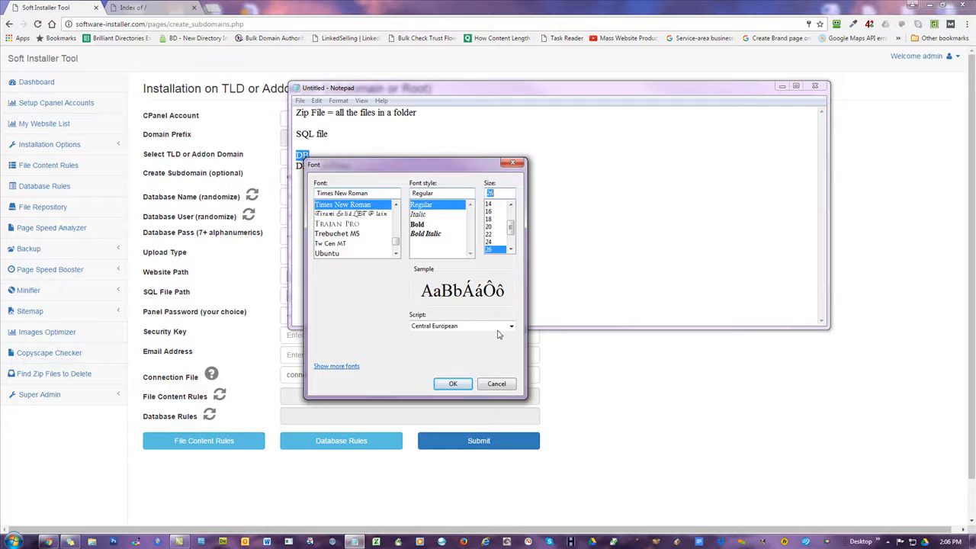
pyautogui.click(455, 383)
pyautogui.click(499, 258)
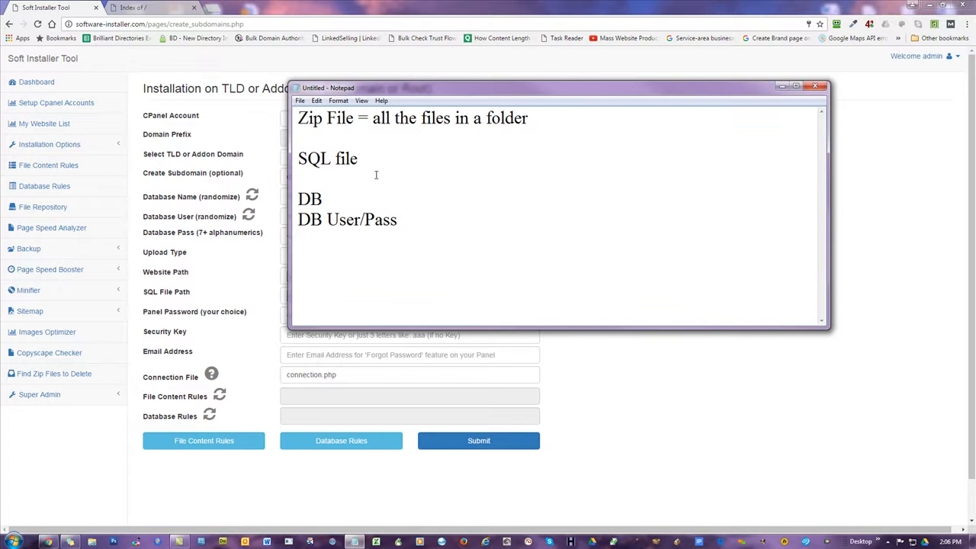
# Move the SQL file line to the end, below DB User/Pass.
pyautogui.moveTo(371, 166); pyautogui.dragTo(296, 160)
pyautogui.hotkey('ctrl', 'c')
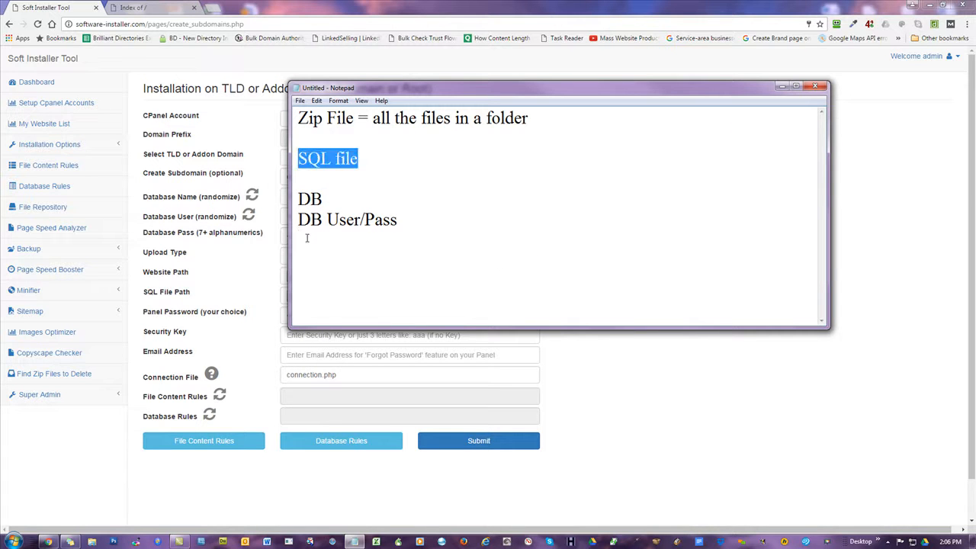
pyautogui.press('Delete')
pyautogui.click(361, 252)
pyautogui.hotkey('ctrl', 'v')
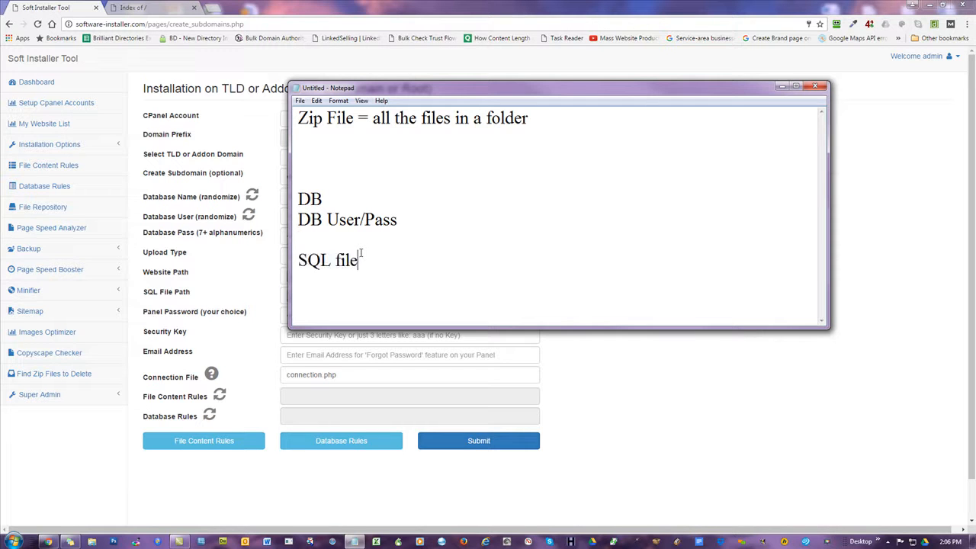
# Delete one blank line under the Zip File line.
pyautogui.moveTo(360, 260); pyautogui.dragTo(298, 260)
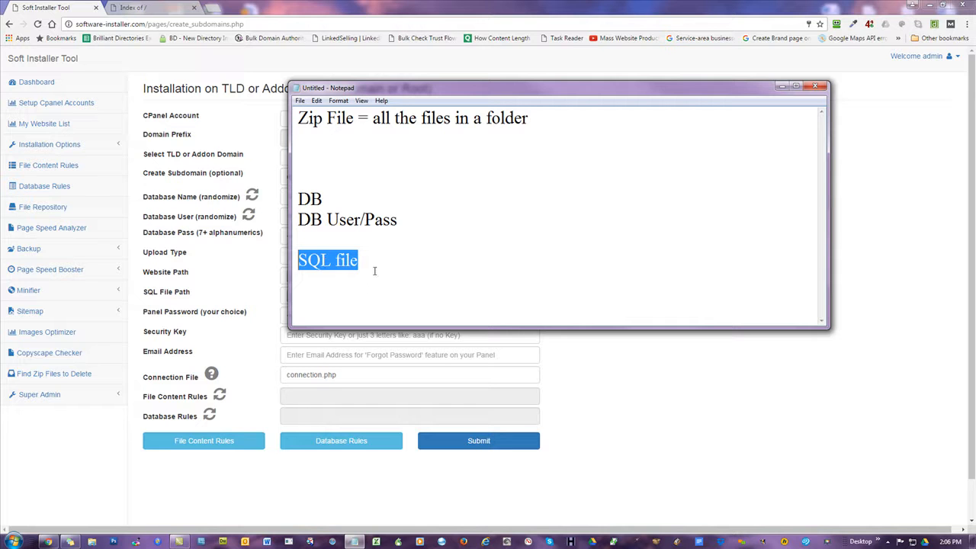
pyautogui.moveTo(414, 220); pyautogui.dragTo(300, 200)
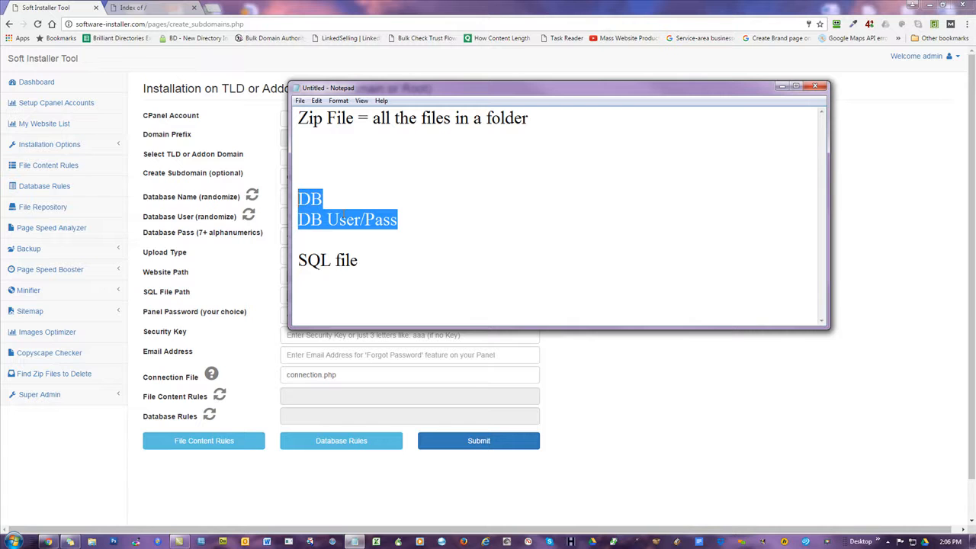
pyautogui.moveTo(369, 264); pyautogui.dragTo(298, 260)
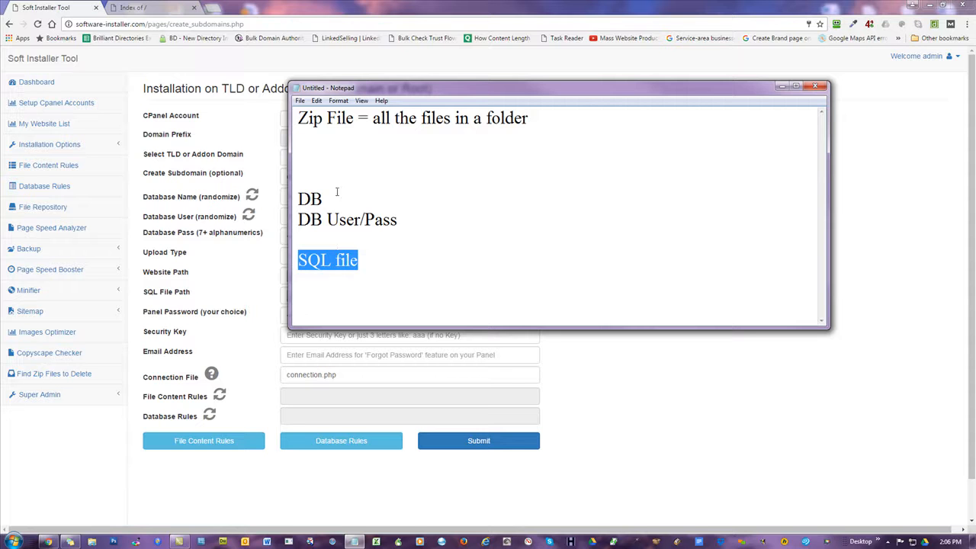
pyautogui.moveTo(535, 122); pyautogui.dragTo(298, 119)
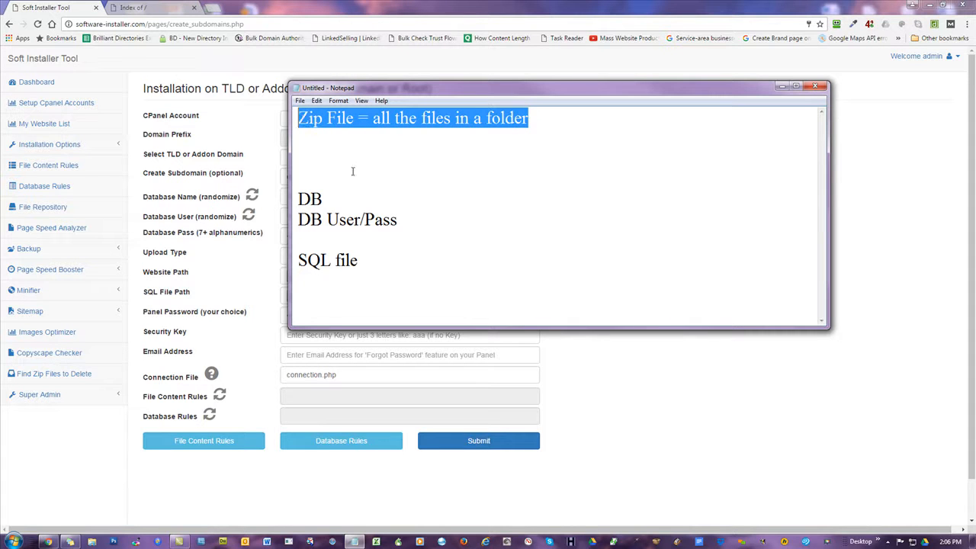
pyautogui.click(335, 144)
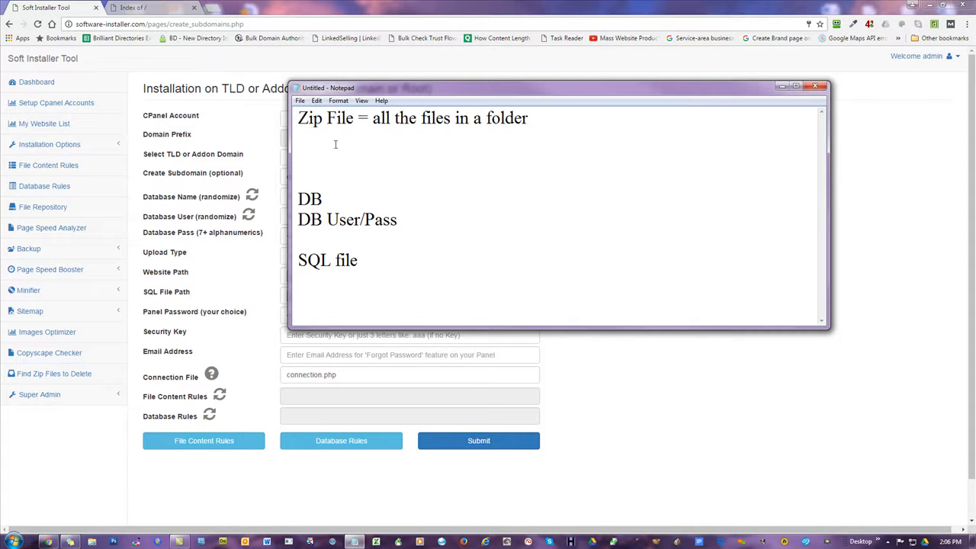
pyautogui.press('Delete')
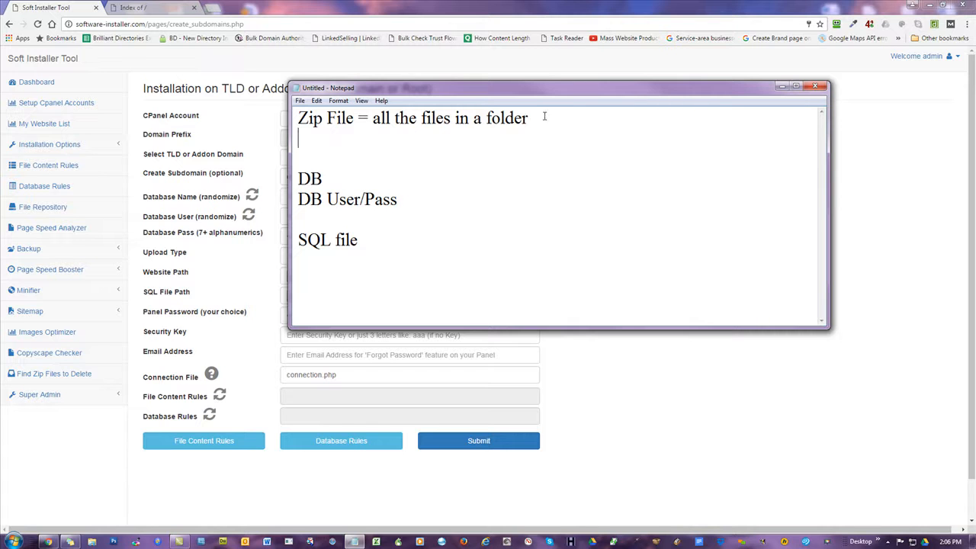
# Highlight each note line in turn, then move the Notepad window right to reveal the form.
pyautogui.moveTo(543, 119); pyautogui.dragTo(297, 119)
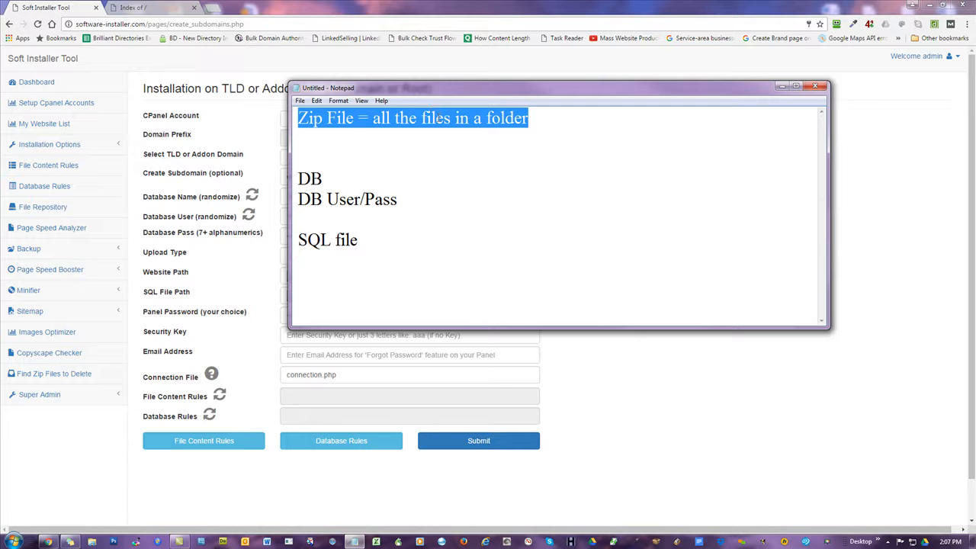
pyautogui.moveTo(370, 238); pyautogui.dragTo(296, 241)
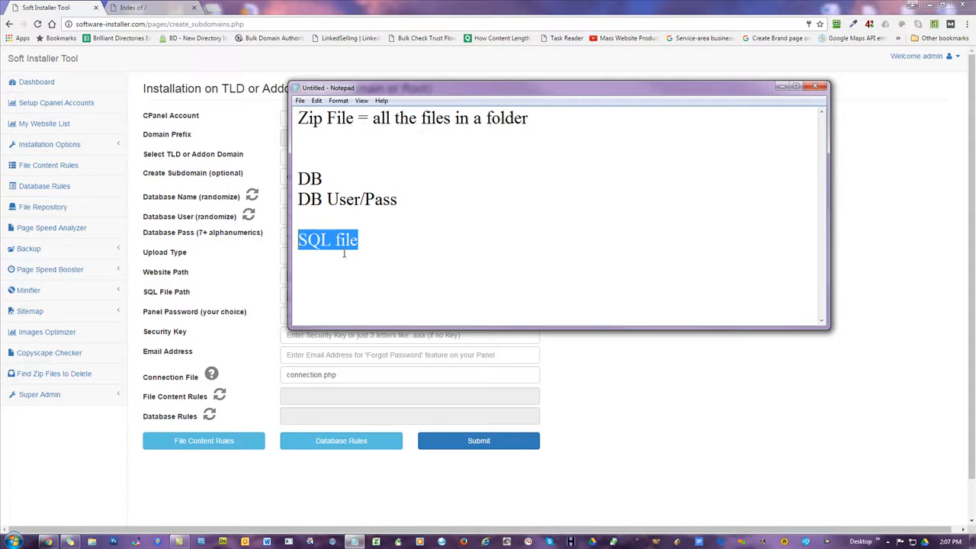
pyautogui.moveTo(398, 200); pyautogui.dragTo(297, 179)
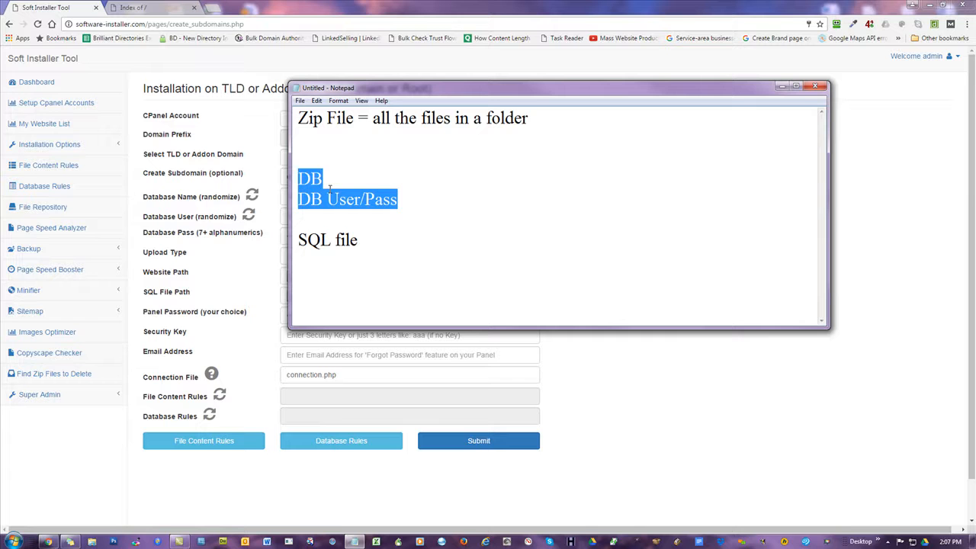
pyautogui.moveTo(361, 243); pyautogui.dragTo(296, 244)
pyautogui.moveTo(398, 200); pyautogui.dragTo(296, 178)
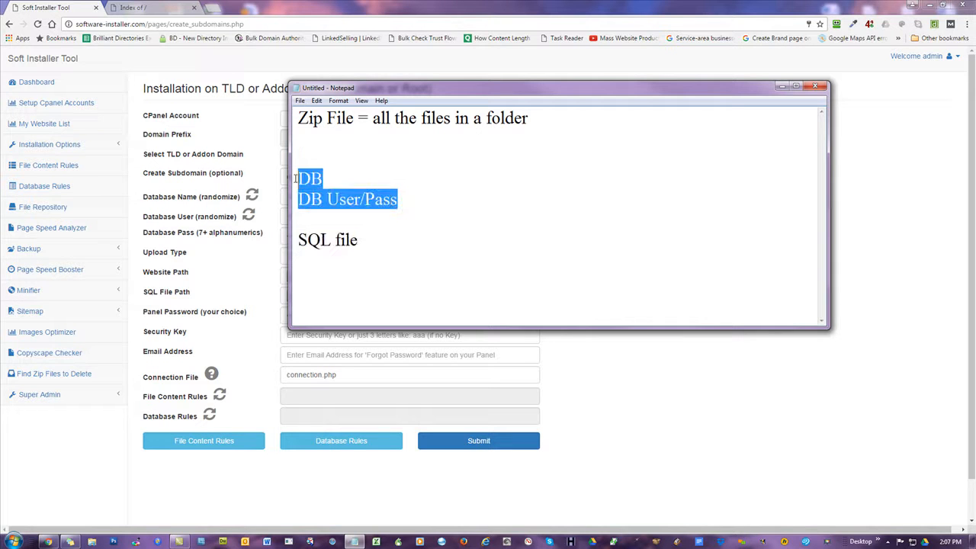
pyautogui.click(375, 148)
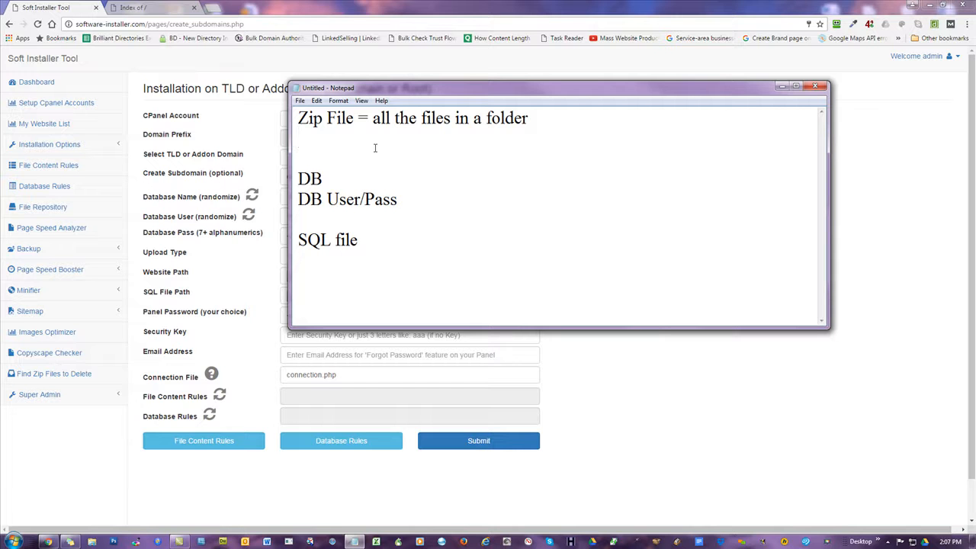
pyautogui.moveTo(331, 178); pyautogui.dragTo(296, 178)
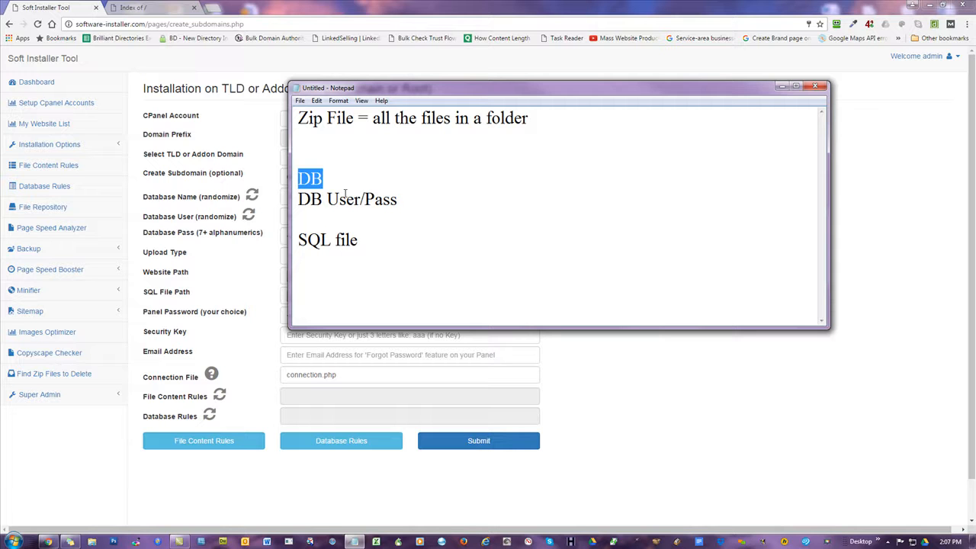
pyautogui.moveTo(399, 202); pyautogui.dragTo(365, 200)
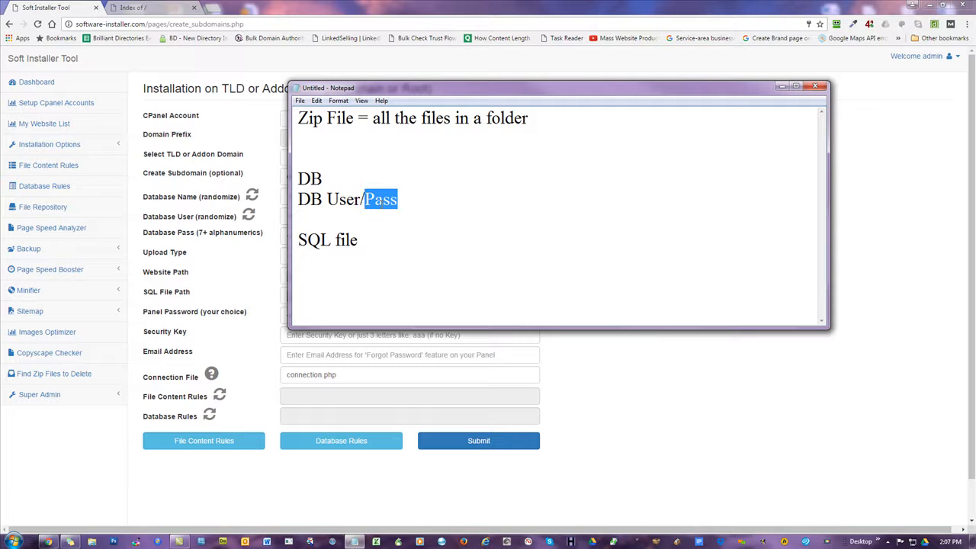
pyautogui.moveTo(363, 199); pyautogui.dragTo(327, 200)
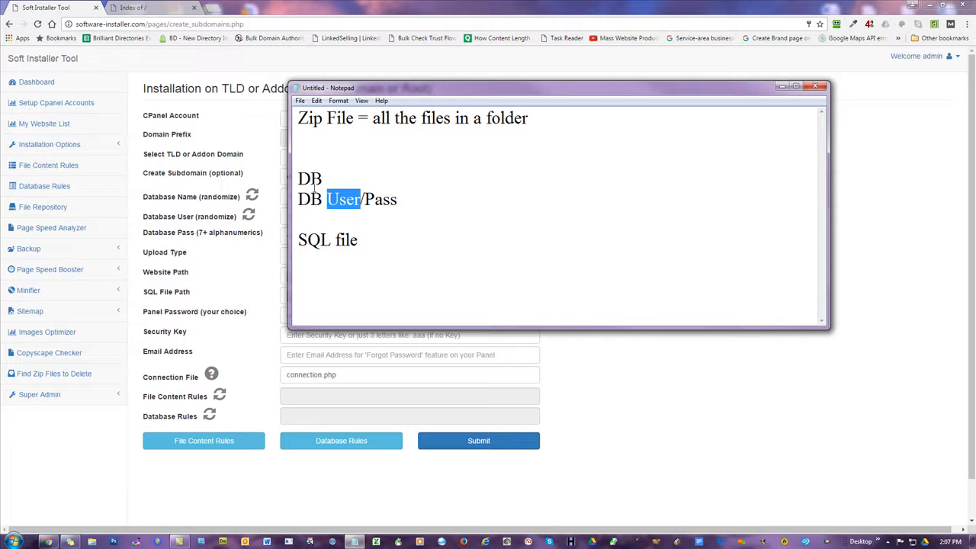
pyautogui.moveTo(333, 177); pyautogui.dragTo(299, 180)
pyautogui.moveTo(361, 200); pyautogui.dragTo(298, 200)
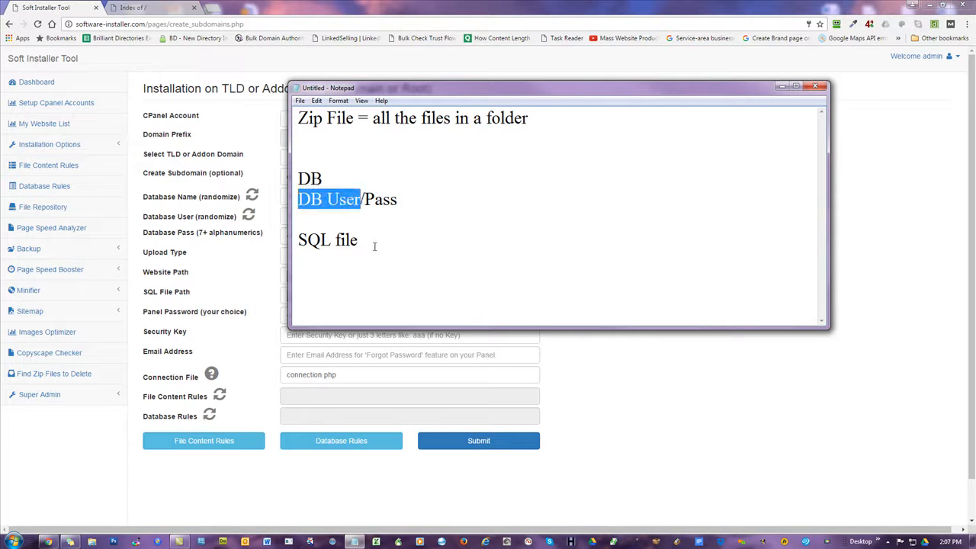
pyautogui.moveTo(369, 92); pyautogui.dragTo(523, 92)
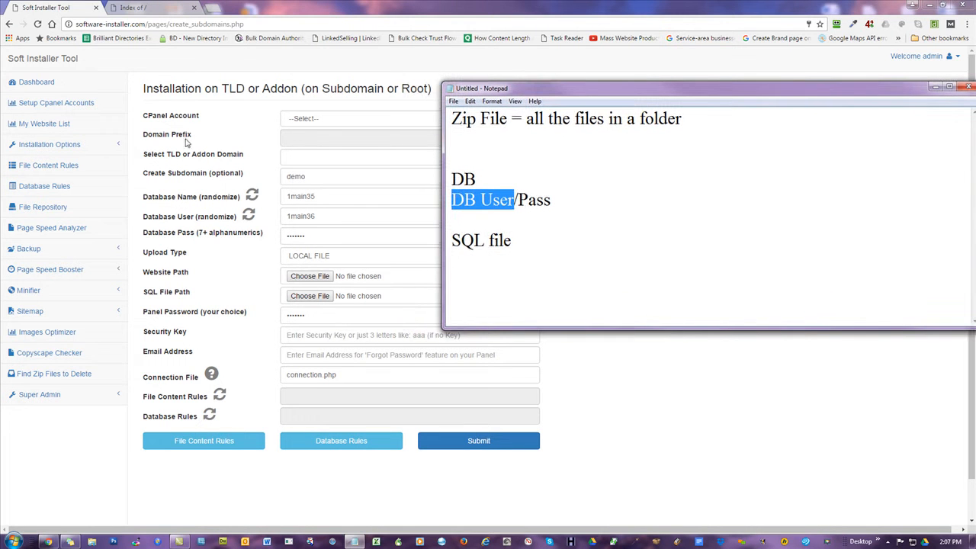
pyautogui.click(574, 155)
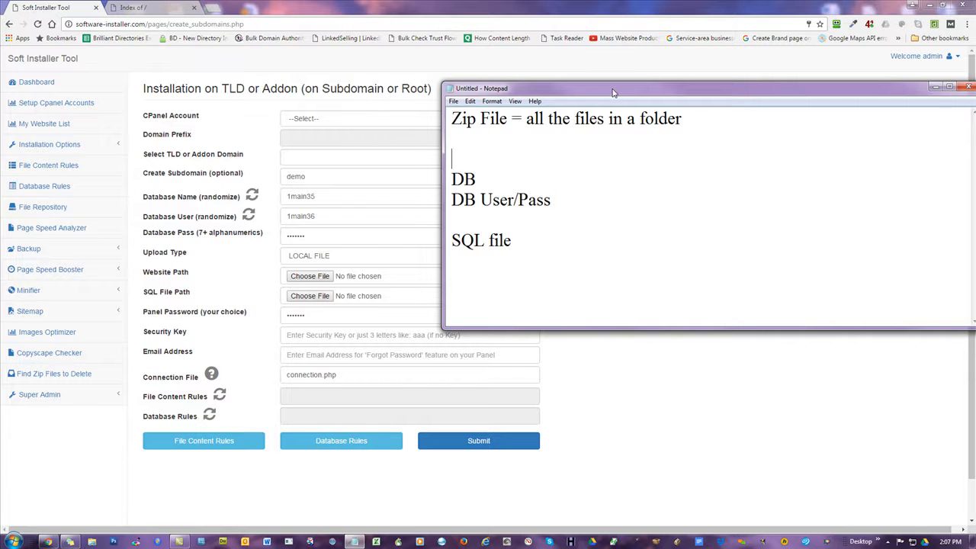
pyautogui.moveTo(612, 96); pyautogui.dragTo(537, 93)
pyautogui.moveTo(614, 116); pyautogui.dragTo(375, 119)
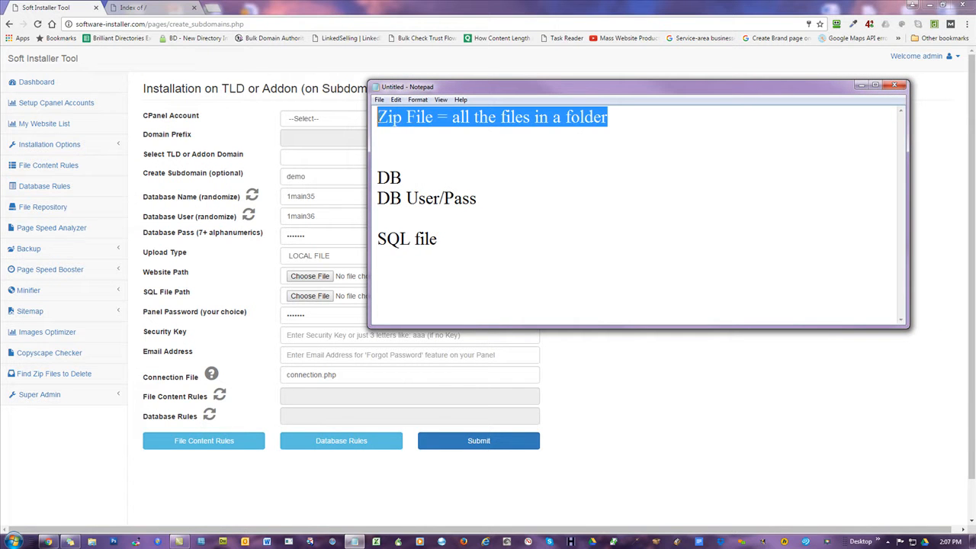
pyautogui.moveTo(489, 201); pyautogui.dragTo(376, 180)
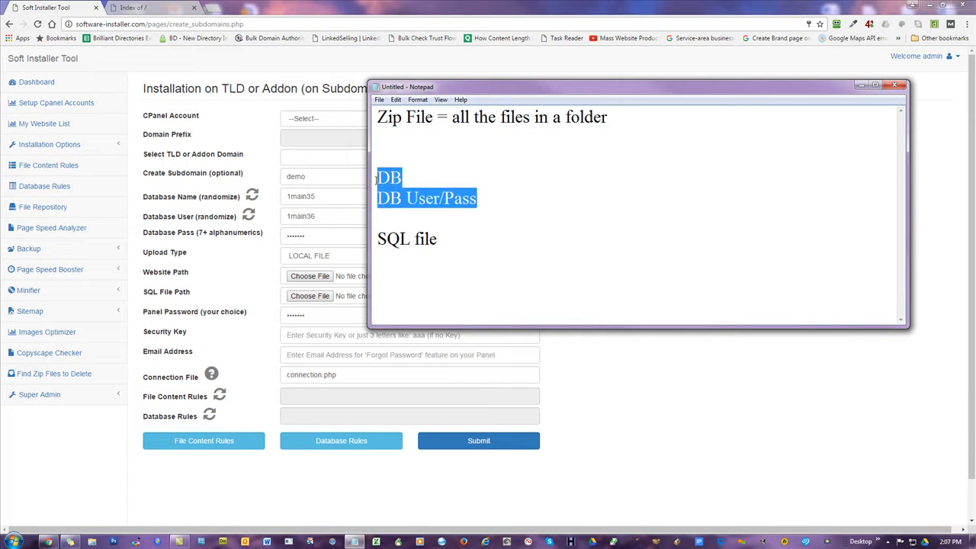
pyautogui.moveTo(463, 241); pyautogui.dragTo(375, 241)
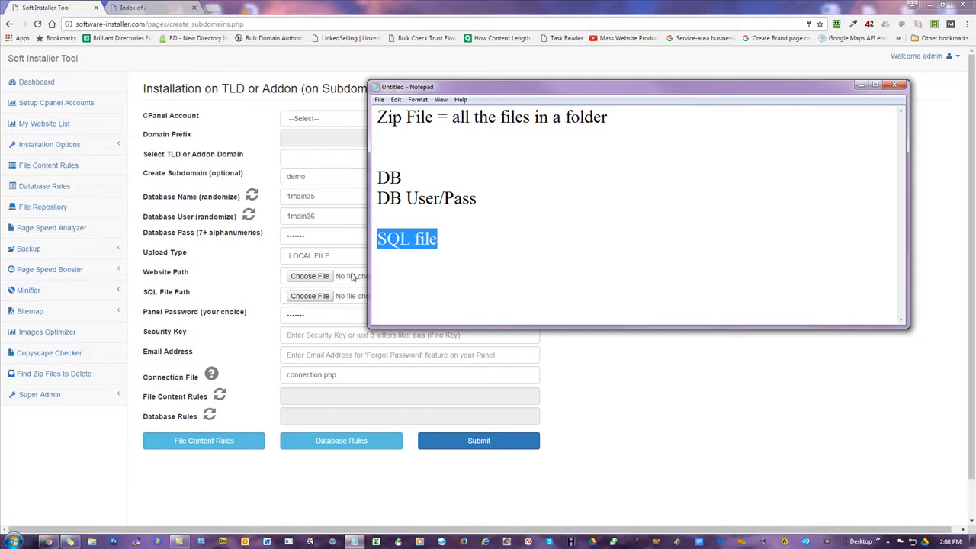
pyautogui.click(410, 239)
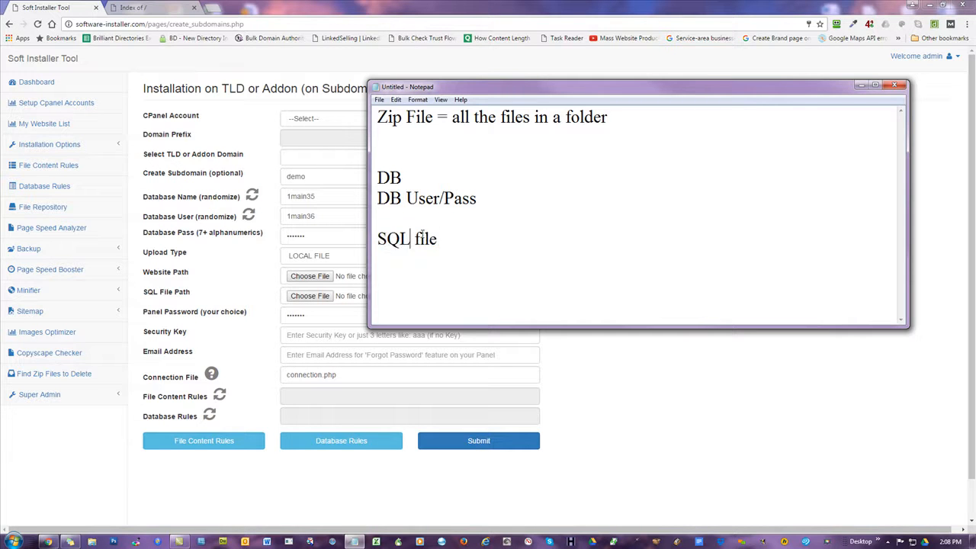
pyautogui.moveTo(444, 238); pyautogui.dragTo(376, 237)
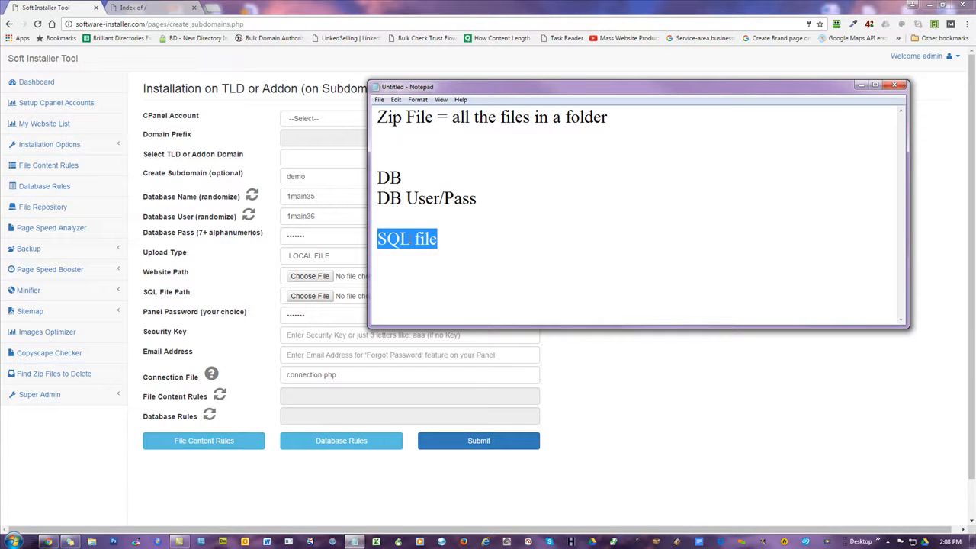
pyautogui.click(461, 236)
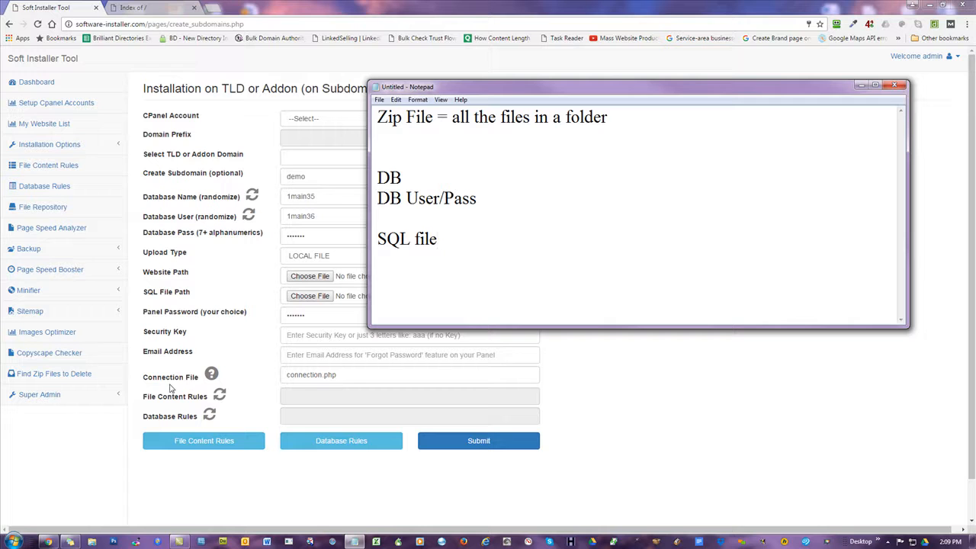
# Add the line 'connection.php --> info for the right DB/User/Pass' above DB in the notes.
pyautogui.tripleClick(347, 375)
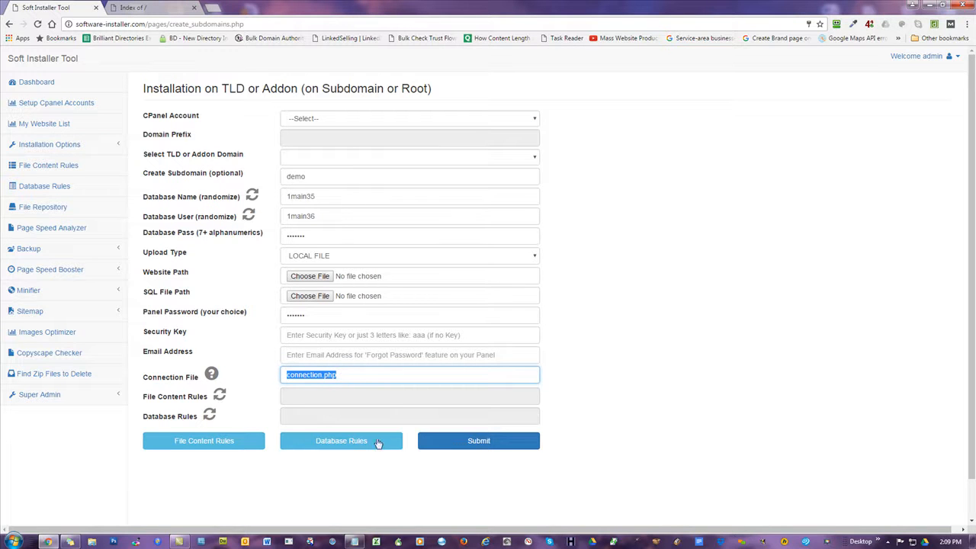
pyautogui.click(354, 541)
pyautogui.click(407, 151)
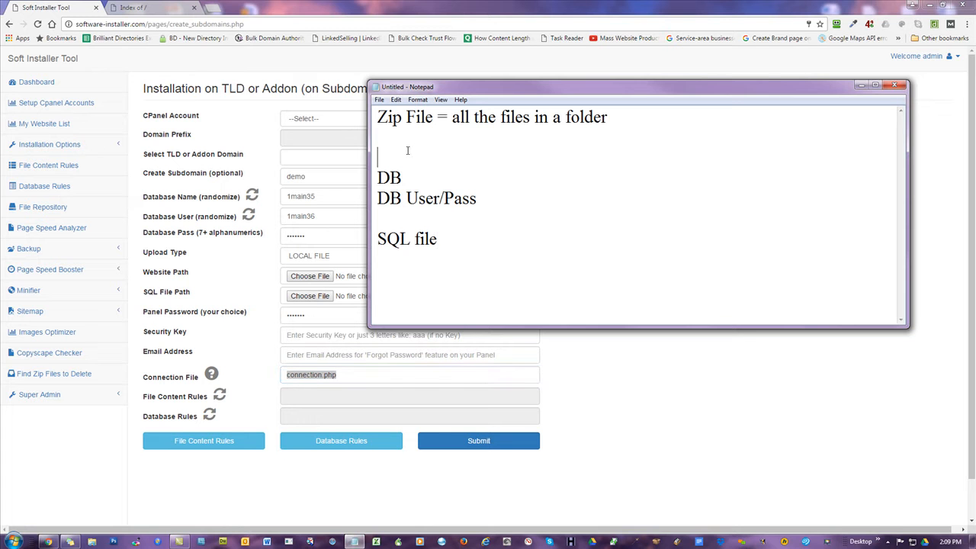
pyautogui.press('Return')
pyautogui.press('Up')
pyautogui.write('connection.')
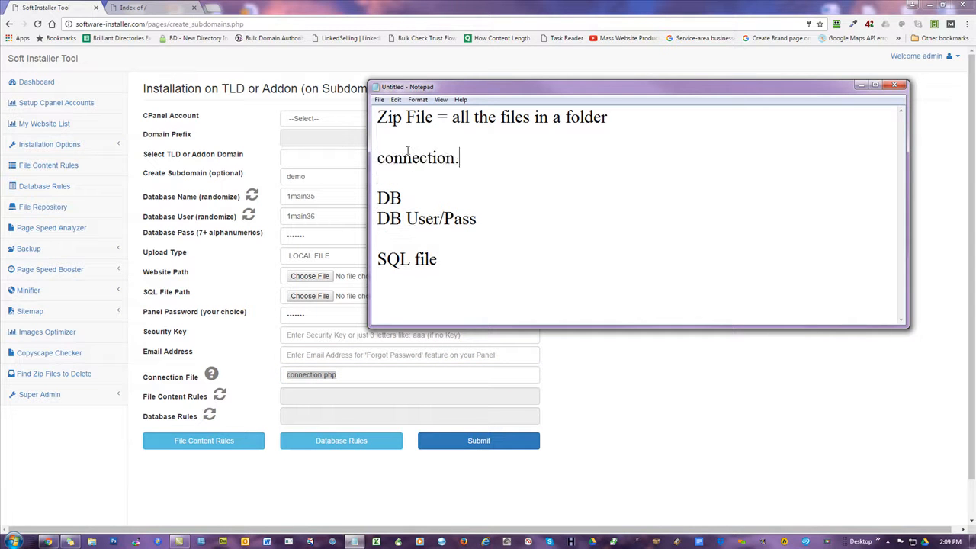
pyautogui.write('php __')
pyautogui.press('BackSpace')
pyautogui.press('BackSpace')
pyautogui.write('--> info ')
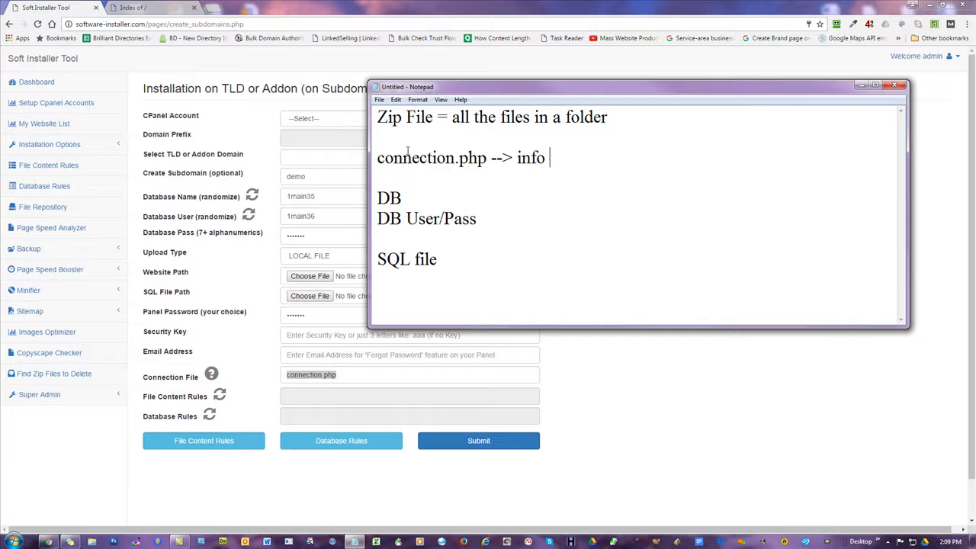
pyautogui.write('for the right DB')
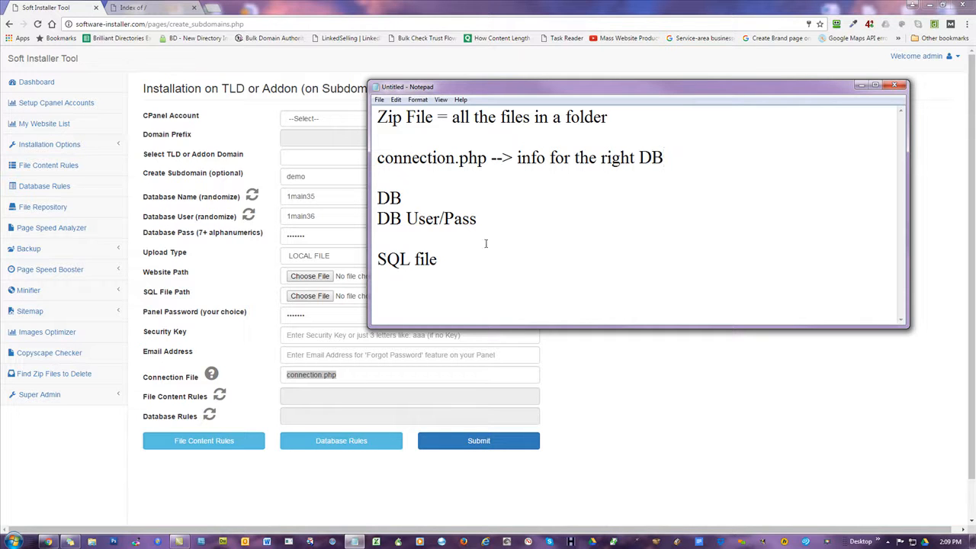
pyautogui.write('/User/Pass')
# Highlight the Zip File, connection.php, DB and SQL file note lines while explaining them.
pyautogui.click(572, 261)
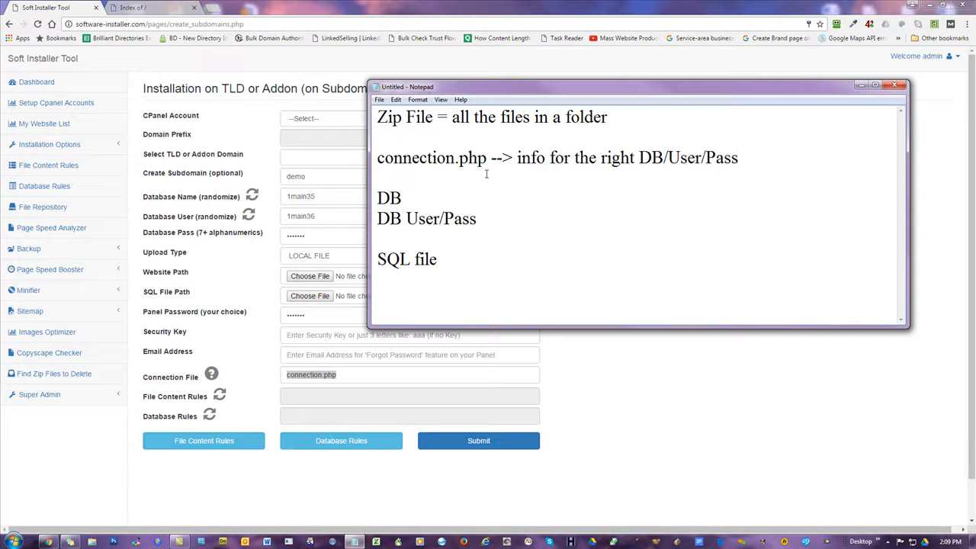
pyautogui.moveTo(597, 116); pyautogui.dragTo(376, 119)
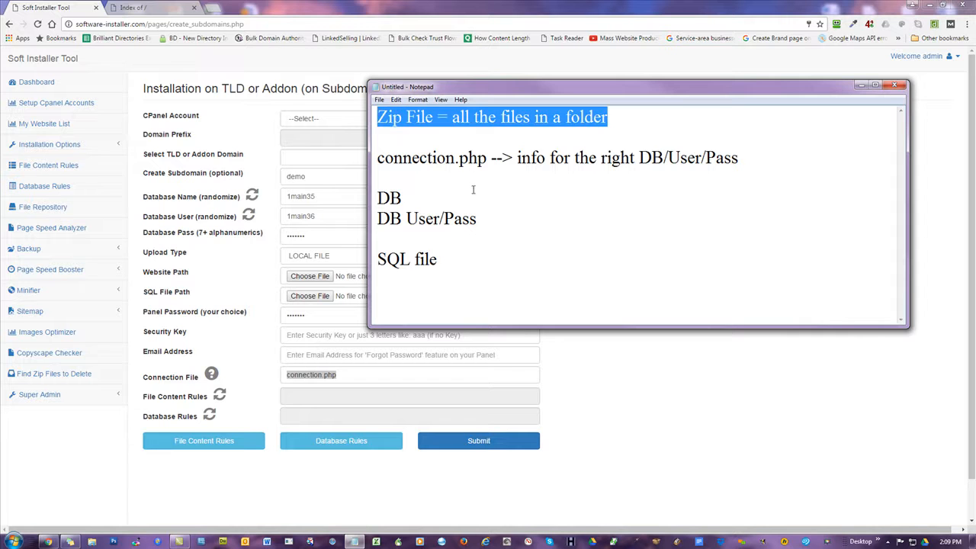
pyautogui.moveTo(486, 221); pyautogui.dragTo(377, 198)
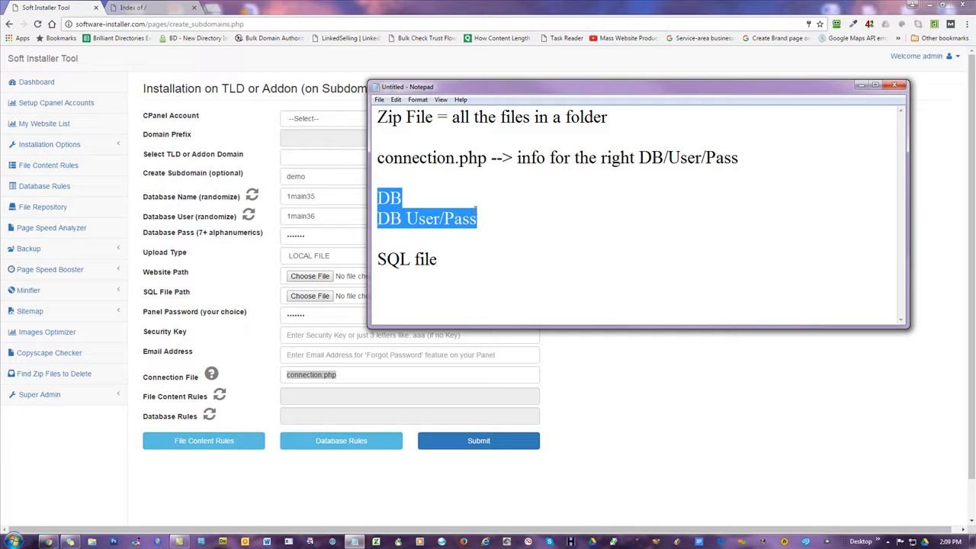
pyautogui.moveTo(488, 158); pyautogui.dragTo(378, 155)
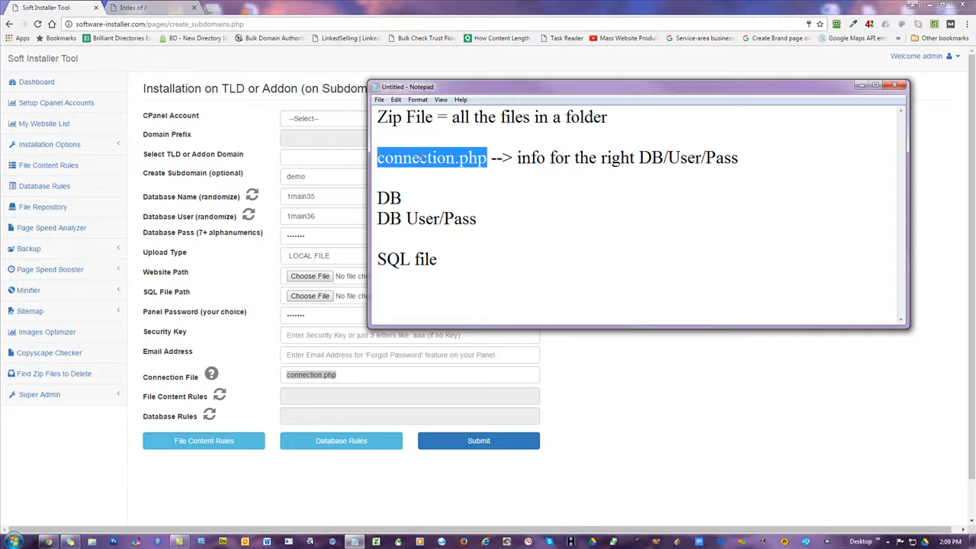
pyautogui.click(496, 266)
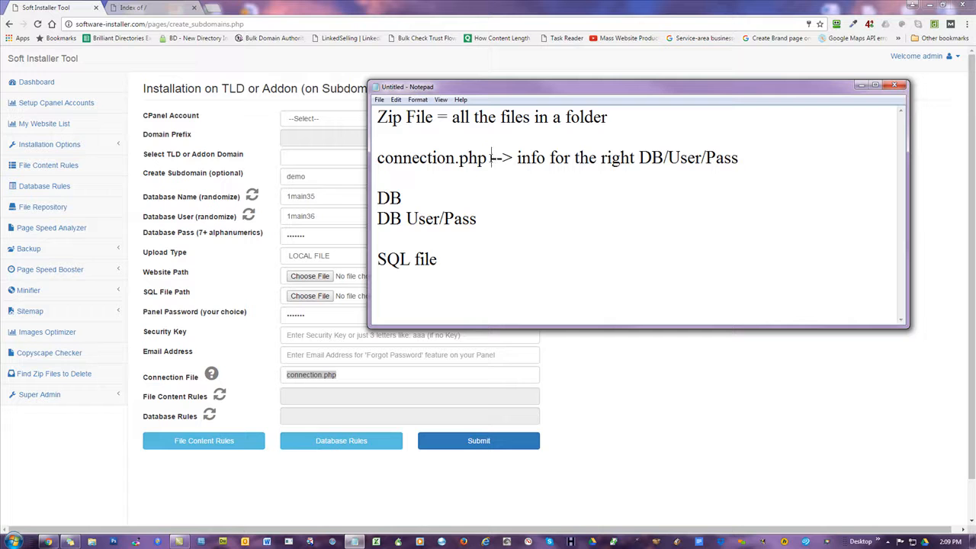
pyautogui.moveTo(493, 158); pyautogui.dragTo(379, 158)
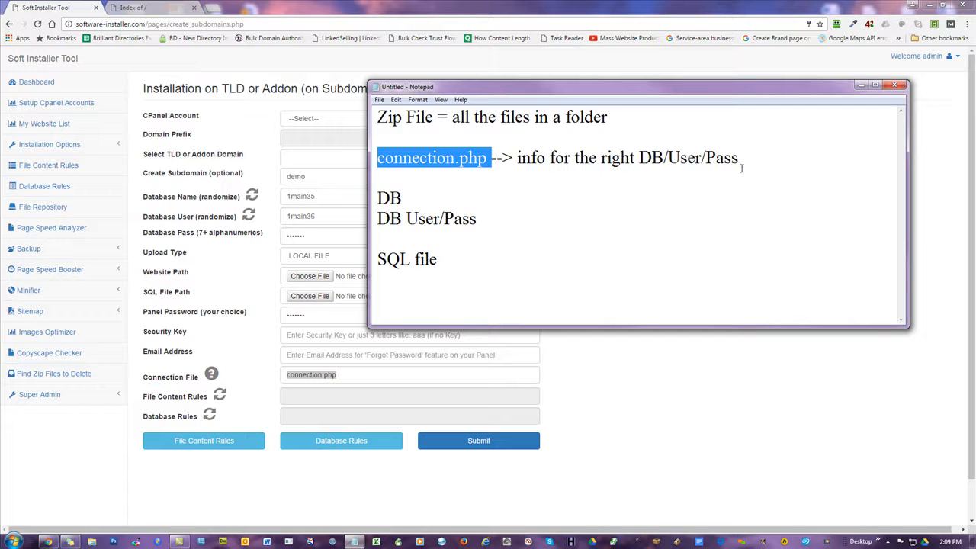
pyautogui.moveTo(754, 158); pyautogui.dragTo(517, 158)
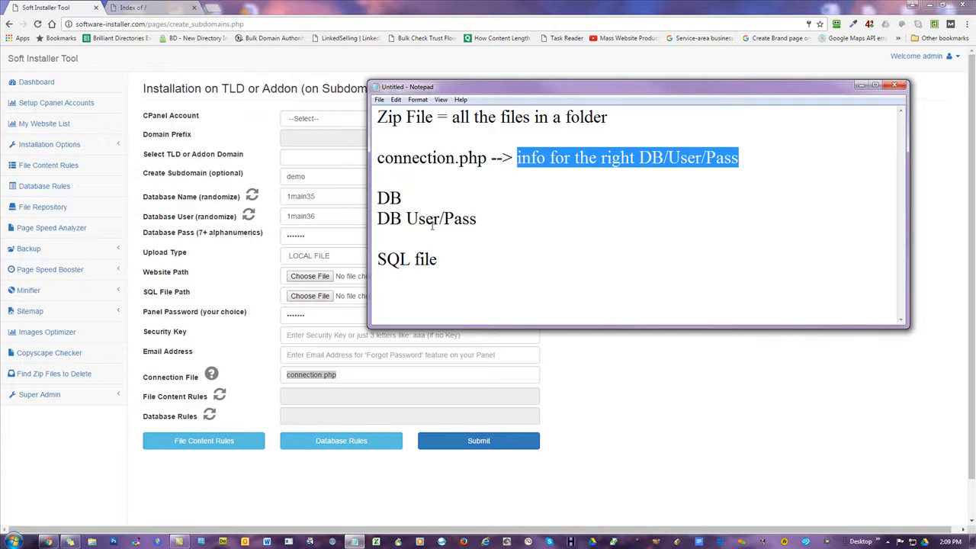
pyautogui.moveTo(492, 158); pyautogui.dragTo(377, 158)
pyautogui.moveTo(617, 119); pyautogui.dragTo(375, 102)
pyautogui.moveTo(479, 219); pyautogui.dragTo(364, 199)
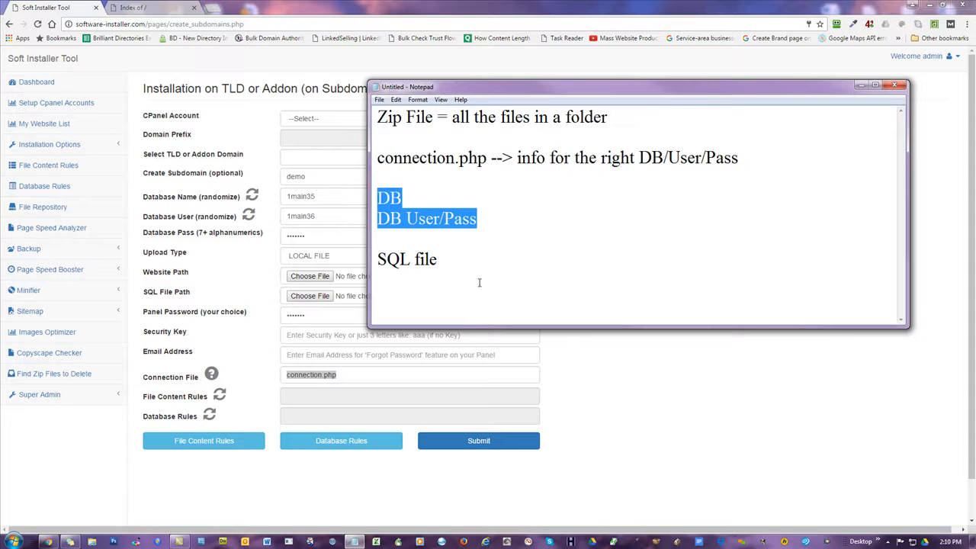
pyautogui.moveTo(467, 253); pyautogui.dragTo(377, 259)
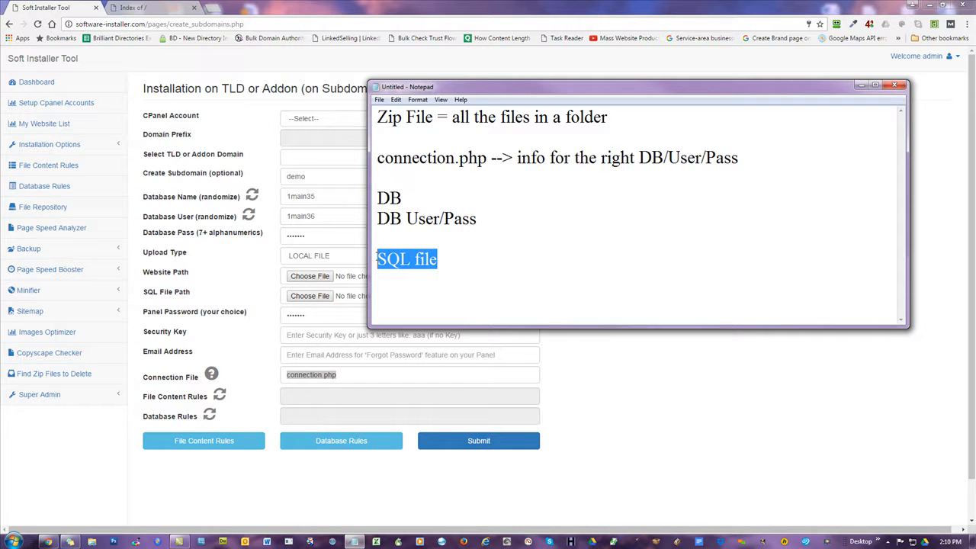
pyautogui.click(524, 217)
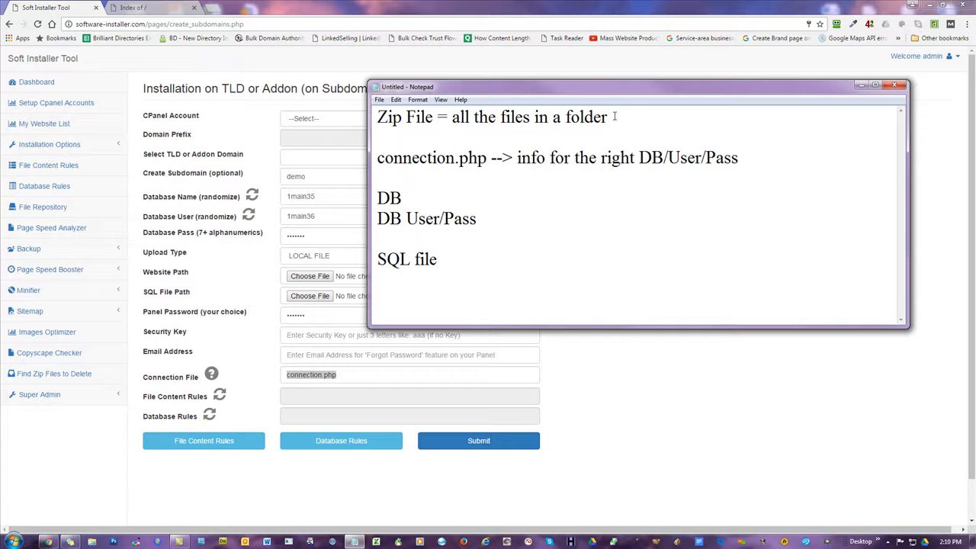
# Review the notes again from Zip File through SQL file, then clear the selection.
pyautogui.moveTo(610, 117); pyautogui.dragTo(379, 102)
pyautogui.moveTo(489, 158); pyautogui.dragTo(379, 158)
pyautogui.moveTo(478, 219); pyautogui.dragTo(379, 197)
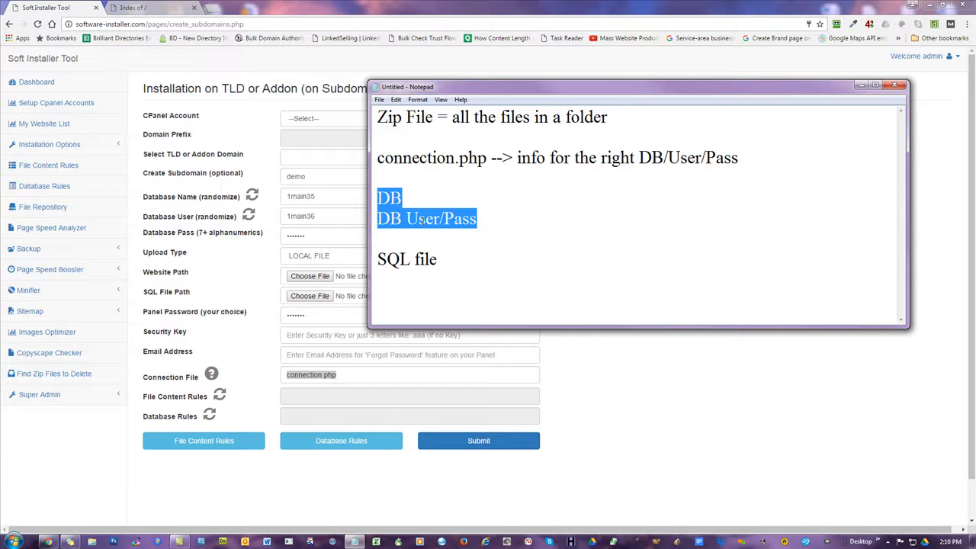
pyautogui.moveTo(614, 117); pyautogui.dragTo(378, 118)
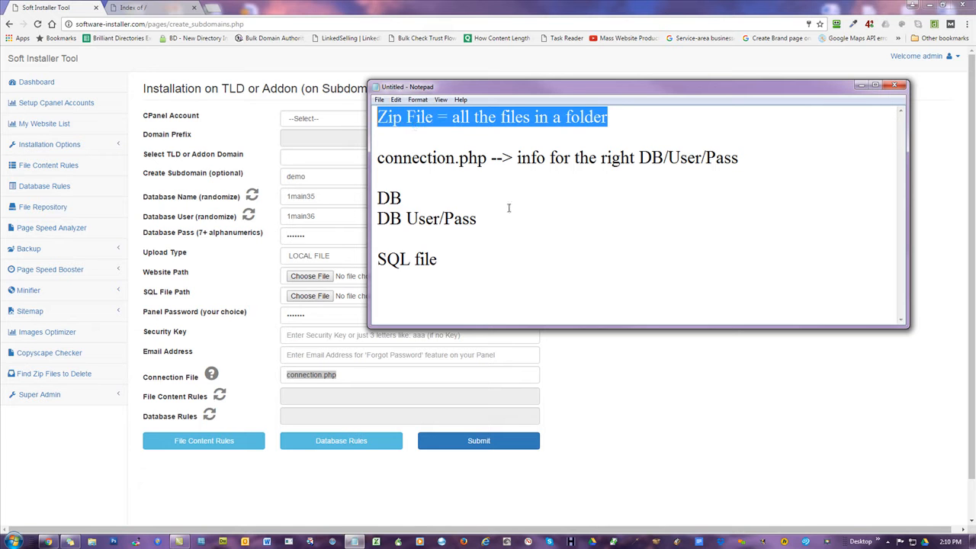
pyautogui.moveTo(457, 261); pyautogui.dragTo(373, 258)
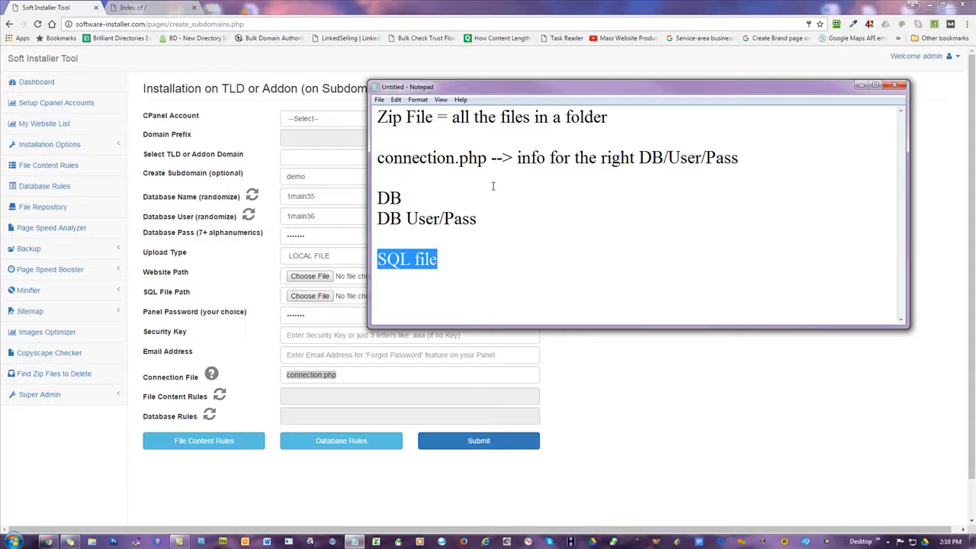
pyautogui.moveTo(492, 219); pyautogui.dragTo(373, 118)
pyautogui.click(464, 276)
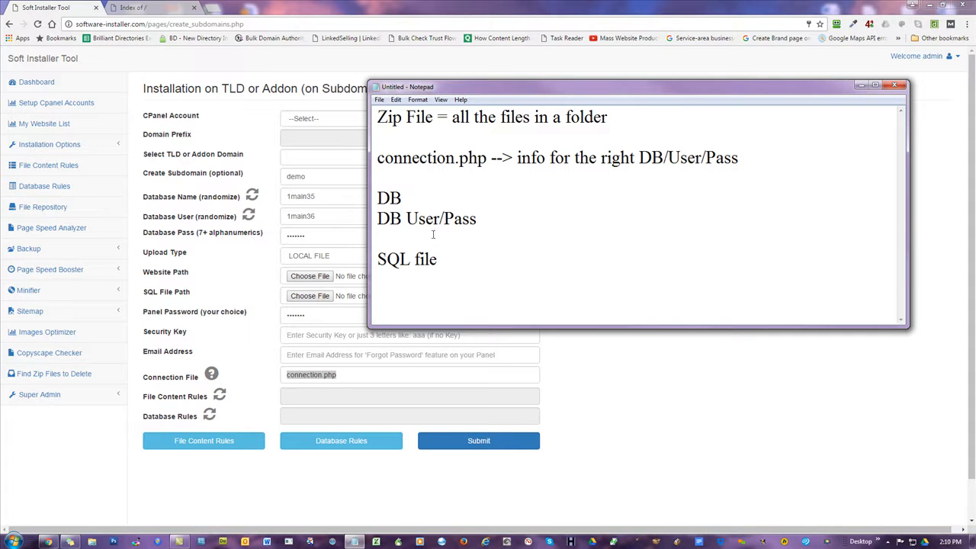
pyautogui.hotkey('shift', 'Home')
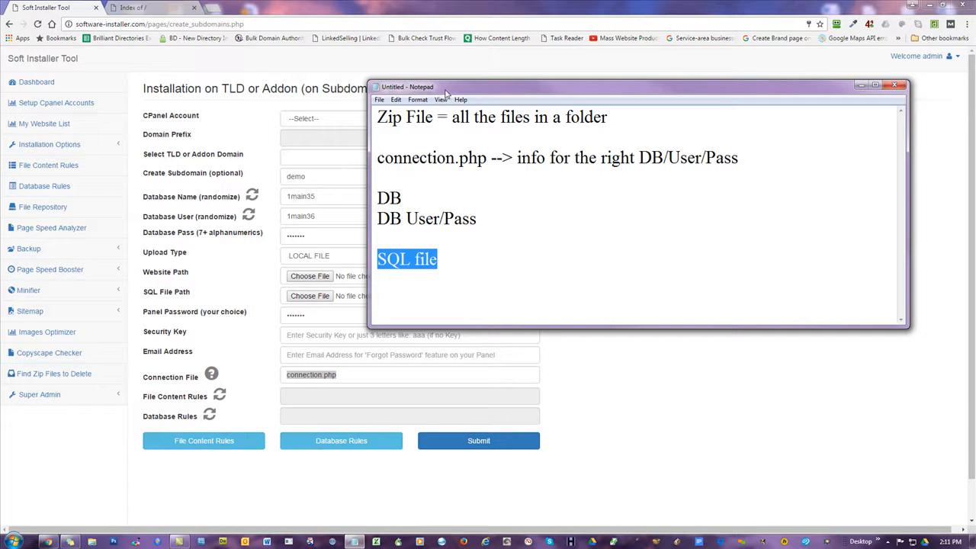
pyautogui.moveTo(462, 91); pyautogui.dragTo(704, 109)
# Move the Notepad window aside and maximize Chrome to show the full installation form.
pyautogui.moveTo(689, 283); pyautogui.dragTo(633, 152)
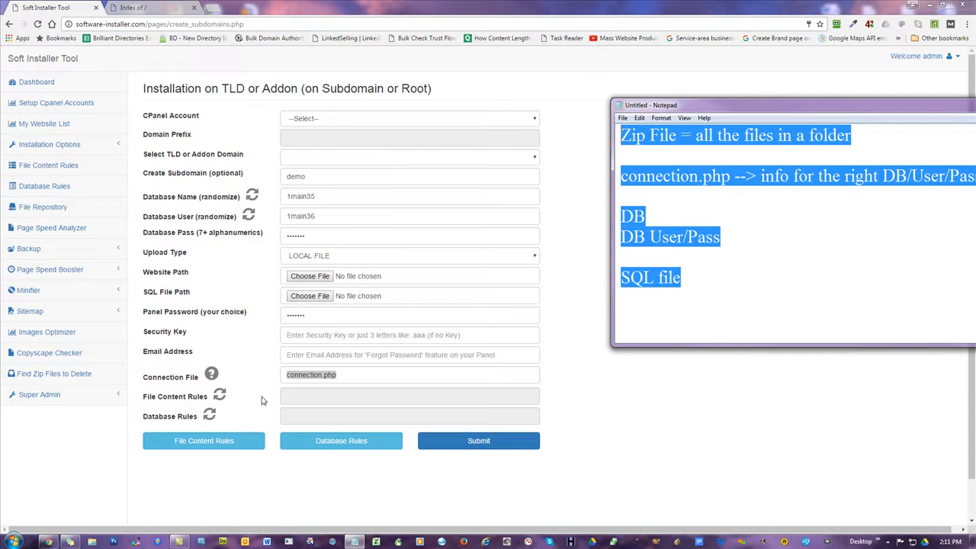
pyautogui.click(365, 374)
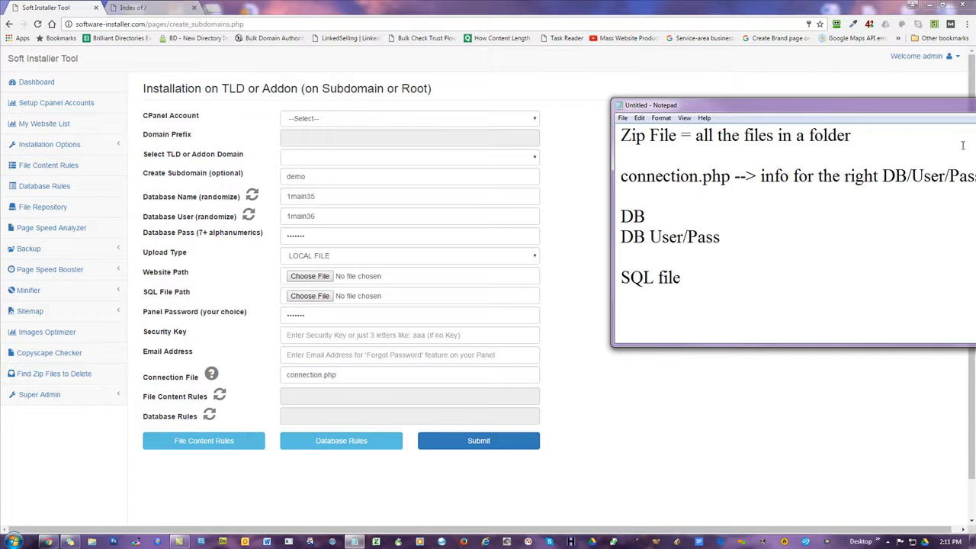
pyautogui.moveTo(675, 112); pyautogui.dragTo(703, 94)
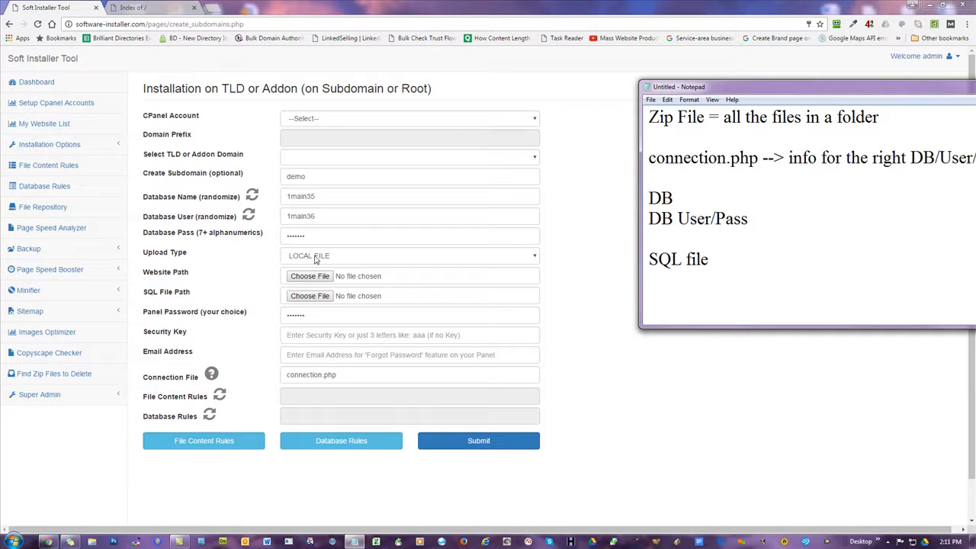
pyautogui.moveTo(348, 6); pyautogui.dragTo(537, 29)
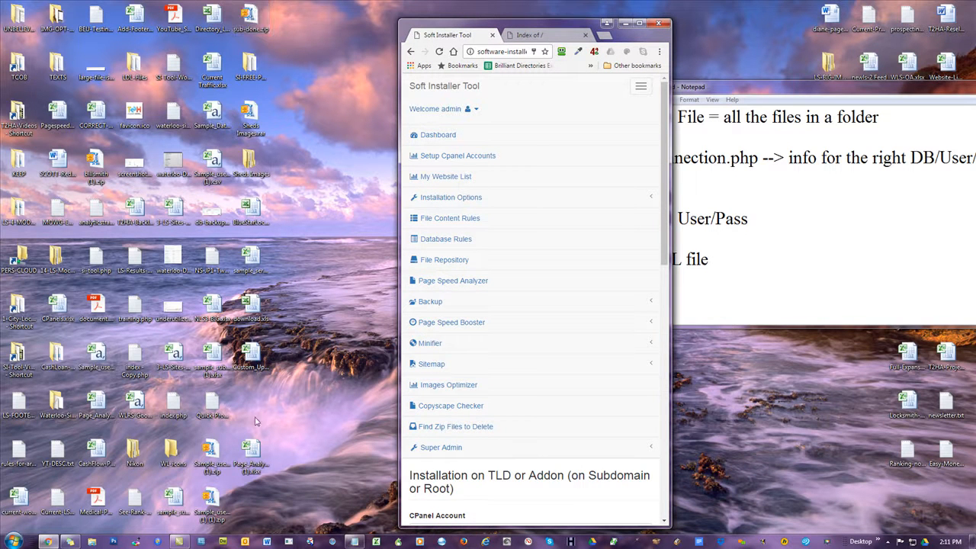
pyautogui.click(639, 23)
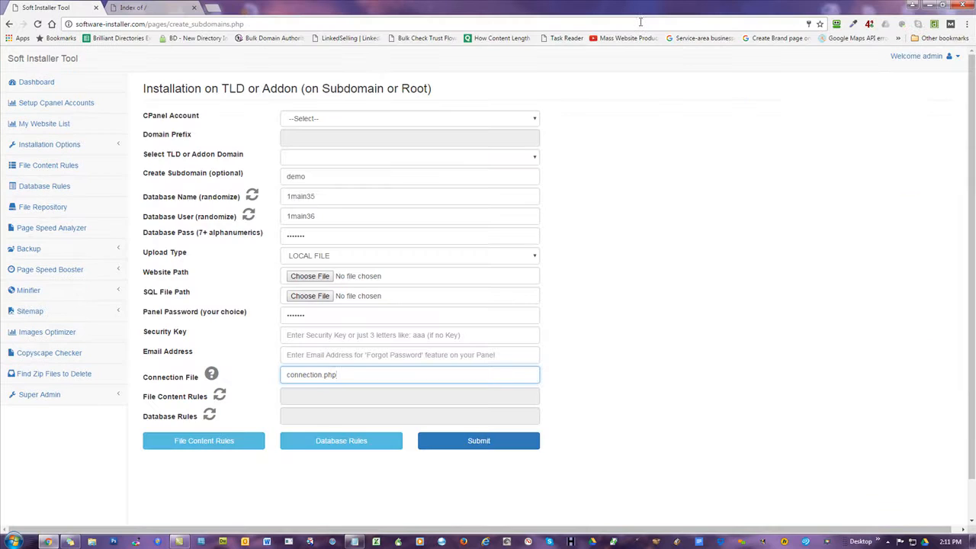
# Select Bulk-Subdomain-Creator in File Repository to list bsc.sql and bsc.zip, and expand Installation Options.
pyautogui.click(36, 213)
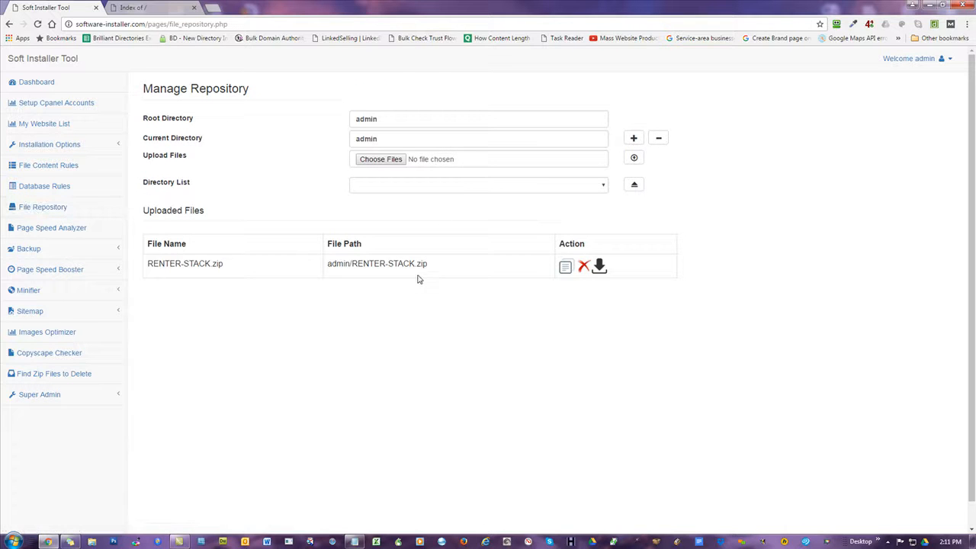
pyautogui.click(457, 187)
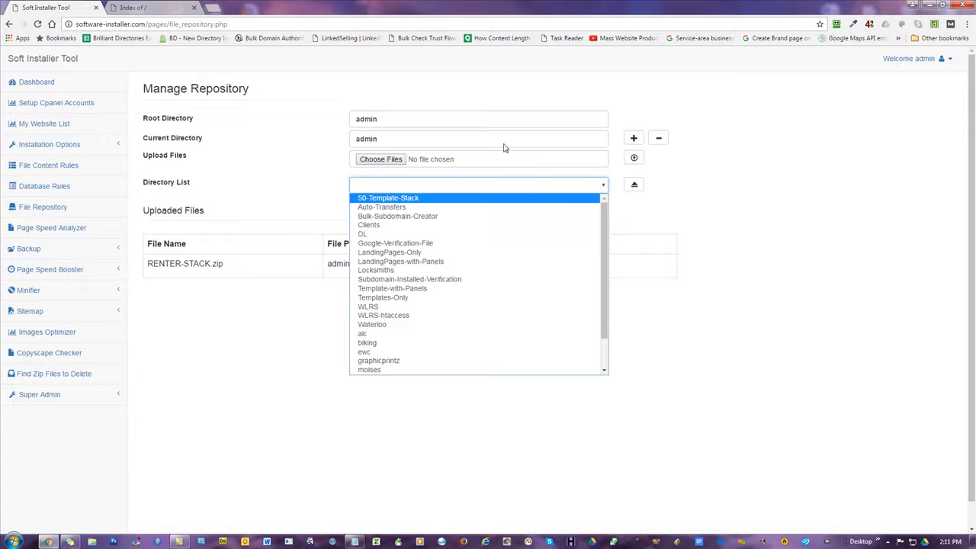
pyautogui.click(460, 216)
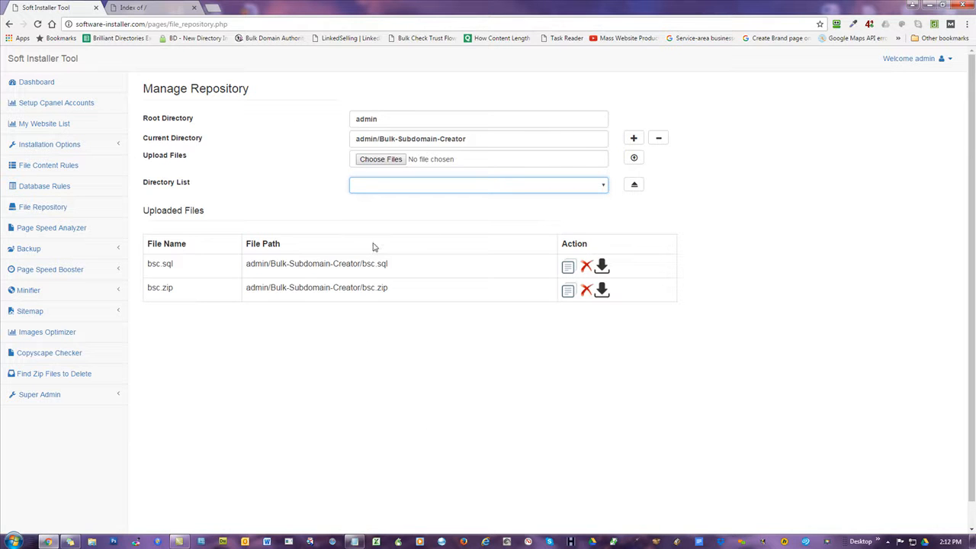
pyautogui.click(54, 151)
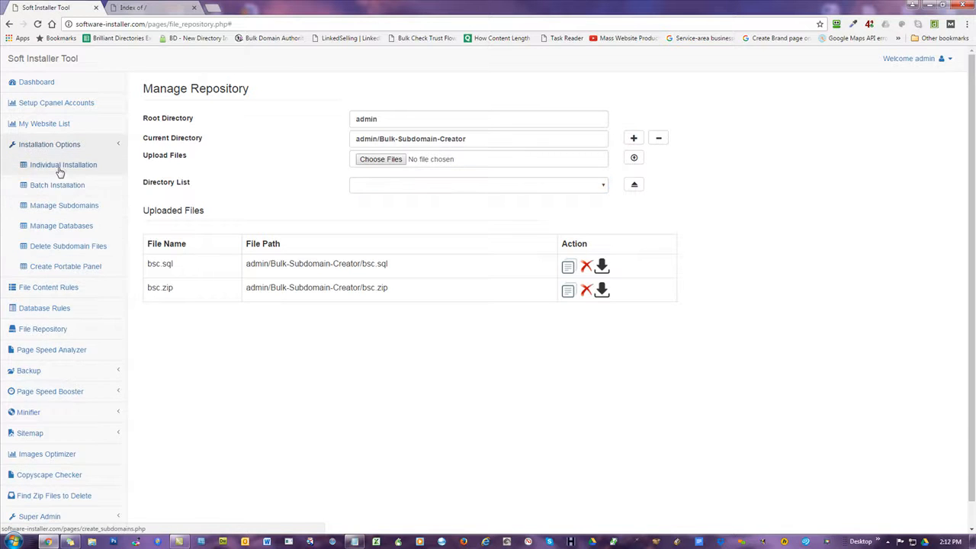
# Switch the repository folder to Template-with-Panels, scroll its t2ha zips, and open a blank tab.
pyautogui.click(404, 188)
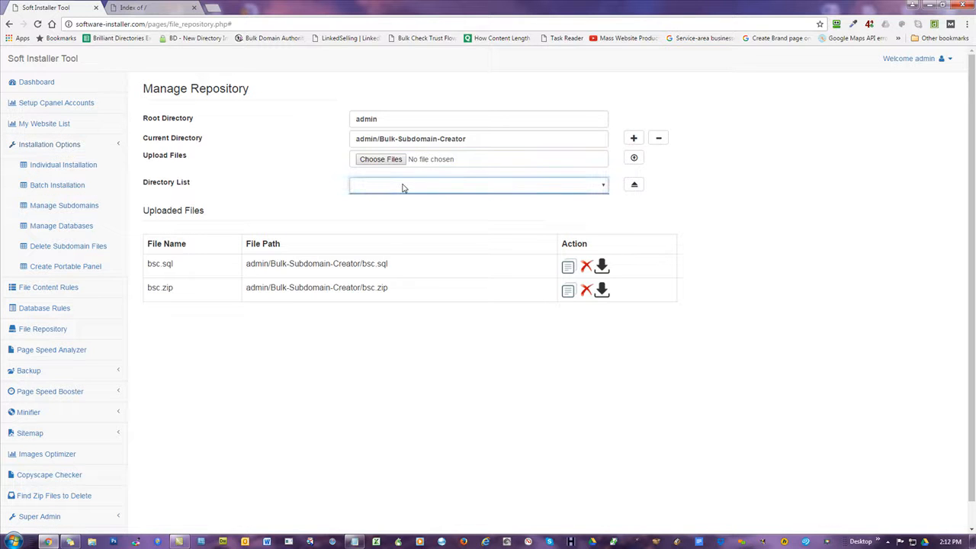
pyautogui.click(638, 186)
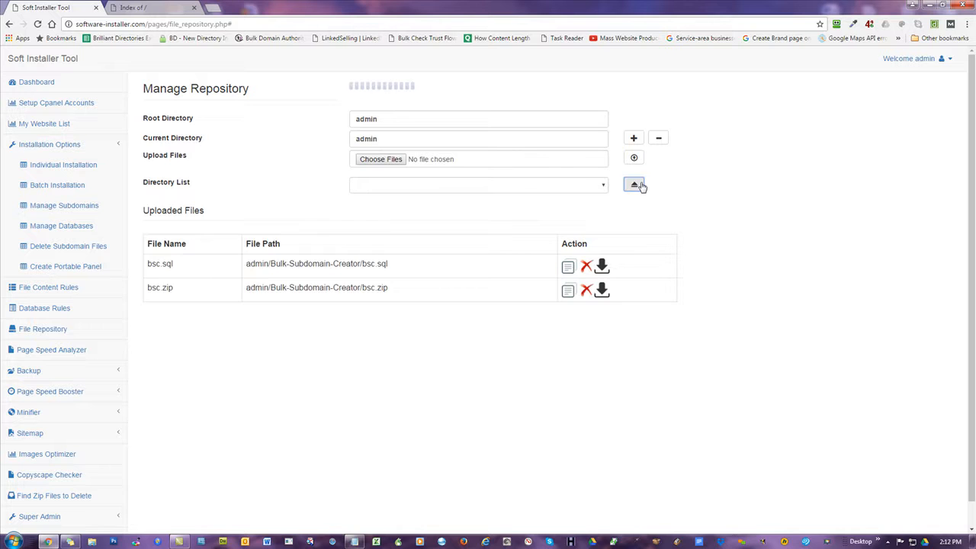
pyautogui.click(444, 185)
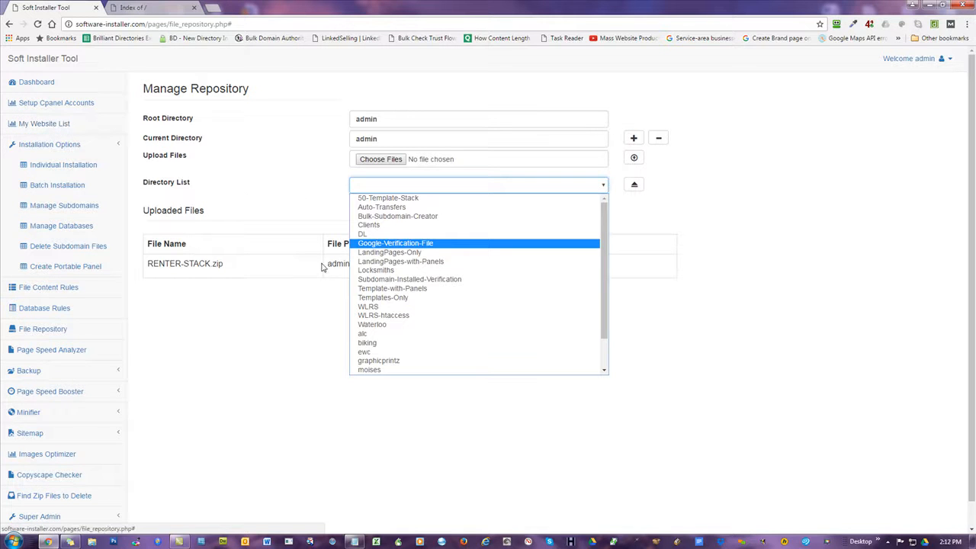
pyautogui.click(391, 290)
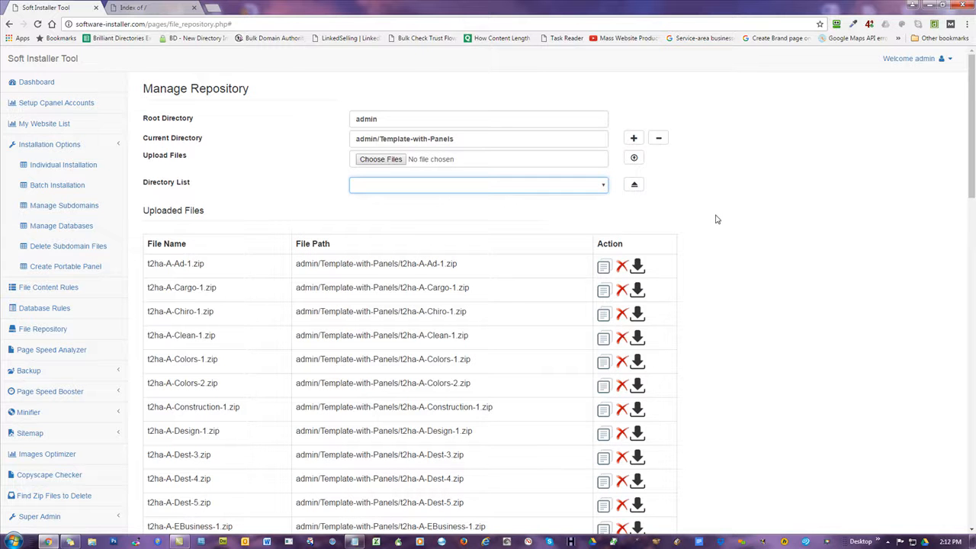
pyautogui.scroll(-6, 435, 278)
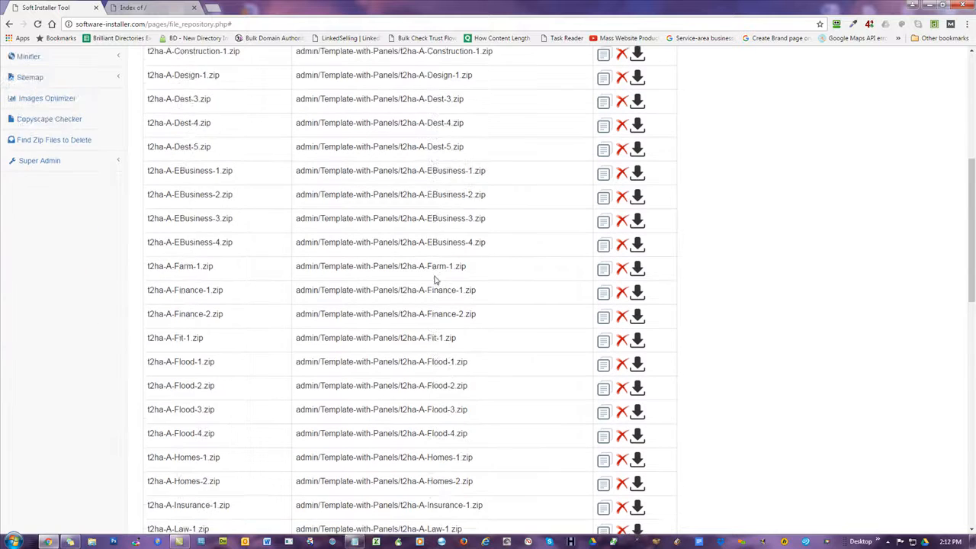
pyautogui.scroll(-6, 435, 280)
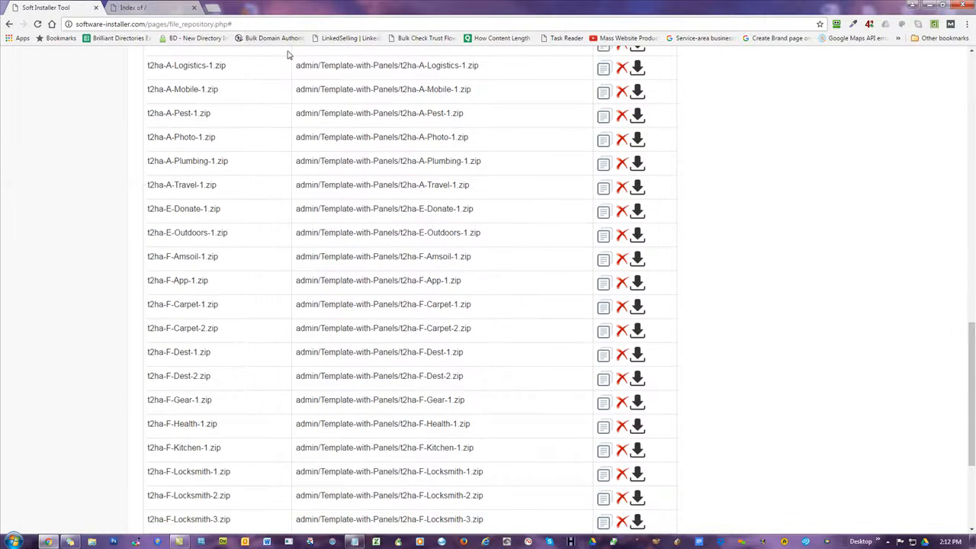
pyautogui.click(210, 8)
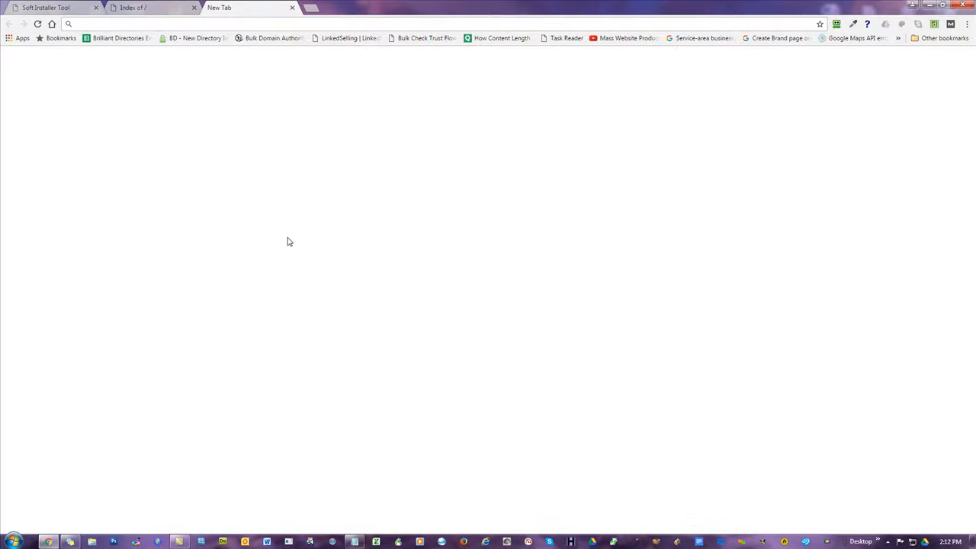
# Load theme2html.com and go to its Templates section, selecting names like A-Fit-1 and E-Donate-1.
pyautogui.write('theme')
pyautogui.press('Return')
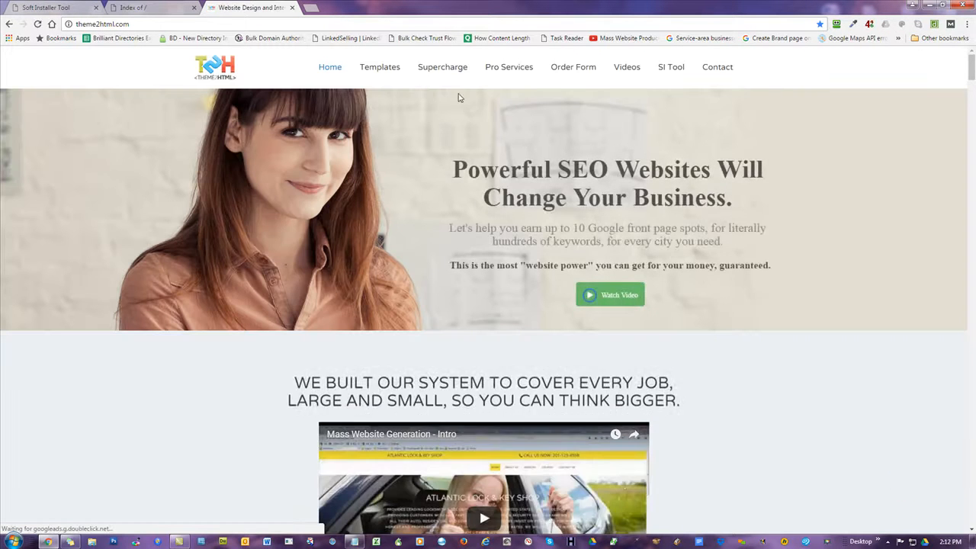
pyautogui.moveTo(389, 71)
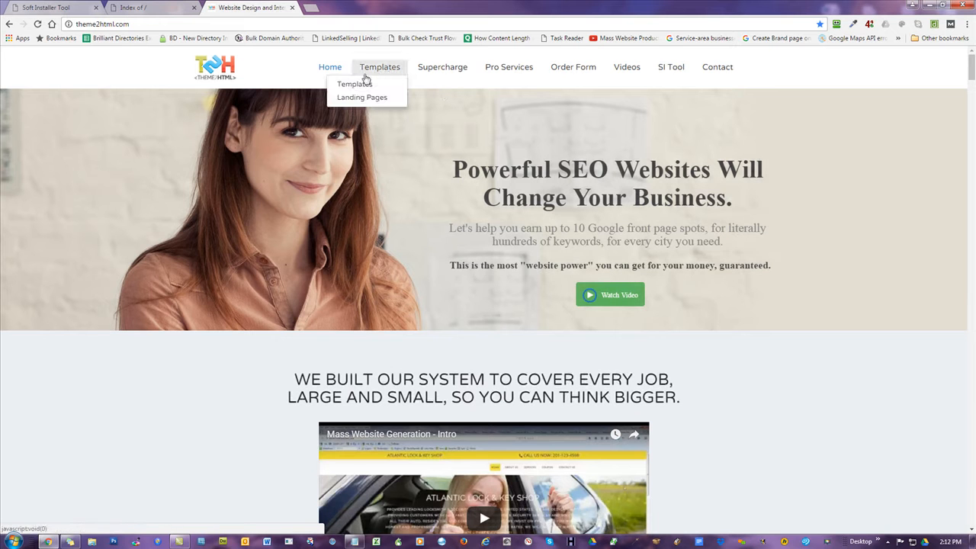
pyautogui.click(358, 86)
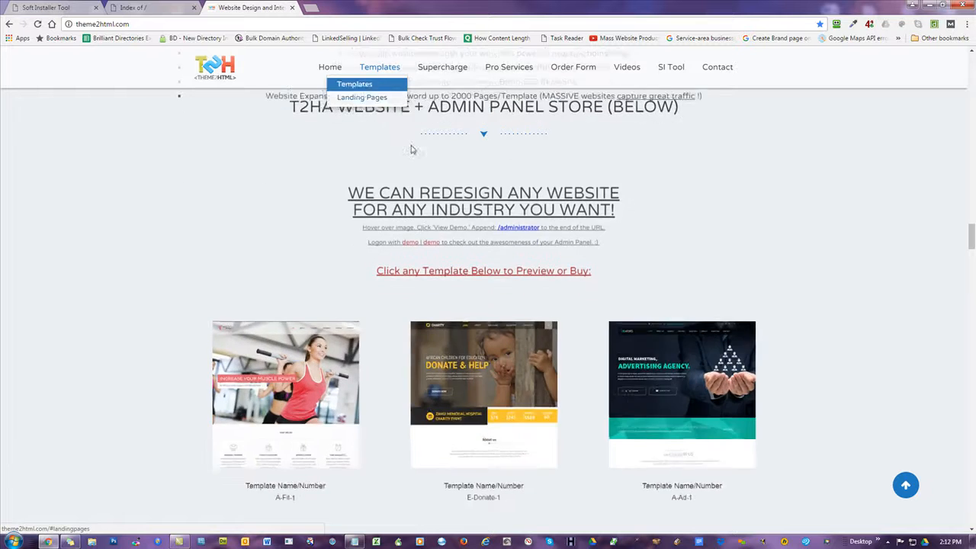
pyautogui.scroll(-3, 321, 320)
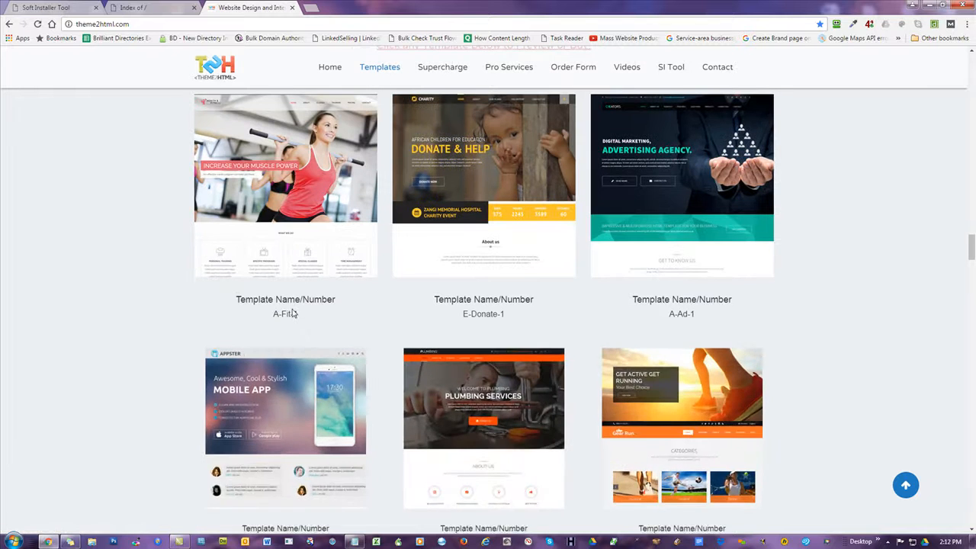
pyautogui.moveTo(299, 315); pyautogui.dragTo(272, 315)
pyautogui.moveTo(312, 177)
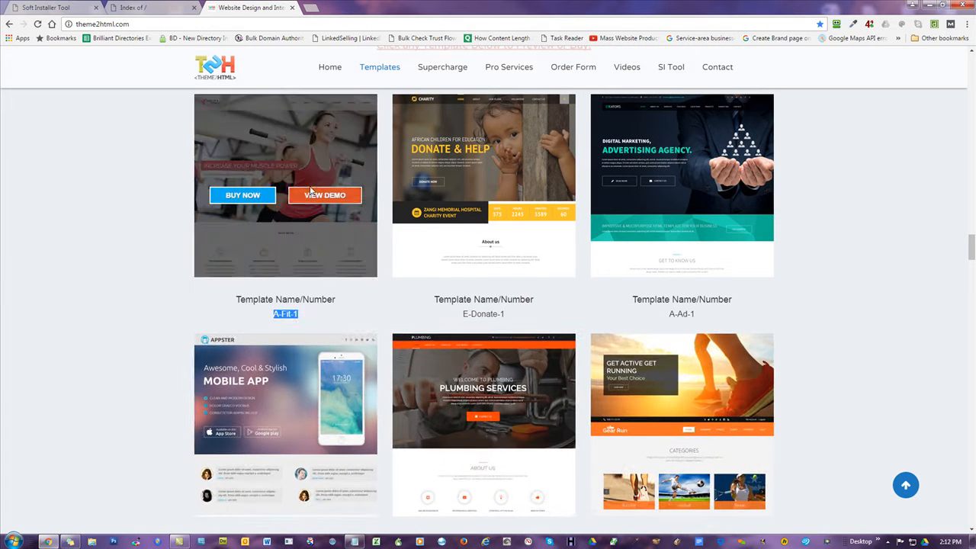
pyautogui.moveTo(510, 317); pyautogui.dragTo(458, 315)
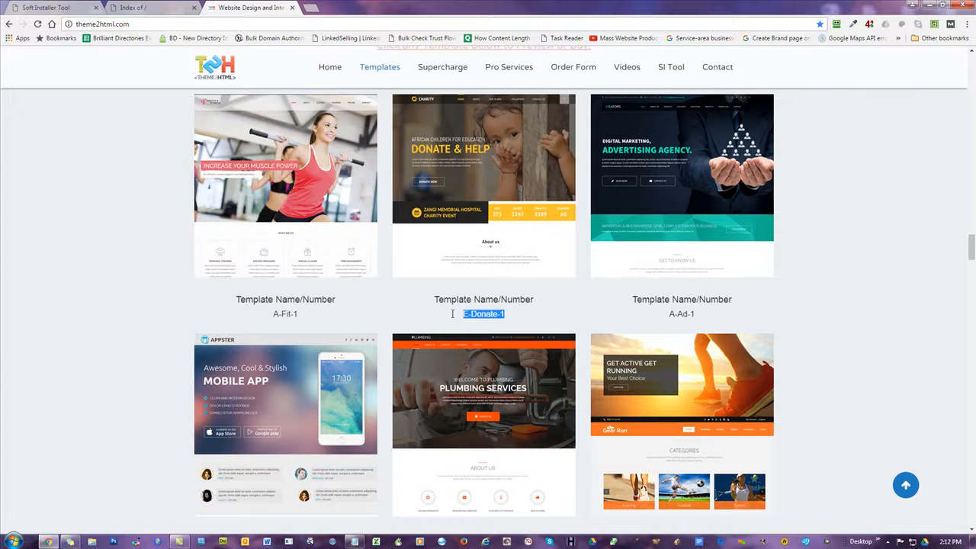
pyautogui.moveTo(496, 169)
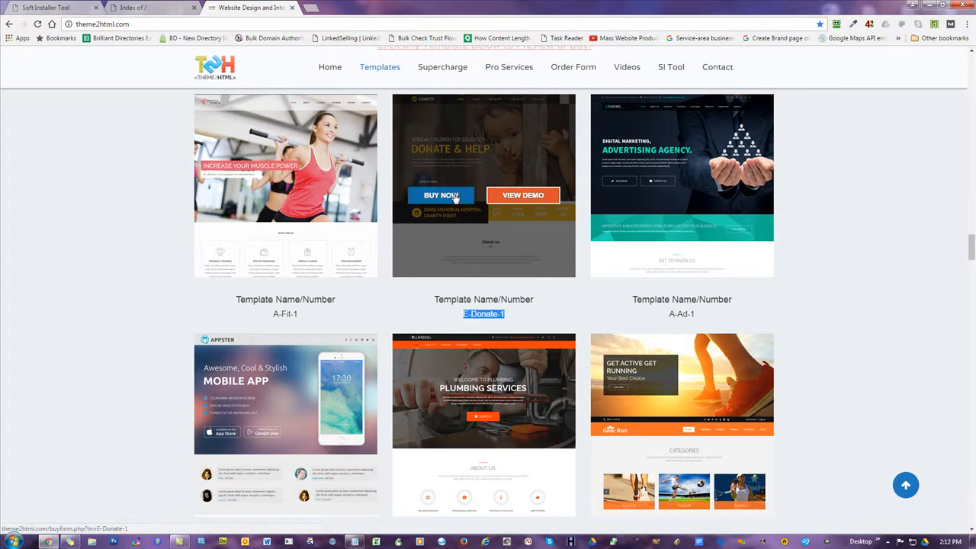
pyautogui.click(110, 168)
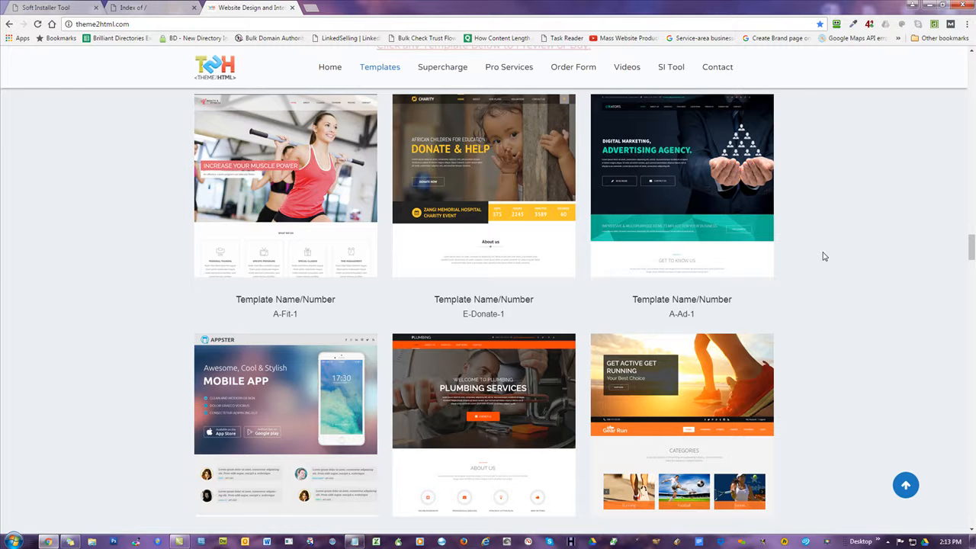
# Scroll the gallery down to landing pages like L-Realestate-1, L-Locksmith-1, L-CashLoan-1 and roofing.
pyautogui.scroll(-2, 824, 257)
pyautogui.scroll(-3, 824, 257)
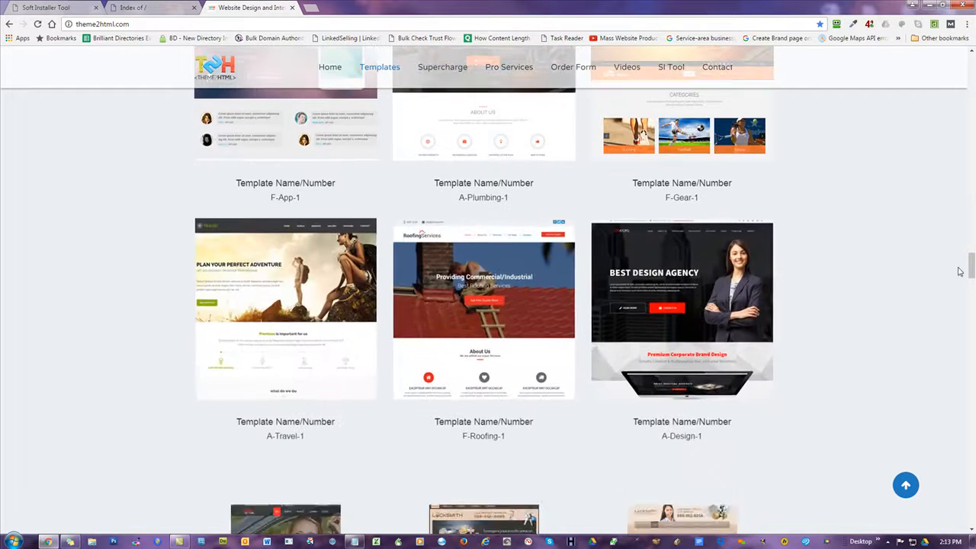
pyautogui.moveTo(968, 265); pyautogui.dragTo(971, 328)
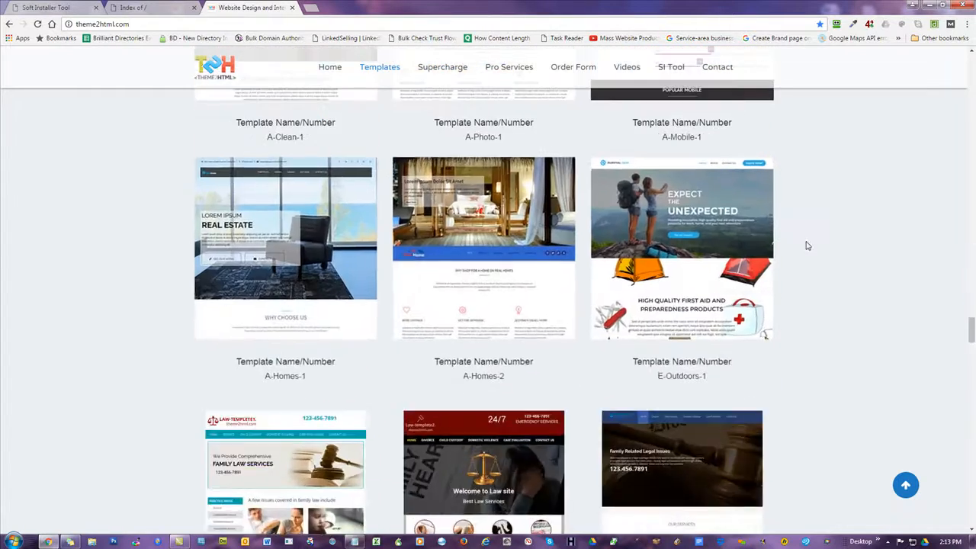
pyautogui.scroll(-2, 702, 215)
pyautogui.scroll(1, 702, 214)
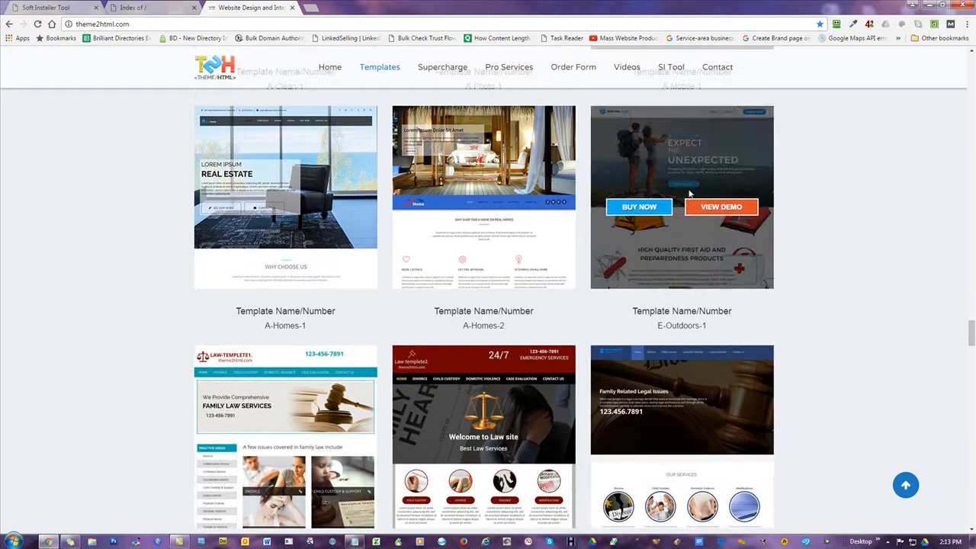
pyautogui.moveTo(709, 155)
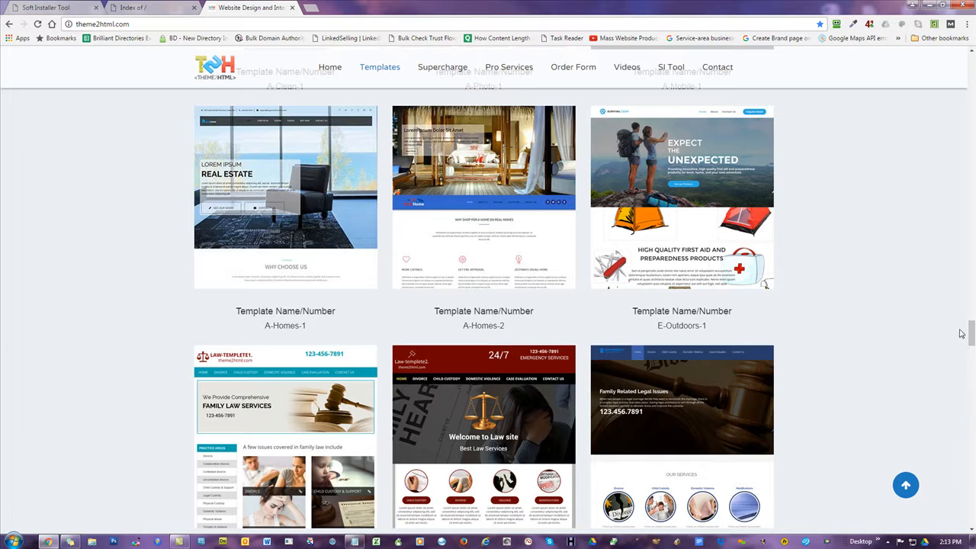
pyautogui.moveTo(972, 339); pyautogui.dragTo(969, 241)
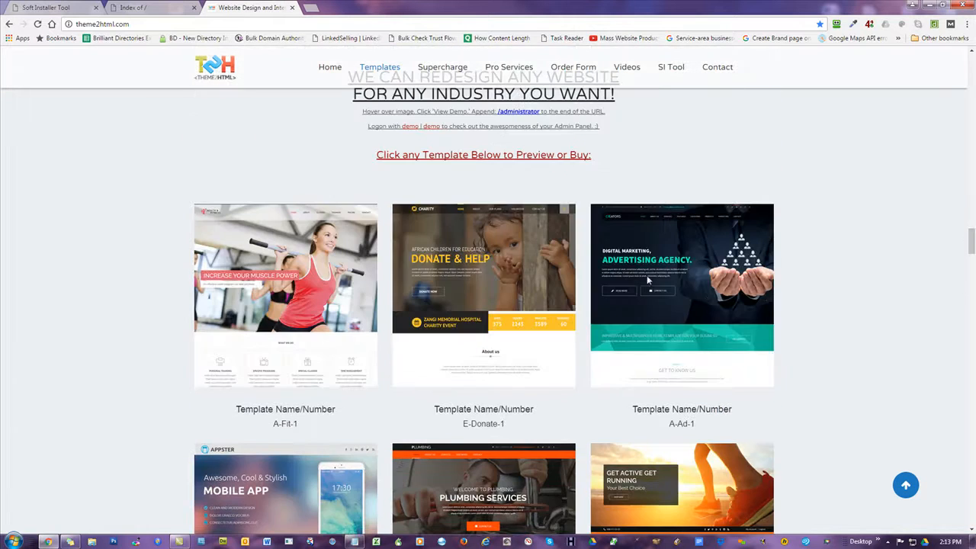
pyautogui.moveTo(504, 275)
pyautogui.moveTo(972, 237); pyautogui.dragTo(972, 237)
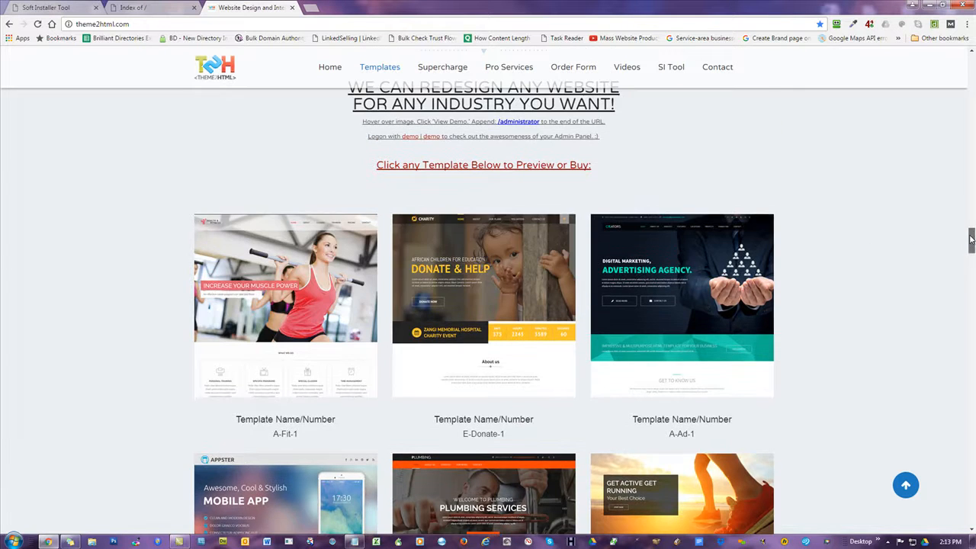
pyautogui.moveTo(453, 261)
pyautogui.moveTo(972, 239); pyautogui.dragTo(972, 381)
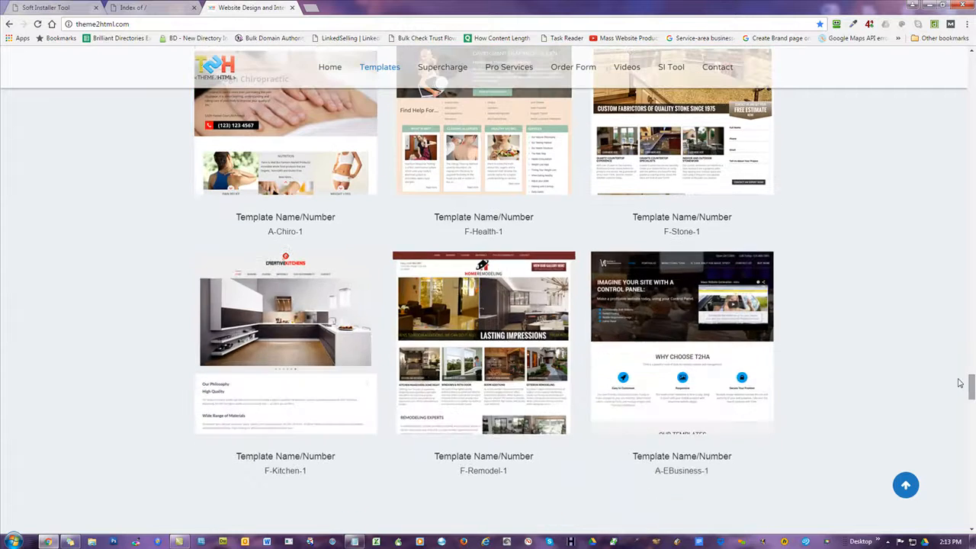
pyautogui.scroll(-5, 856, 239)
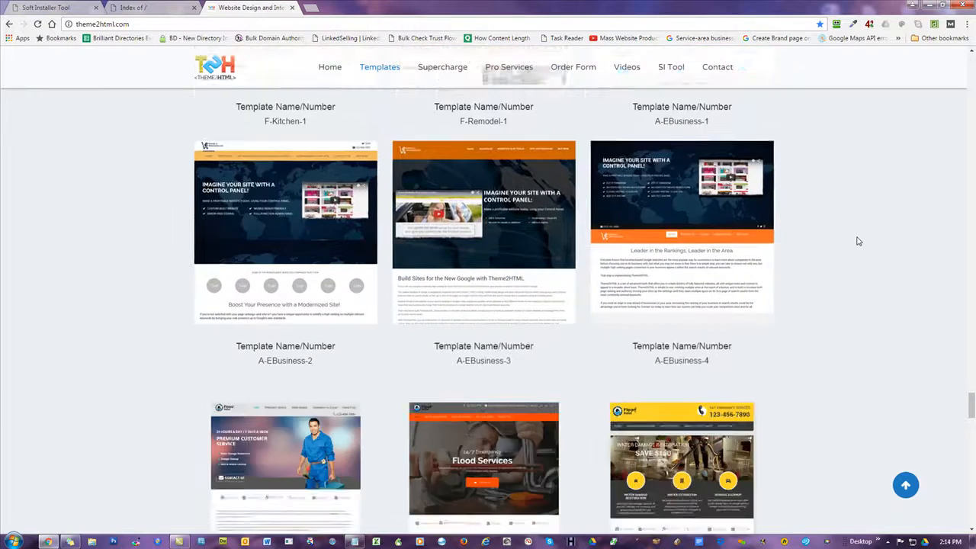
pyautogui.scroll(-6, 857, 241)
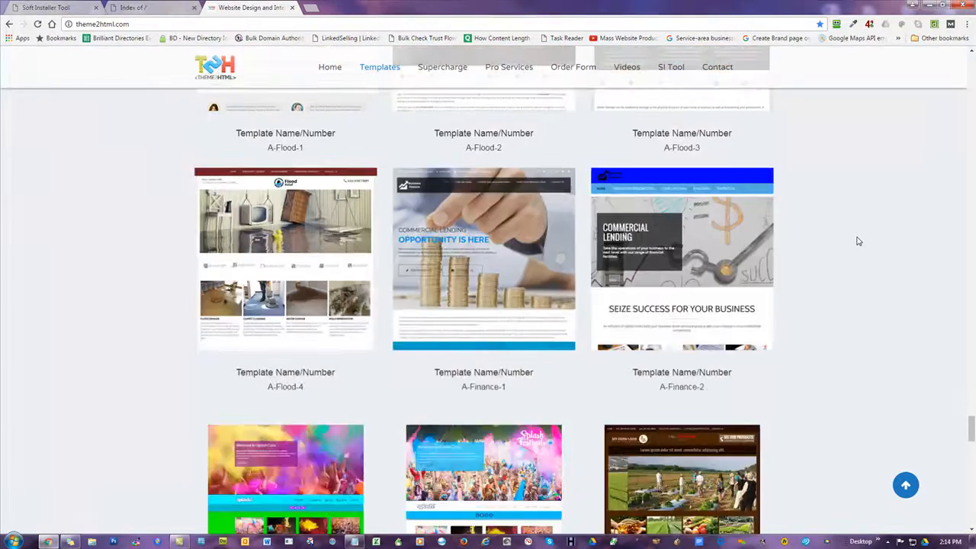
pyautogui.scroll(-3, 857, 241)
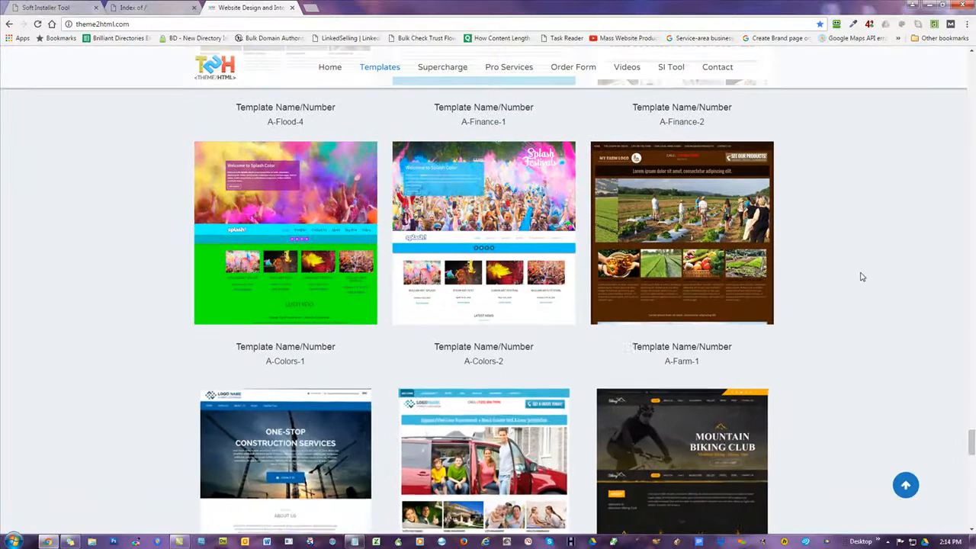
pyautogui.scroll(-3, 860, 272)
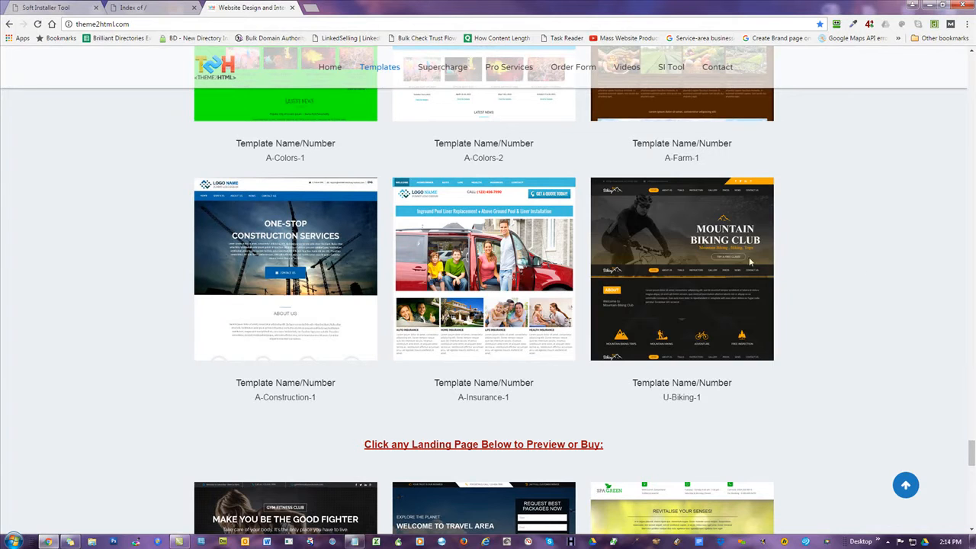
pyautogui.scroll(-3, 872, 247)
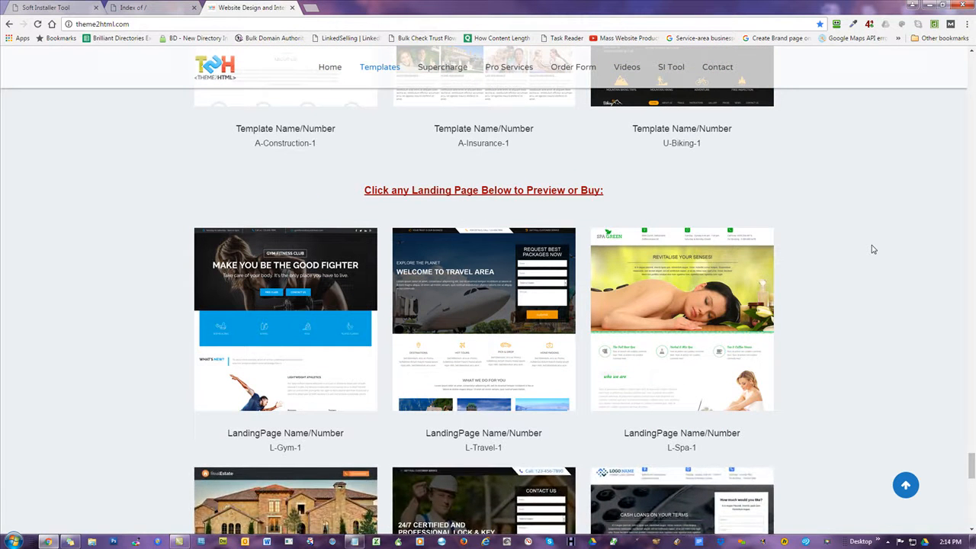
pyautogui.scroll(-2, 531, 283)
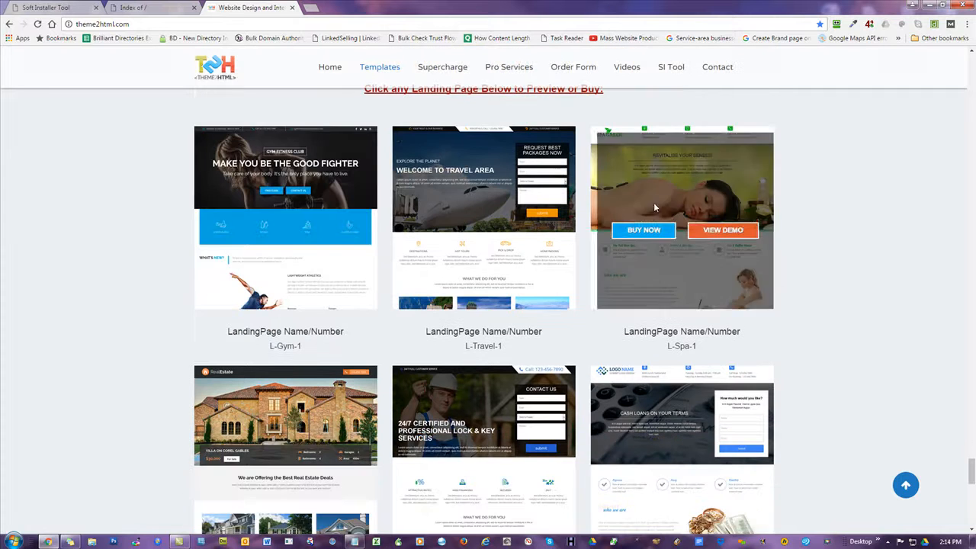
pyautogui.scroll(-3, 846, 208)
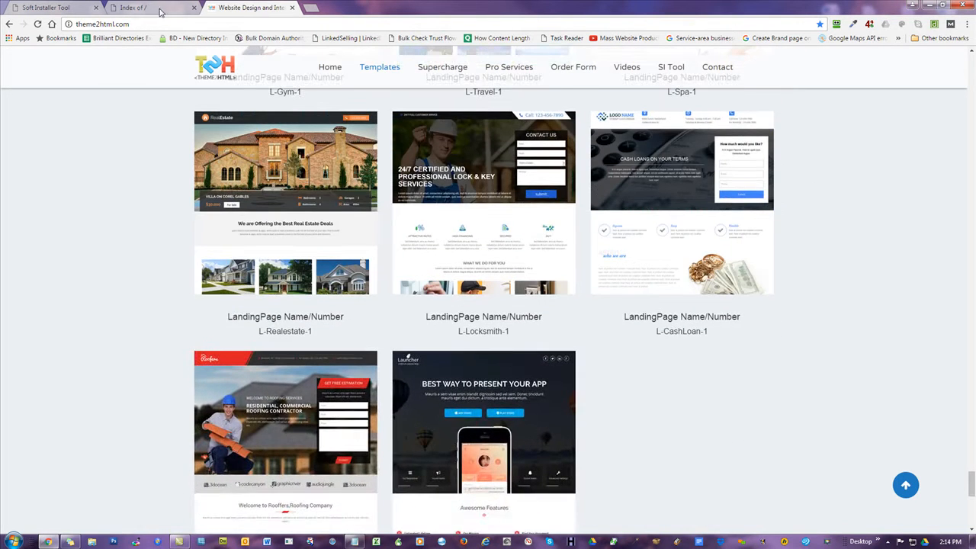
# Open Individual Installation in Soft Installer Tool, then return to the mowg-samples.com tab.
pyautogui.click(53, 7)
pyautogui.scroll(-1, 439, 229)
pyautogui.scroll(8, 441, 244)
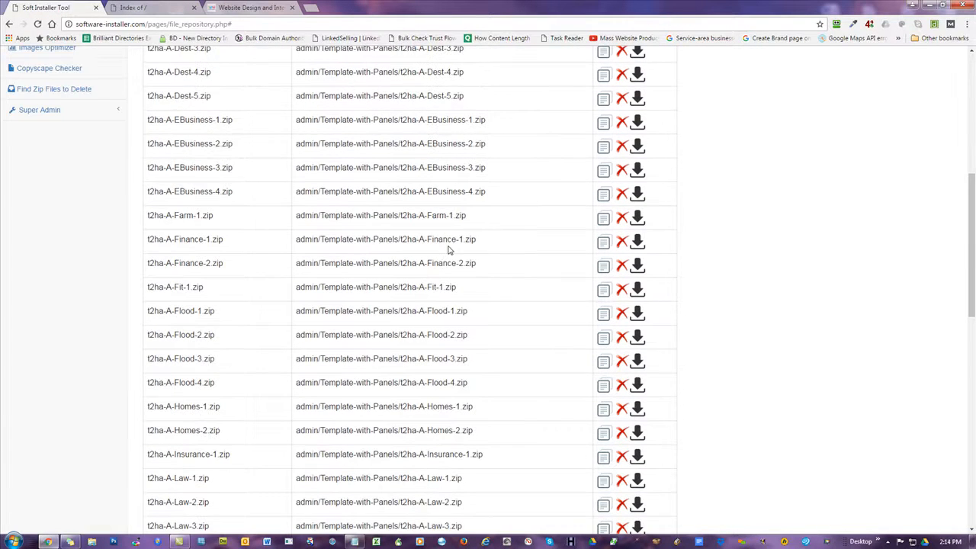
pyautogui.scroll(5, 449, 249)
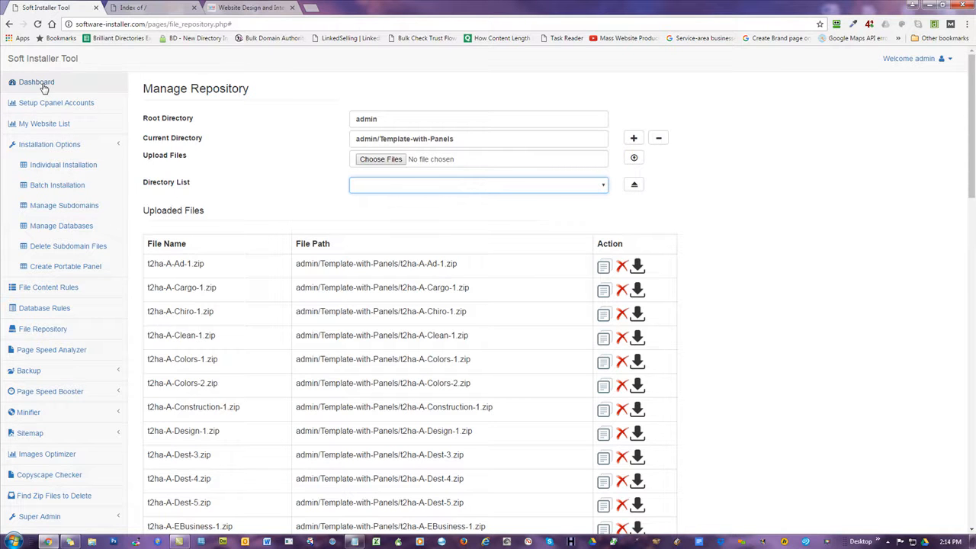
pyautogui.click(63, 165)
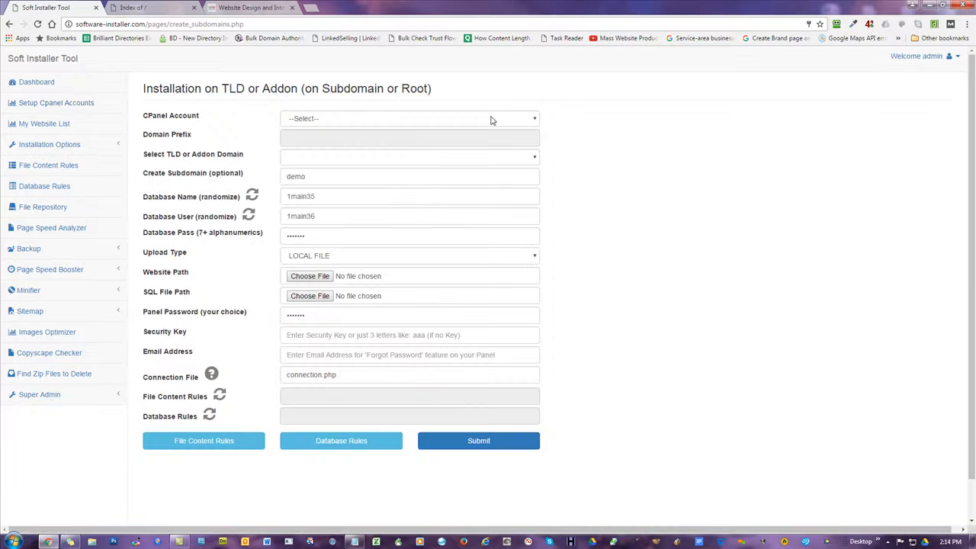
pyautogui.click(143, 9)
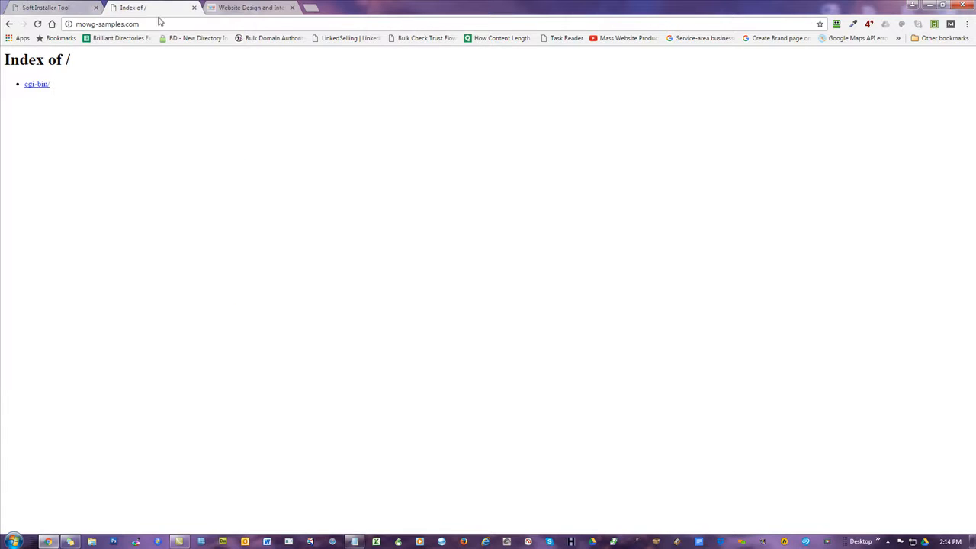
# Close the Theme2HTML tab, refresh mowg-samples.com (still only cgi-bin/), and switch back to Soft Installer Tool.
pyautogui.click(155, 21)
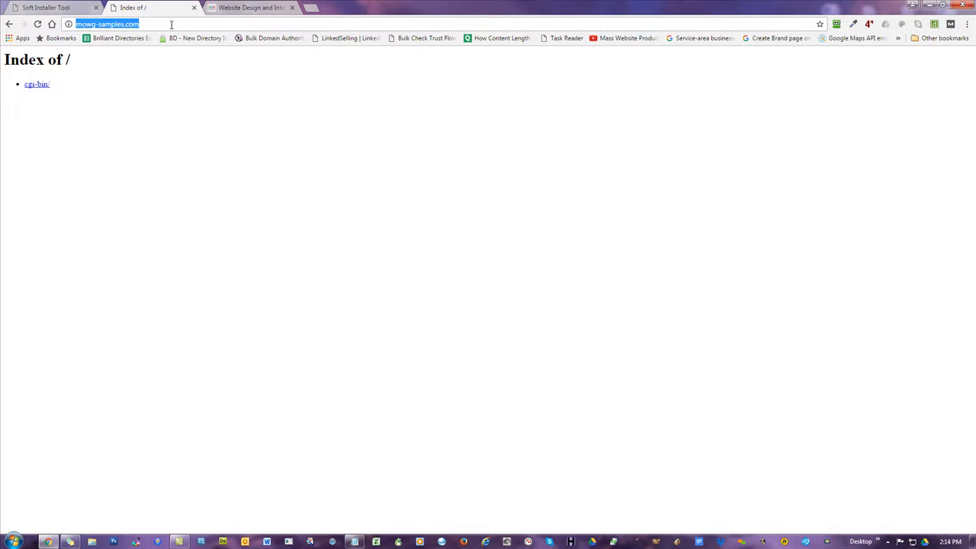
pyautogui.click(291, 7)
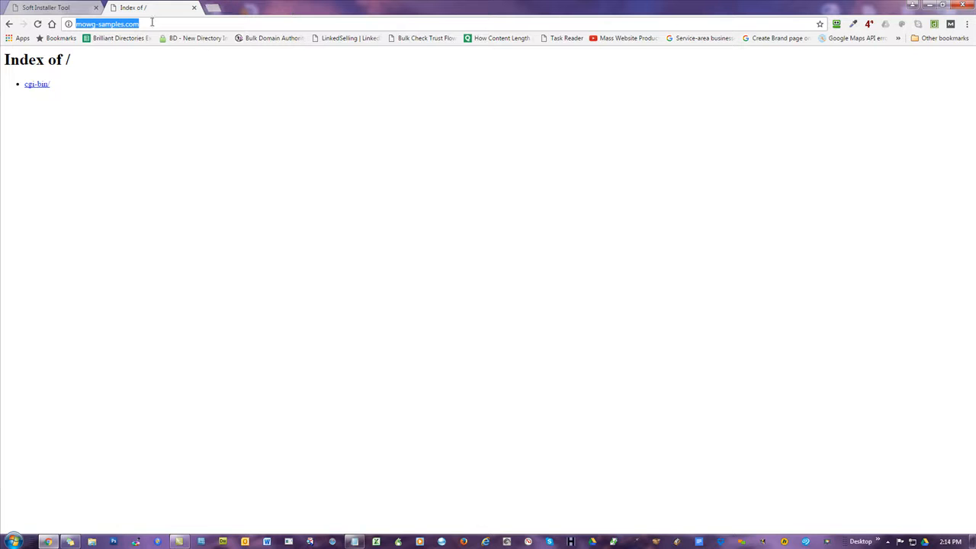
pyautogui.press('Return')
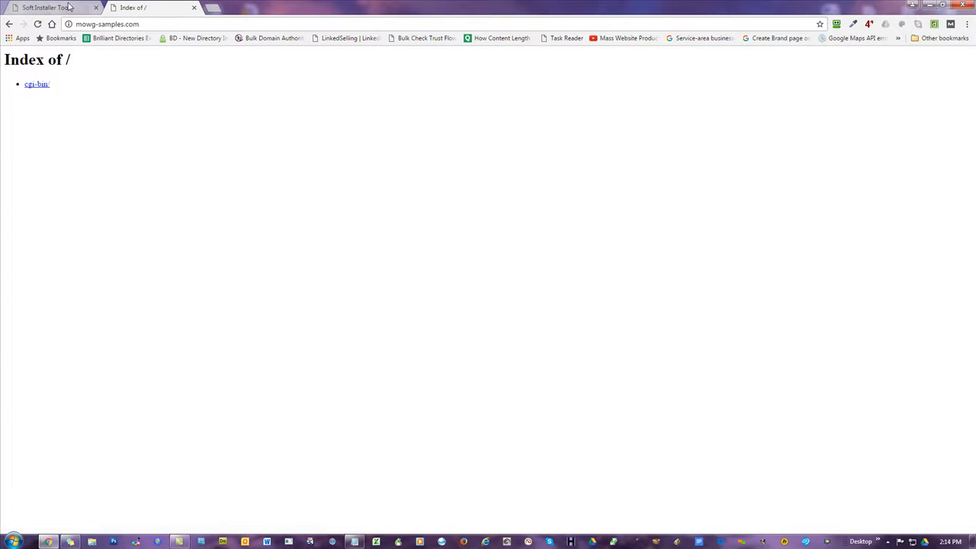
pyautogui.click(70, 7)
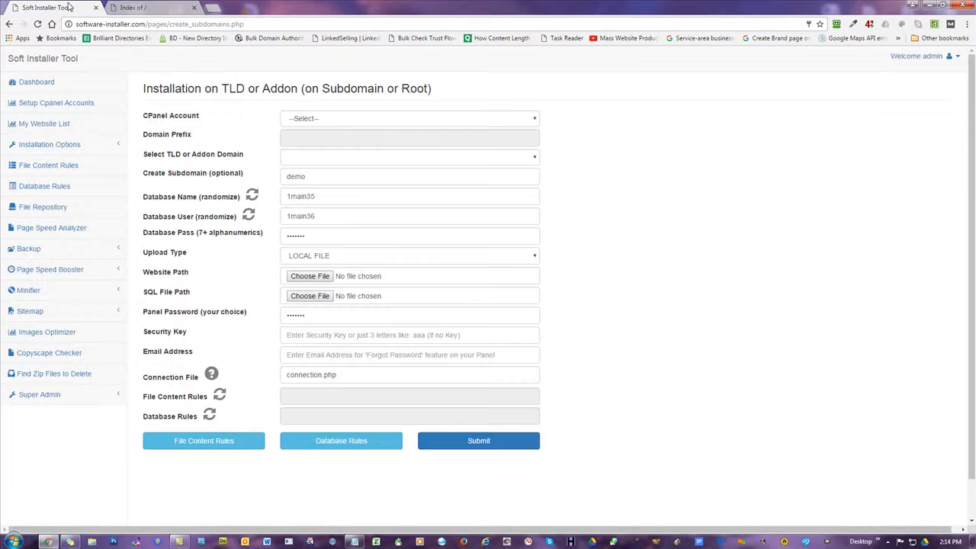
# Choose mowg-samples.com as both cPanel account and TLD domain, keeping subdomain demo.
pyautogui.click(343, 121)
pyautogui.scroll(-10, 362, 190)
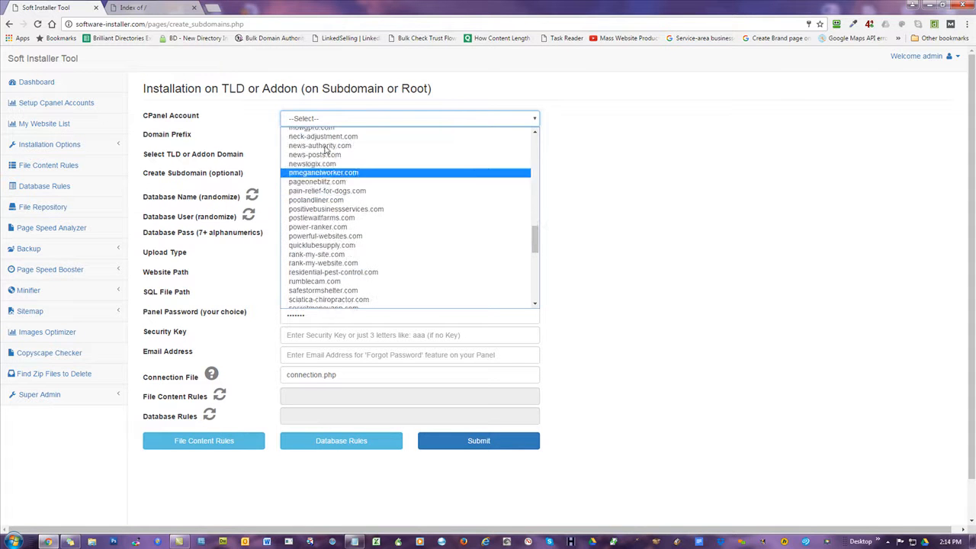
pyautogui.scroll(3, 336, 221)
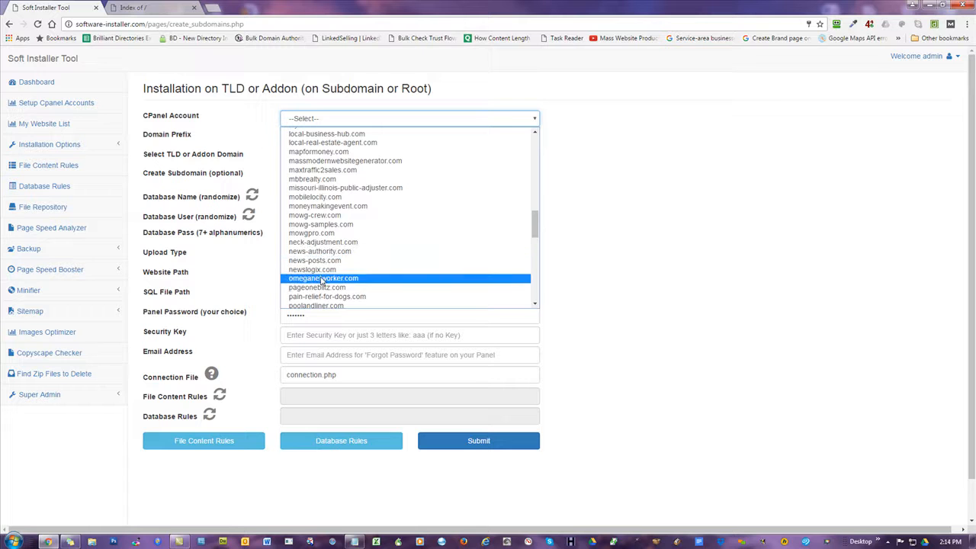
pyautogui.click(345, 223)
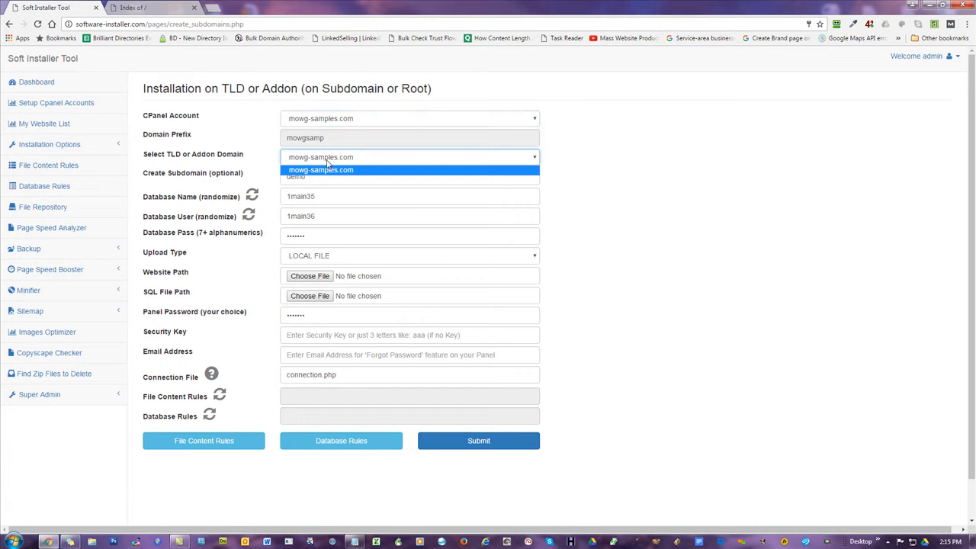
pyautogui.click(328, 163)
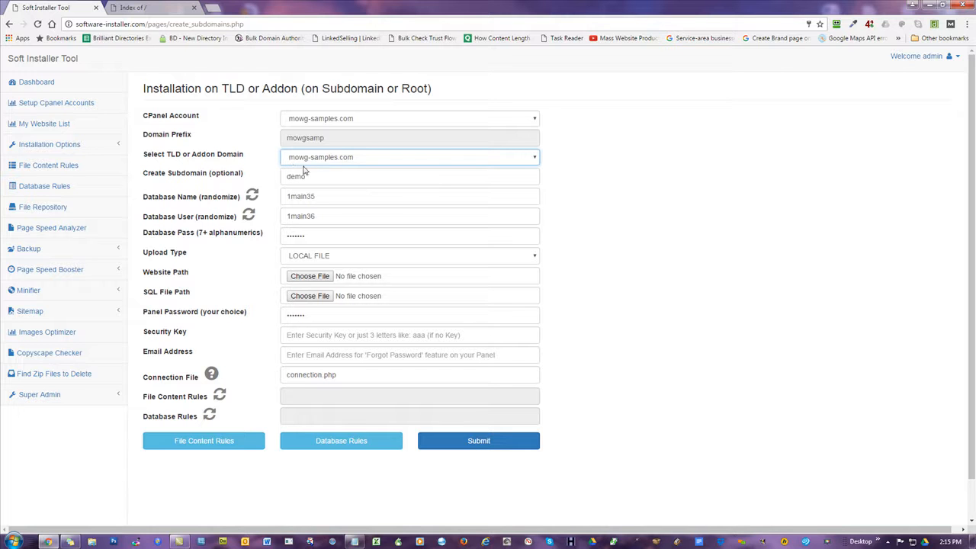
pyautogui.click(307, 160)
pyautogui.click(323, 162)
pyautogui.moveTo(319, 180); pyautogui.dragTo(220, 180)
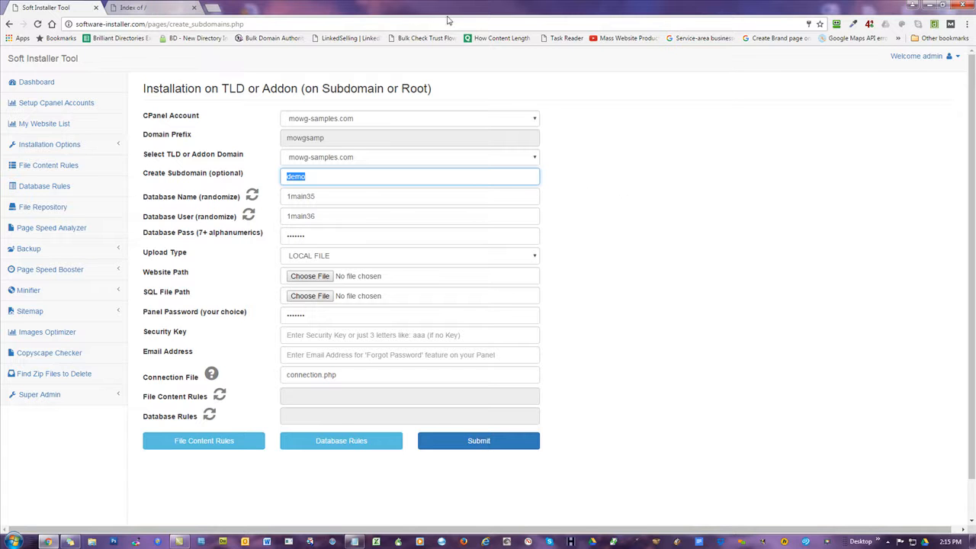
# Bring the Notepad notes in front, shifted left, with the caret after the SQL file line.
pyautogui.click(354, 541)
pyautogui.moveTo(975, 88); pyautogui.dragTo(801, 78)
pyautogui.click(539, 256)
# Below SQL file, type demo.mowg-samples.com, then mowg-samples.com on a following line.
pyautogui.press('Return')
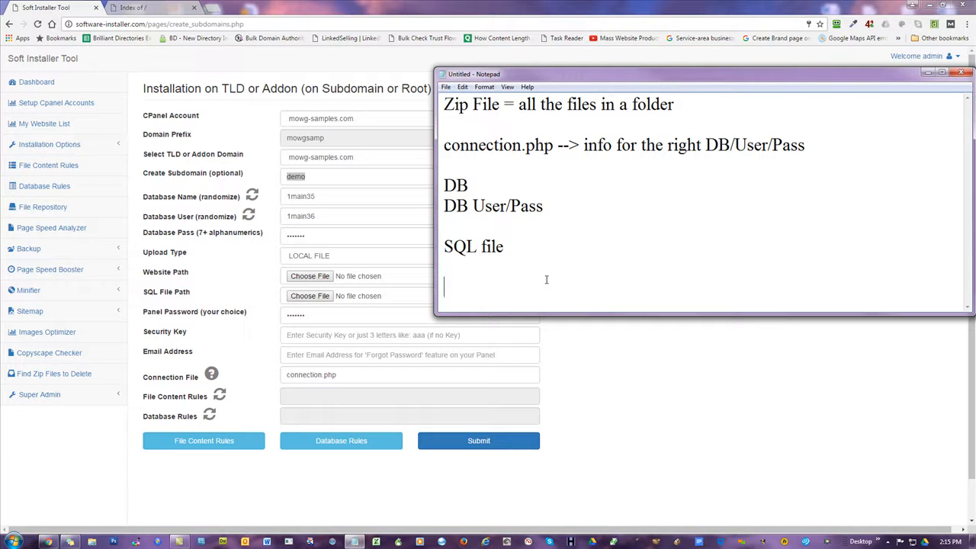
pyautogui.write('www.mowg-samples.com')
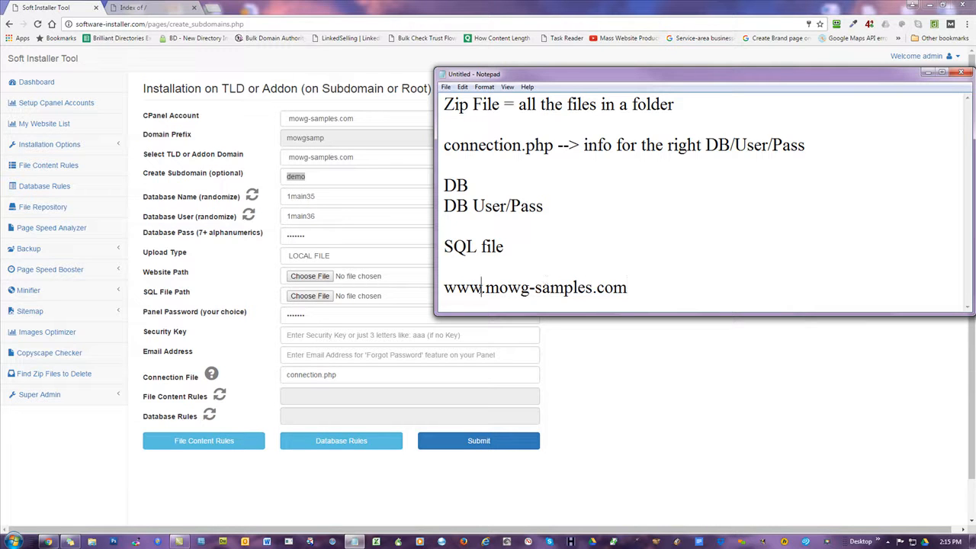
pyautogui.moveTo(484, 288); pyautogui.dragTo(444, 288)
pyautogui.write('demo')
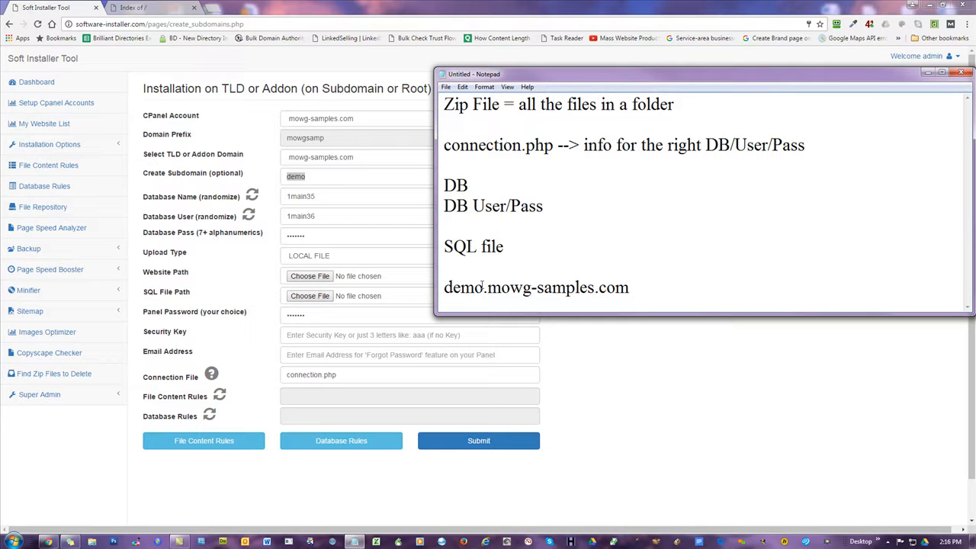
pyautogui.click(631, 293)
pyautogui.press('Return')
pyautogui.press('Return')
pyautogui.write('mowg-samples.com')
# Highlight the demo subdomain part and the root domain mowg-samples.com in turn to contrast them.
pyautogui.moveTo(597, 288); pyautogui.dragTo(445, 289)
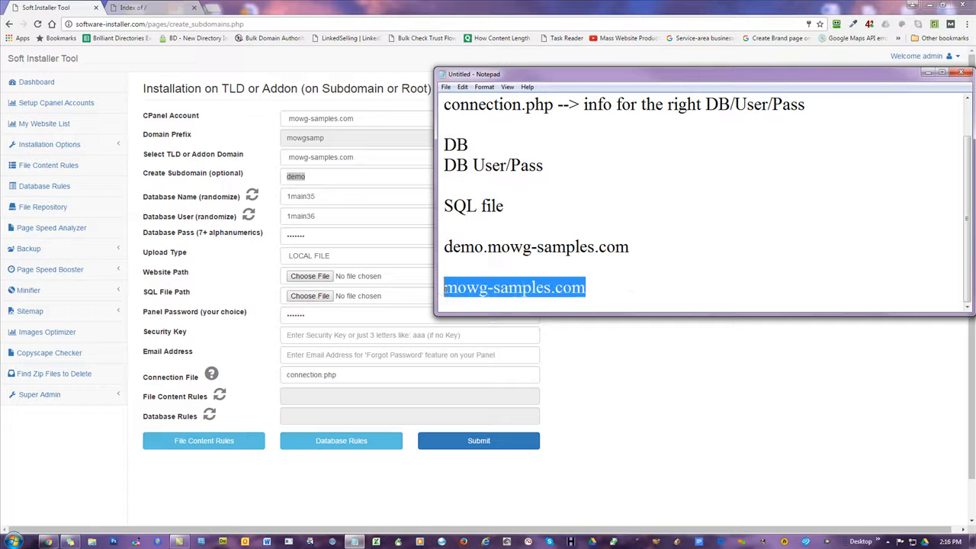
pyautogui.click(656, 297)
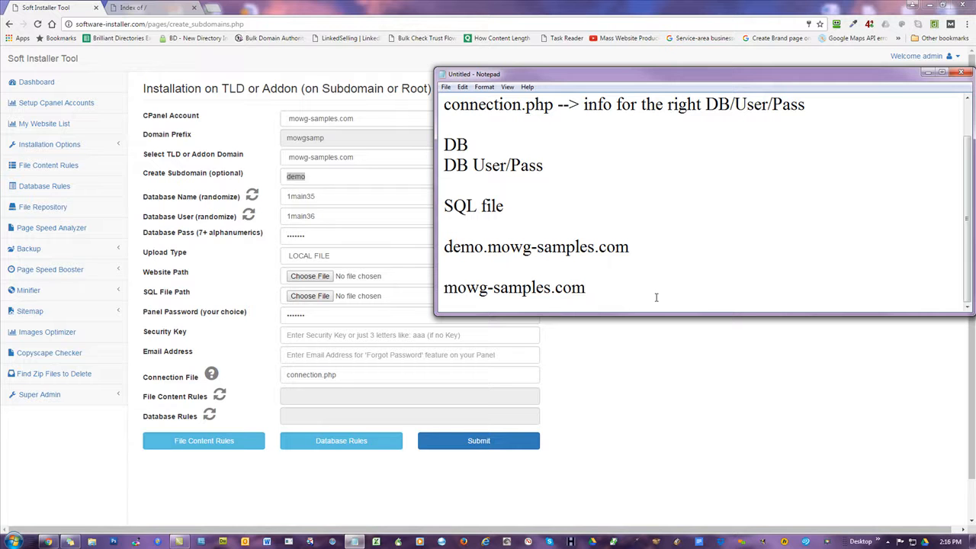
pyautogui.moveTo(630, 249); pyautogui.dragTo(440, 251)
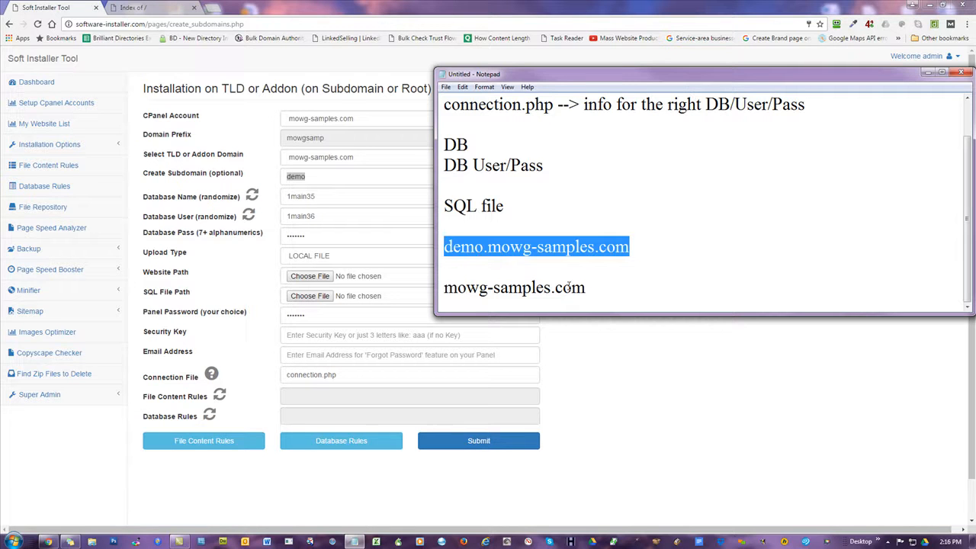
pyautogui.moveTo(590, 291); pyautogui.dragTo(443, 291)
pyautogui.moveTo(483, 247); pyautogui.dragTo(445, 248)
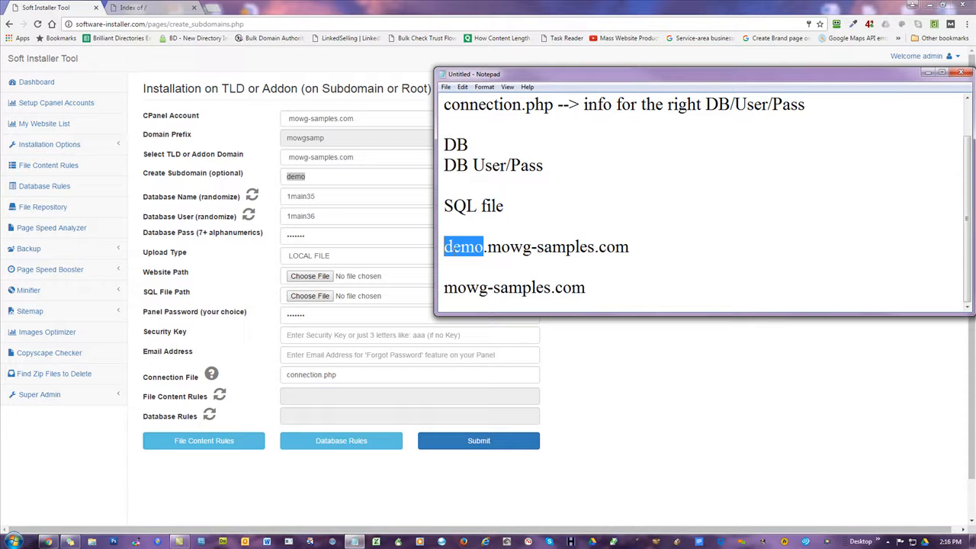
pyautogui.moveTo(588, 291); pyautogui.dragTo(444, 289)
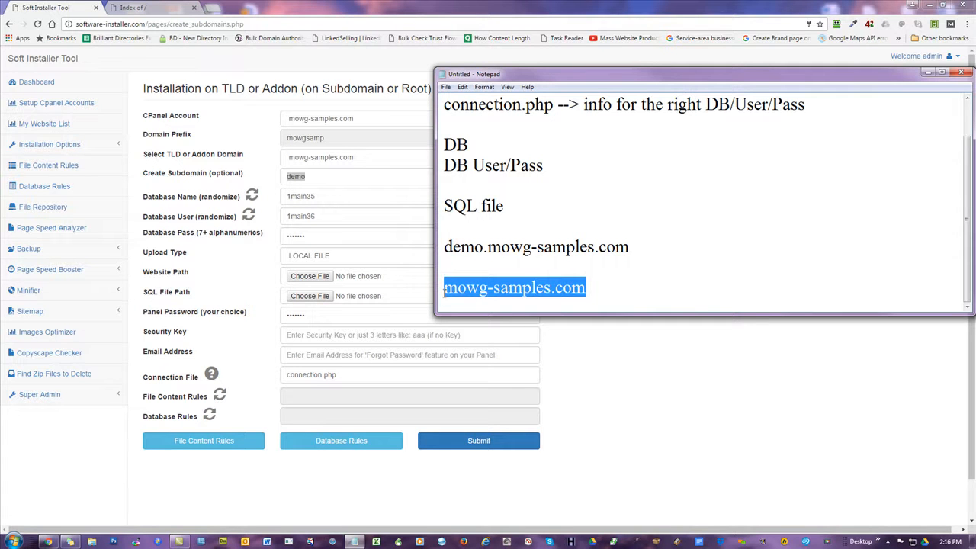
pyautogui.moveTo(485, 247); pyautogui.dragTo(444, 247)
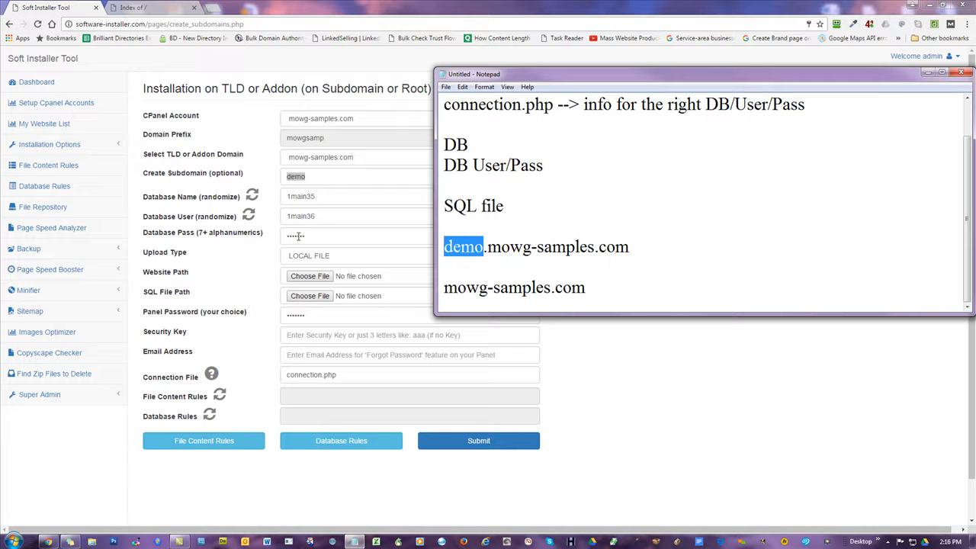
# Change the example line's domain to bestplumbersintown.com.
pyautogui.moveTo(639, 248); pyautogui.dragTo(490, 248)
pyautogui.write('bestkplu')
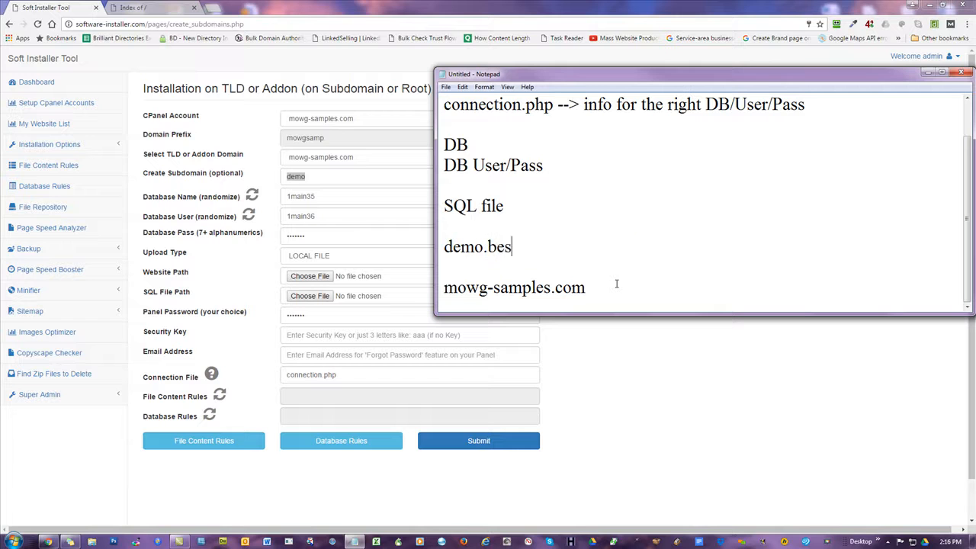
pyautogui.press('BackSpace')
pyautogui.press('BackSpace')
pyautogui.press('BackSpace')
pyautogui.press('BackSpace')
pyautogui.write('tplumbers')
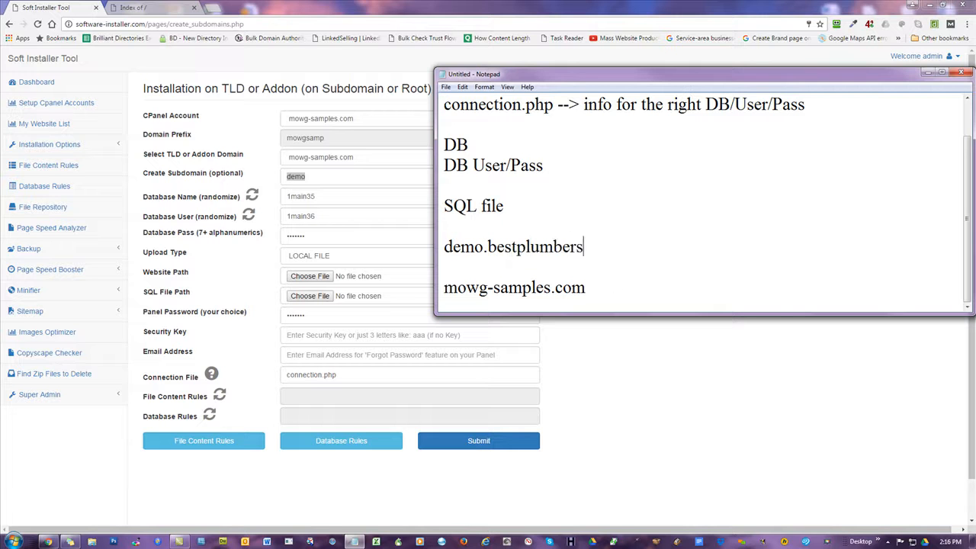
pyautogui.write('intown.com')
pyautogui.moveTo(669, 246); pyautogui.dragTo(488, 247)
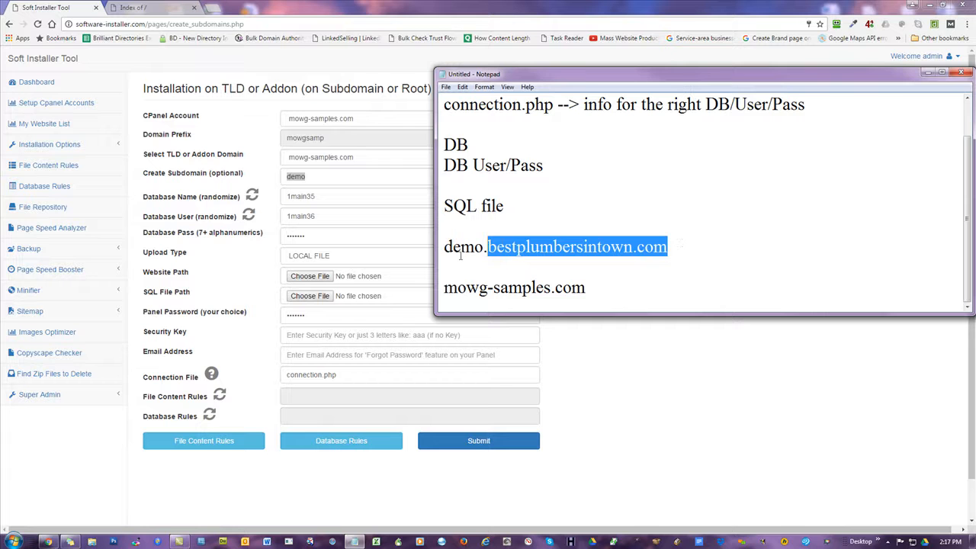
# Replace demo with chicago, copy it, and select demo in the form's Create Subdomain field.
pyautogui.moveTo(483, 248); pyautogui.dragTo(444, 248)
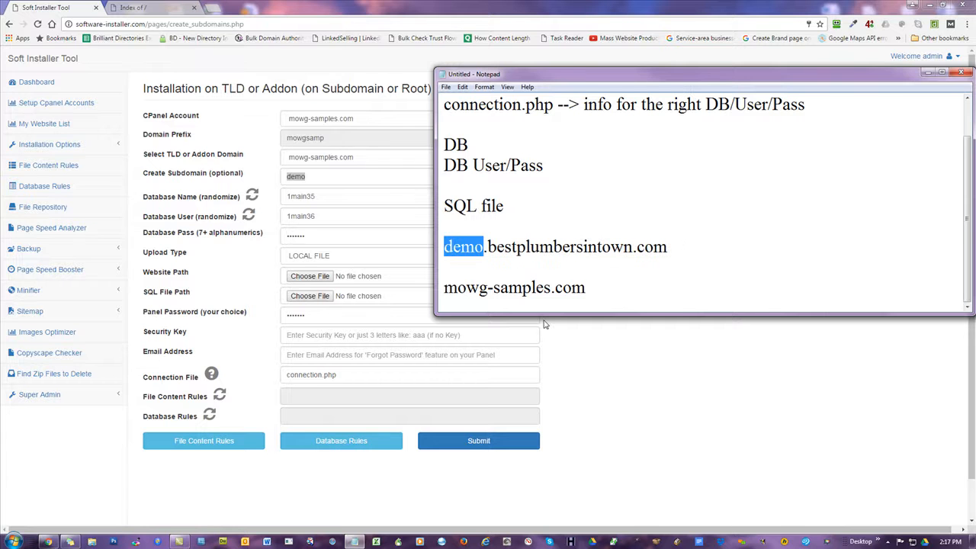
pyautogui.write('chicago')
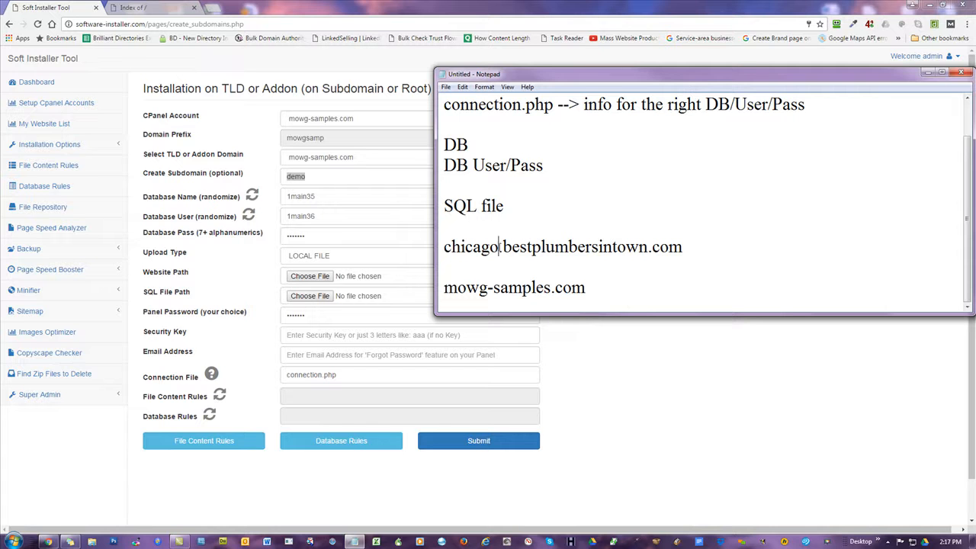
pyautogui.moveTo(500, 247); pyautogui.dragTo(444, 247)
pyautogui.hotkey('ctrl', 'c')
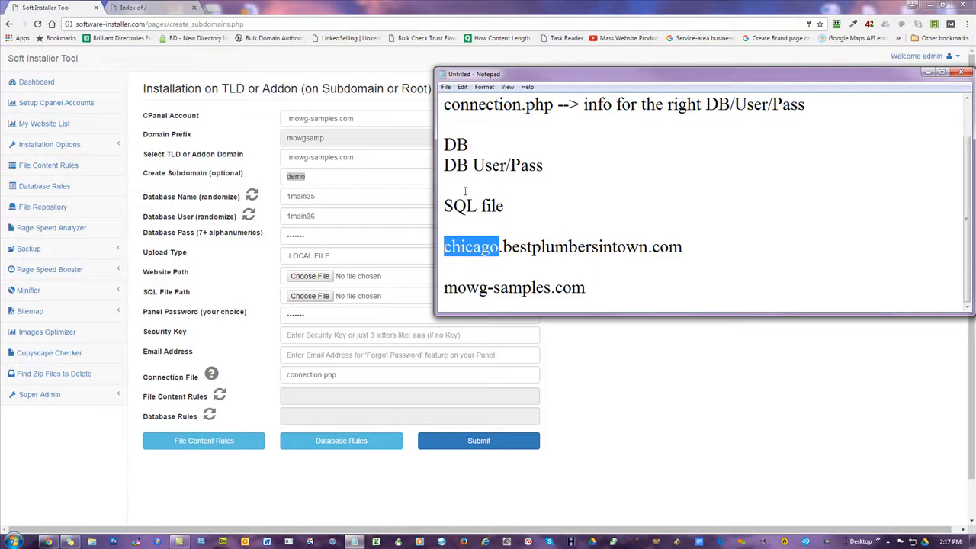
pyautogui.click(305, 180)
pyautogui.moveTo(312, 176); pyautogui.dragTo(216, 176)
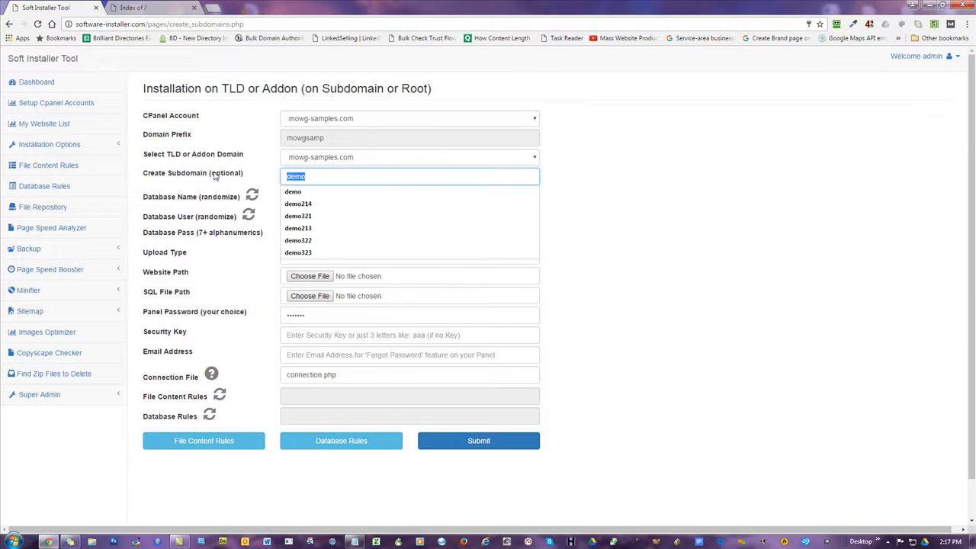
# Paste chicago over demo in Create Subdomain, then bring the Notepad notes back in front.
pyautogui.hotkey('ctrl', 'v')
pyautogui.click(700, 149)
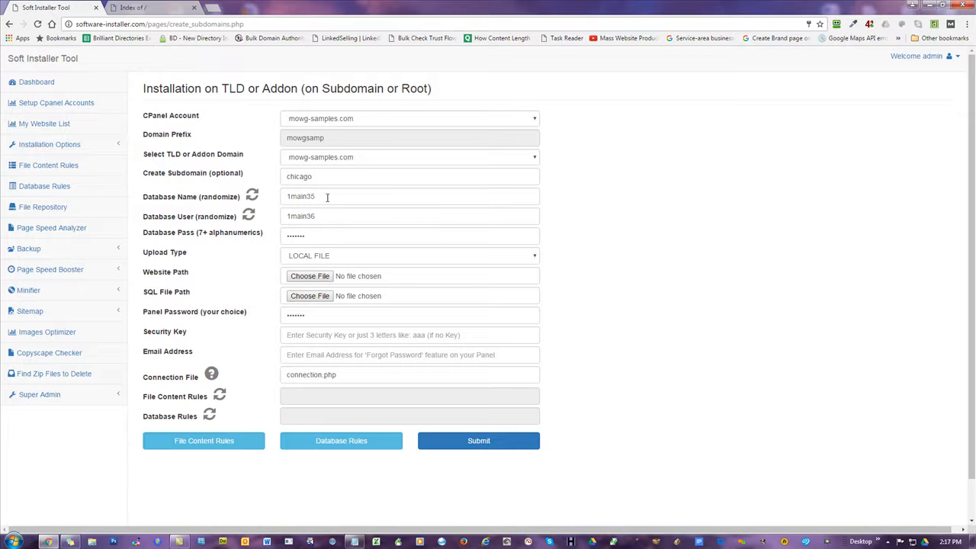
pyautogui.click(354, 542)
# Highlight the SQL file note and drag Notepad right so the form fields are uncovered.
pyautogui.moveTo(507, 206); pyautogui.dragTo(442, 206)
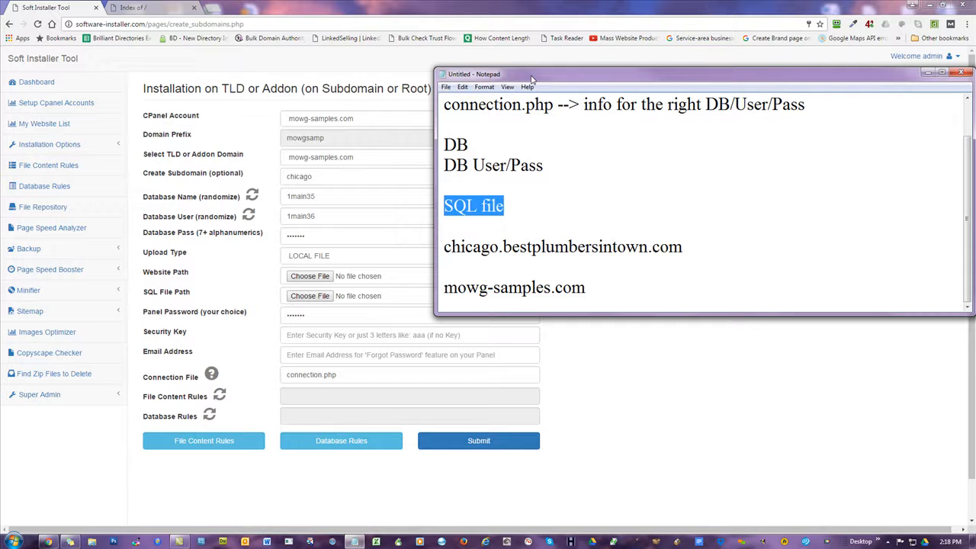
pyautogui.moveTo(503, 74); pyautogui.dragTo(734, 116)
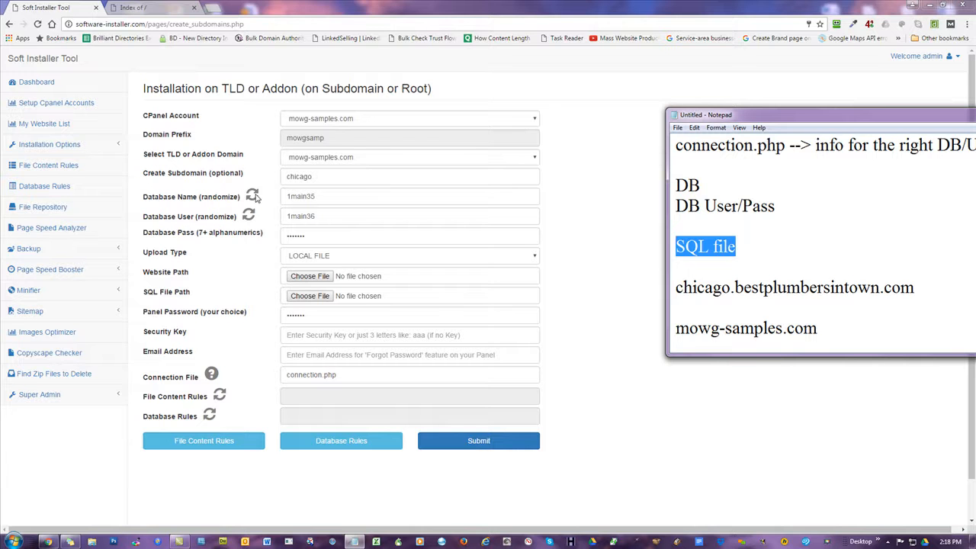
# Generate random values for Database Name and Database User.
pyautogui.doubleClick(314, 197)
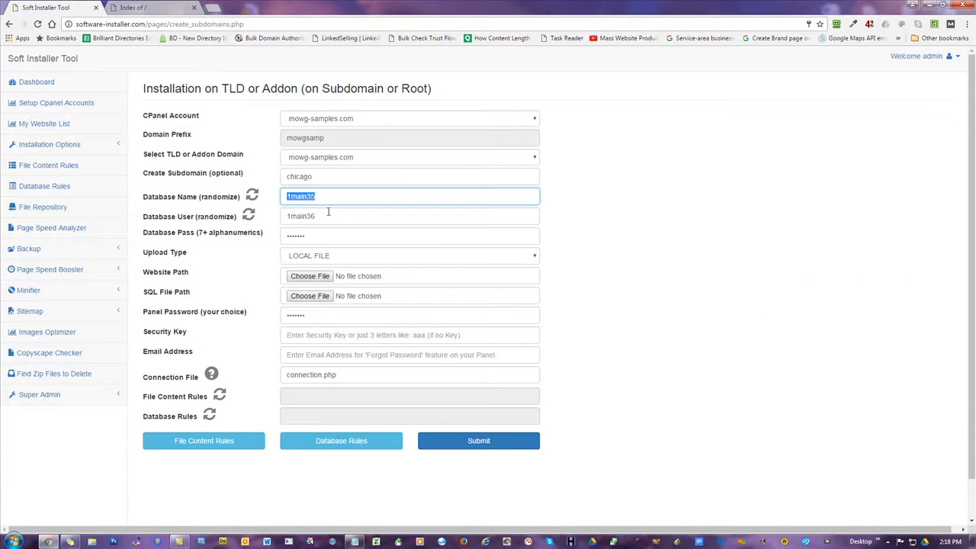
pyautogui.doubleClick(328, 213)
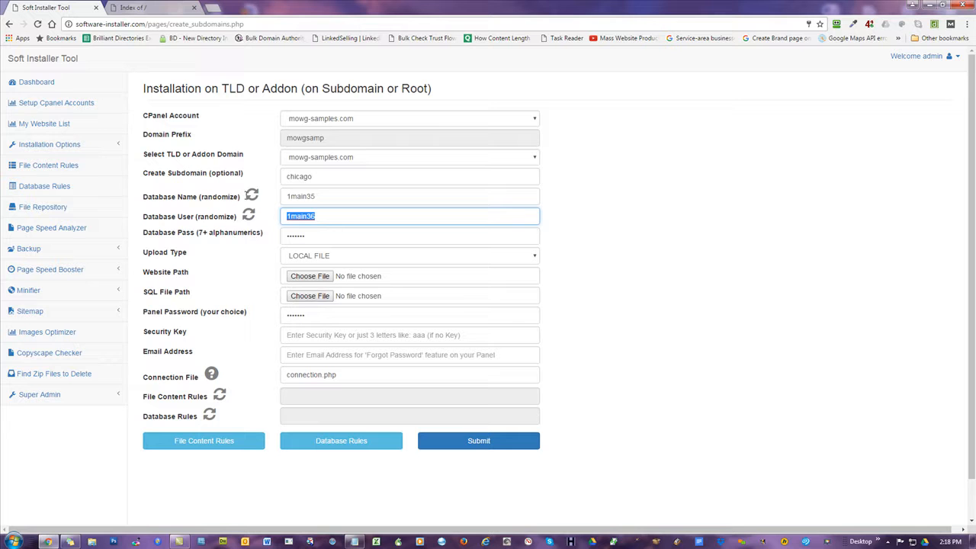
pyautogui.click(254, 197)
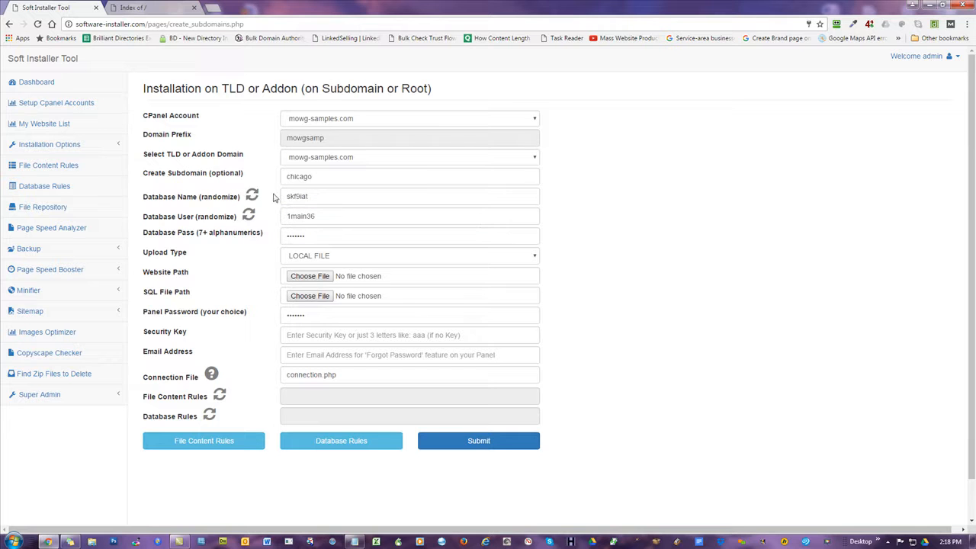
pyautogui.click(249, 216)
# Copy the Database User value into the Database Pass field.
pyautogui.moveTo(311, 222); pyautogui.dragTo(286, 217)
pyautogui.rightClick(298, 216)
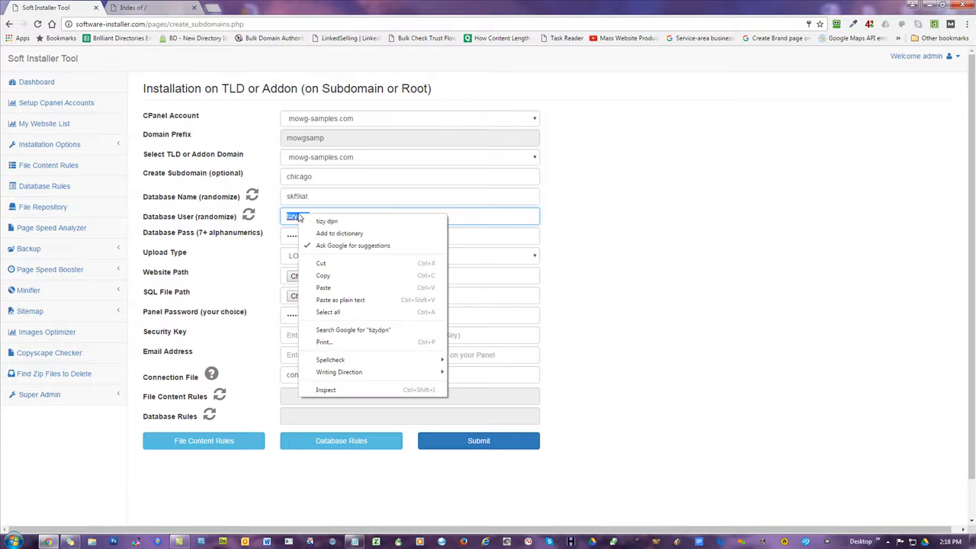
pyautogui.click(323, 278)
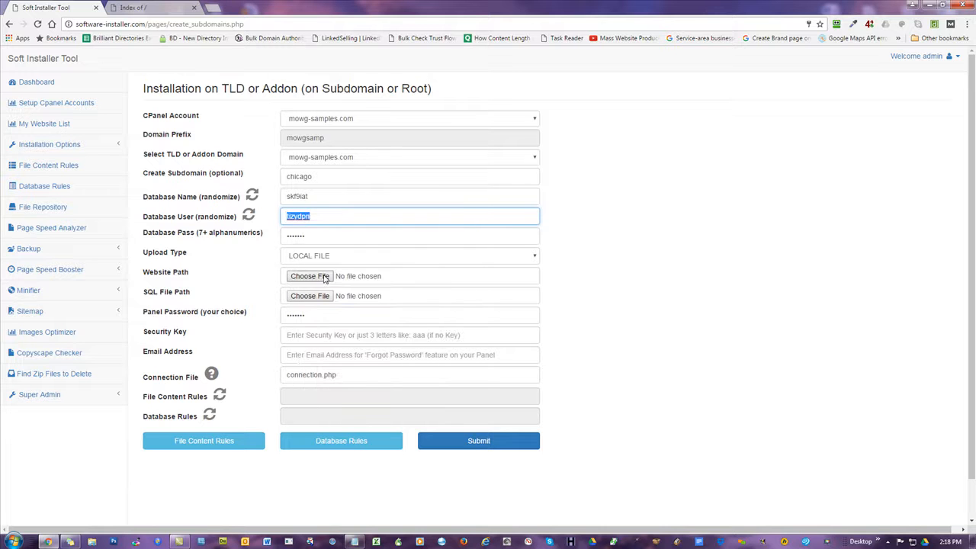
pyautogui.moveTo(321, 236); pyautogui.dragTo(277, 235)
pyautogui.rightClick(290, 241)
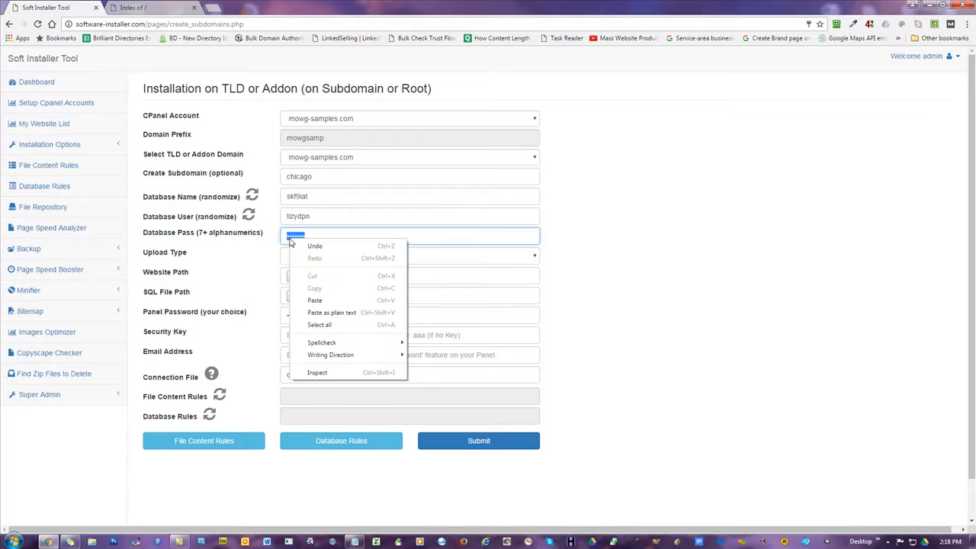
pyautogui.click(317, 300)
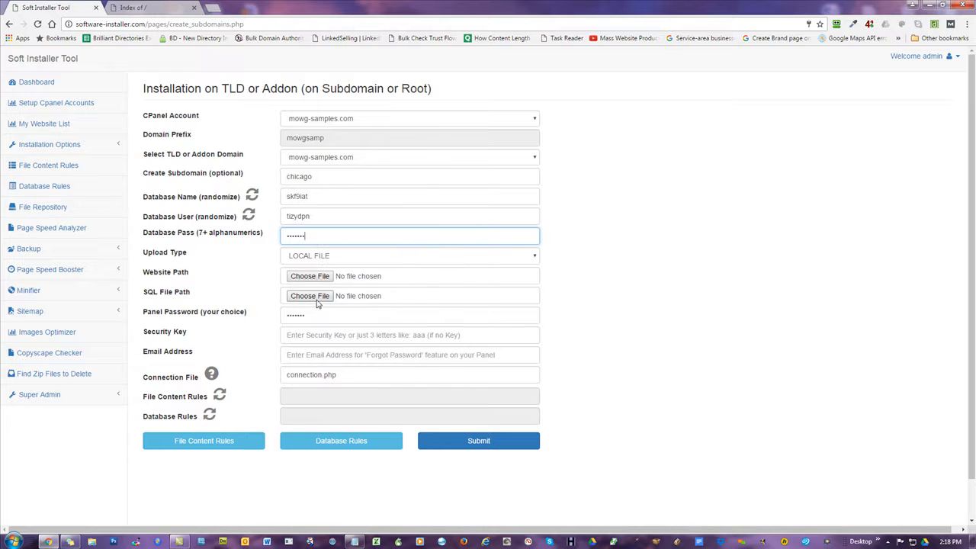
# Copy the Database Name value into Database Pass instead.
pyautogui.click(327, 211)
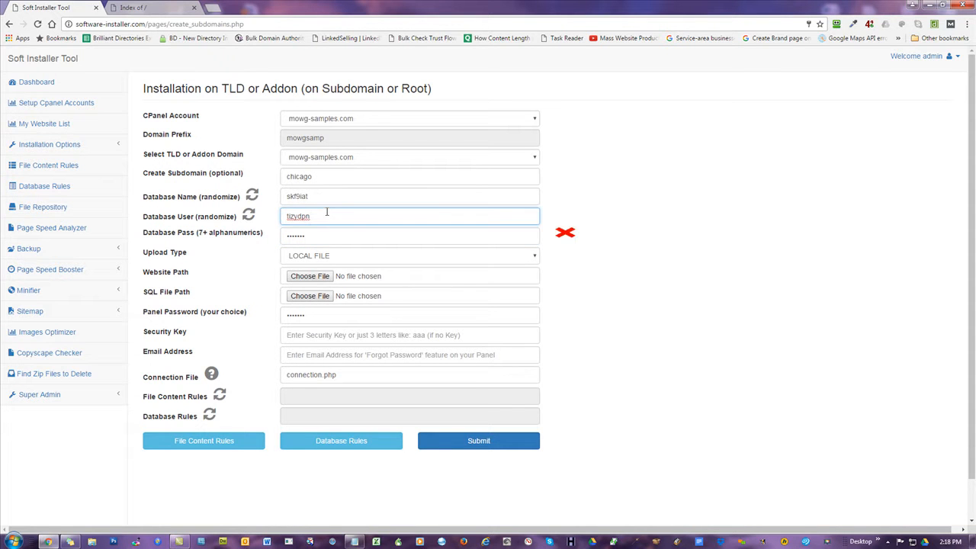
pyautogui.moveTo(314, 195); pyautogui.dragTo(281, 196)
pyautogui.rightClick(312, 196)
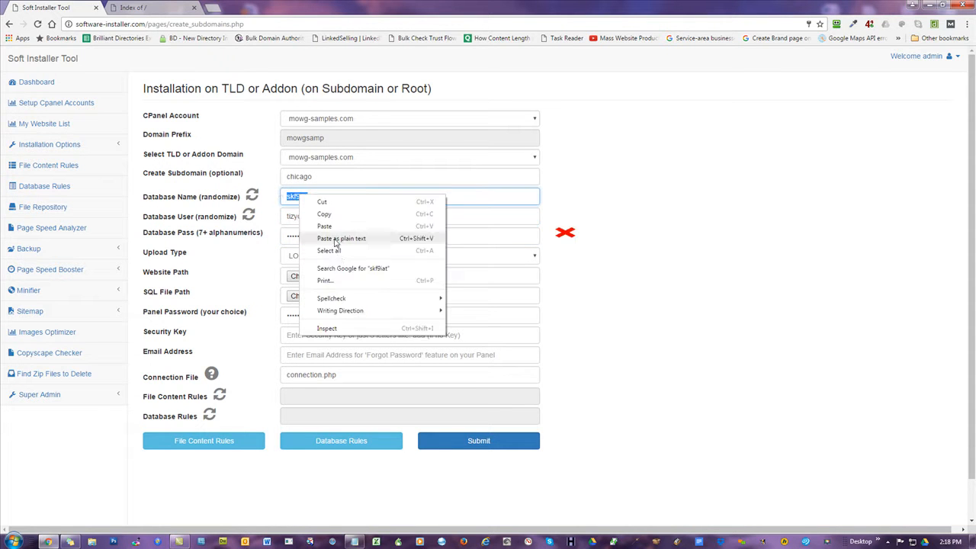
pyautogui.click(334, 218)
pyautogui.moveTo(331, 236); pyautogui.dragTo(308, 236)
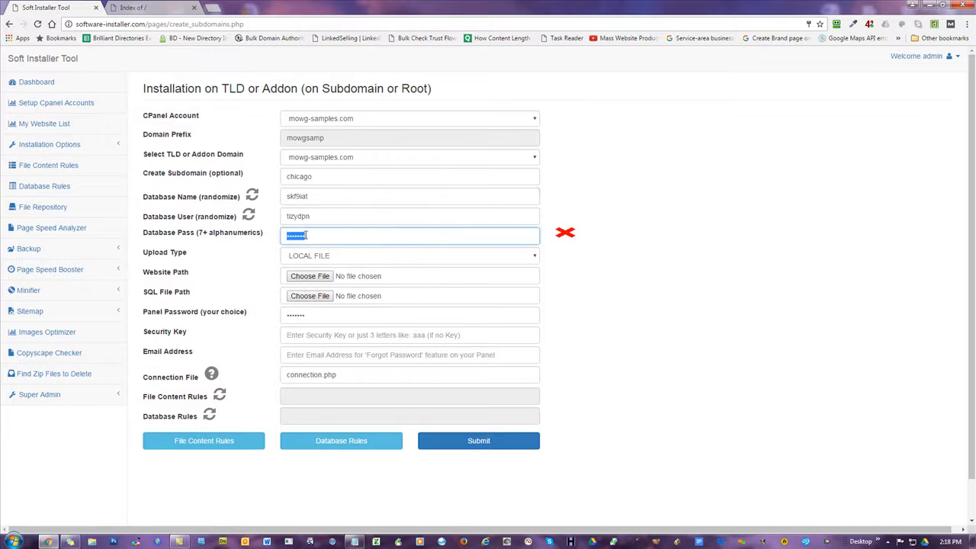
pyautogui.rightClick(299, 240)
pyautogui.click(322, 298)
# Re-randomize user (ip6kb3v) and name (jg2zqua), and paste a shorter Database Pass.
pyautogui.click(672, 278)
pyautogui.click(364, 237)
pyautogui.click(669, 280)
pyautogui.click(323, 215)
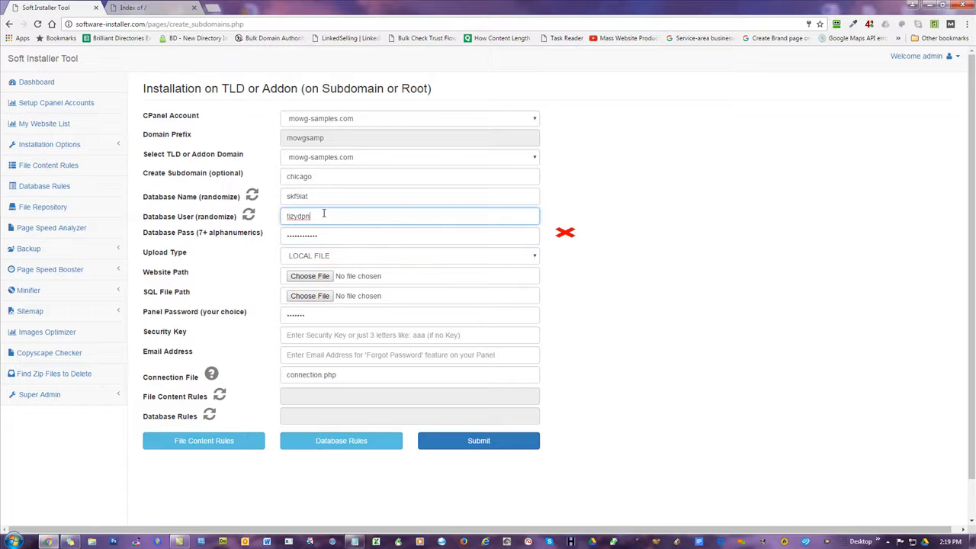
pyautogui.click(250, 216)
pyautogui.click(252, 196)
pyautogui.doubleClick(368, 237)
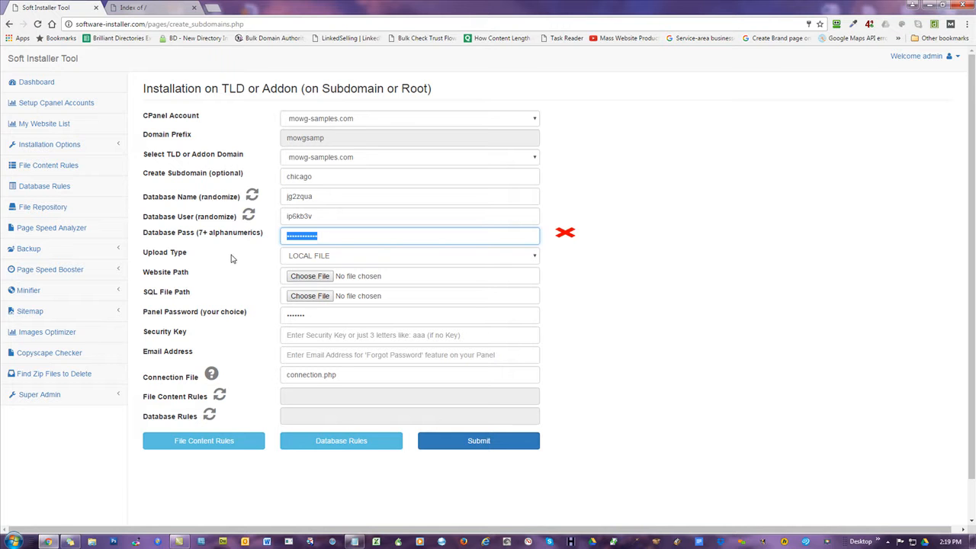
pyautogui.doubleClick(328, 218)
pyautogui.doubleClick(330, 238)
pyautogui.hotkey('ctrl', 'v')
pyautogui.click(659, 226)
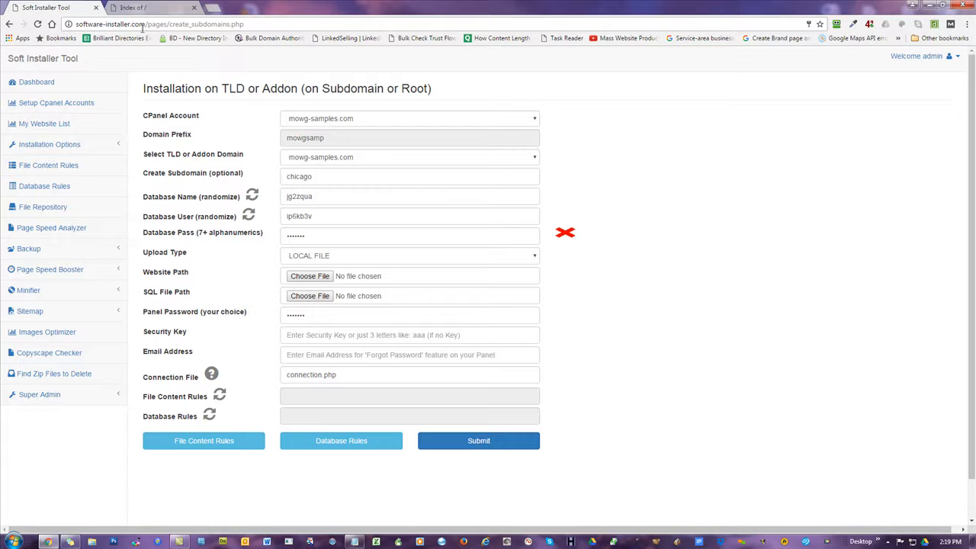
# Open a fresh Individual Installation form from the Dashboard's Installation Options.
pyautogui.click(40, 84)
pyautogui.click(66, 149)
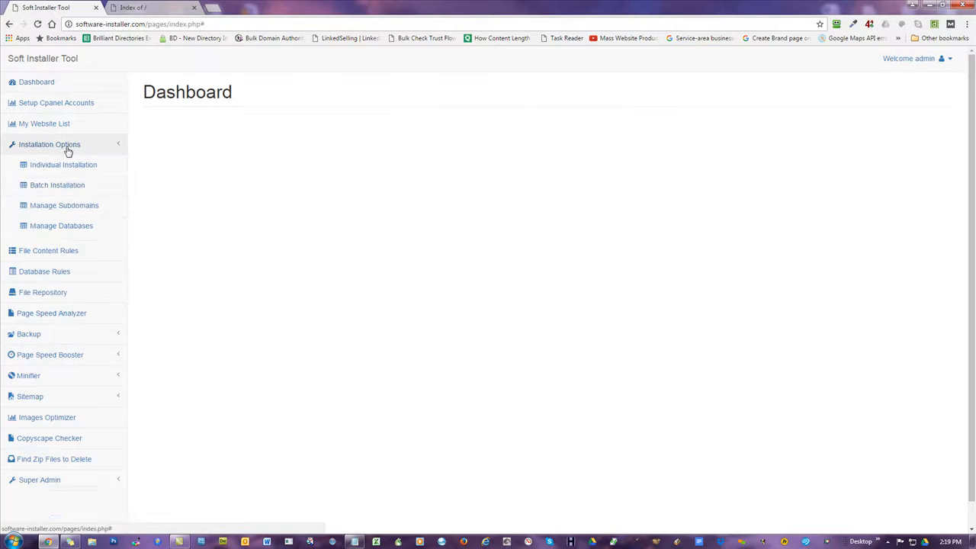
pyautogui.click(66, 164)
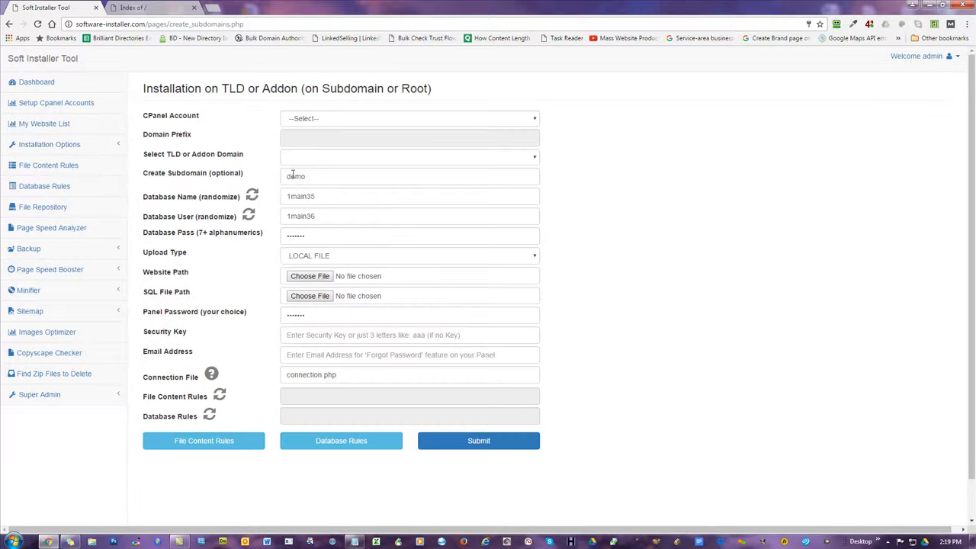
# Set cPanel account mowg-samples.com, subdomain chicago, and randomize database name 2ujthys and user 212qn70.
pyautogui.click(343, 121)
pyautogui.scroll(-8, 386, 217)
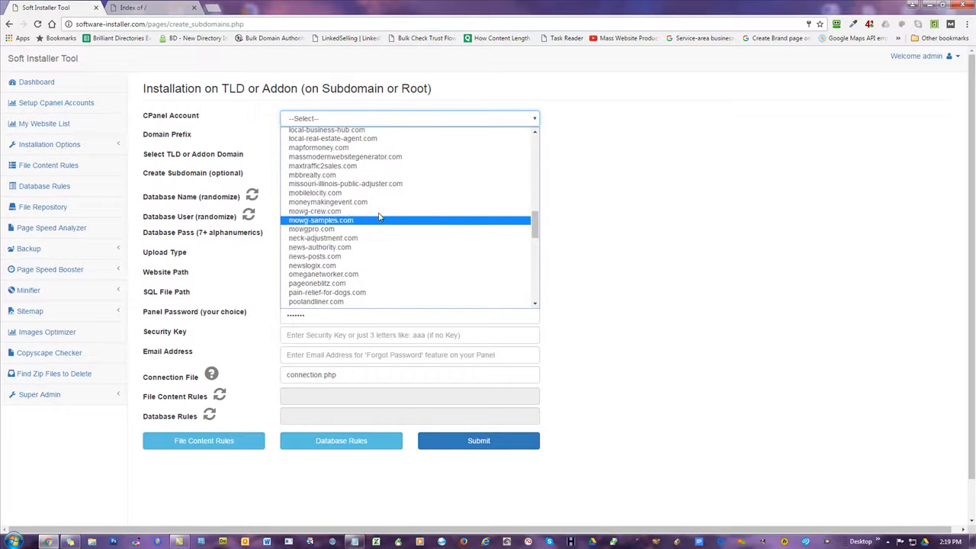
pyautogui.click(326, 221)
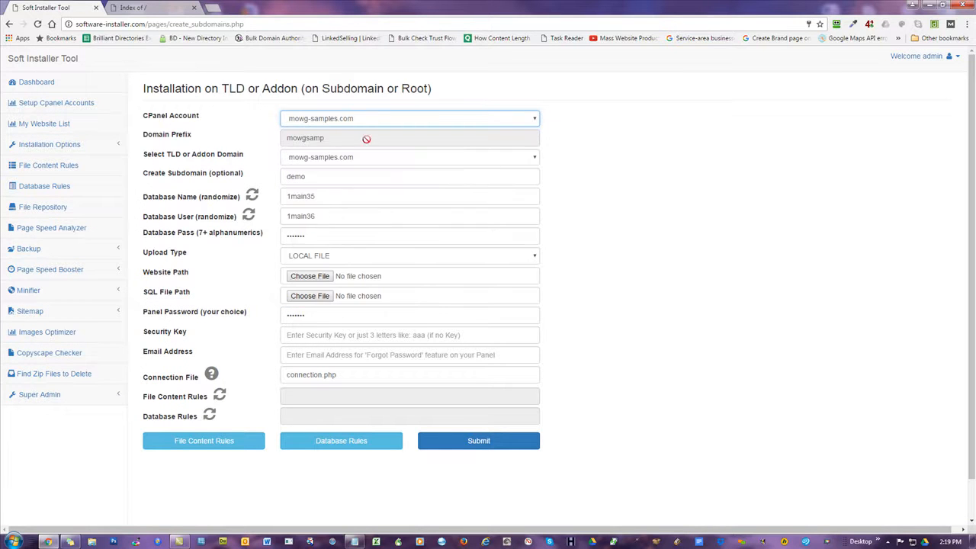
pyautogui.doubleClick(315, 181)
pyautogui.write('c')
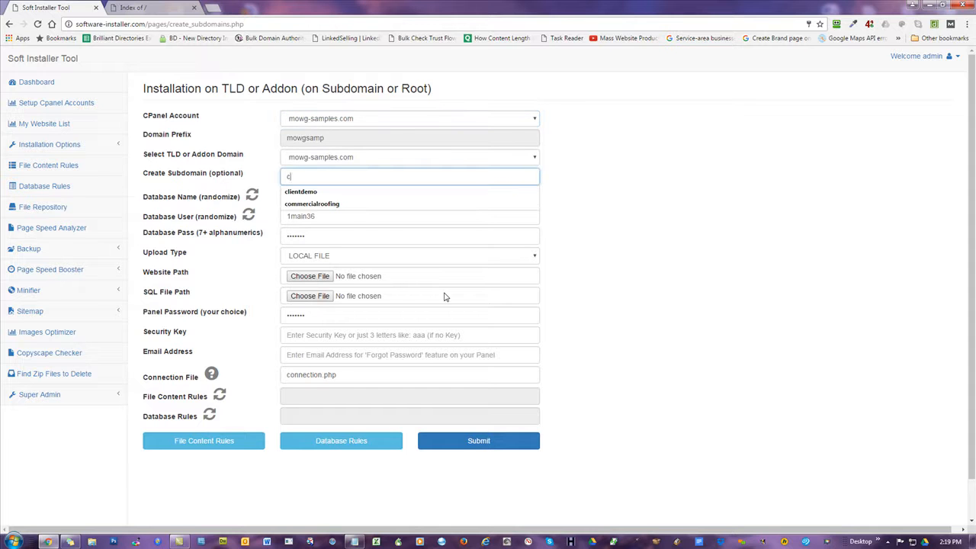
pyautogui.write('hicago')
pyautogui.click(725, 293)
pyautogui.click(253, 197)
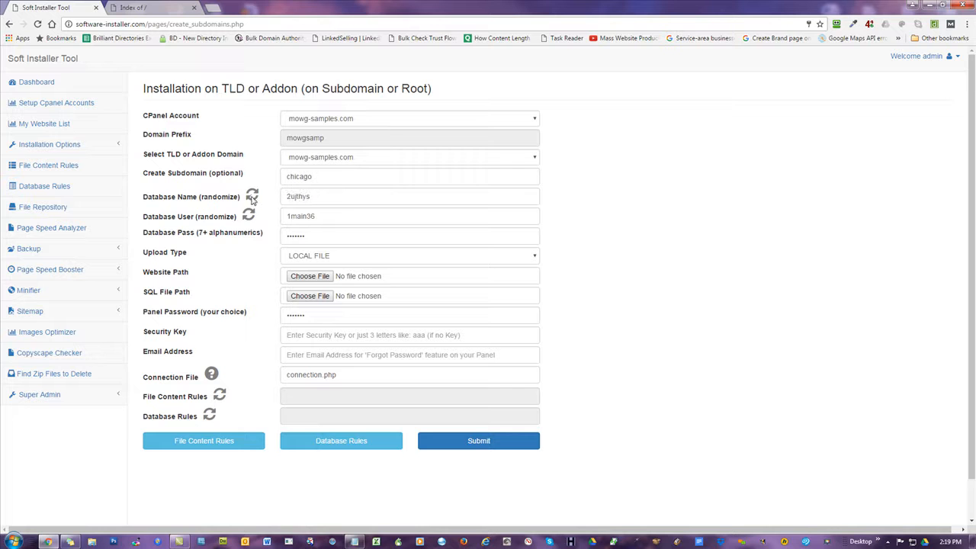
pyautogui.click(250, 216)
pyautogui.moveTo(199, 274); pyautogui.dragTo(146, 279)
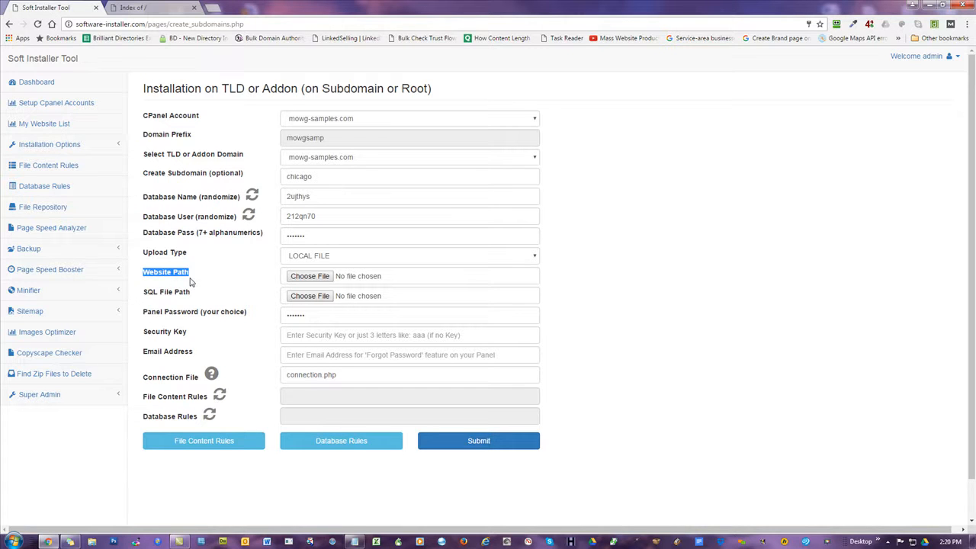
pyautogui.doubleClick(286, 176)
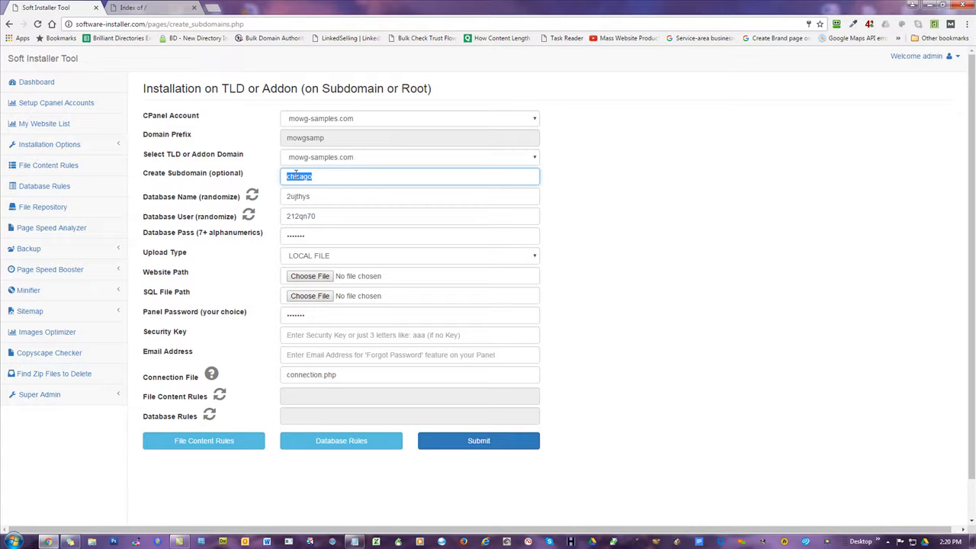
pyautogui.moveTo(190, 275); pyautogui.dragTo(143, 275)
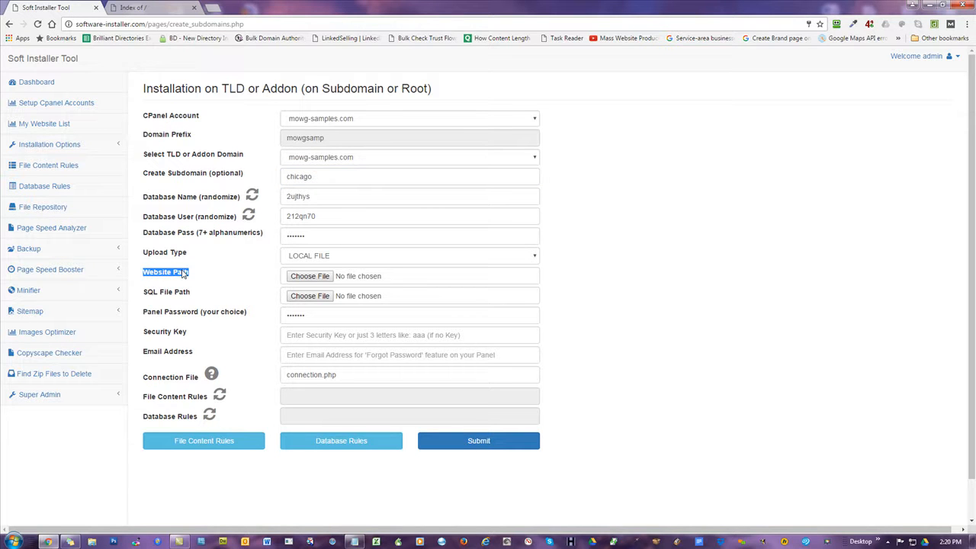
pyautogui.click(219, 297)
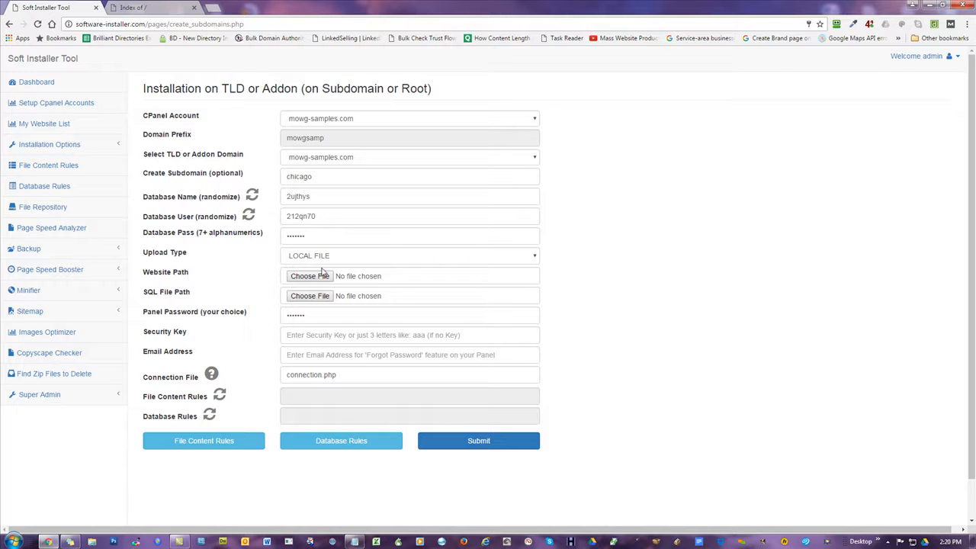
pyautogui.moveTo(196, 294); pyautogui.dragTo(131, 292)
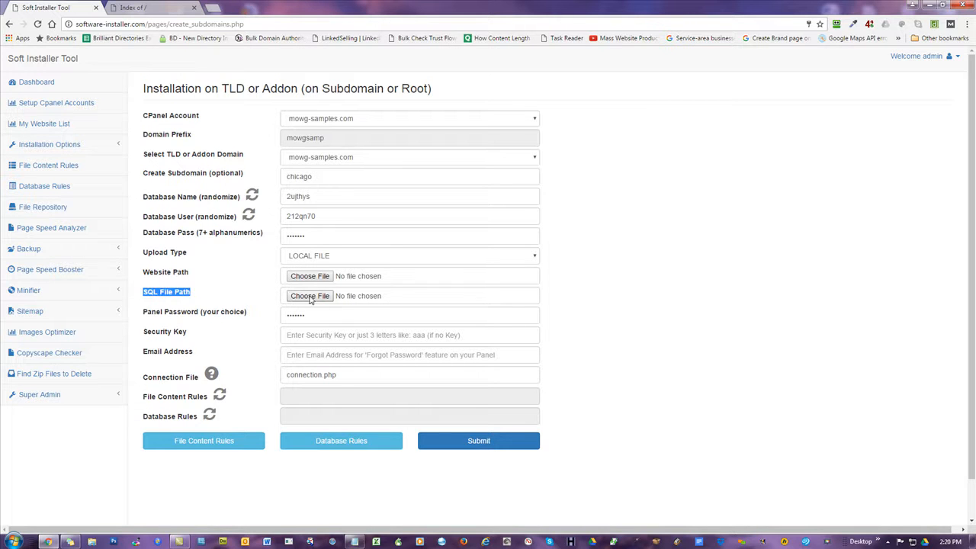
pyautogui.moveTo(203, 273); pyautogui.dragTo(146, 273)
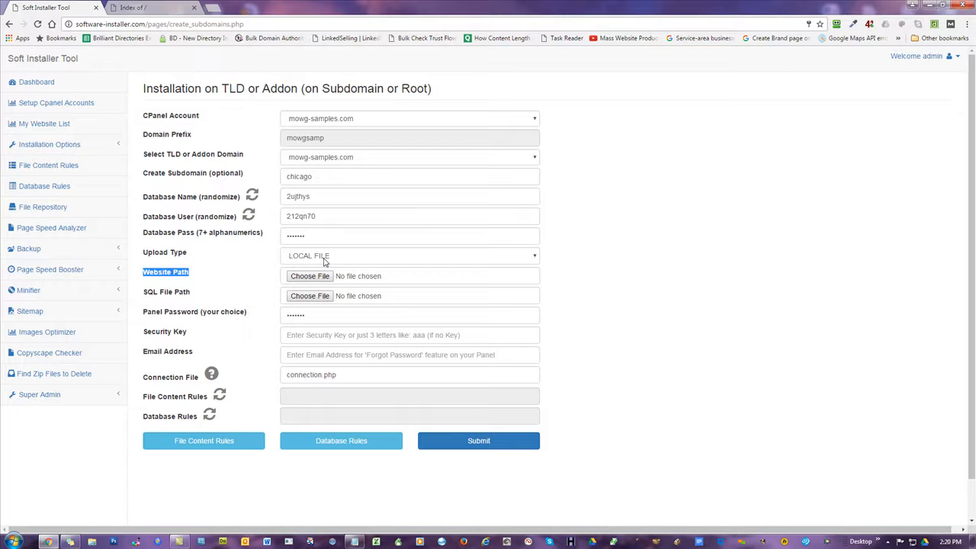
pyautogui.click(181, 278)
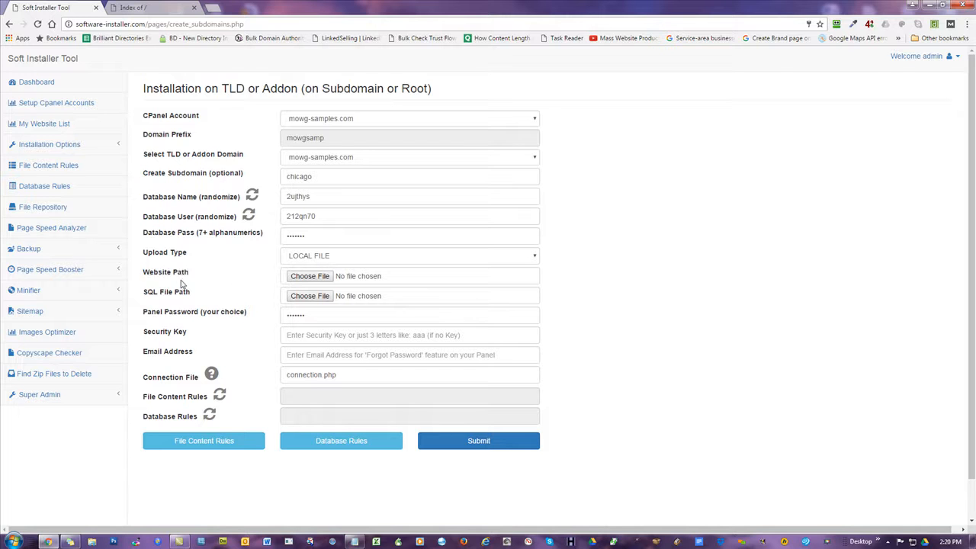
pyautogui.click(368, 259)
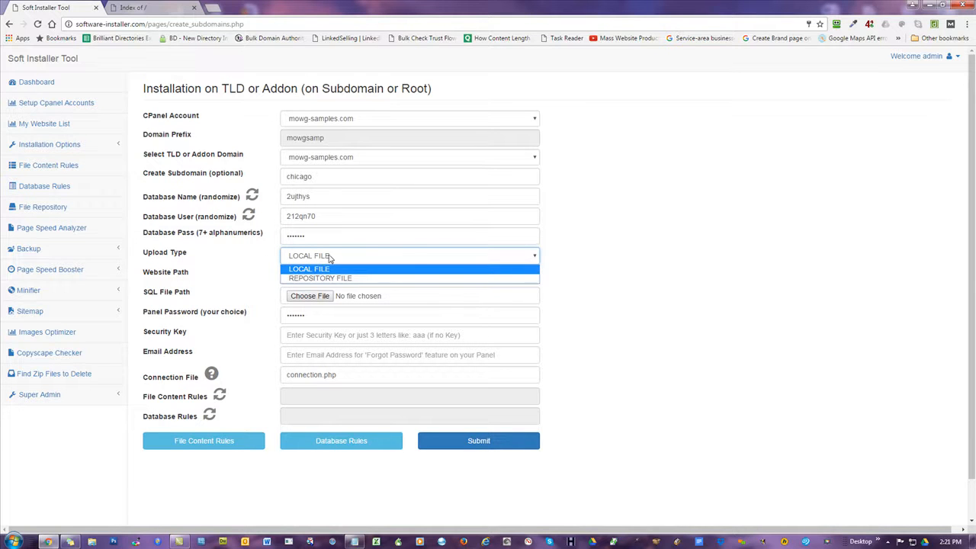
# Set Upload Type to REPOSITORY FILE and bring up the repository ZIP file picker.
pyautogui.click(323, 278)
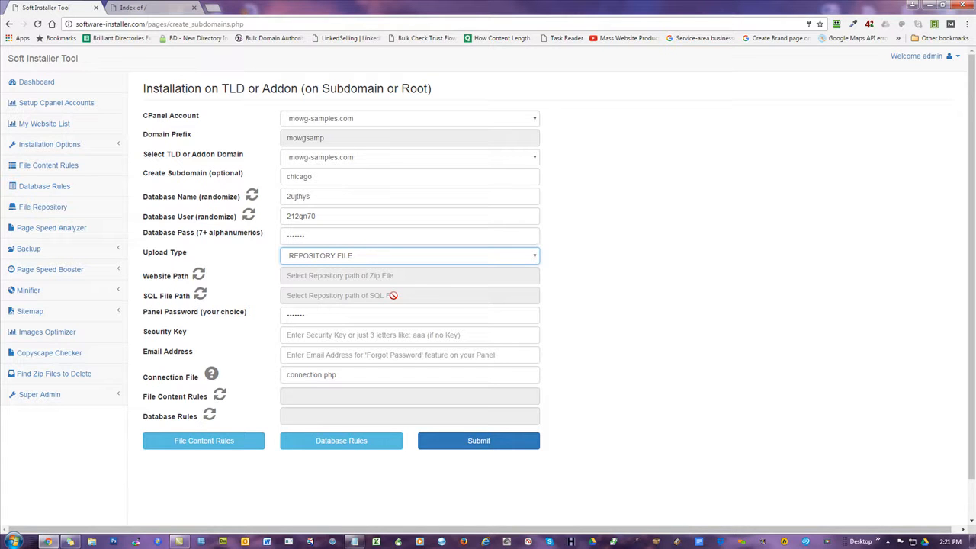
pyautogui.click(199, 277)
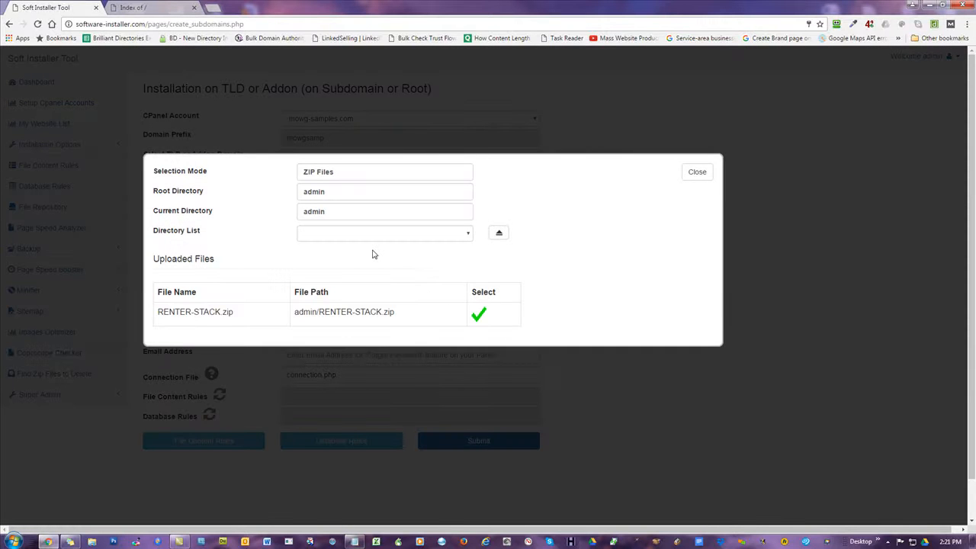
# Browse the picker to admin/LandingPages-with-Panels, listing eight t2ha landing-page zips and t2ha.sql.
pyautogui.click(376, 234)
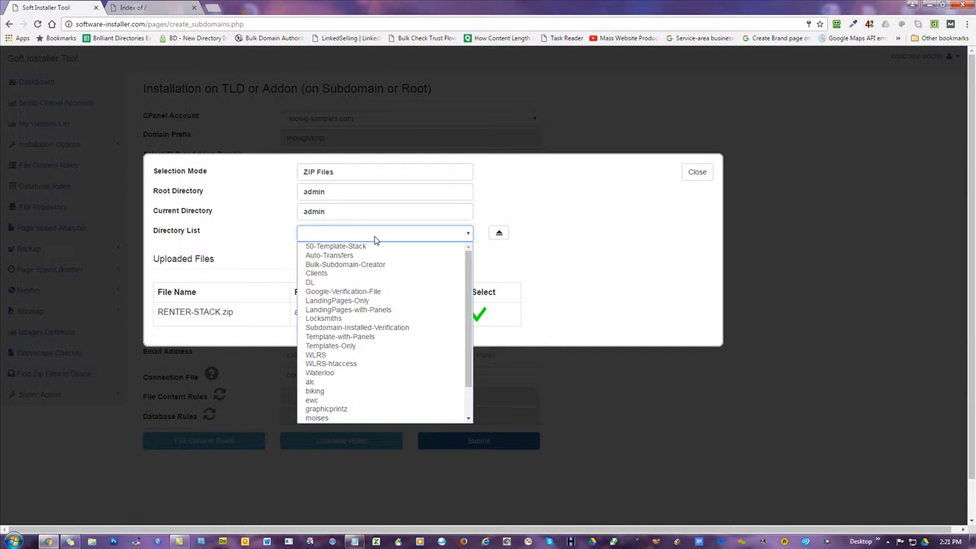
pyautogui.click(356, 313)
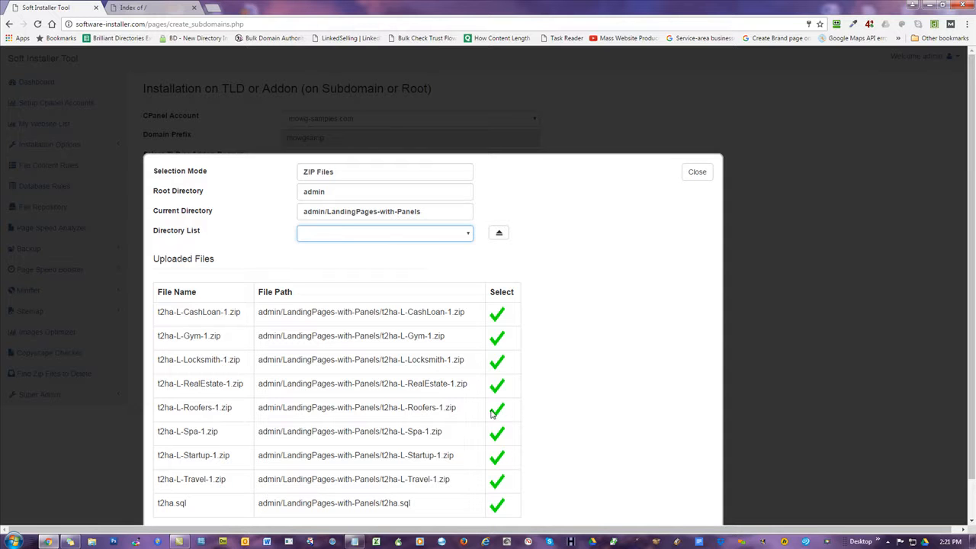
pyautogui.scroll(-1, 449, 358)
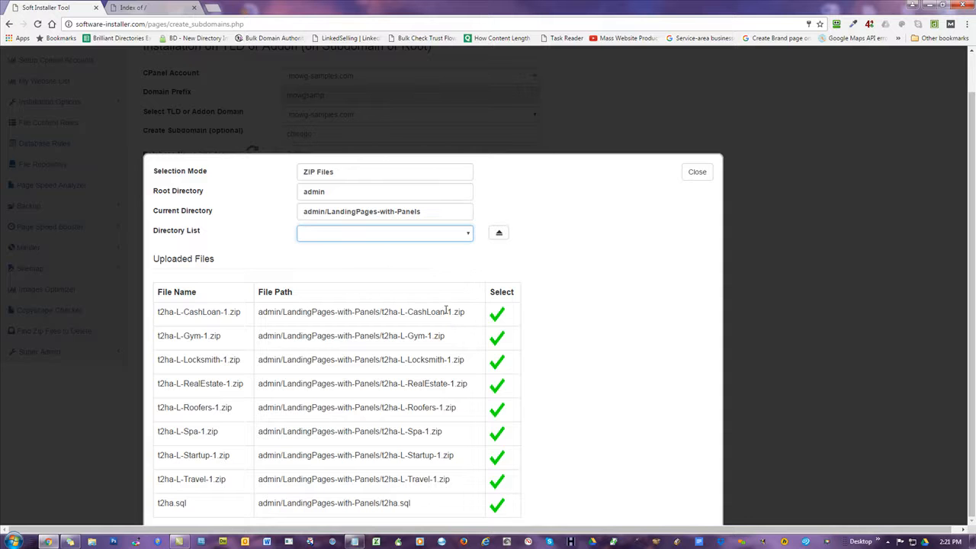
# Load theme2html.com in a new tab and open the Spa landing page demo from Templates > Landing Pages.
pyautogui.click(214, 10)
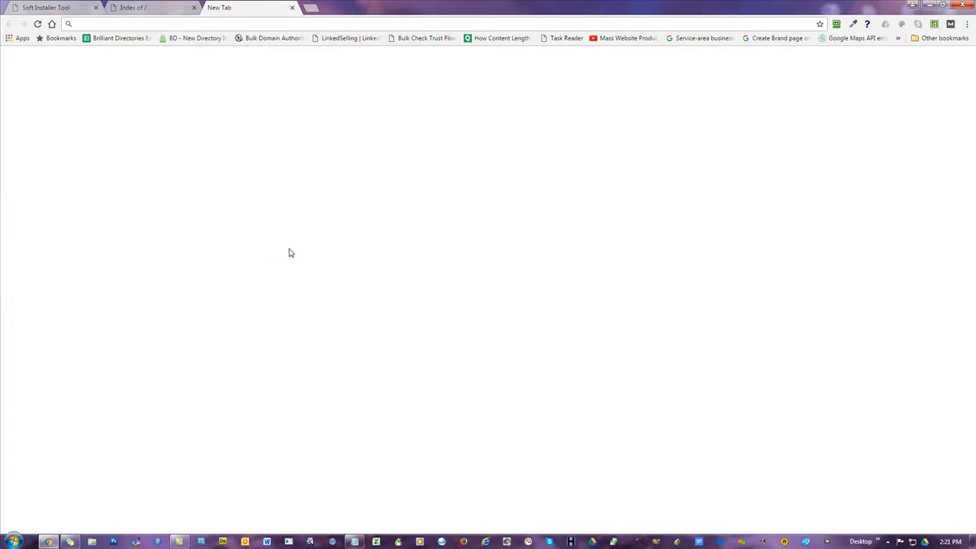
pyautogui.write('theme2html.com')
pyautogui.press('Return')
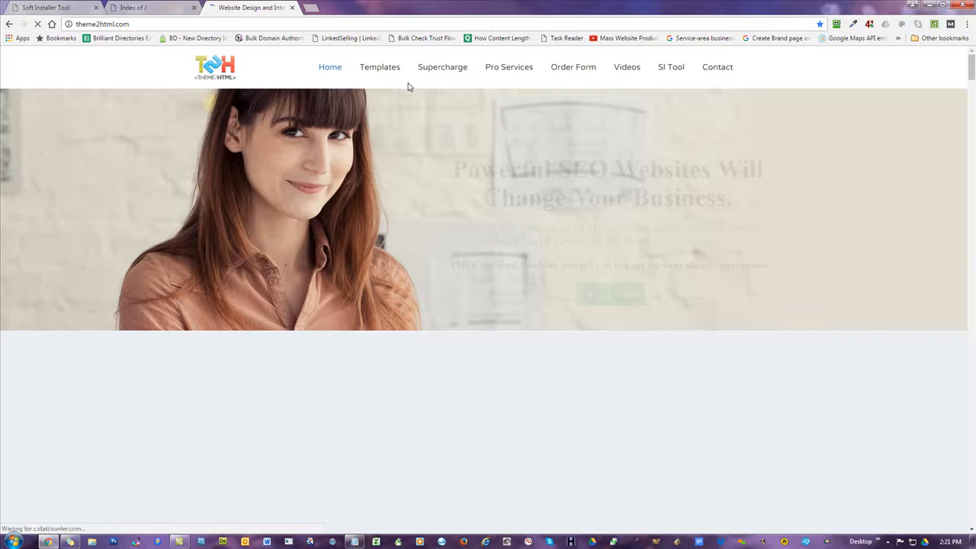
pyautogui.moveTo(383, 70)
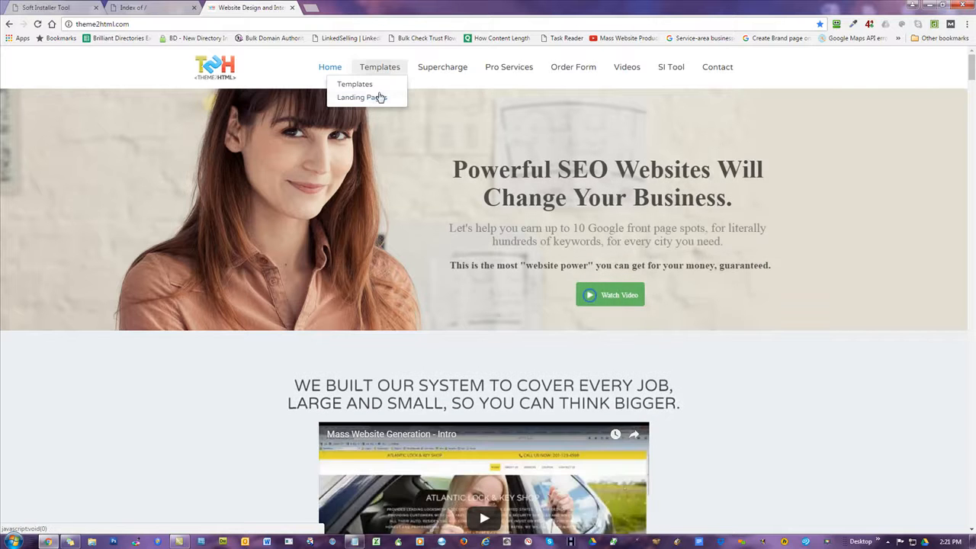
pyautogui.click(378, 99)
pyautogui.click(377, 99)
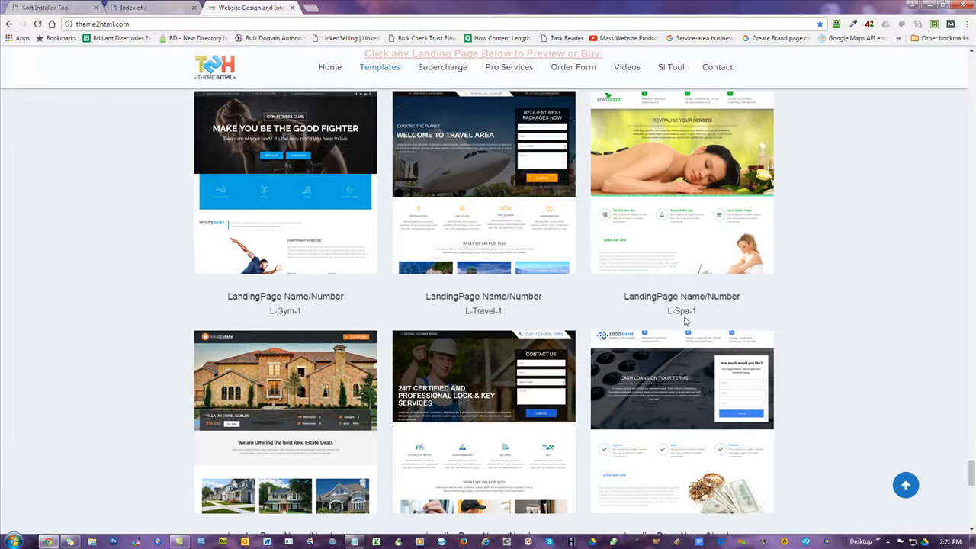
pyautogui.click(717, 192)
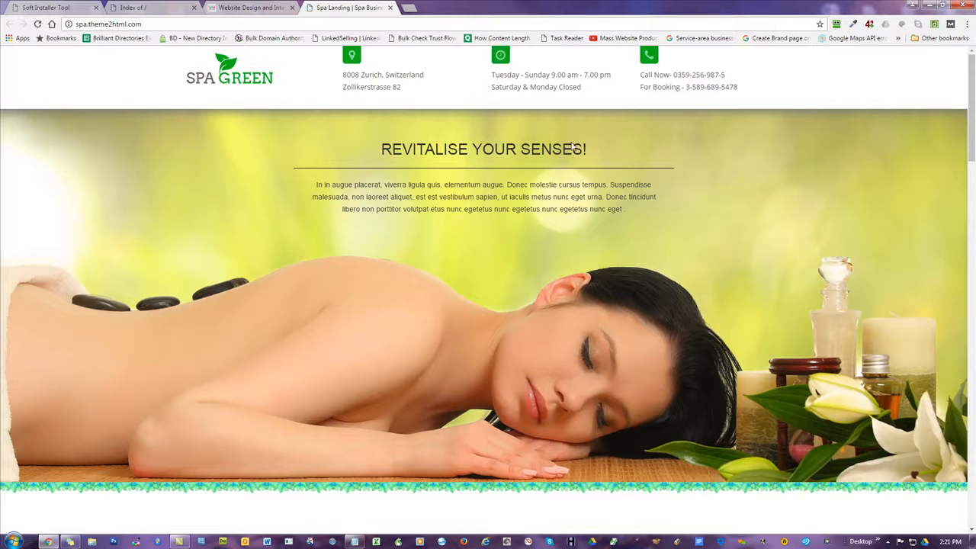
# Browse the Spa demo's herbal-products, therapists and newsletter sections.
pyautogui.scroll(-4, 971, 93)
pyautogui.scroll(-3, 489, 292)
pyautogui.scroll(-2, 363, 202)
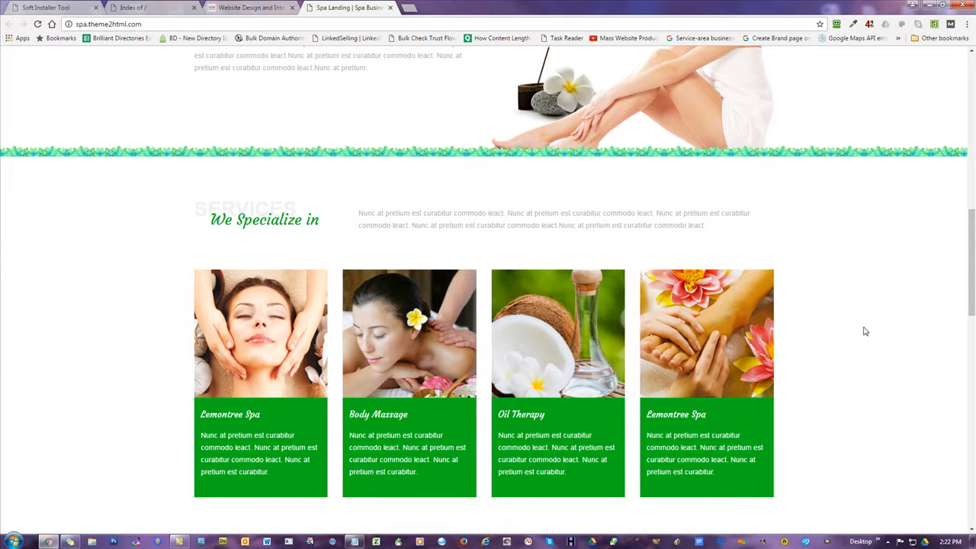
pyautogui.scroll(-4, 860, 331)
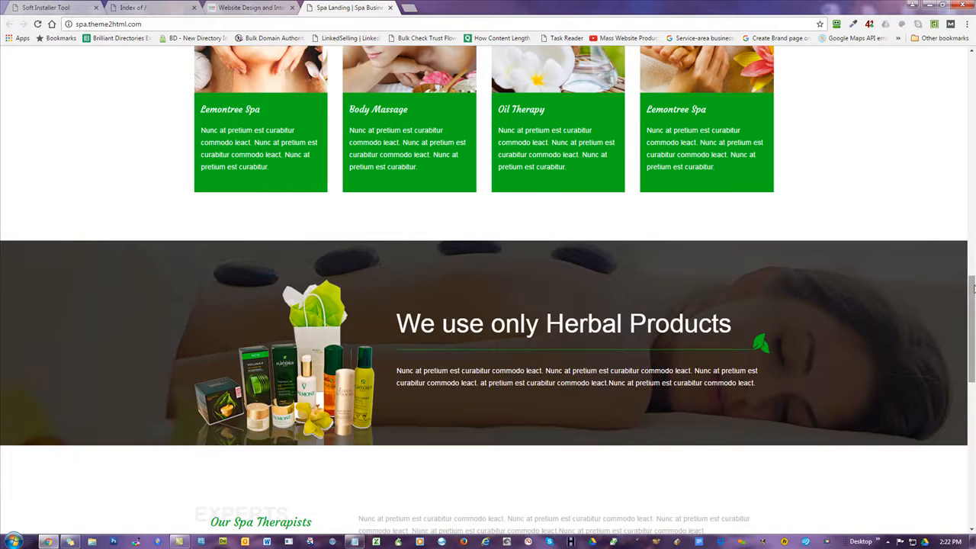
pyautogui.moveTo(973, 280); pyautogui.dragTo(974, 368)
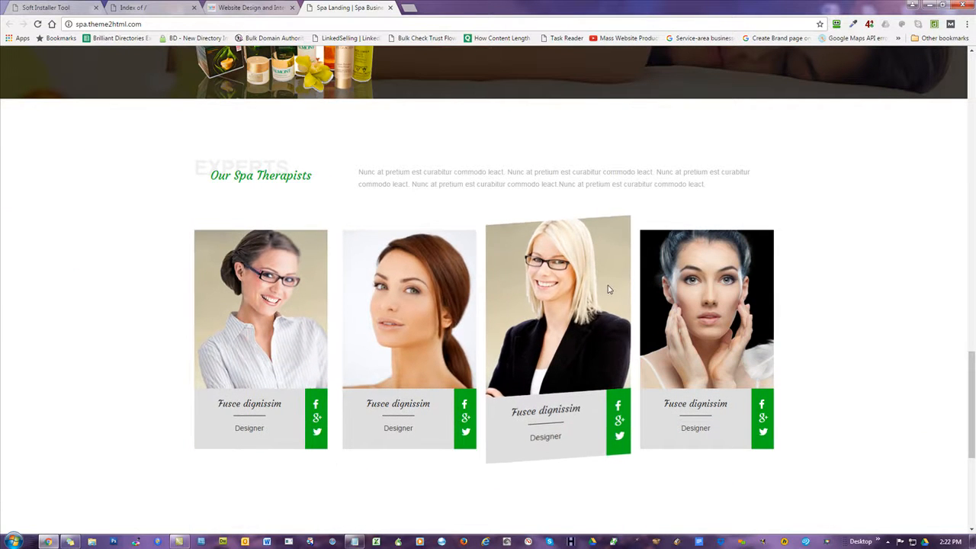
pyautogui.scroll(-3, 707, 290)
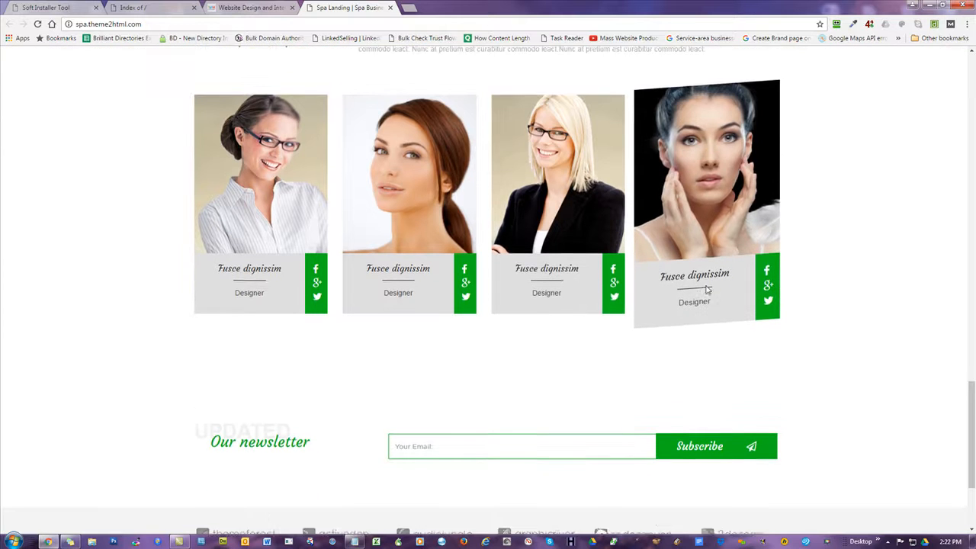
pyautogui.scroll(-2, 701, 283)
pyautogui.click(537, 277)
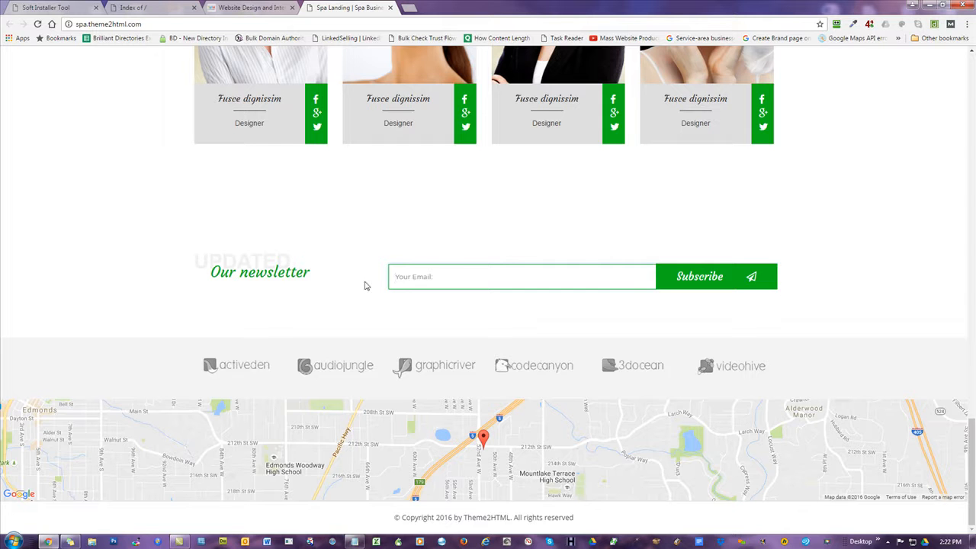
pyautogui.scroll(7, 862, 222)
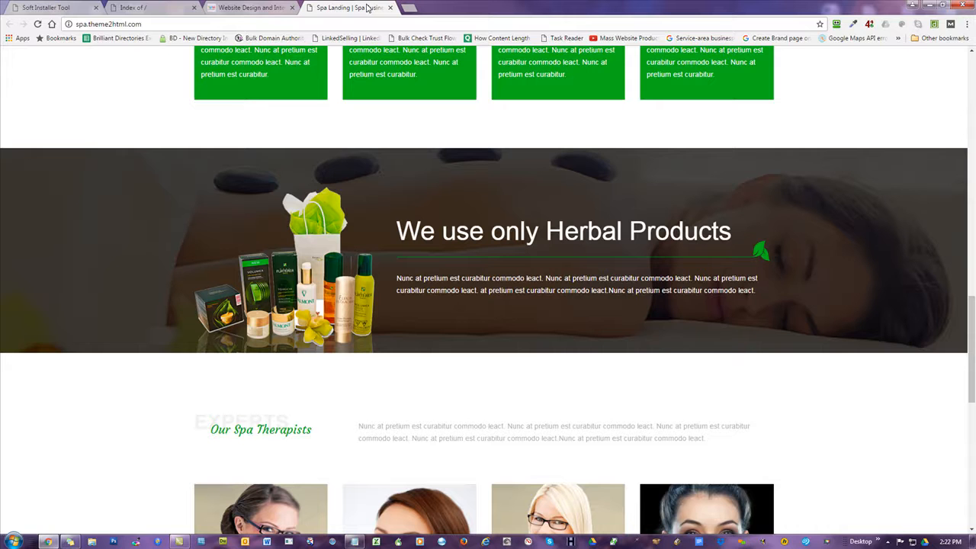
pyautogui.click(176, 8)
# Choose t2ha-L-Roofers-1.zip in the ZIP picker as the Website Path package.
pyautogui.click(55, 9)
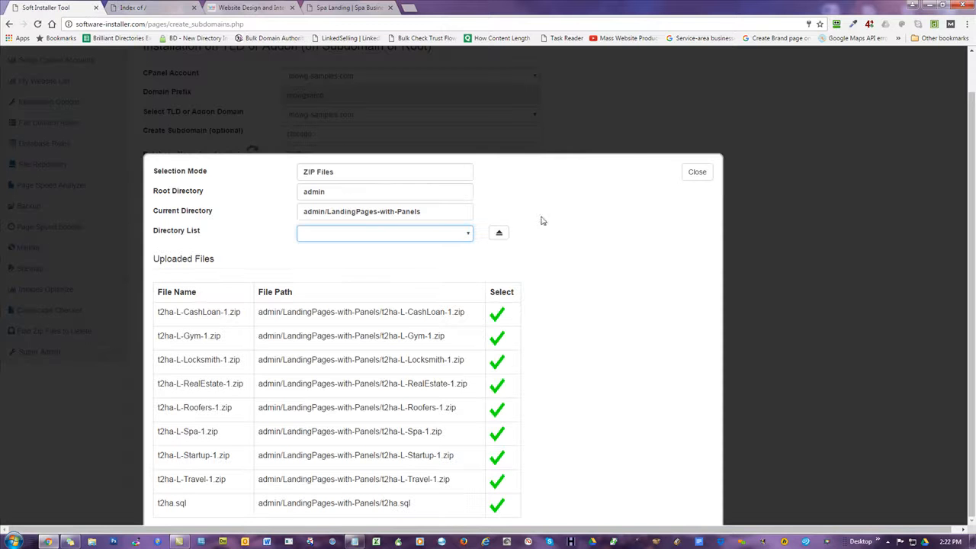
pyautogui.moveTo(430, 432); pyautogui.dragTo(401, 434)
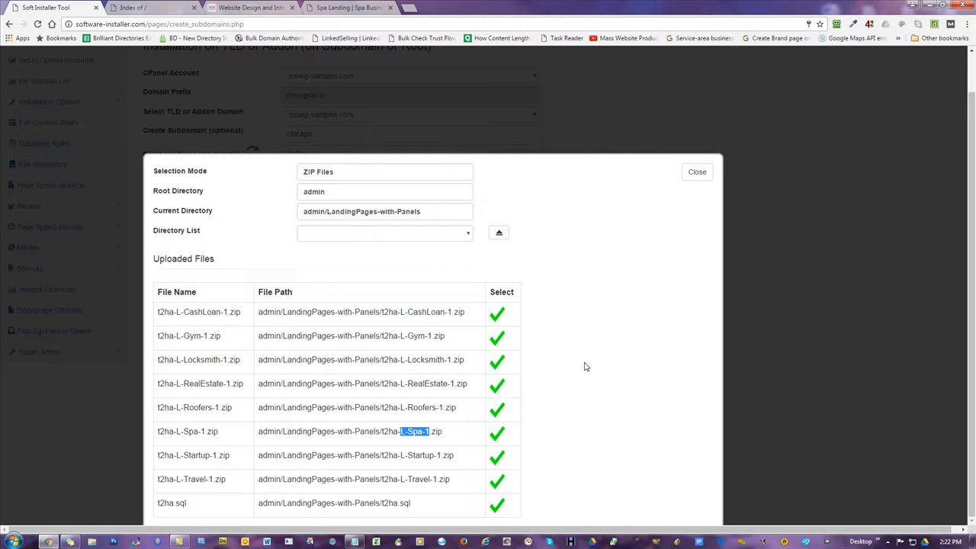
pyautogui.click(498, 412)
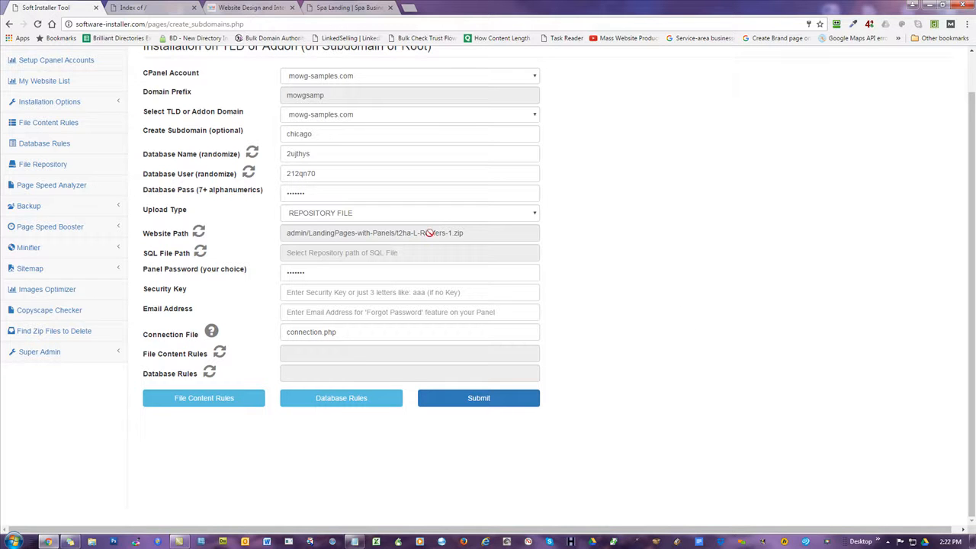
# Pick admin/LandingPages-with-Panels/t2ha.sql in the SQL Files picker as the SQL File Path.
pyautogui.click(199, 252)
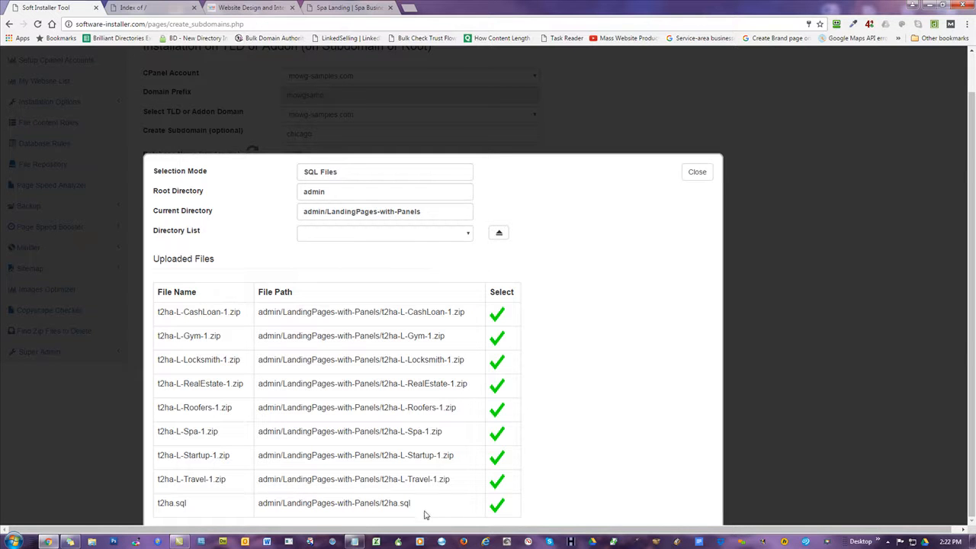
pyautogui.moveTo(414, 505); pyautogui.dragTo(365, 505)
pyautogui.click(598, 378)
pyautogui.moveTo(413, 504); pyautogui.dragTo(399, 504)
pyautogui.click(498, 505)
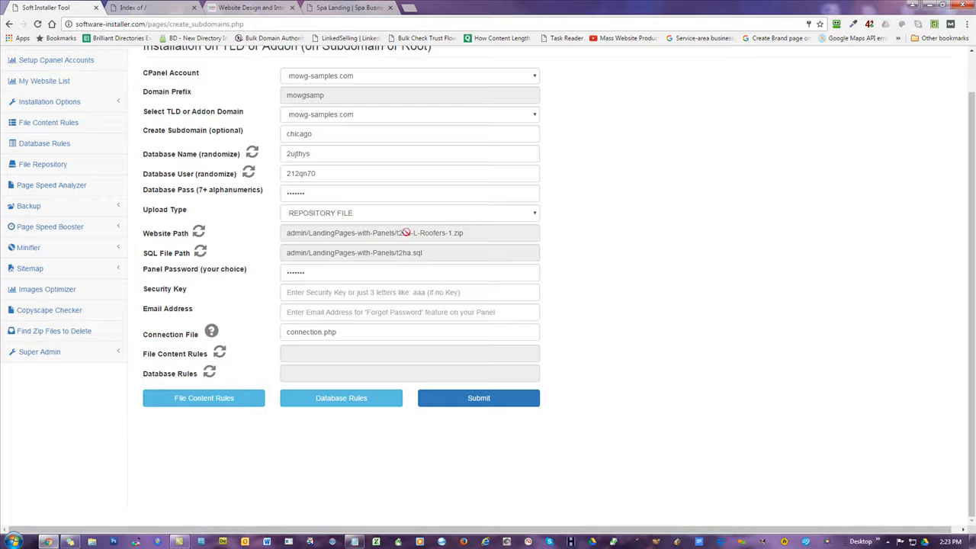
# Replace the Panel Password with a newly typed password, then go to the mowg-samples.com index tab.
pyautogui.doubleClick(339, 273)
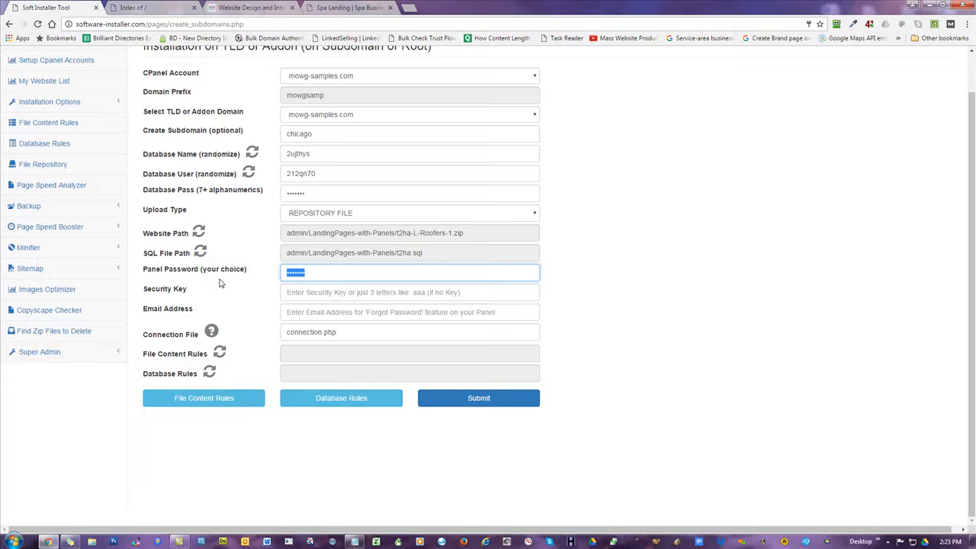
pyautogui.write('•••••••')
pyautogui.click(778, 227)
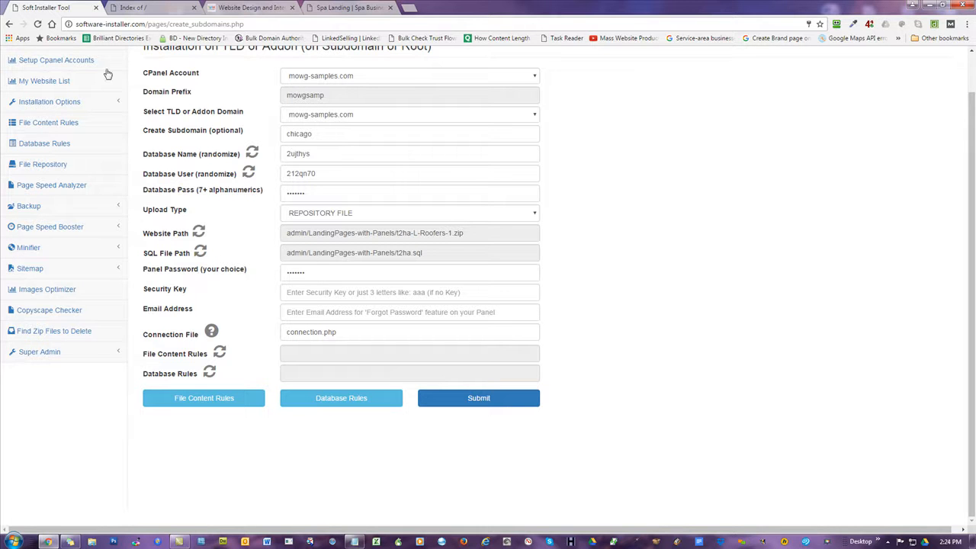
pyautogui.click(151, 7)
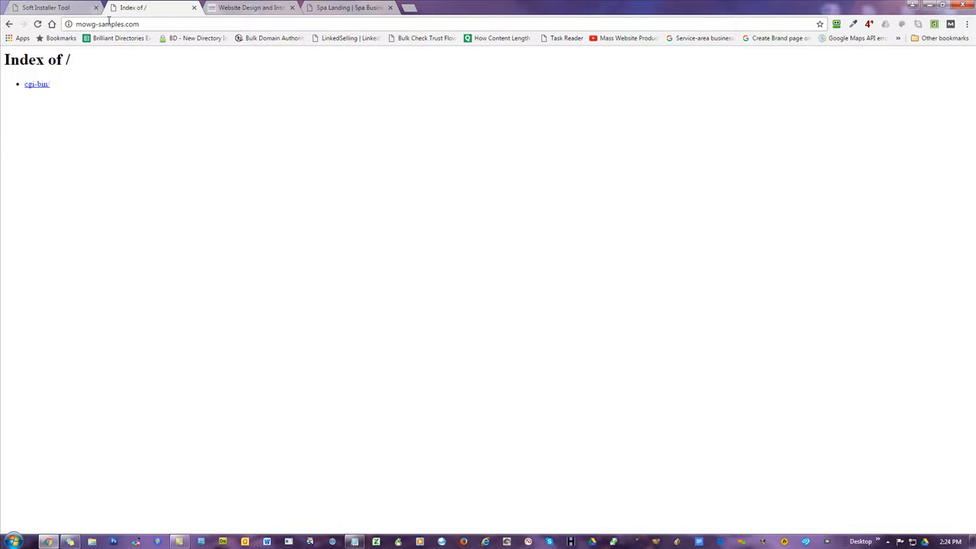
# Review the SQL file line in the Notepad setup notes, then return to the form's Security Key field.
pyautogui.click(50, 7)
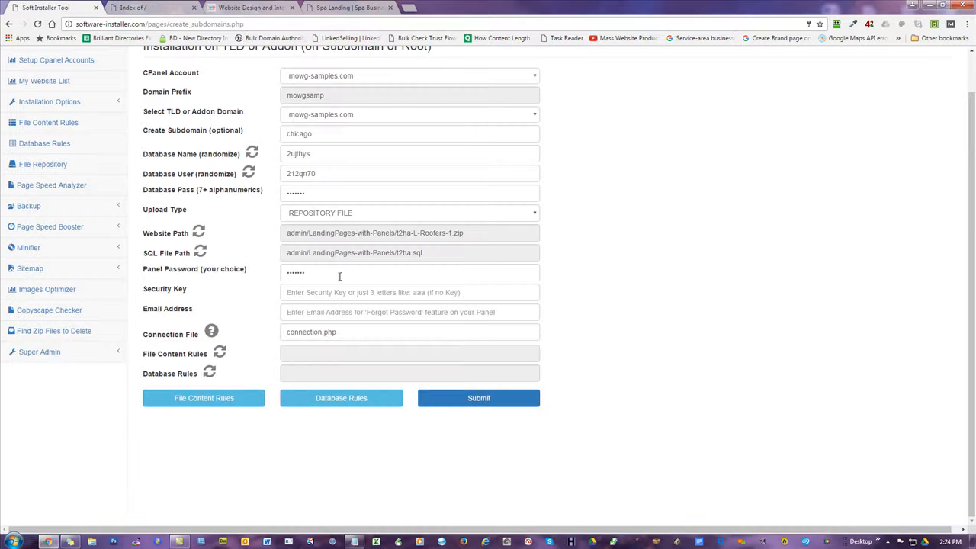
pyautogui.moveTo(336, 277); pyautogui.dragTo(235, 279)
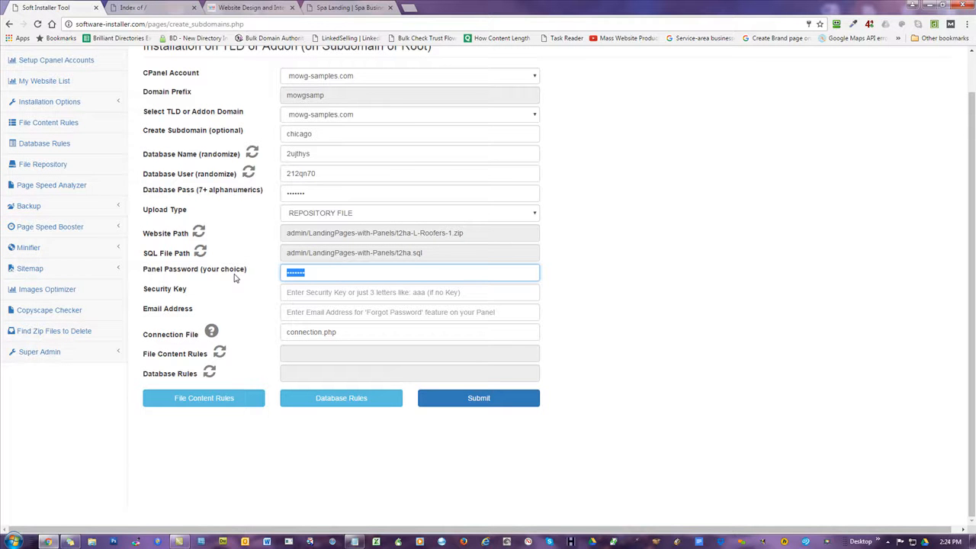
pyautogui.hotkey('alt', 'Tab')
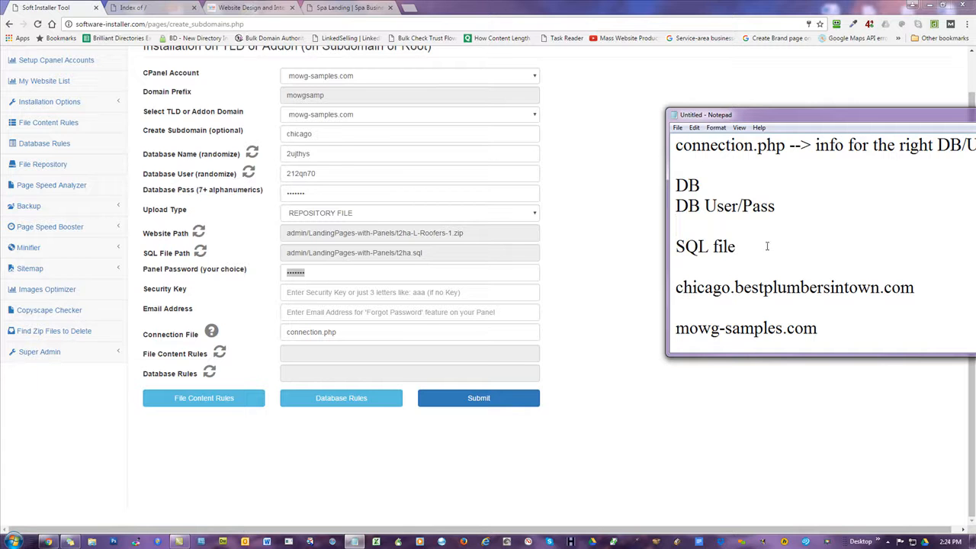
pyautogui.moveTo(736, 247); pyautogui.dragTo(674, 248)
pyautogui.moveTo(738, 247); pyautogui.dragTo(679, 248)
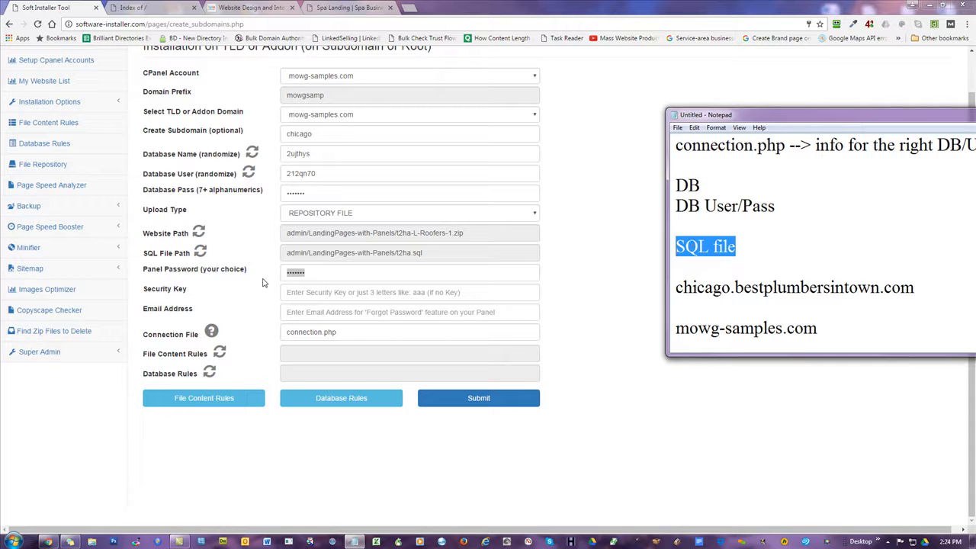
pyautogui.click(320, 292)
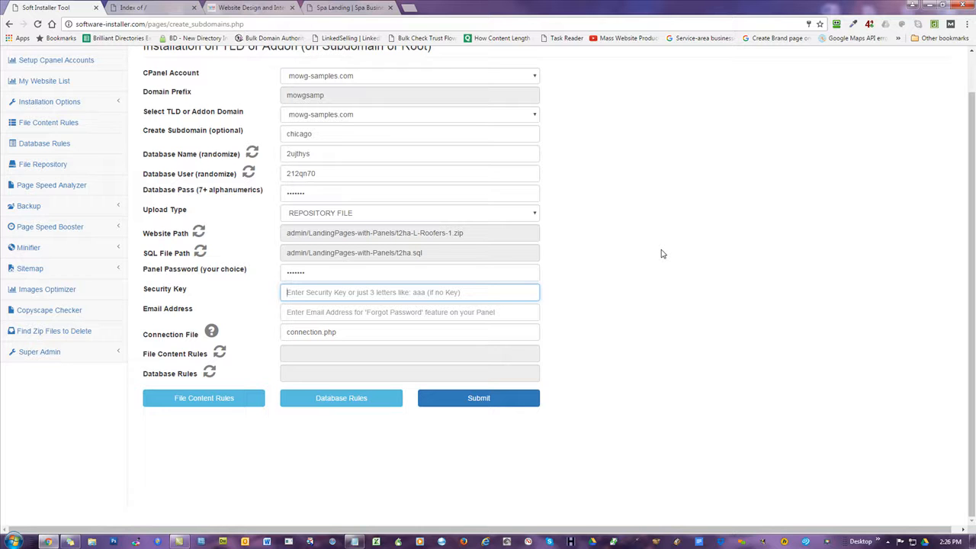
# Copy the security key from the Notepad notes and paste it into the Security Key field.
pyautogui.hotkey('alt', 'Tab')
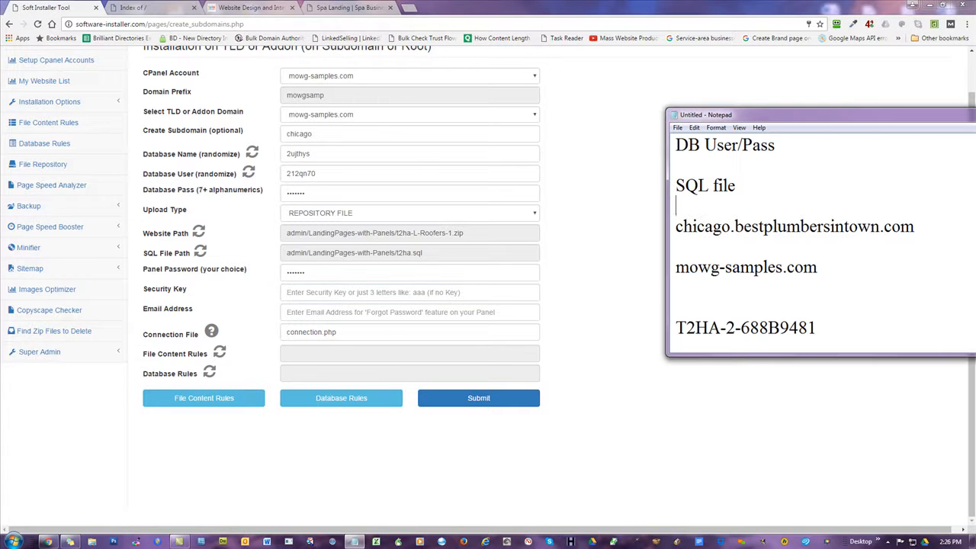
pyautogui.moveTo(836, 328); pyautogui.dragTo(675, 328)
pyautogui.rightClick(707, 330)
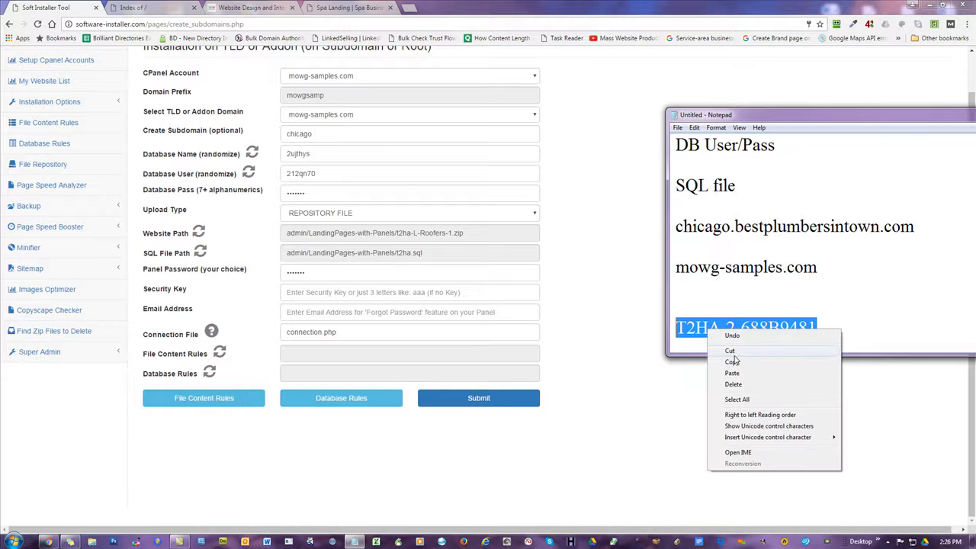
pyautogui.click(732, 362)
pyautogui.click(351, 295)
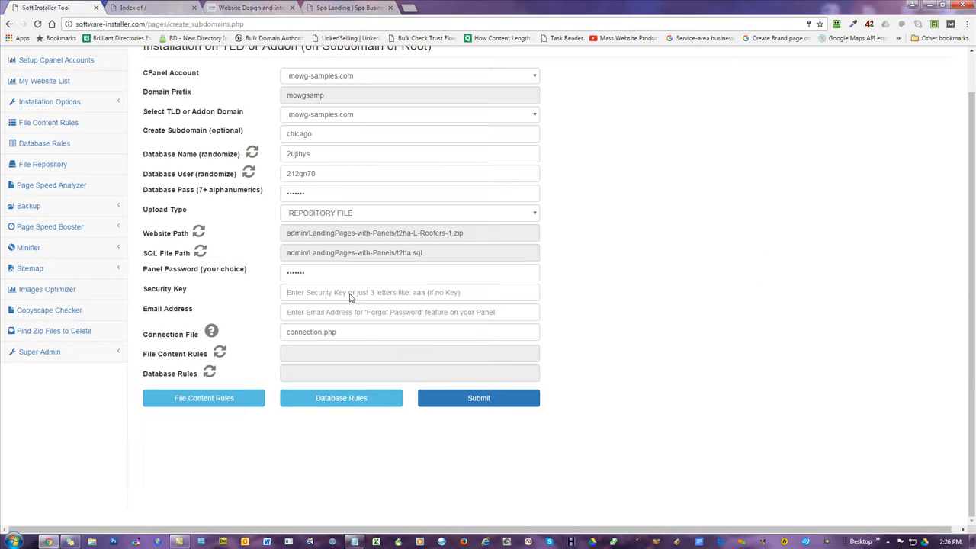
pyautogui.rightClick(351, 294)
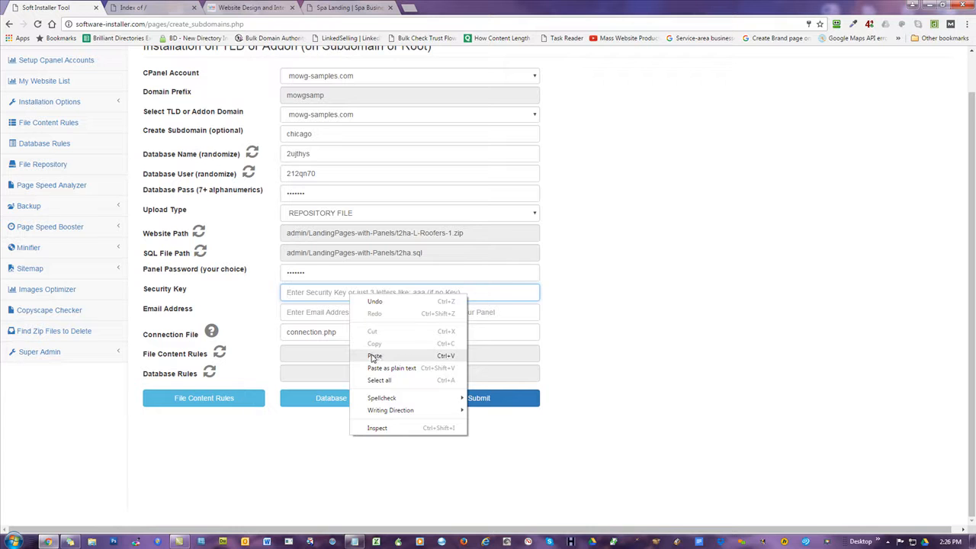
pyautogui.click(374, 356)
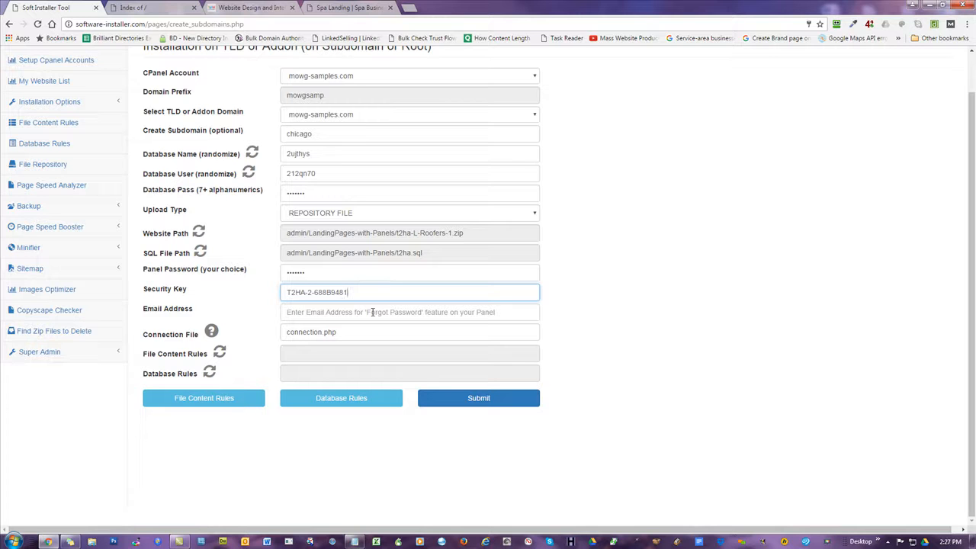
# Fill the Email Address field with the autofill-suggested support e-mail address.
pyautogui.click(373, 313)
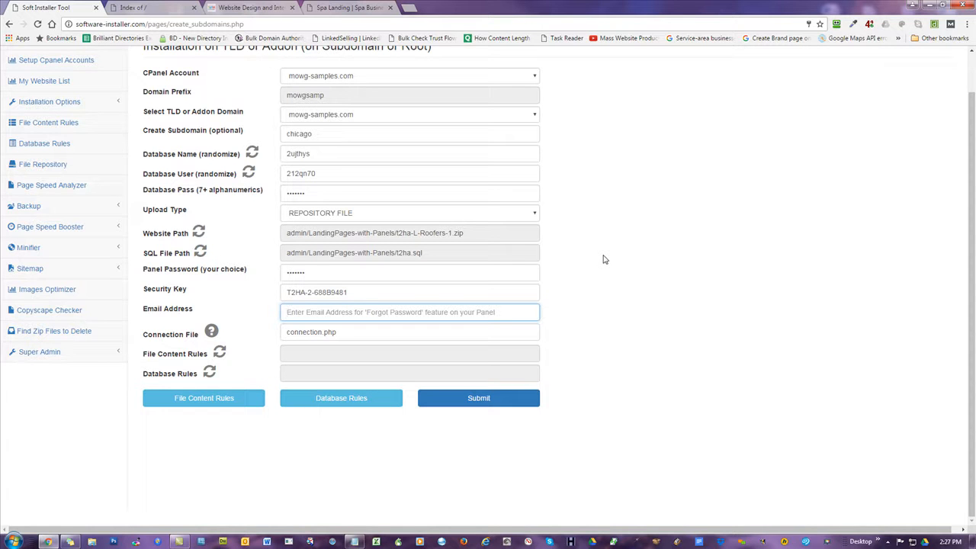
pyautogui.write('support@')
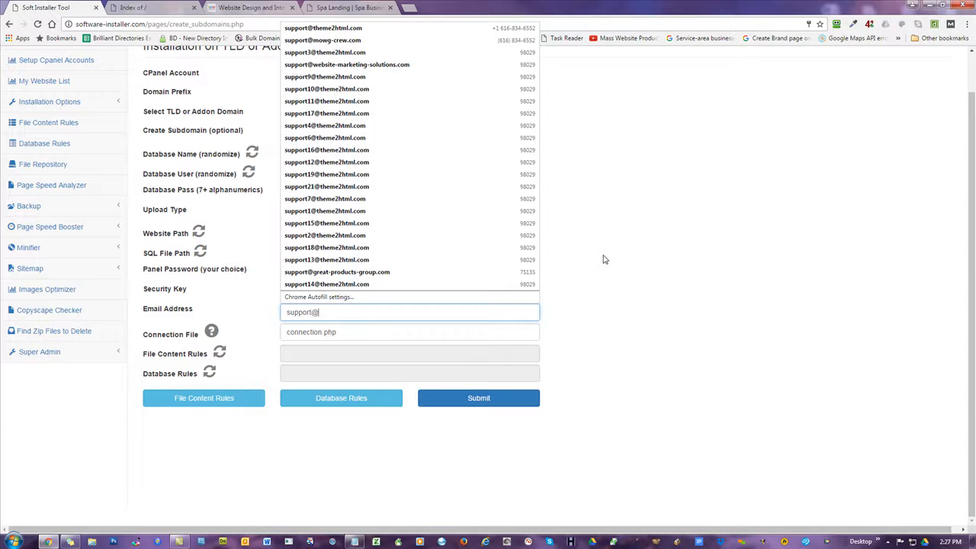
pyautogui.write('theme')
pyautogui.press('Down')
pyautogui.press('Return')
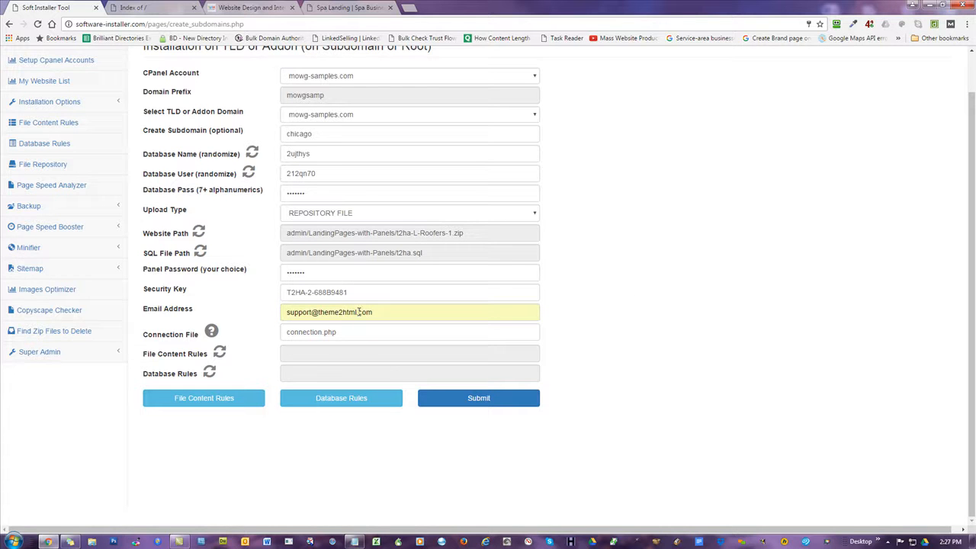
# Change the Connection File name from connection.php to database.php.
pyautogui.click(369, 334)
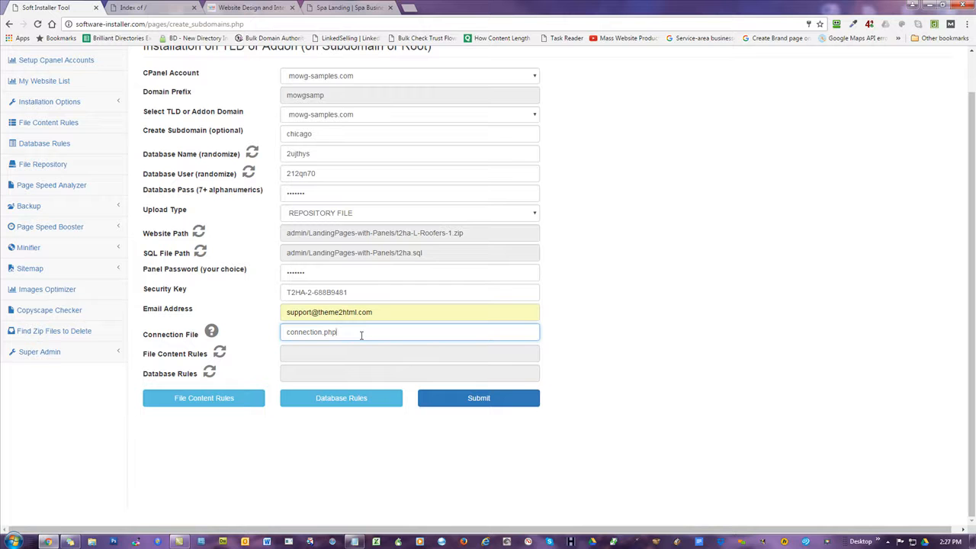
pyautogui.moveTo(319, 332); pyautogui.dragTo(268, 334)
pyautogui.press('BackSpace')
pyautogui.write('database')
# Restore the Connection File to connection.php and open File Content Rules in a new tab.
pyautogui.click(211, 332)
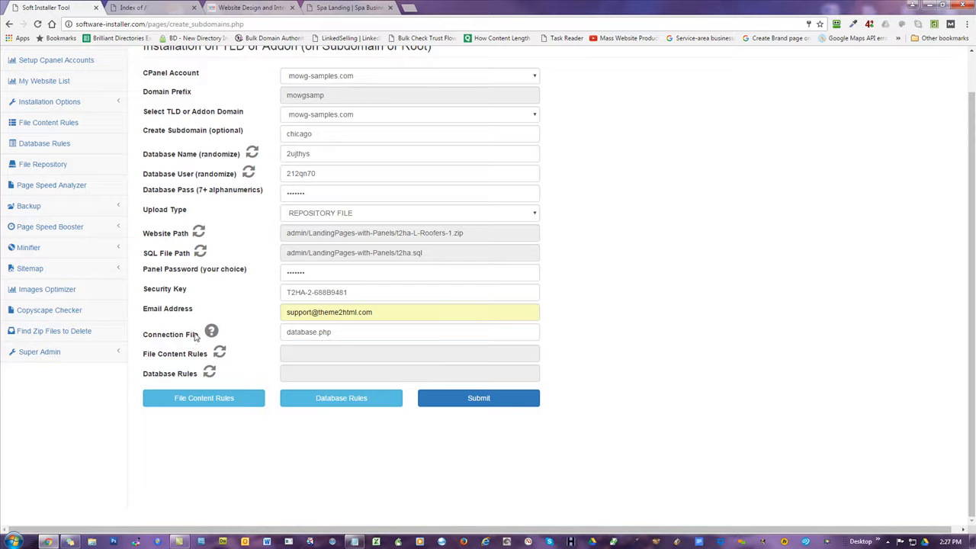
pyautogui.doubleClick(318, 331)
pyautogui.write('connection')
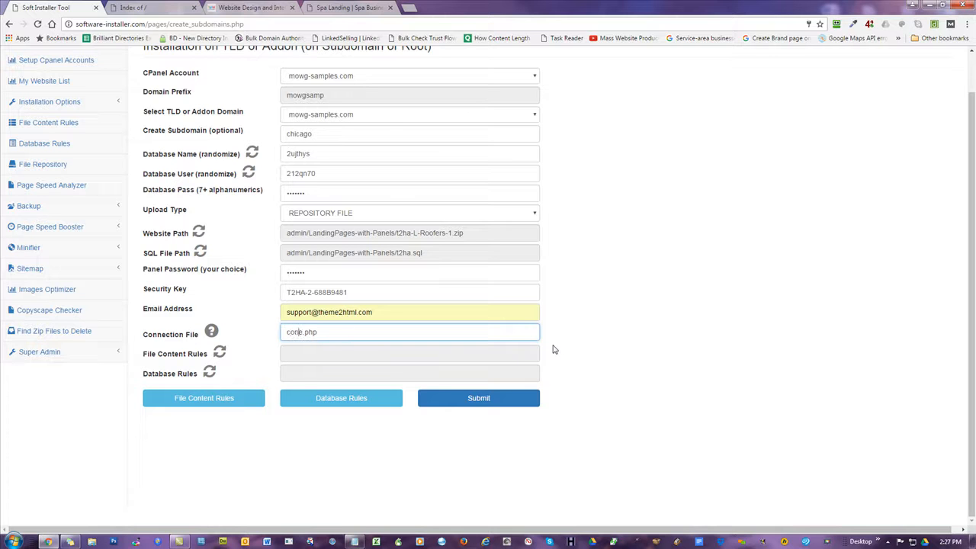
pyautogui.press('Delete')
pyautogui.press('End')
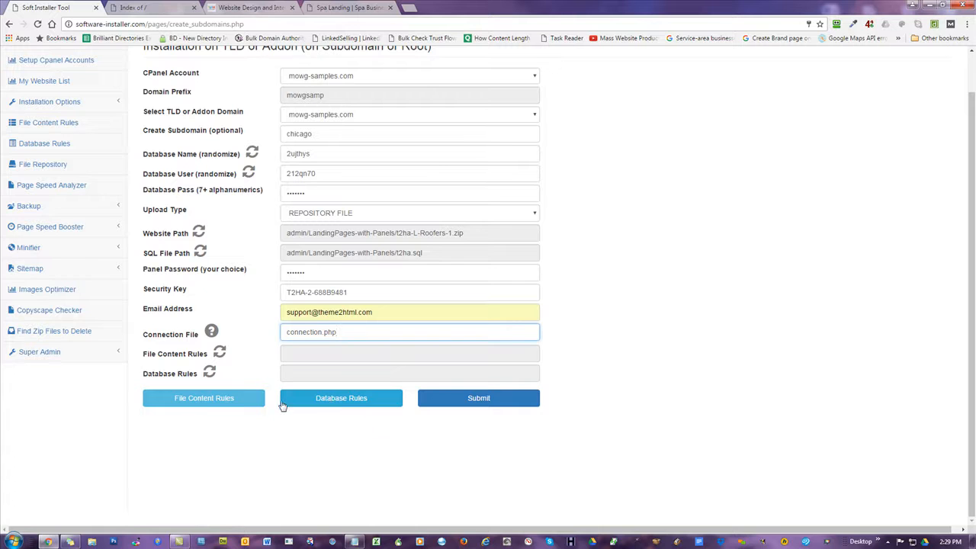
pyautogui.click(206, 398)
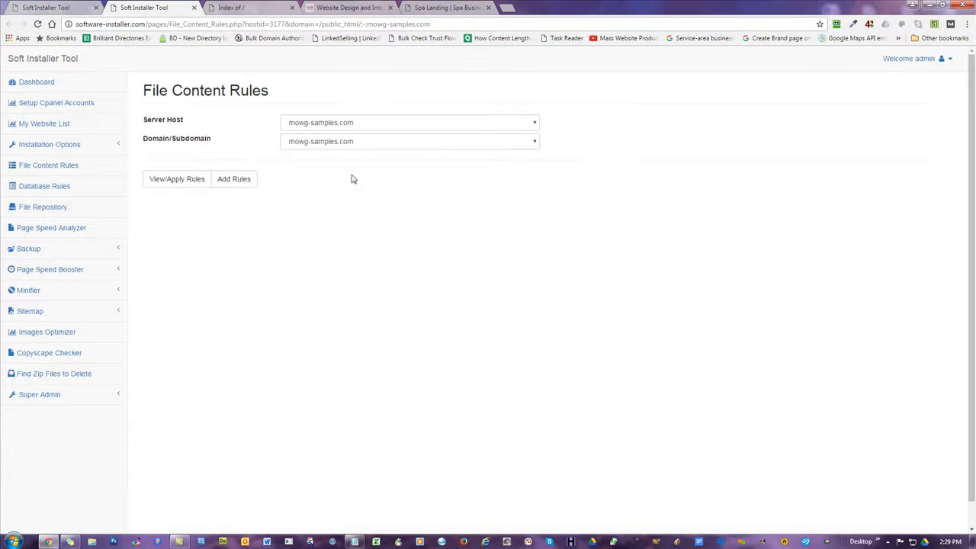
# List the existing file content rules with View/Apply Rules, then return to the installation form tab.
pyautogui.click(183, 184)
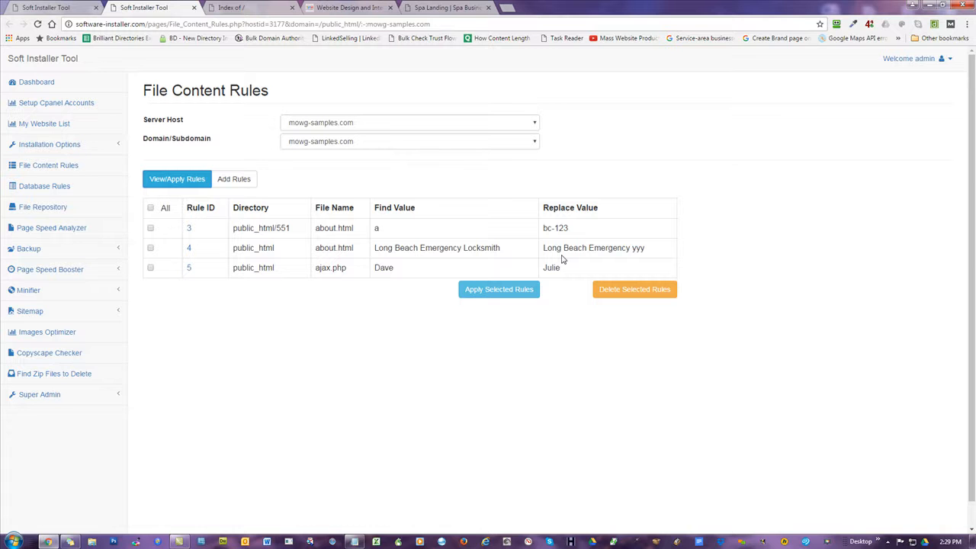
pyautogui.click(72, 5)
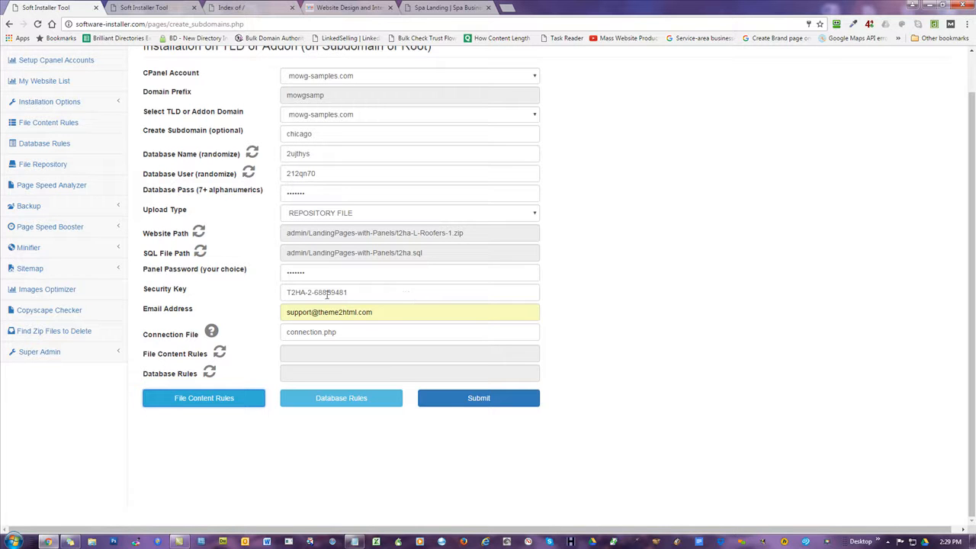
# Open Database Rules in a new tab, dismiss the missing-database alert and try host imaginelifehealthy.com.
pyautogui.click(323, 399)
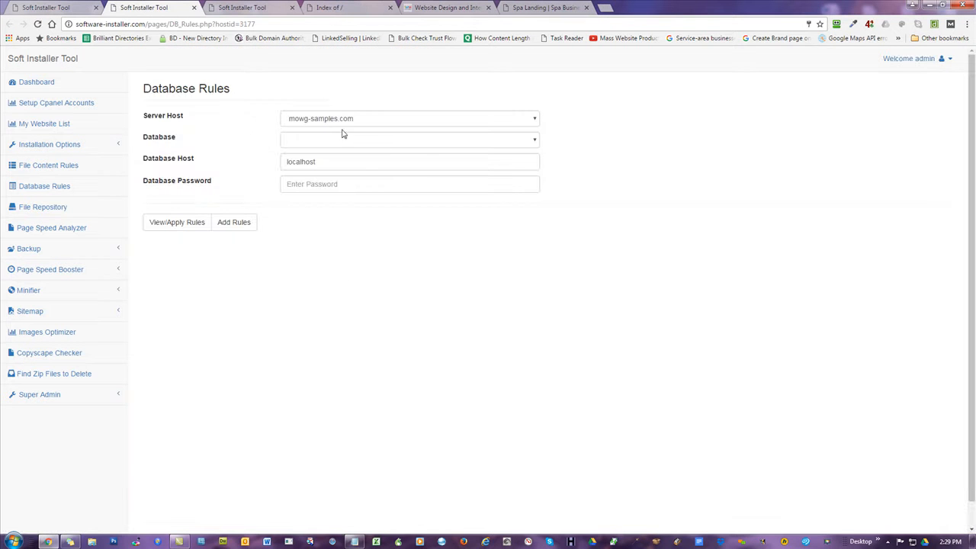
pyautogui.click(174, 222)
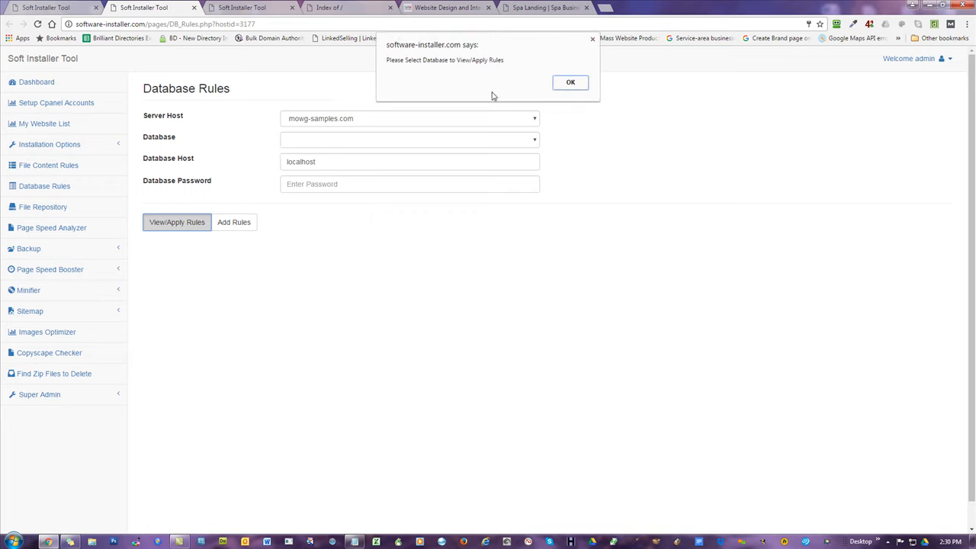
pyautogui.click(565, 83)
pyautogui.click(348, 139)
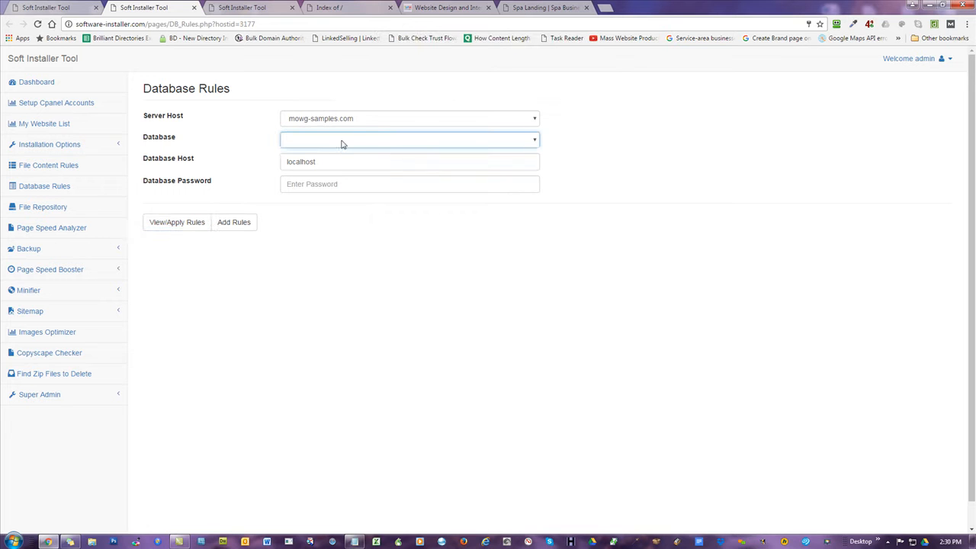
pyautogui.click(362, 120)
pyautogui.click(362, 119)
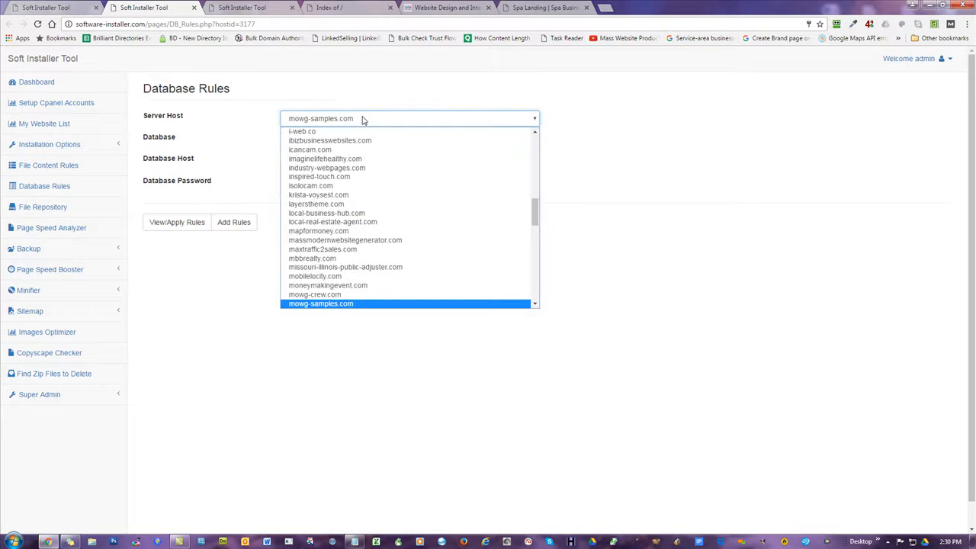
pyautogui.click(328, 160)
pyautogui.click(325, 141)
# Choose server host 10dayfixx.com with database dafxx_chandan and view its rules.
pyautogui.click(379, 120)
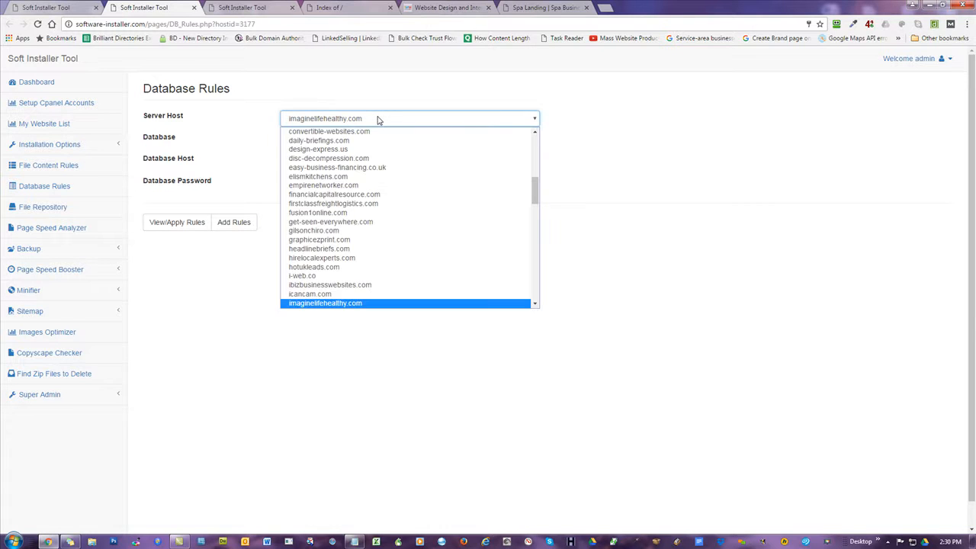
pyautogui.scroll(5, 338, 154)
pyautogui.click(333, 142)
pyautogui.click(369, 140)
pyautogui.click(359, 179)
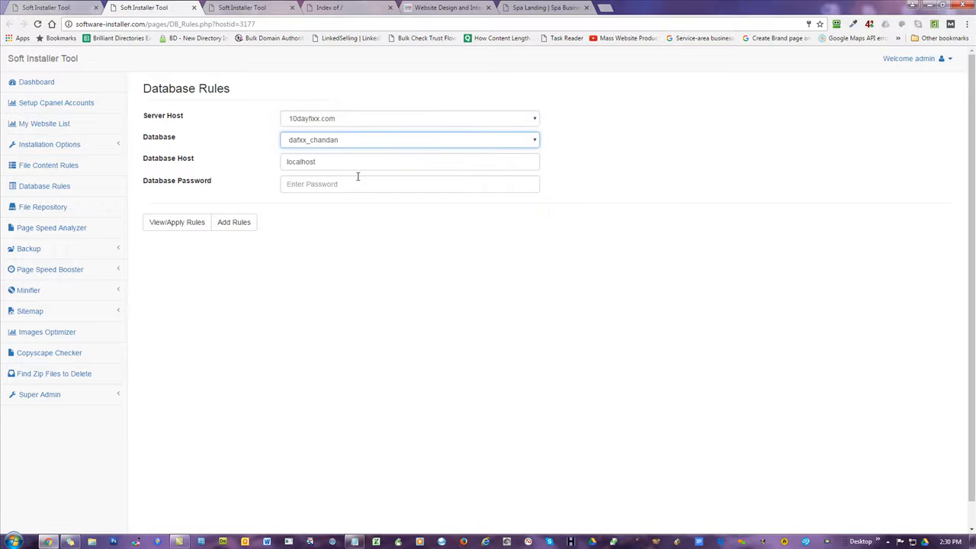
pyautogui.click(340, 184)
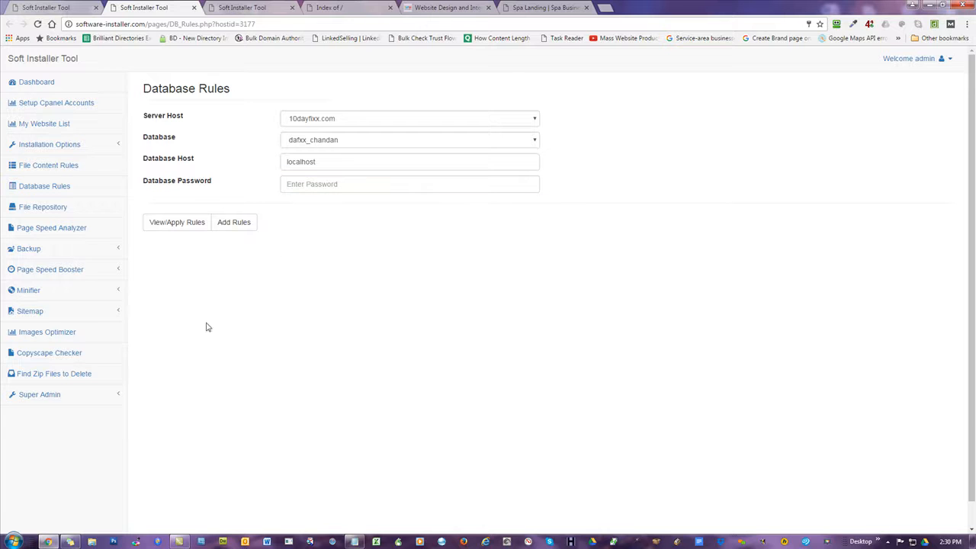
pyautogui.click(162, 230)
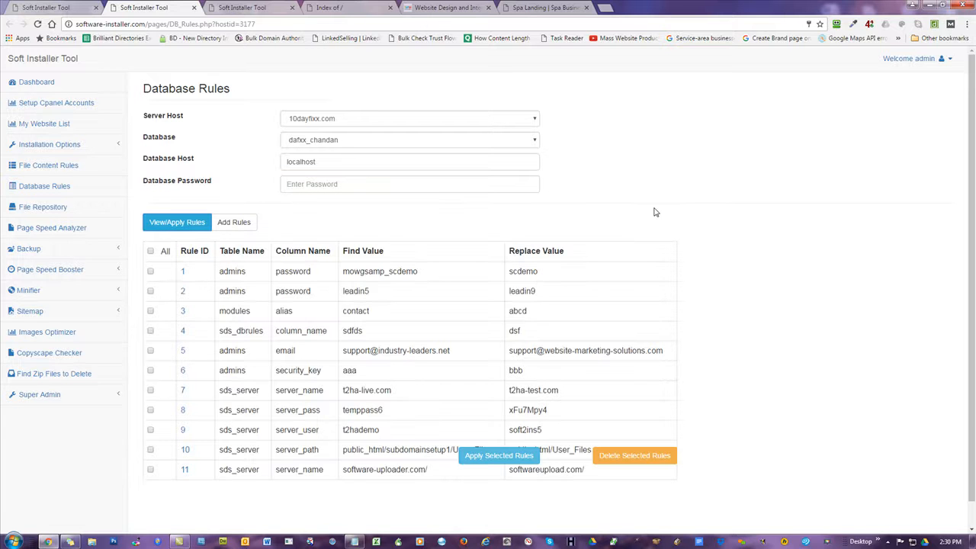
pyautogui.scroll(-1, 473, 129)
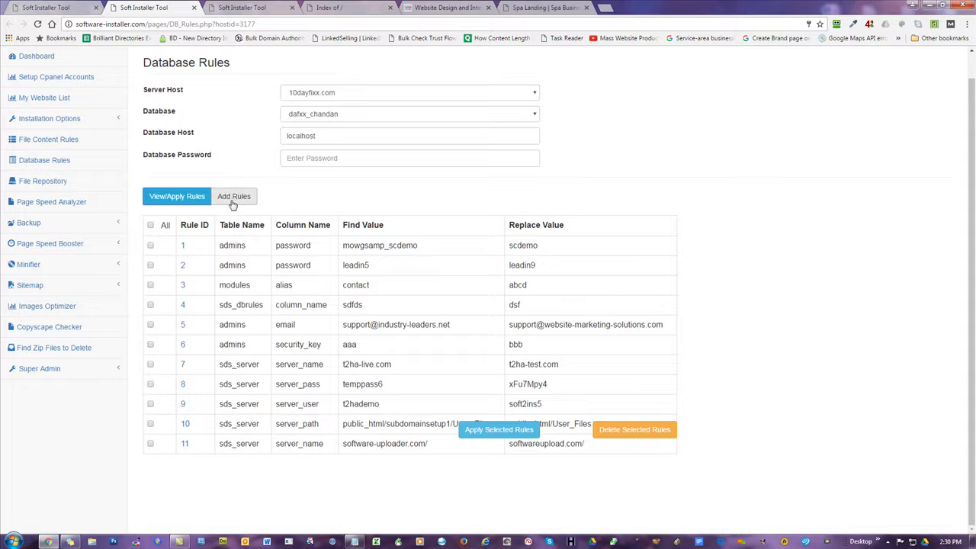
pyautogui.click(281, 10)
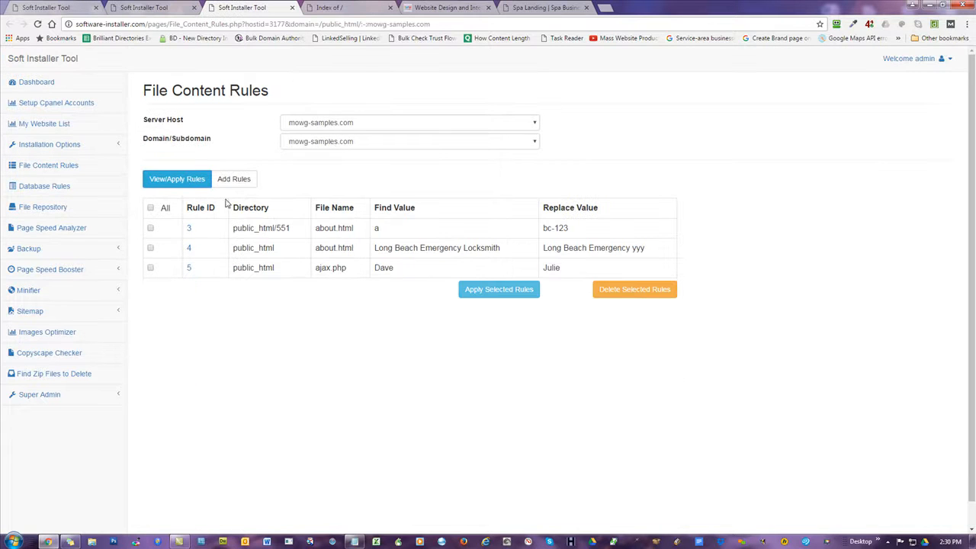
pyautogui.click(156, 9)
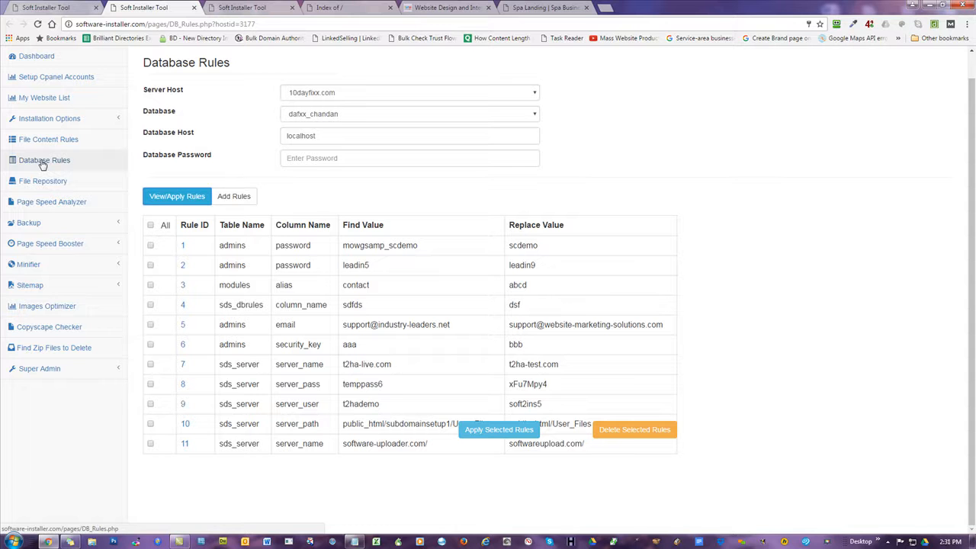
# Return to the installation form tab and close the two extra rules tabs.
pyautogui.click(62, 6)
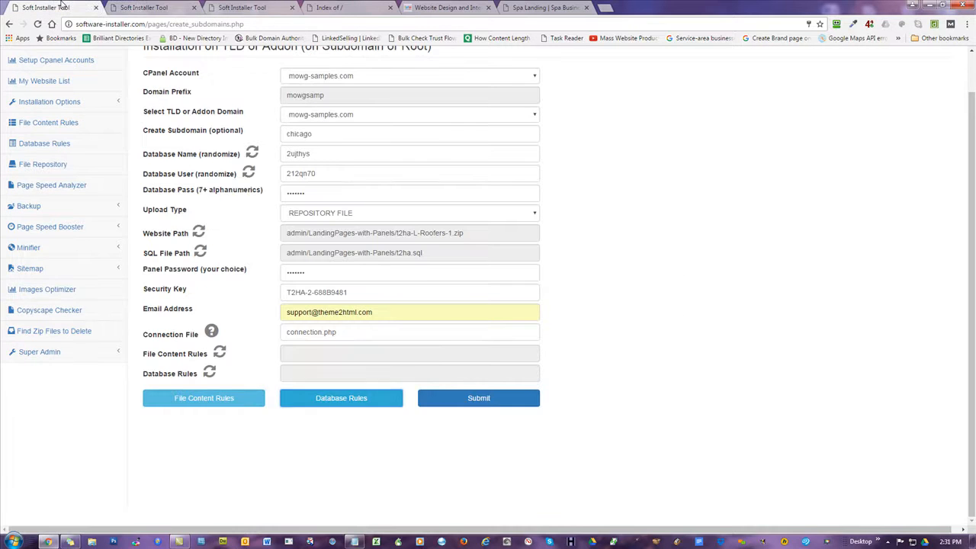
pyautogui.click(193, 8)
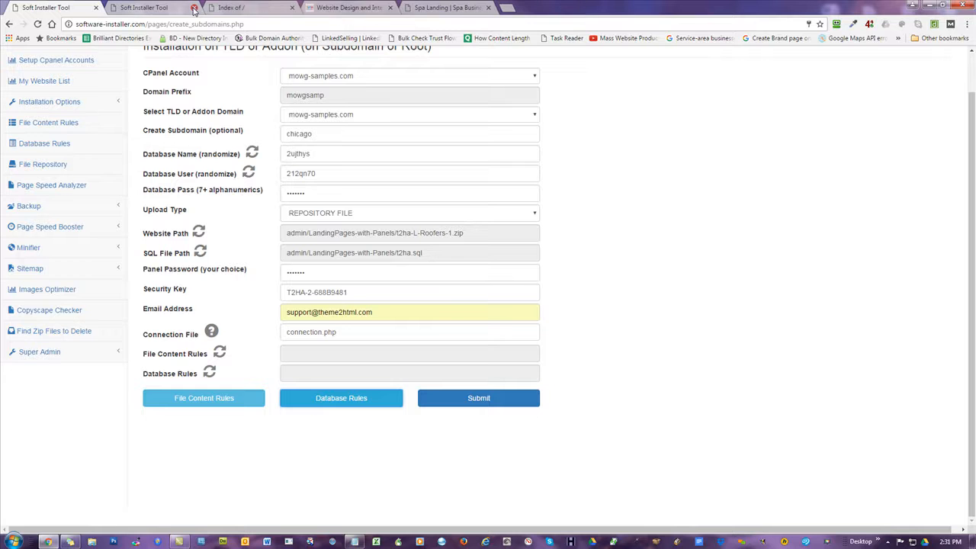
pyautogui.click(193, 7)
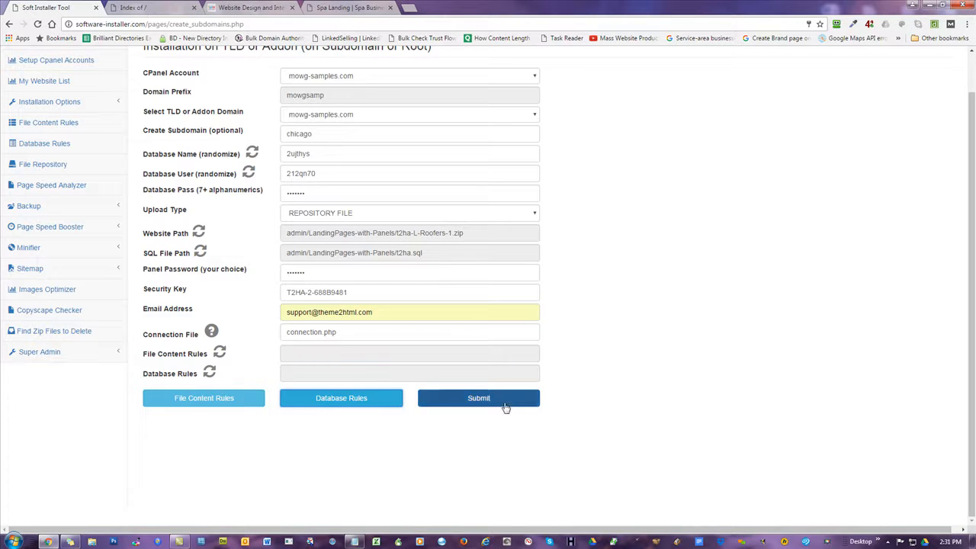
# Open a fresh Individual Installation form from Installation Options and expand the cPanel Account list.
pyautogui.scroll(1, 631, 357)
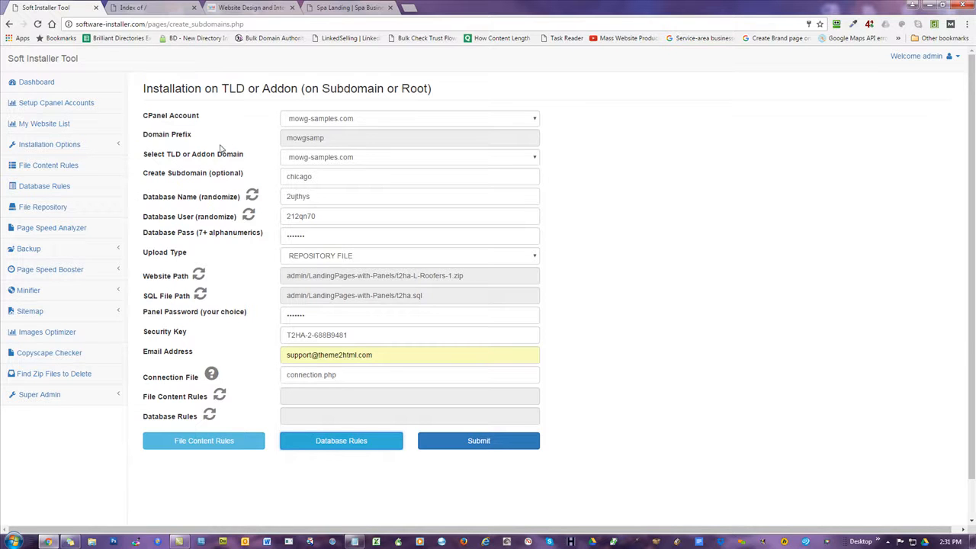
pyautogui.click(42, 87)
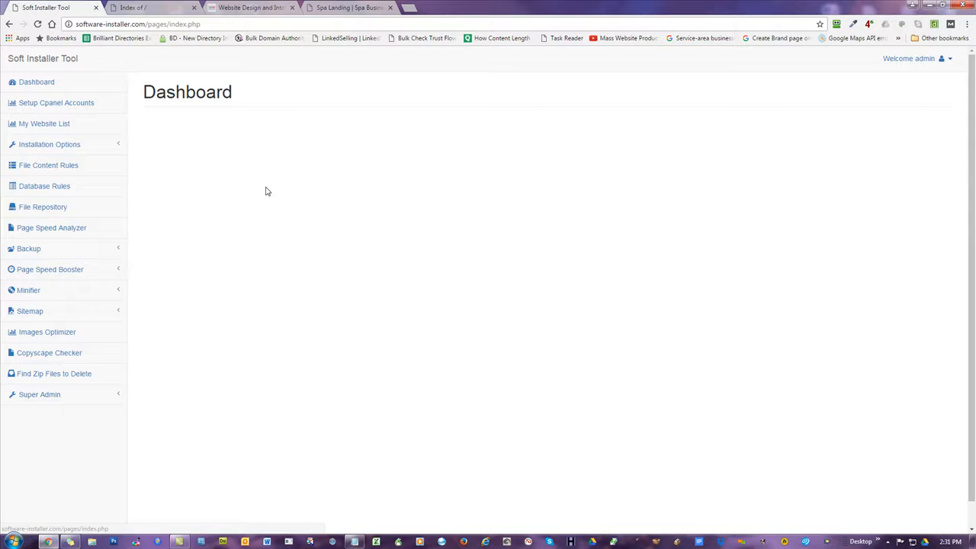
pyautogui.click(58, 147)
pyautogui.click(64, 165)
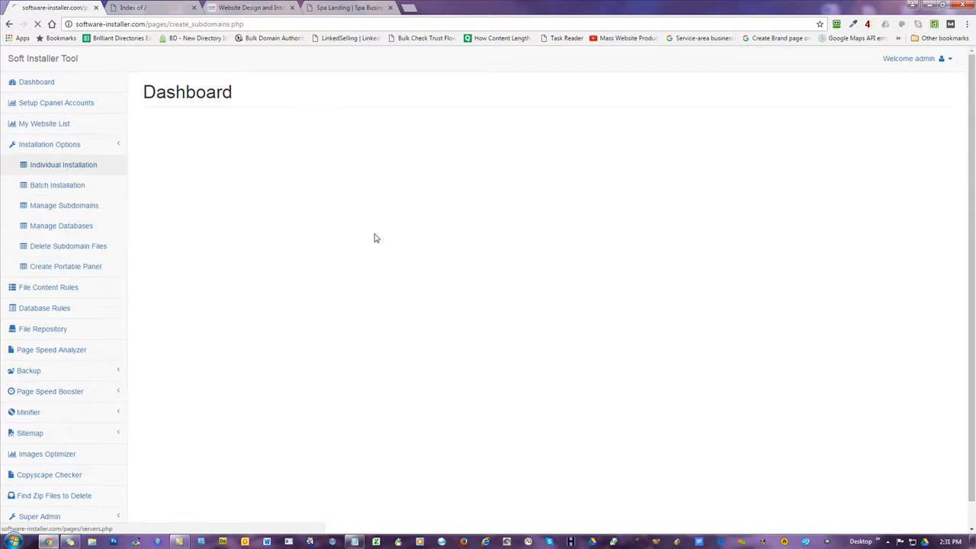
pyautogui.click(332, 122)
pyautogui.scroll(-10, 298, 188)
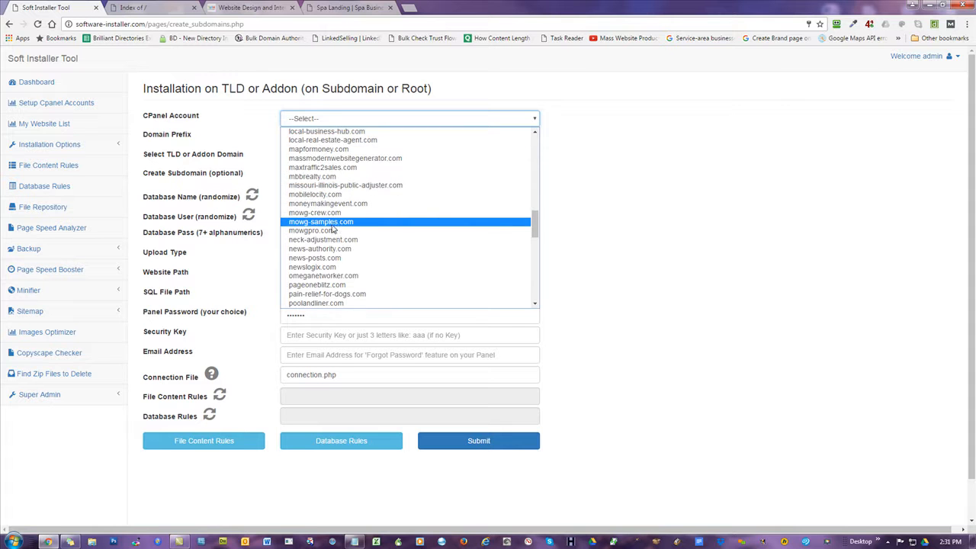
# Choose mowg-samples.com as the cPanel account and set the subdomain to chicago-plumber.
pyautogui.click(332, 219)
pyautogui.doubleClick(333, 181)
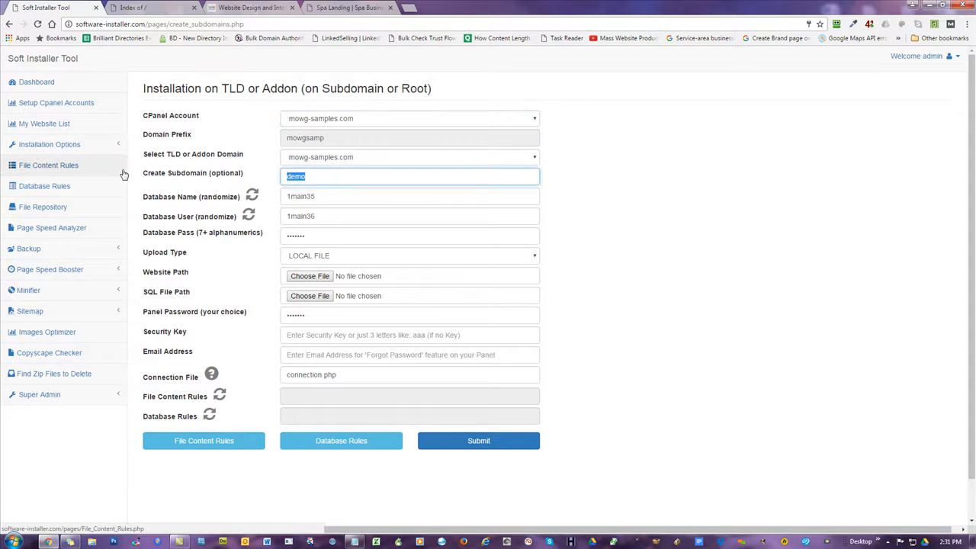
pyautogui.write('chicago-plumber')
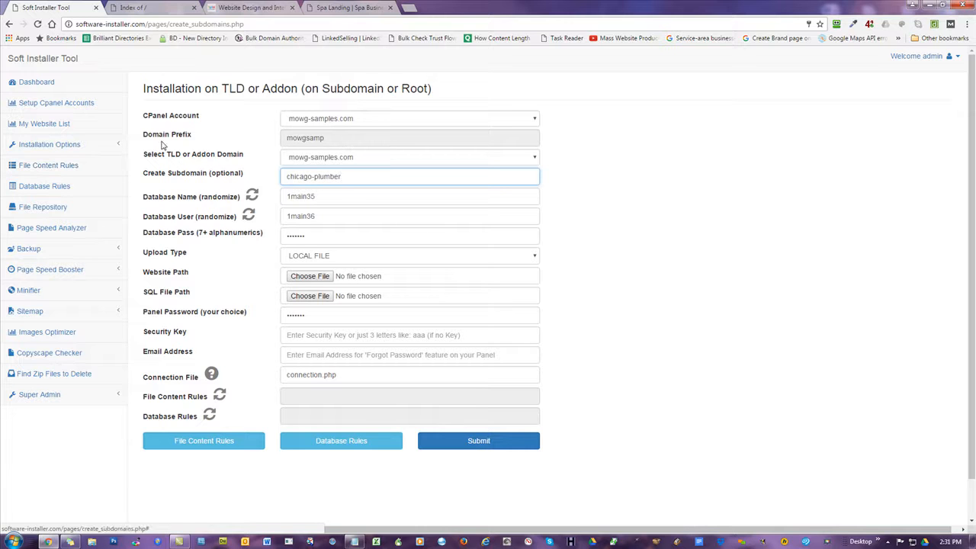
pyautogui.click(710, 194)
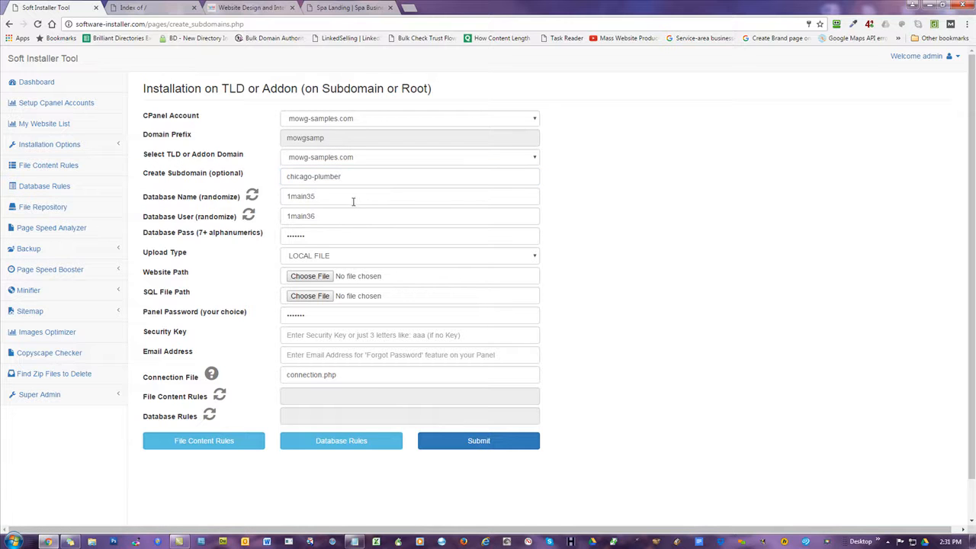
# Randomize the database name and user, and set Upload Type to REPOSITORY FILE.
pyautogui.click(253, 197)
pyautogui.click(250, 216)
pyautogui.click(324, 255)
pyautogui.click(328, 278)
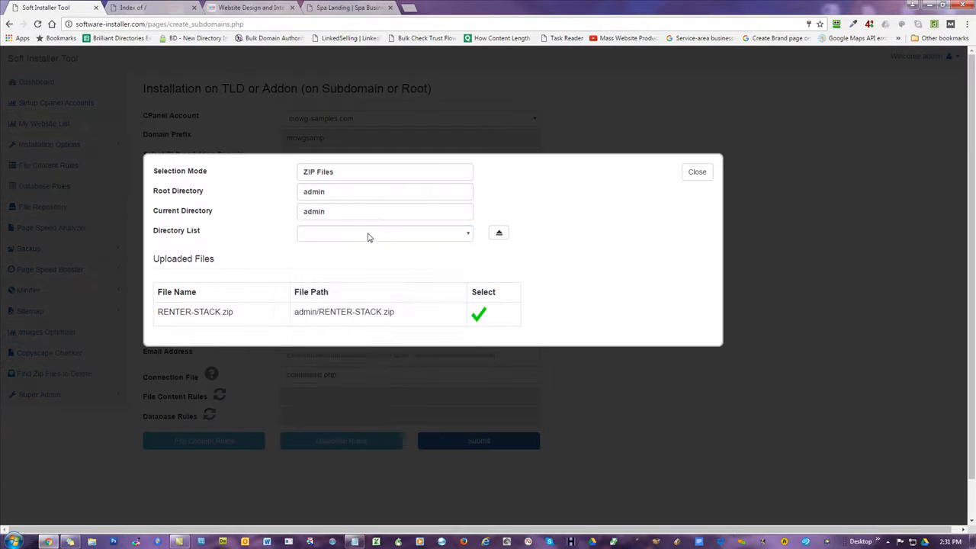
# Browse the repository's Directory List into the LandingPages-with-Panels folder.
pyautogui.click(369, 233)
pyautogui.scroll(-1, 367, 371)
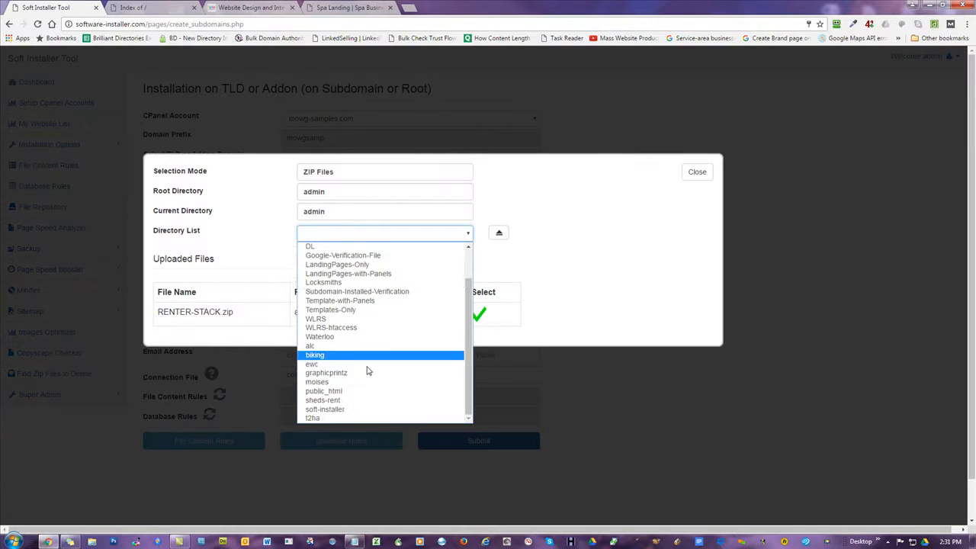
pyautogui.click(349, 273)
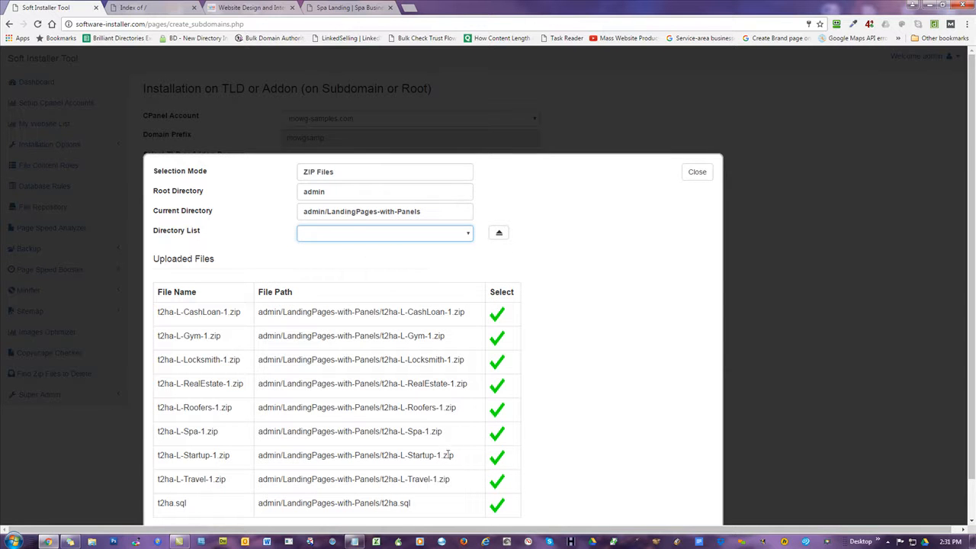
pyautogui.scroll(-1, 615, 307)
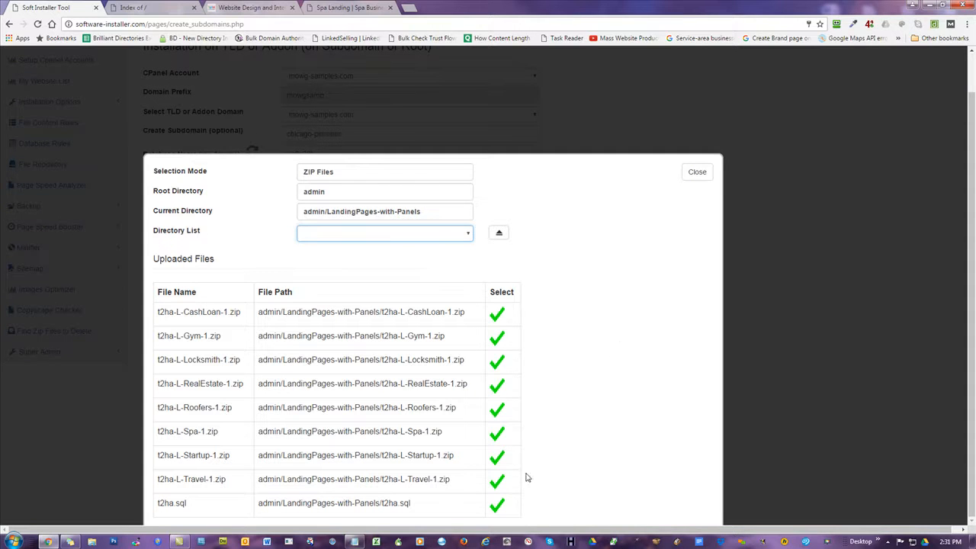
# Select t2ha-L-Roofers-1.zip as the website package and rename the subdomain to chicago-roofers.
pyautogui.click(498, 410)
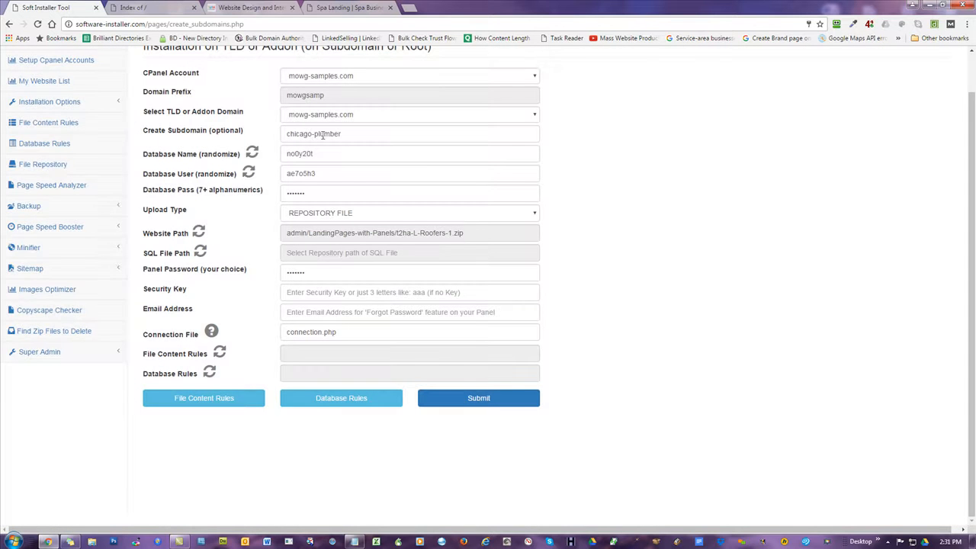
pyautogui.doubleClick(316, 133)
pyautogui.write('roo')
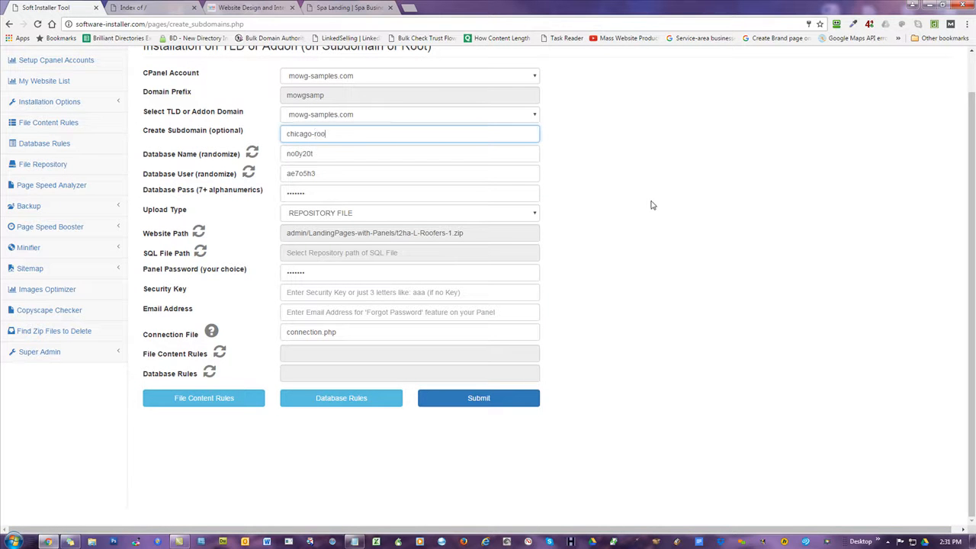
pyautogui.click(721, 187)
# Pick t2ha.sql as the SQL file and re-enter the panel password.
pyautogui.click(203, 252)
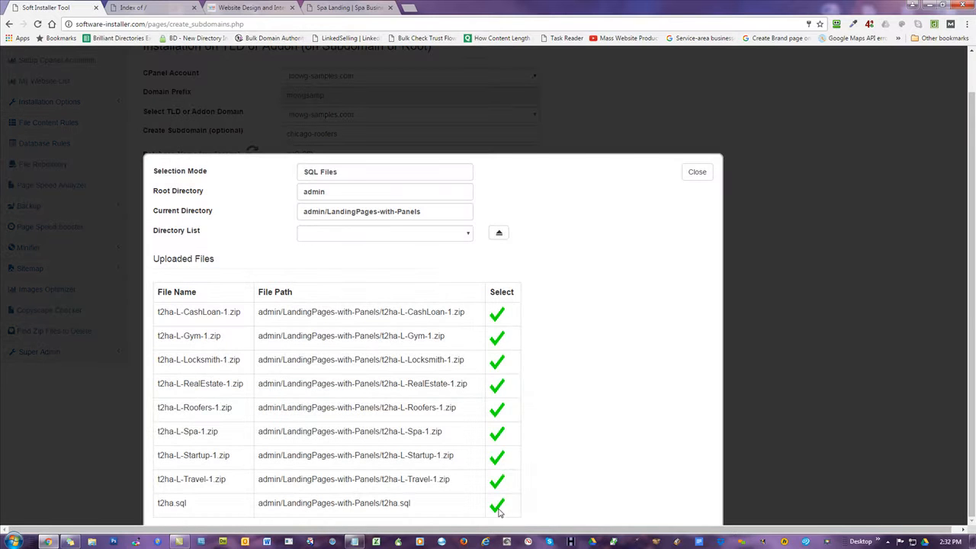
pyautogui.click(498, 506)
pyautogui.doubleClick(297, 275)
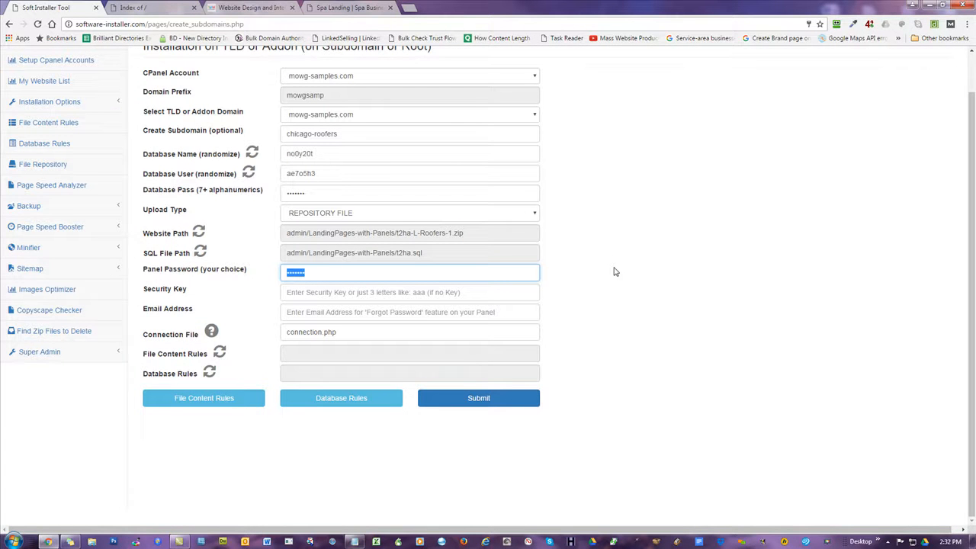
pyautogui.write('••••')
# Paste the security key copied from the Notepad notes into the Security Key field.
pyautogui.click(318, 294)
pyautogui.hotkey('alt', 'Tab')
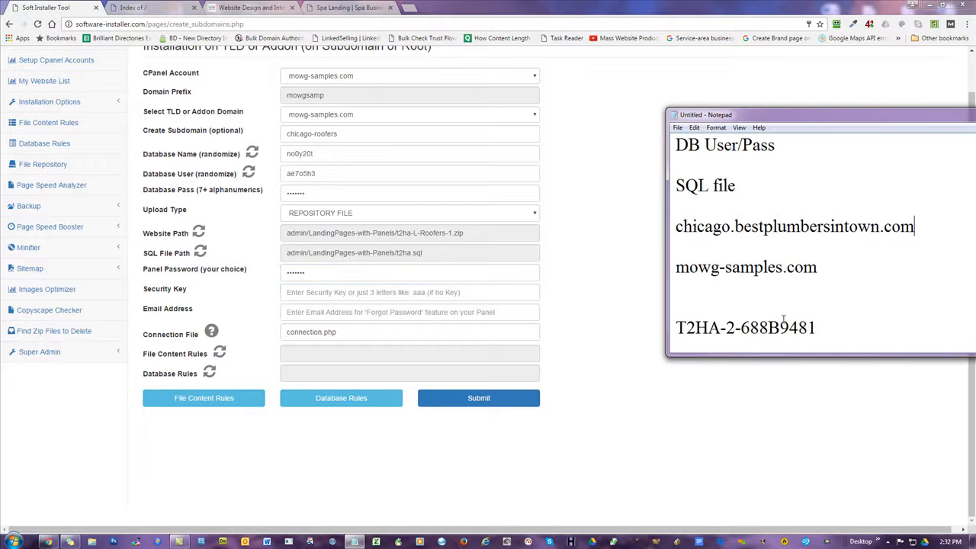
pyautogui.hotkey('shift', 'Home')
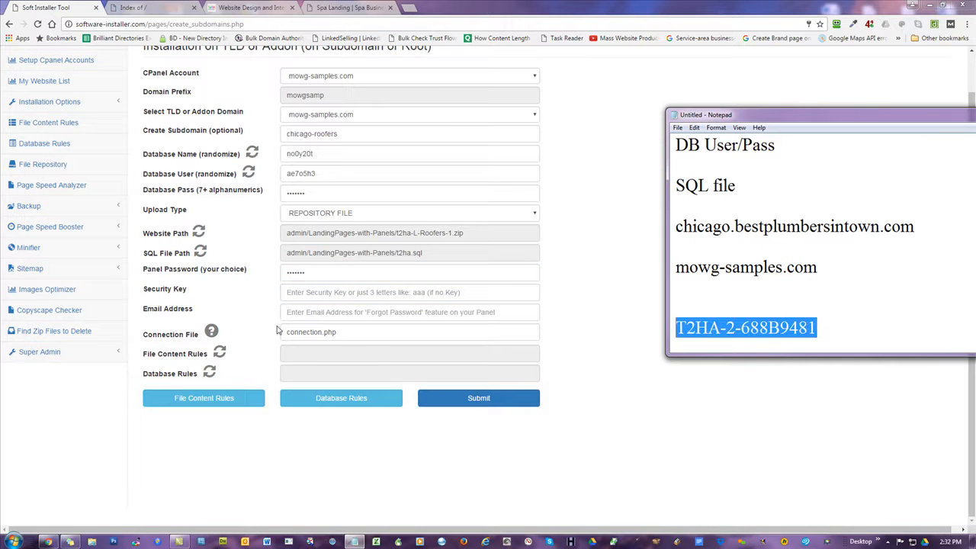
pyautogui.hotkey('ctrl', 'c')
pyautogui.hotkey('alt', 'Tab')
pyautogui.hotkey('ctrl', 'v')
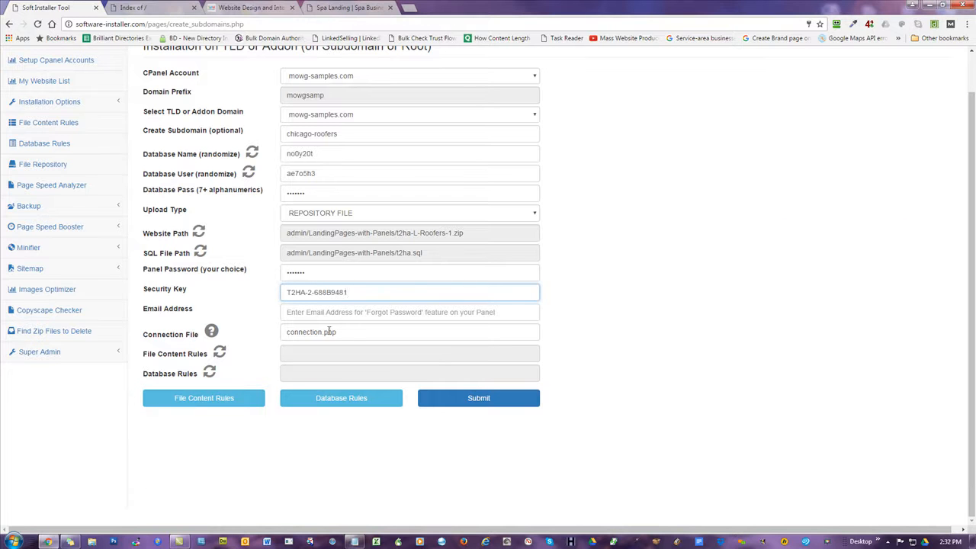
# Fill the e-mail field with the saved support e-mail address.
pyautogui.write('sup')
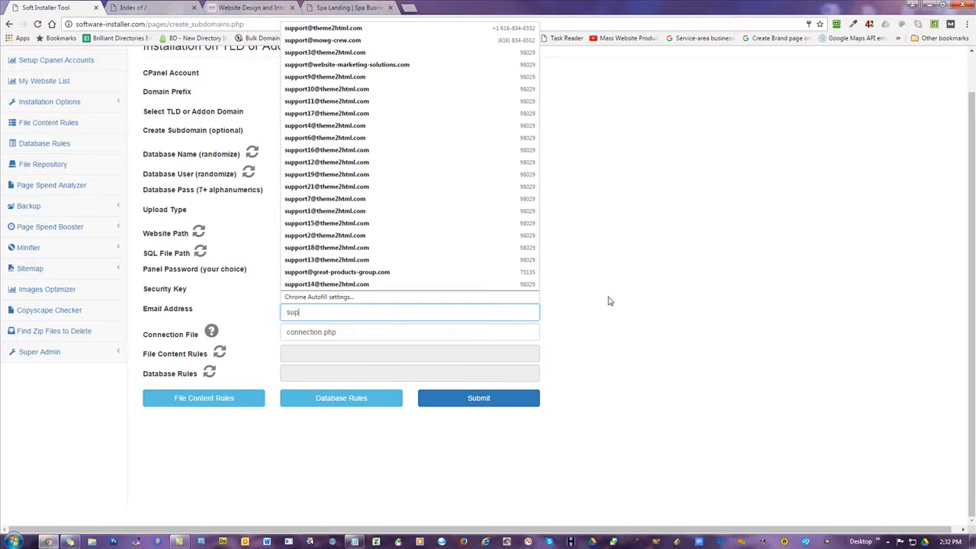
pyautogui.write('port@the')
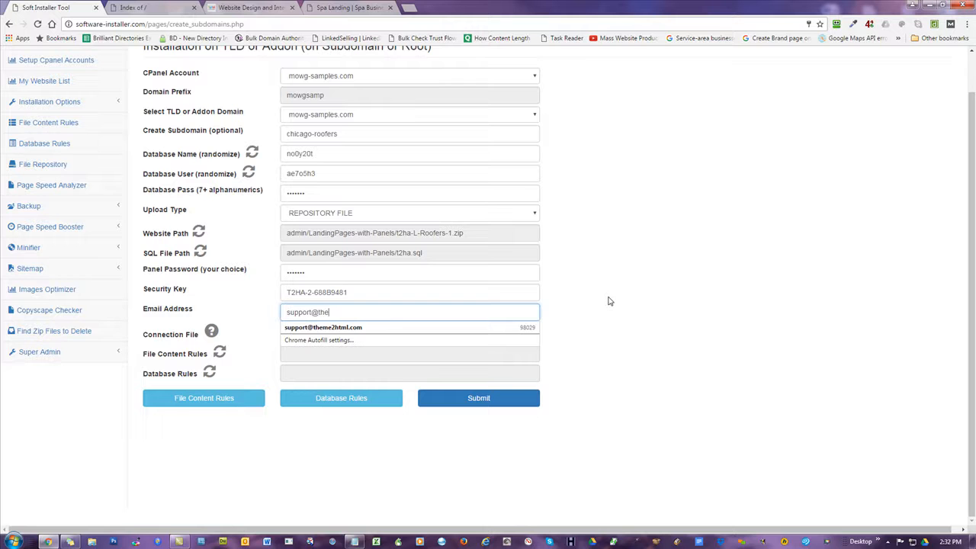
pyautogui.click(331, 325)
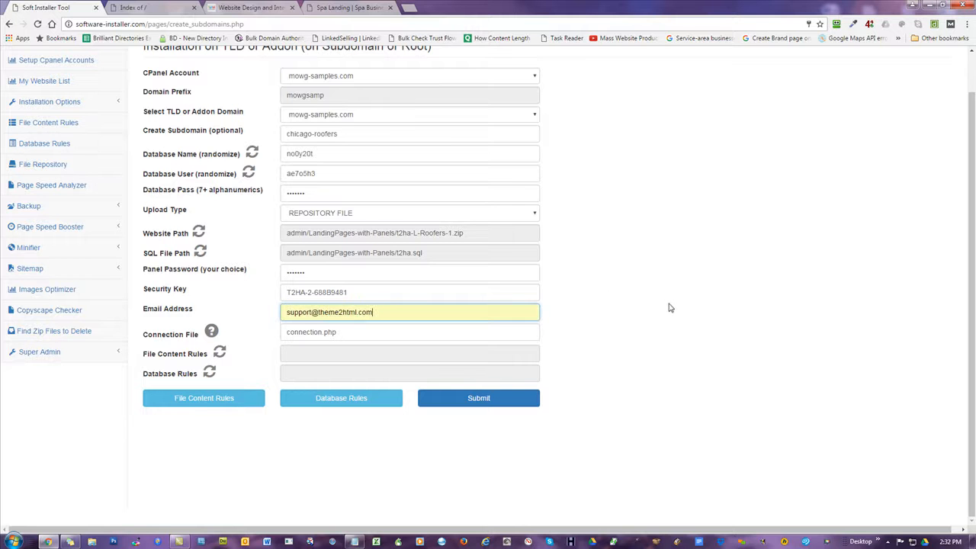
pyautogui.scroll(1, 662, 315)
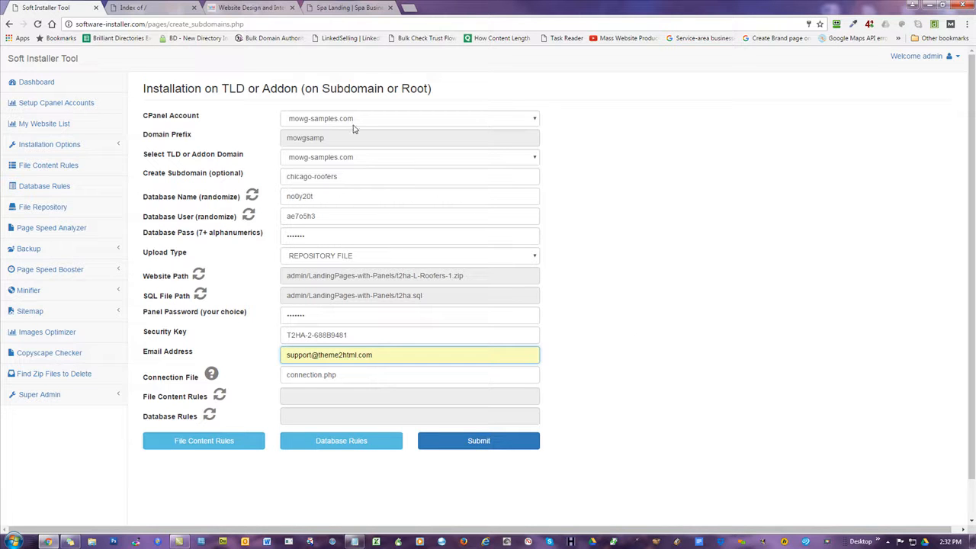
# Submit the chicago-roofers installation, then go to My Website List after the Access denied results.
pyautogui.click(479, 442)
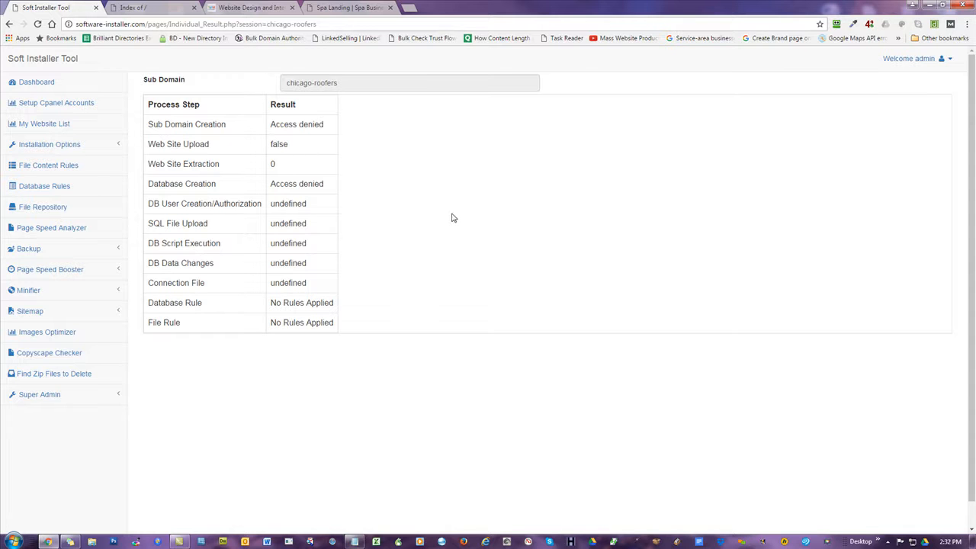
pyautogui.click(44, 125)
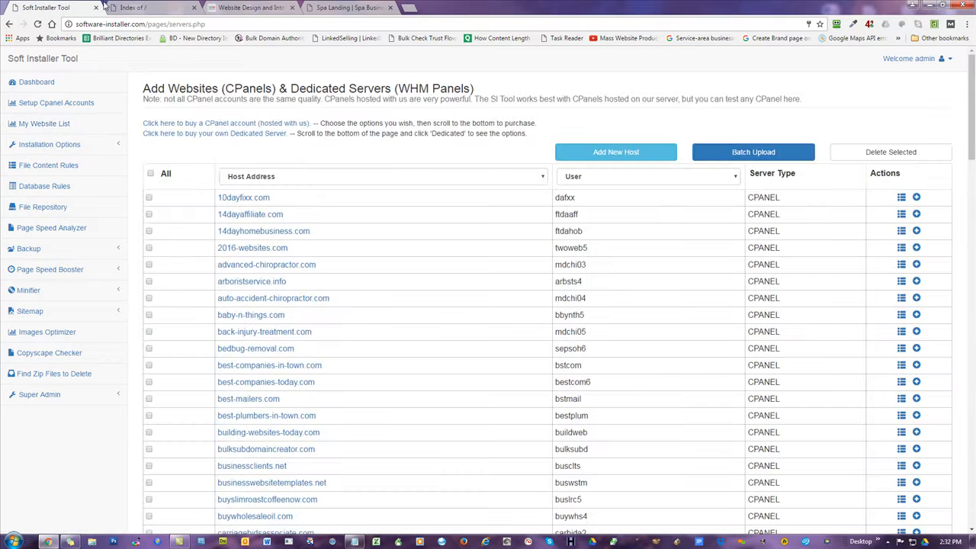
# Check the mowg-samples.com subdomain list, which also shows Access denied, and return to the account list.
pyautogui.scroll(-2, 431, 217)
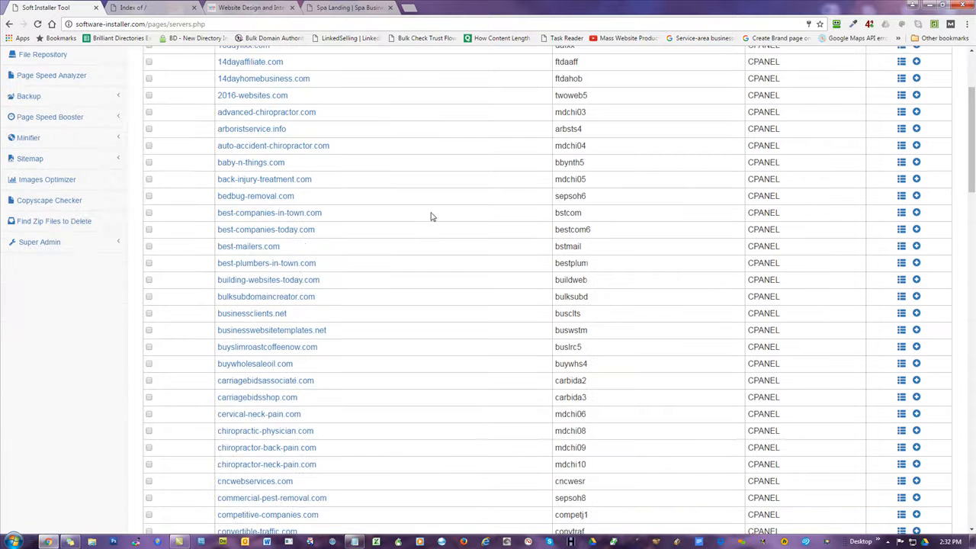
pyautogui.scroll(-8, 431, 216)
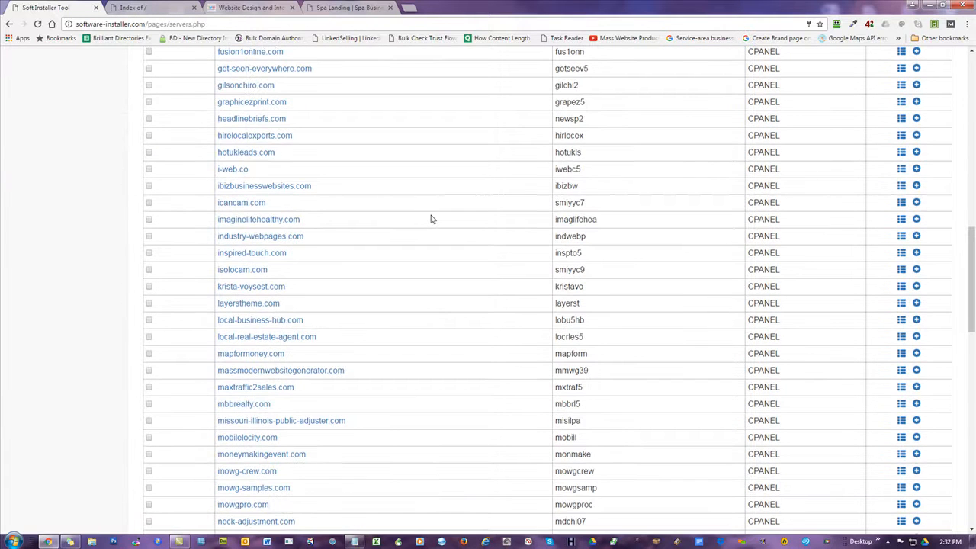
pyautogui.scroll(-3, 420, 238)
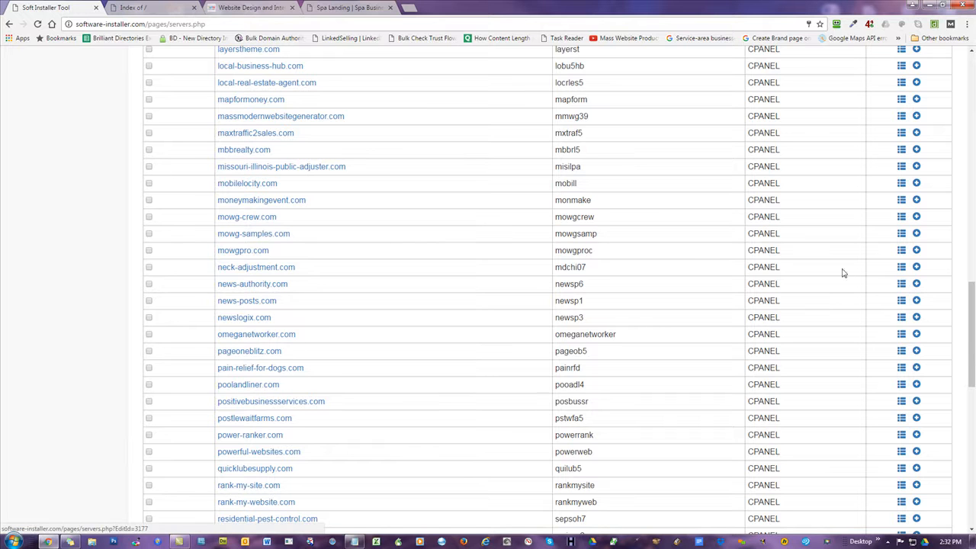
pyautogui.click(902, 236)
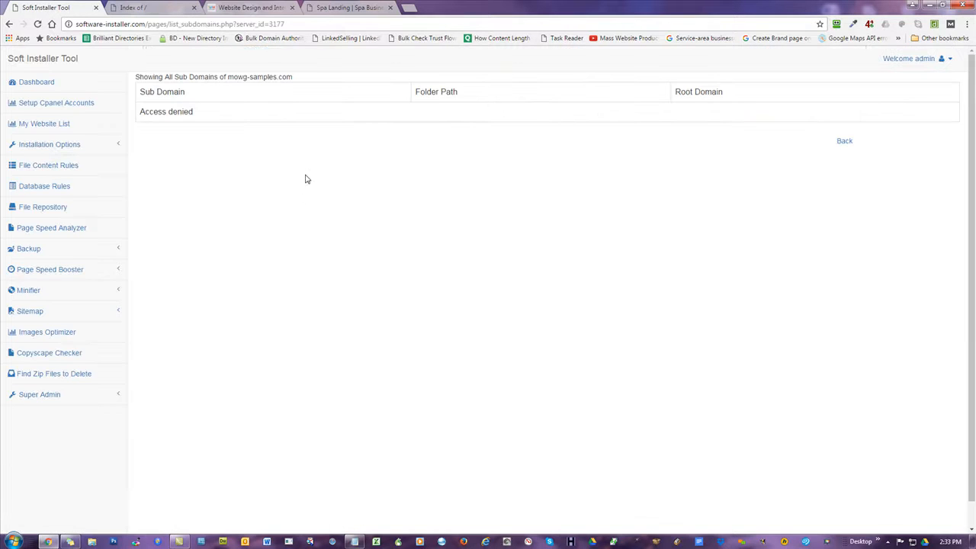
pyautogui.click(845, 142)
# Open the mowg-samples.com stored account details and select its password.
pyautogui.scroll(-15, 305, 344)
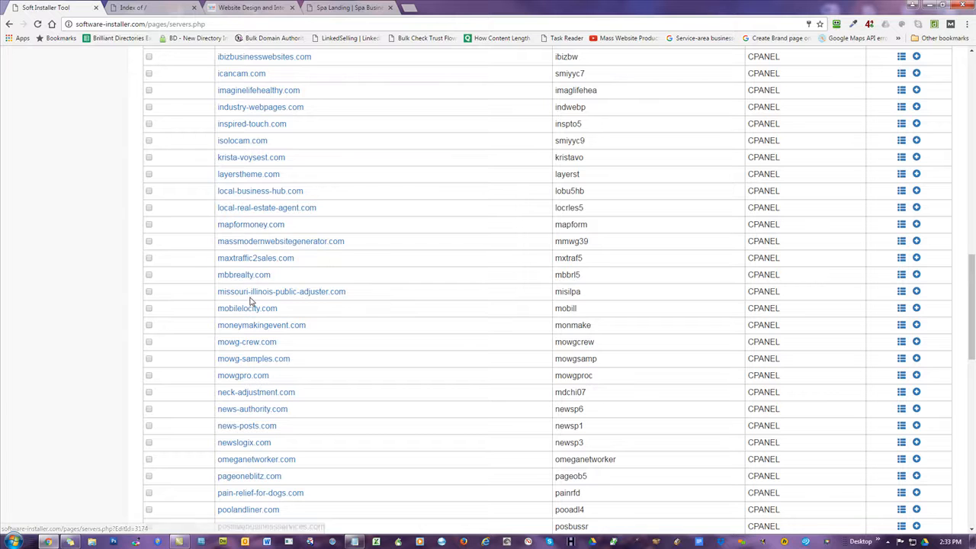
pyautogui.click(252, 361)
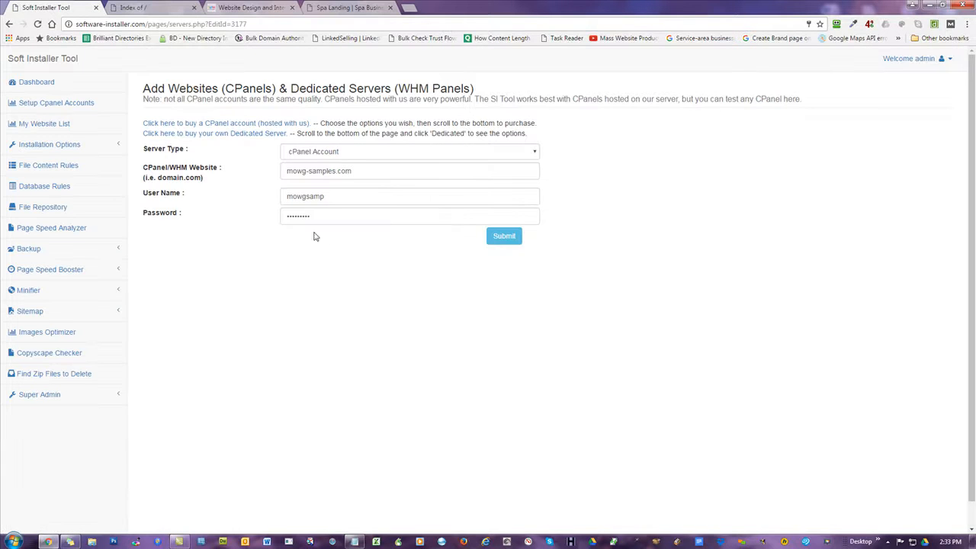
pyautogui.doubleClick(296, 215)
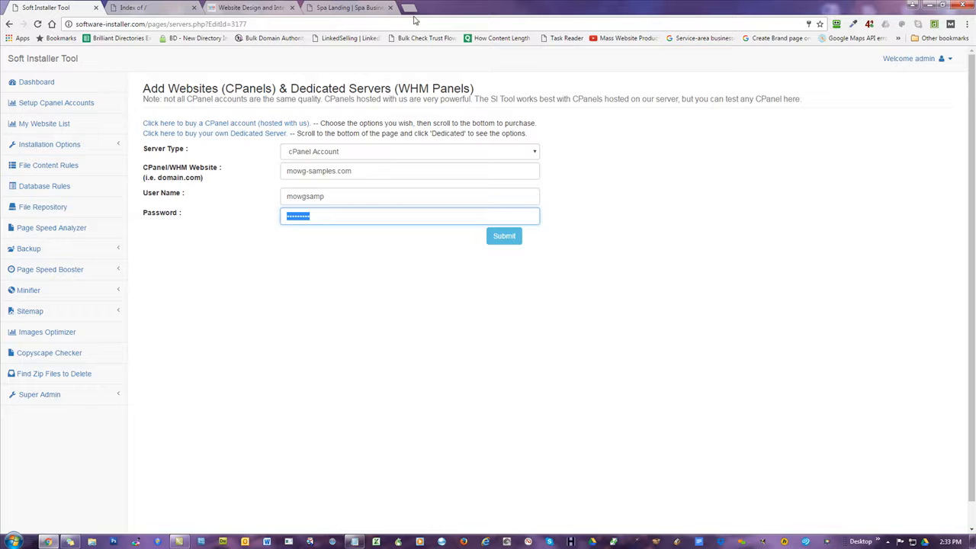
pyautogui.click(408, 9)
# Load the mowg-samples.com cPanel login page and replace the autofilled password with a retyped one.
pyautogui.write('mowg')
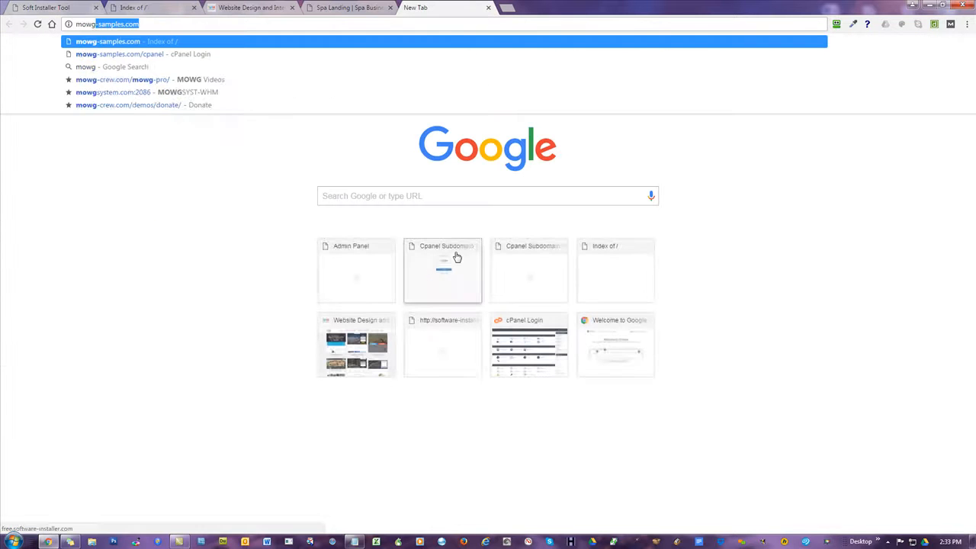
pyautogui.press('Down')
pyautogui.press('Return')
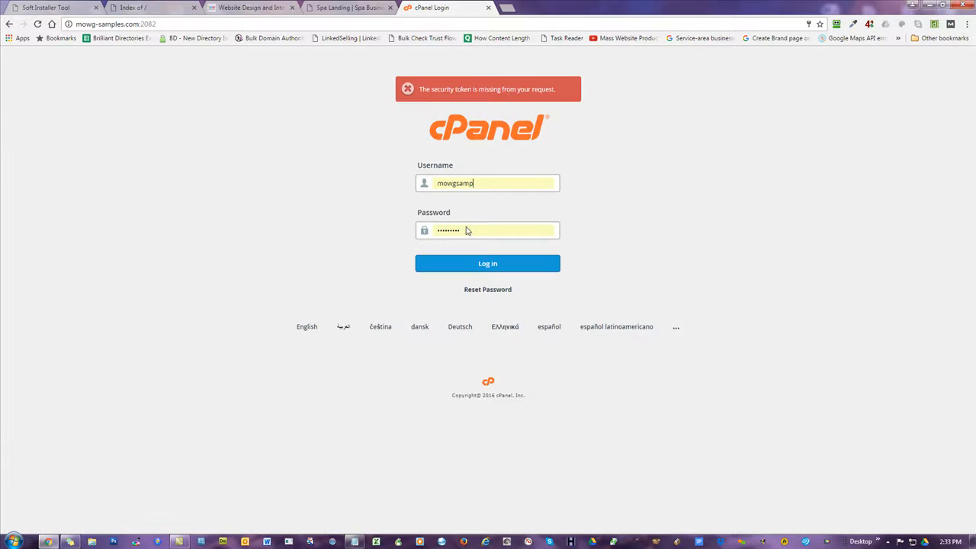
pyautogui.moveTo(468, 230); pyautogui.dragTo(221, 235)
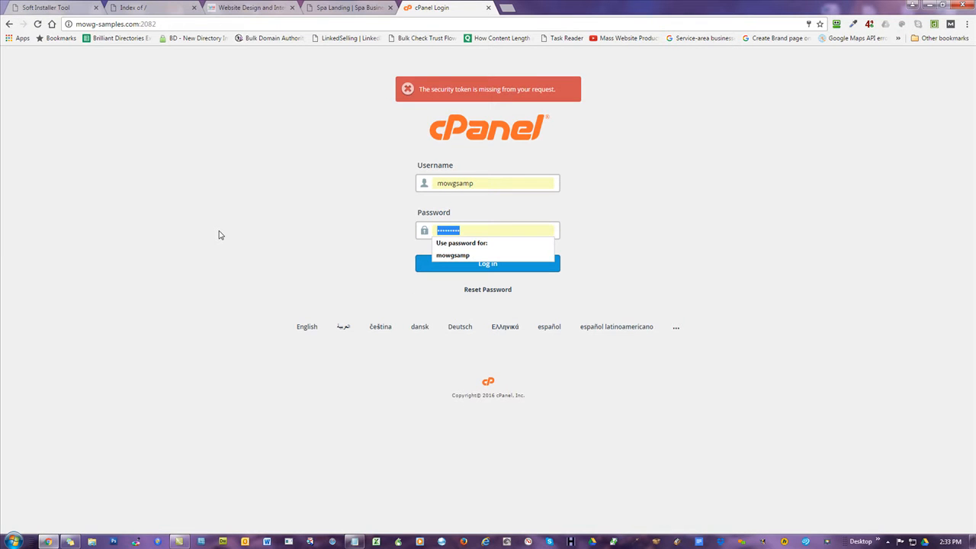
pyautogui.write('•')
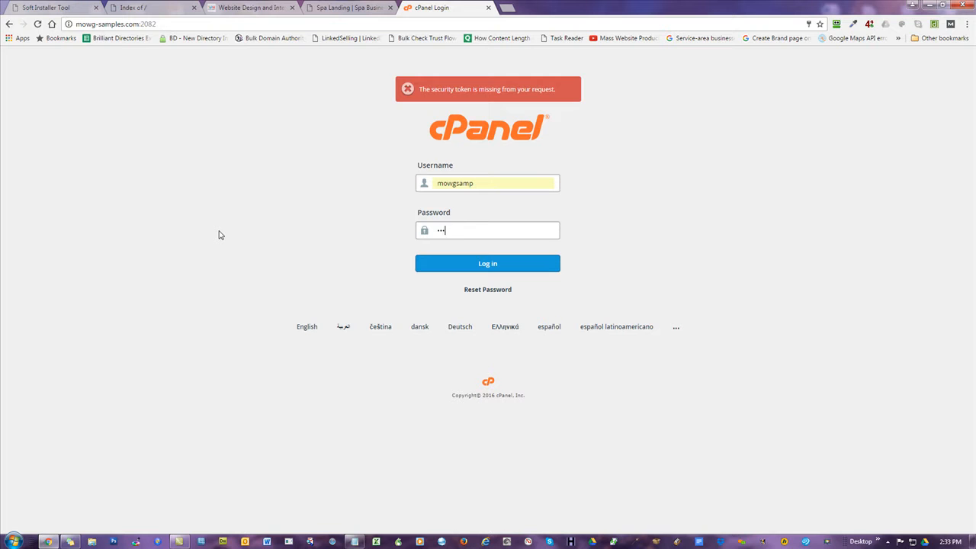
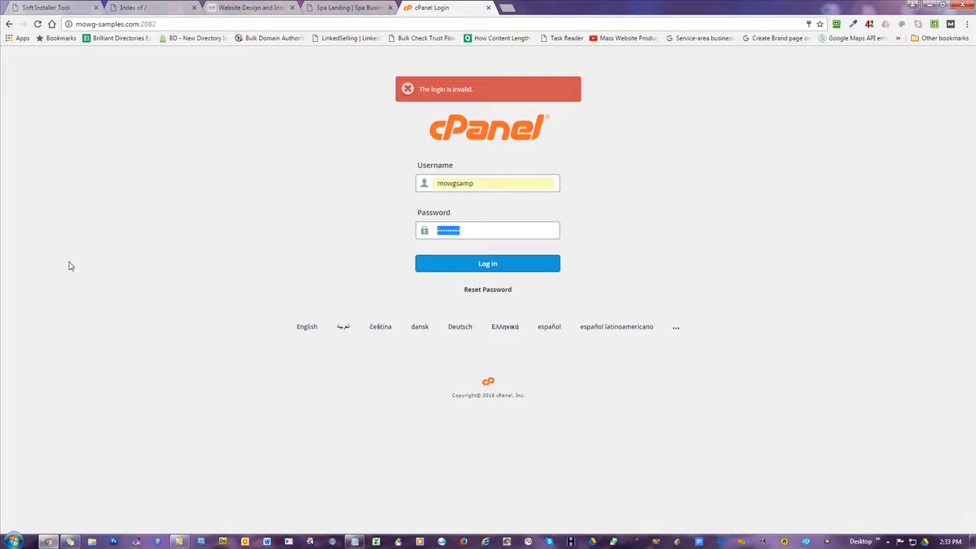
# Log in to the mowg-samples.com cPanel with the retyped password, then close the cPanel tab.
pyautogui.write('•')
pyautogui.press('Return')
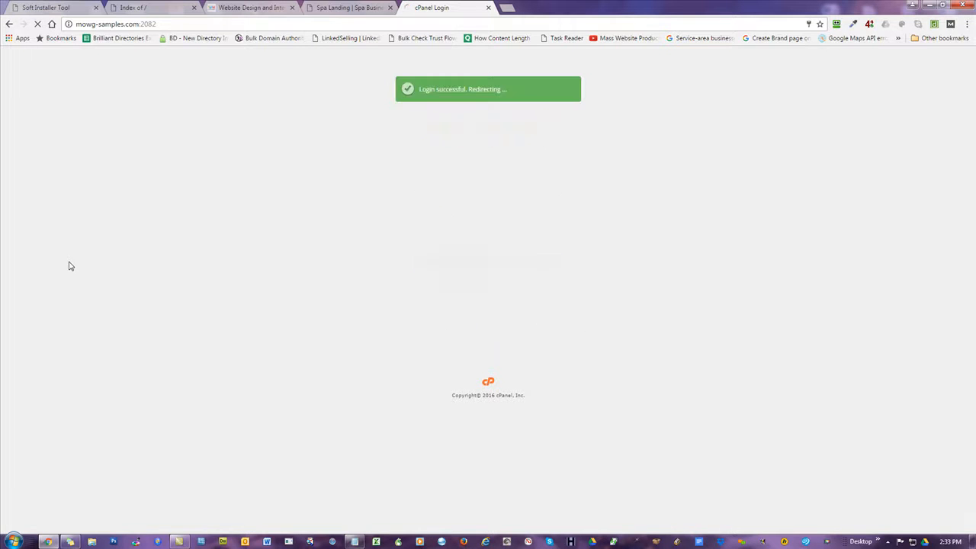
pyautogui.click(488, 7)
pyautogui.click(164, 8)
# Save the retyped cPanel password for mowg-samples.com in Soft Installer Tool and confirm the alert.
pyautogui.click(30, 7)
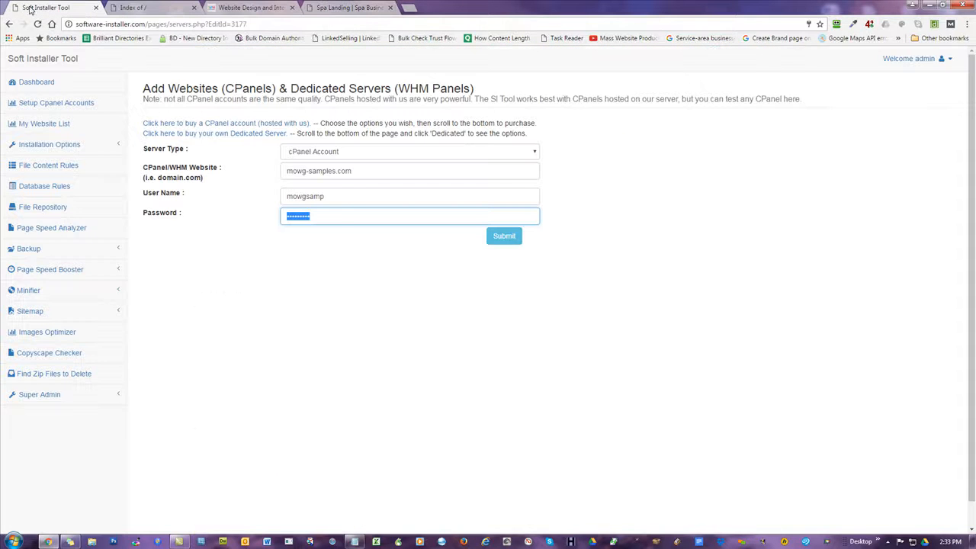
pyautogui.write('••')
pyautogui.click(508, 235)
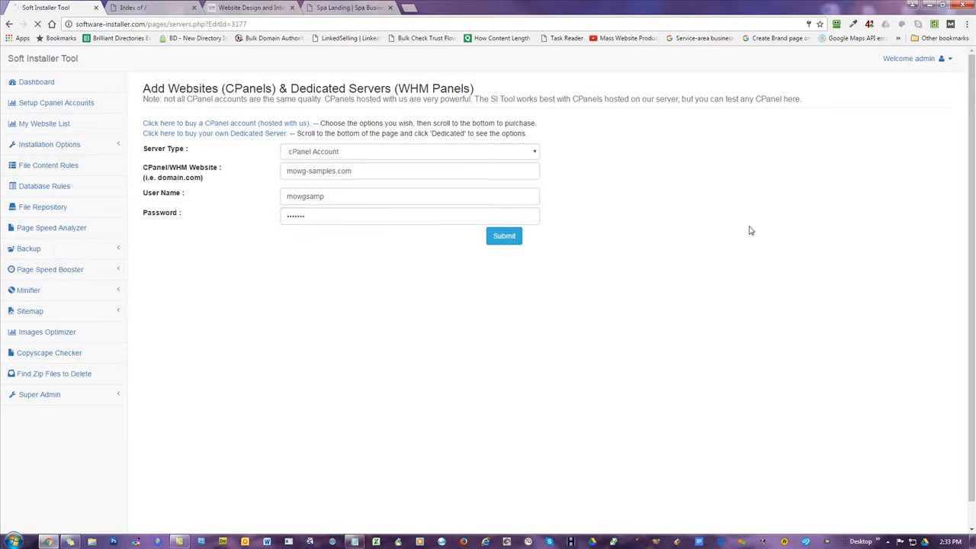
pyautogui.click(578, 83)
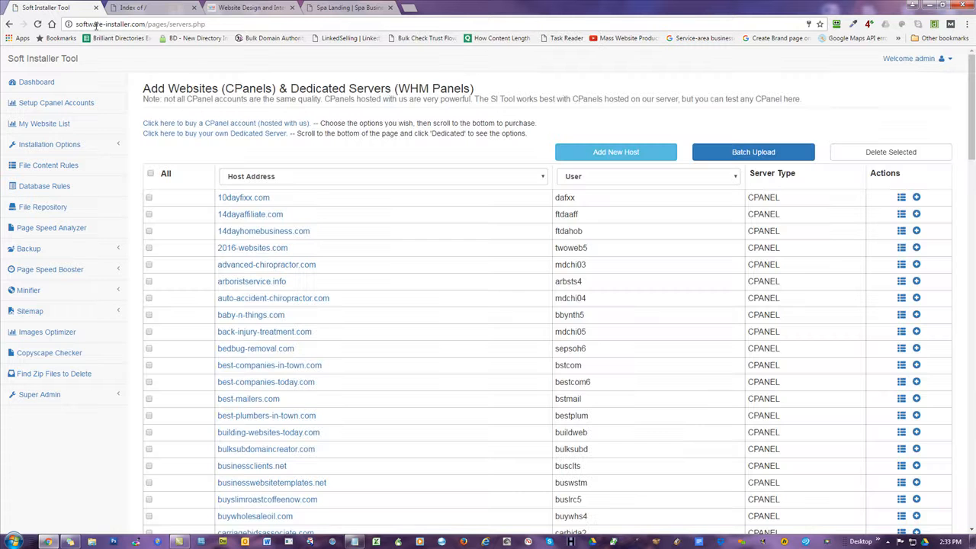
# Go to Installation Options > Individual Installation.
pyautogui.click(125, 7)
pyautogui.click(60, 8)
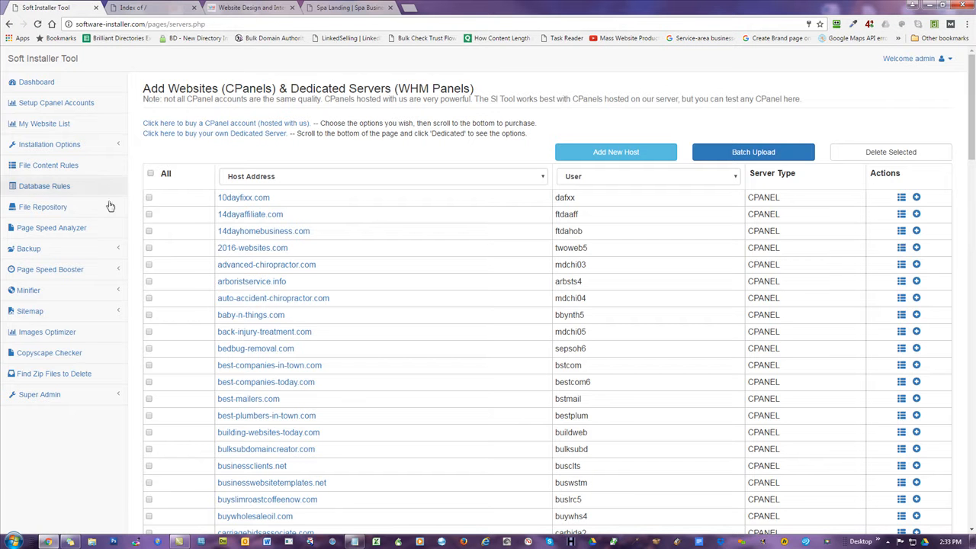
pyautogui.click(44, 149)
pyautogui.click(53, 164)
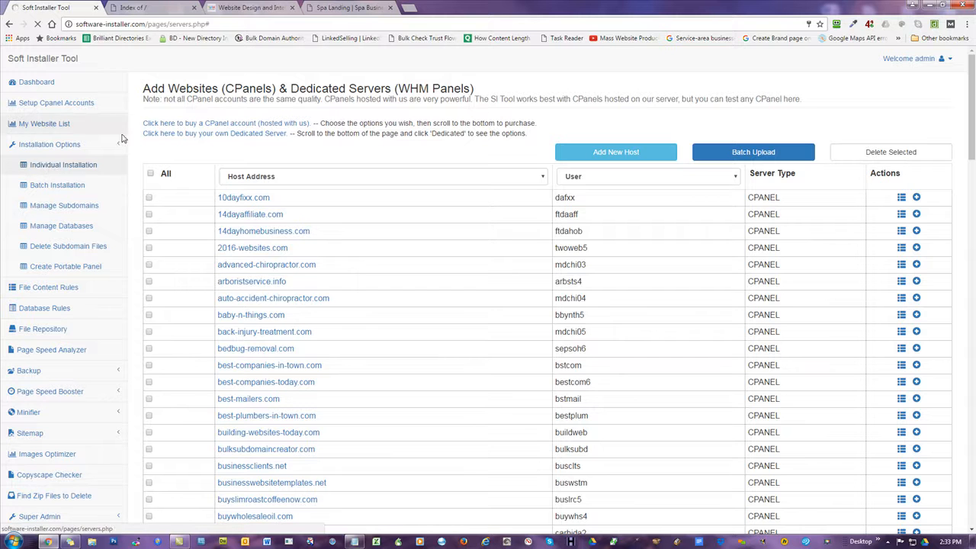
# Choose the mowg-samples.com account and set the subdomain to chicago-roofers.
pyautogui.click(328, 120)
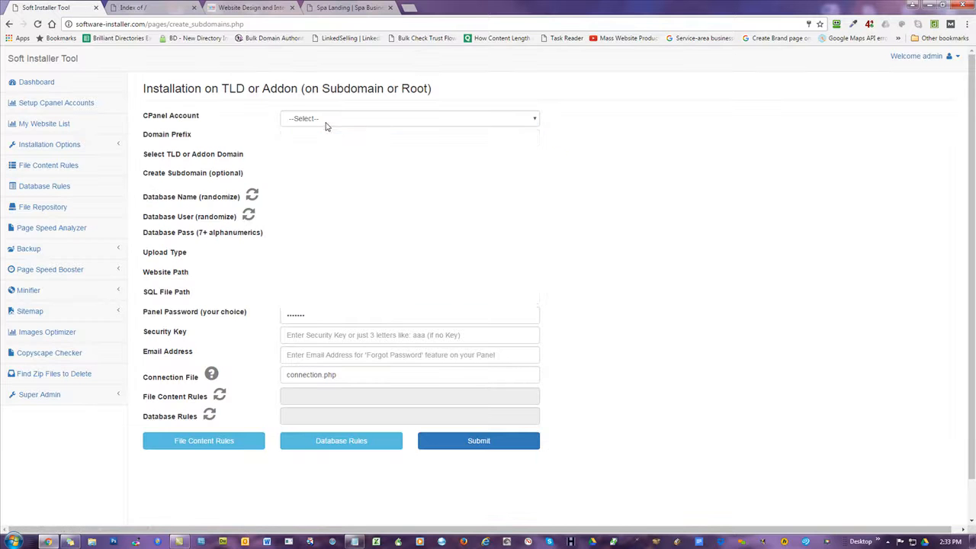
pyautogui.scroll(-10, 353, 229)
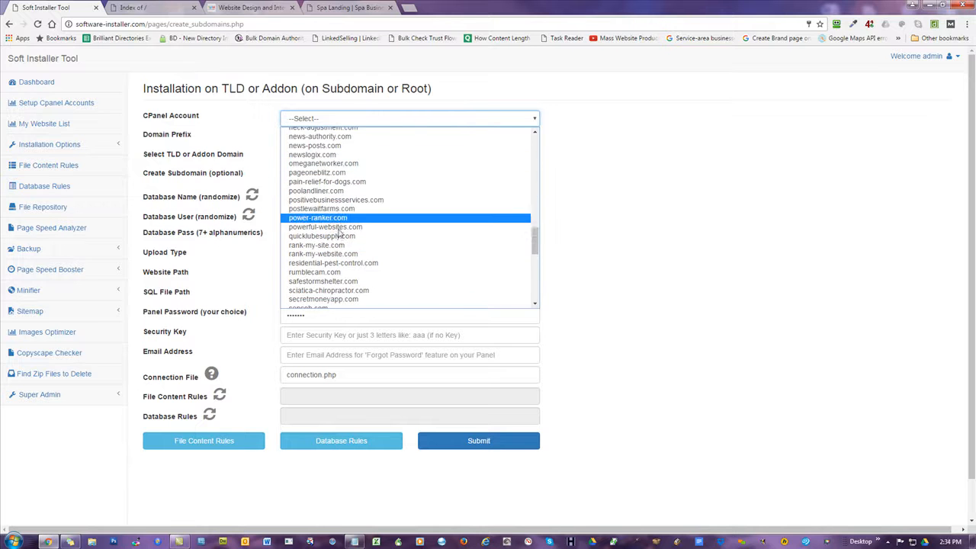
pyautogui.scroll(5, 331, 252)
pyautogui.click(329, 227)
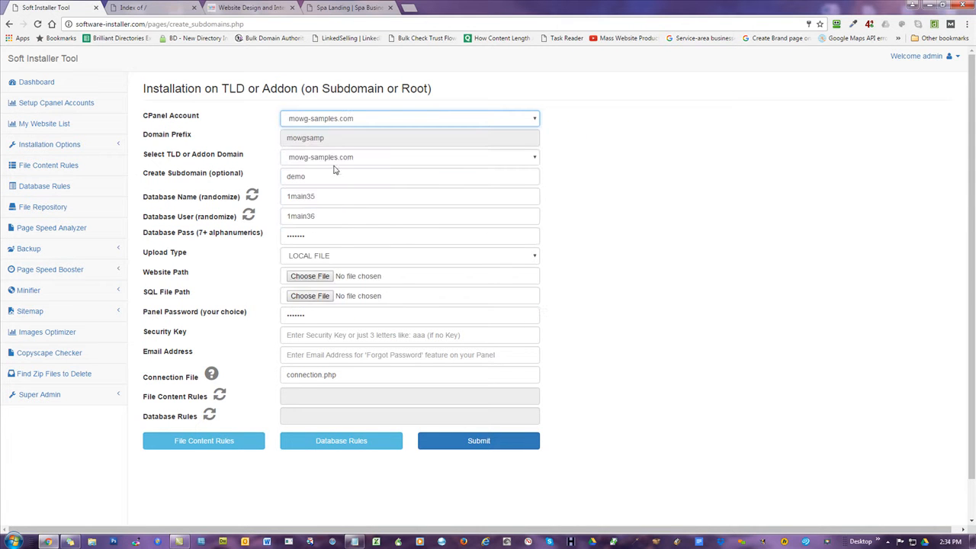
pyautogui.doubleClick(335, 172)
pyautogui.write('chica')
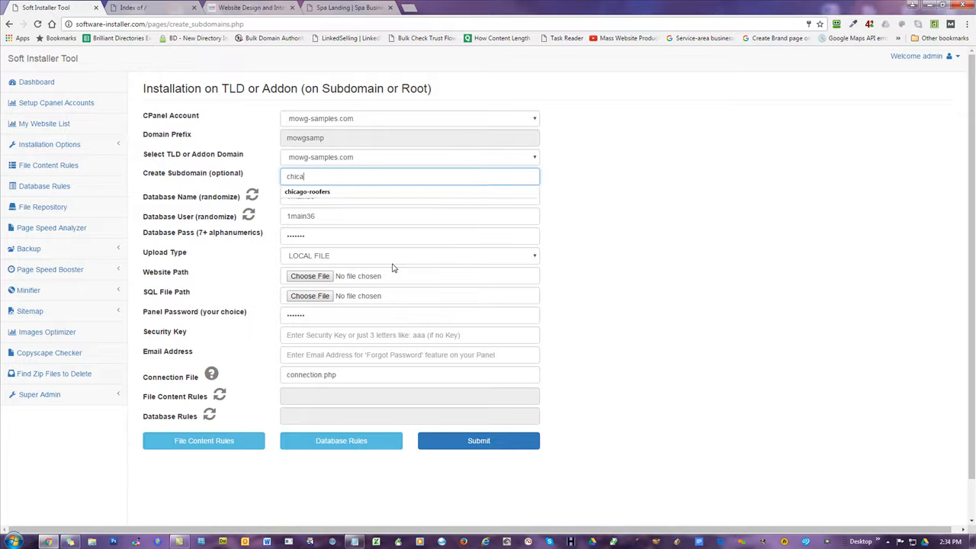
pyautogui.write('go')
pyautogui.press('Down')
pyautogui.press('Return')
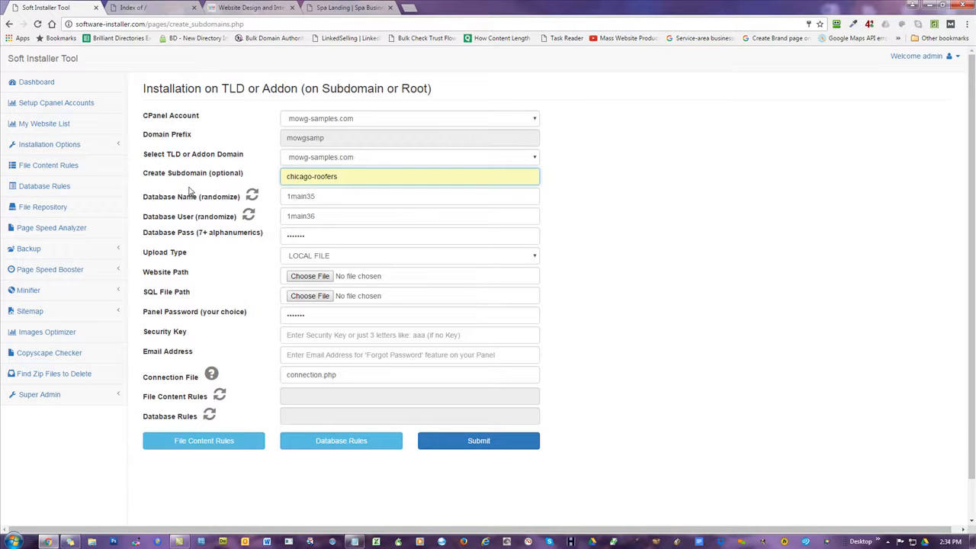
# Generate a random database name and user, and set upload type to REPOSITORY FILE.
pyautogui.click(252, 195)
pyautogui.click(249, 215)
pyautogui.click(315, 262)
pyautogui.click(328, 278)
# Pick t2ha-L-Roofers-1.zip from LandingPages-with-Panels as the website file and t2ha.sql as the SQL file.
pyautogui.click(200, 275)
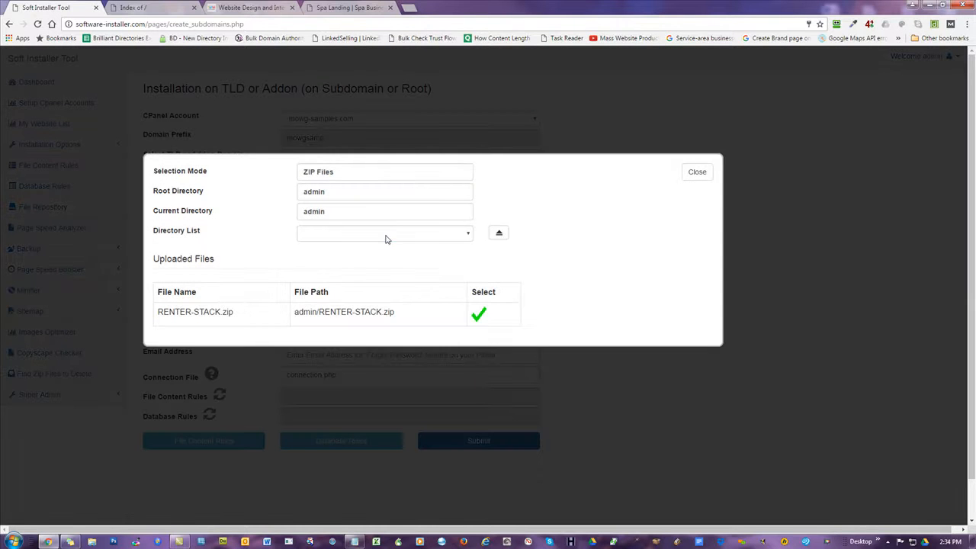
pyautogui.click(385, 235)
pyautogui.scroll(-2, 382, 310)
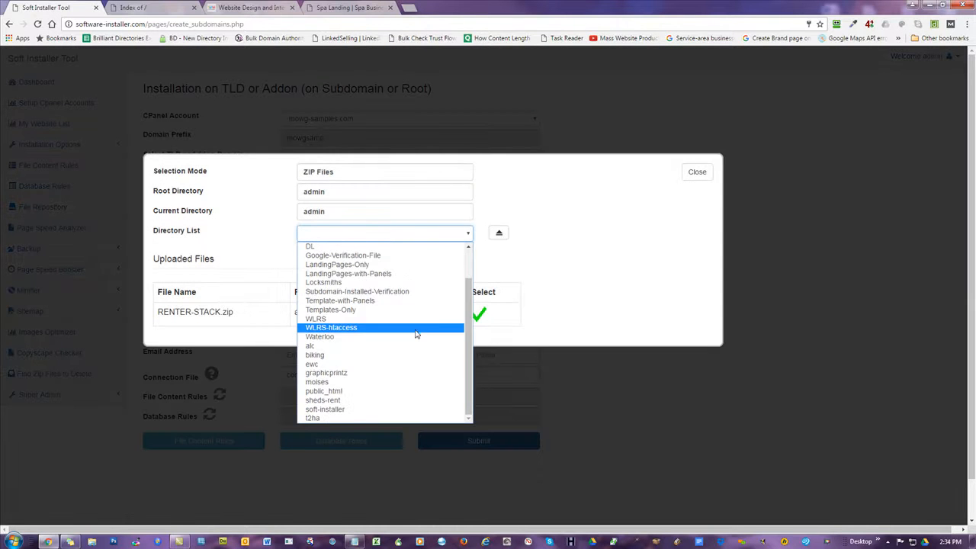
pyautogui.click(353, 274)
pyautogui.scroll(-1, 580, 342)
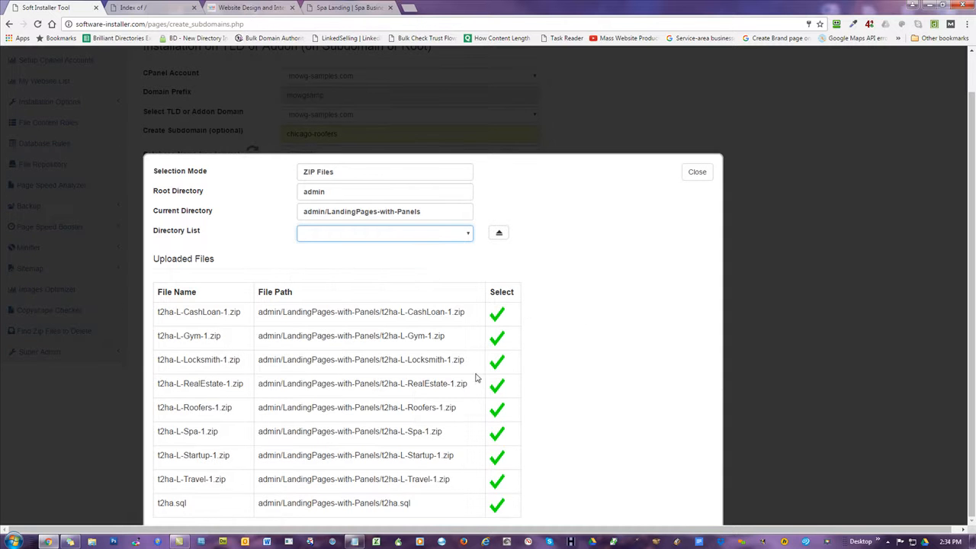
pyautogui.click(498, 410)
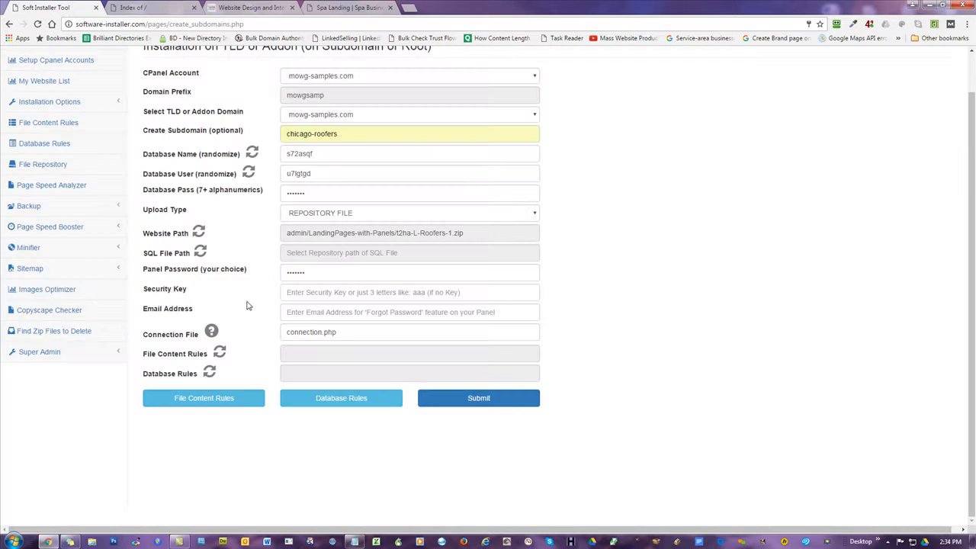
pyautogui.click(203, 253)
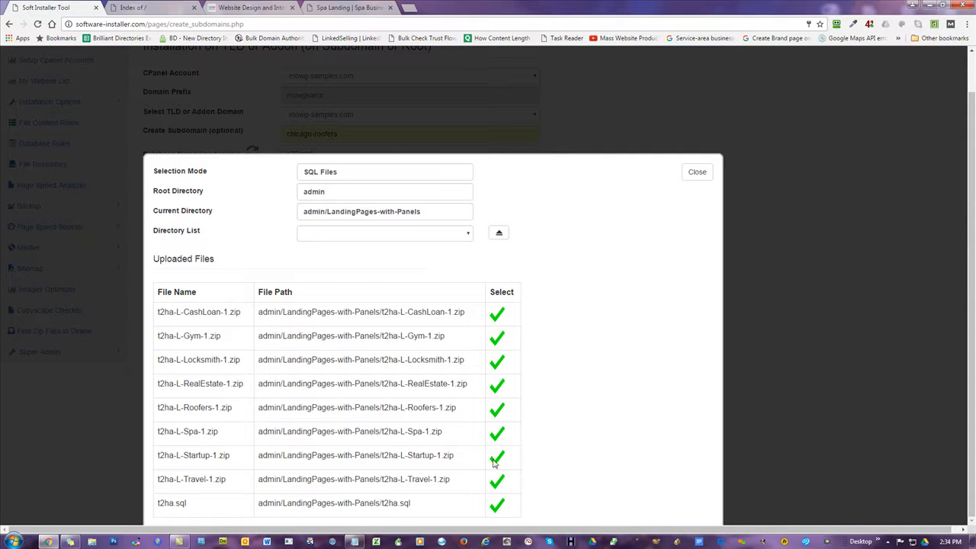
pyautogui.click(497, 505)
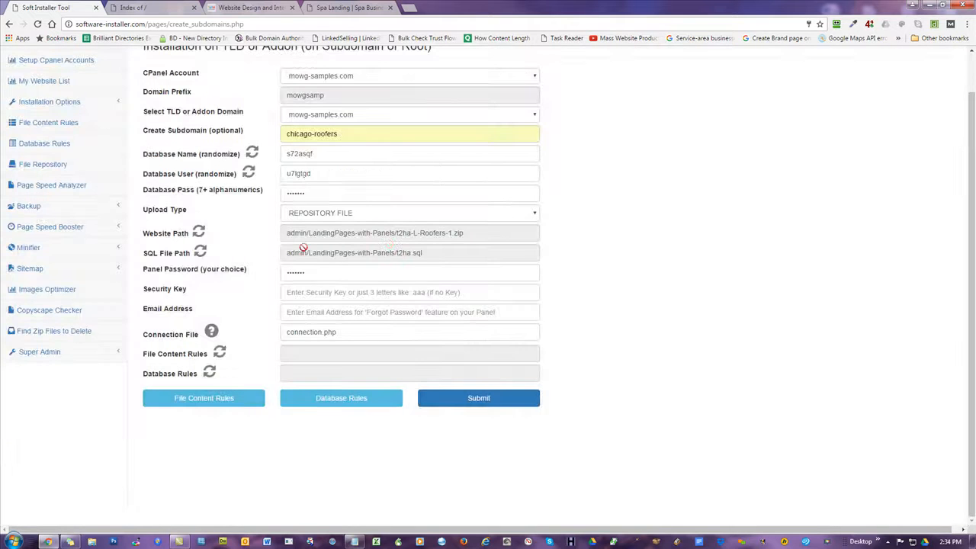
# Replace the panel password and paste the security key copied from the notes.
pyautogui.doubleClick(326, 274)
pyautogui.write('••')
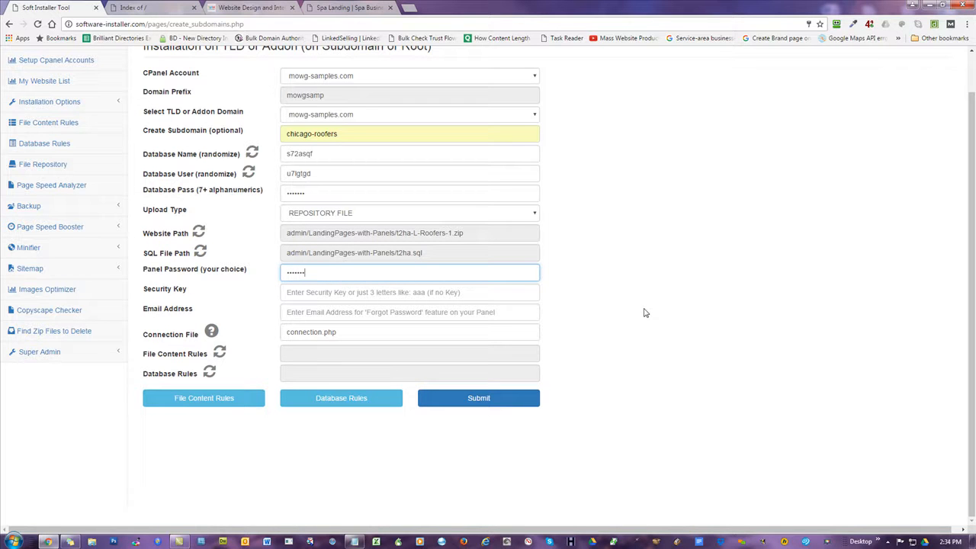
pyautogui.click(353, 294)
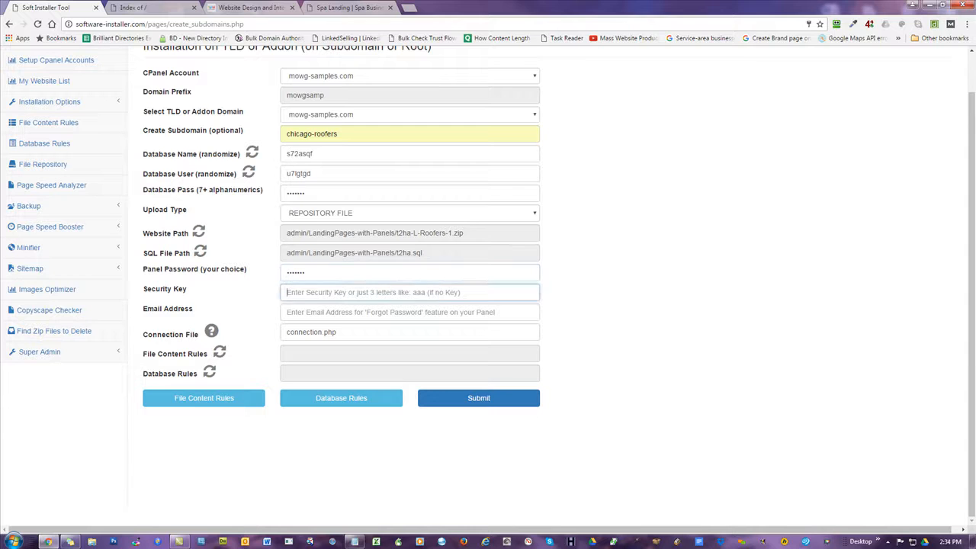
pyautogui.hotkey('alt', 'Tab')
pyautogui.moveTo(837, 324); pyautogui.dragTo(675, 328)
pyautogui.hotkey('ctrl', 'c')
pyautogui.click(312, 292)
pyautogui.hotkey('ctrl', 'v')
pyautogui.click(601, 318)
# Fill in the support contact e-mail and submit the subdomain installation.
pyautogui.click(334, 312)
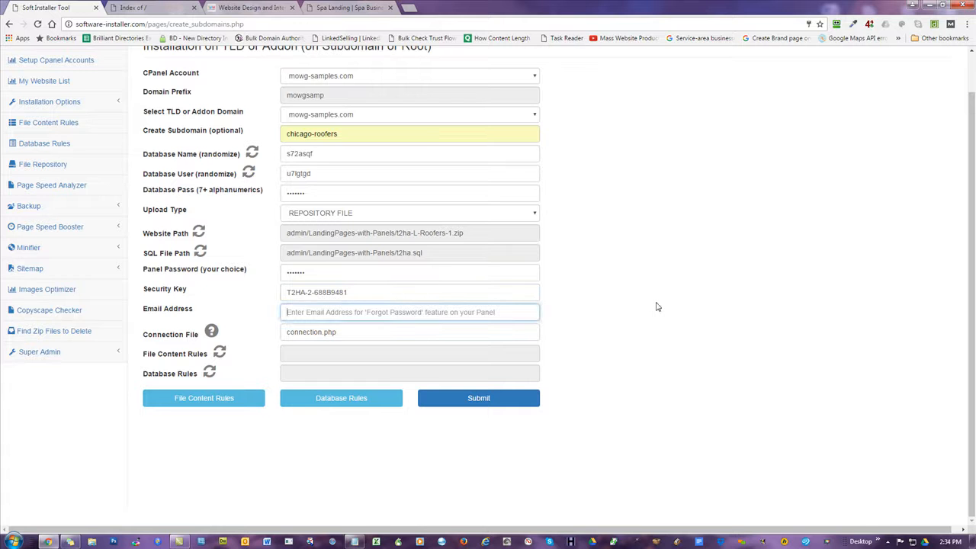
pyautogui.write('support')
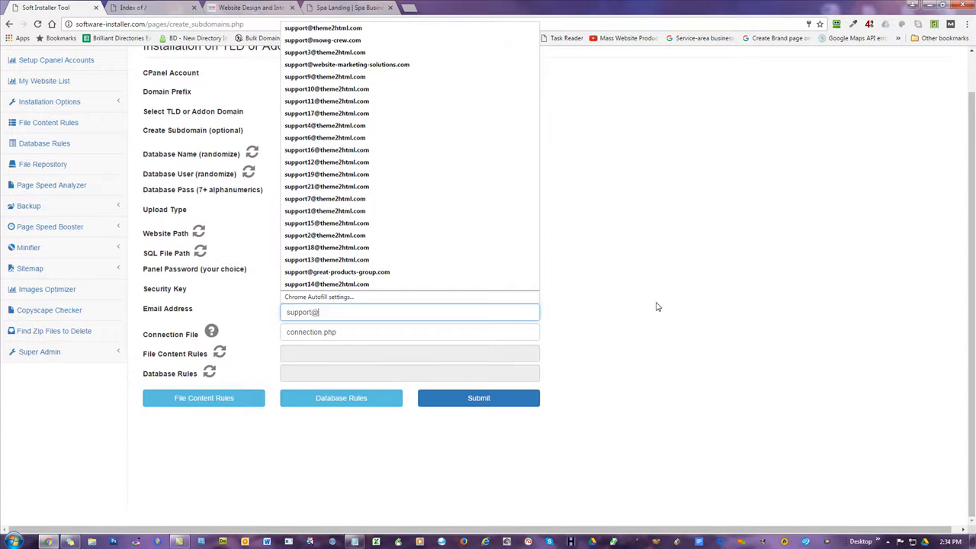
pyautogui.write('@te')
pyautogui.press('BackSpace')
pyautogui.press('BackSpace')
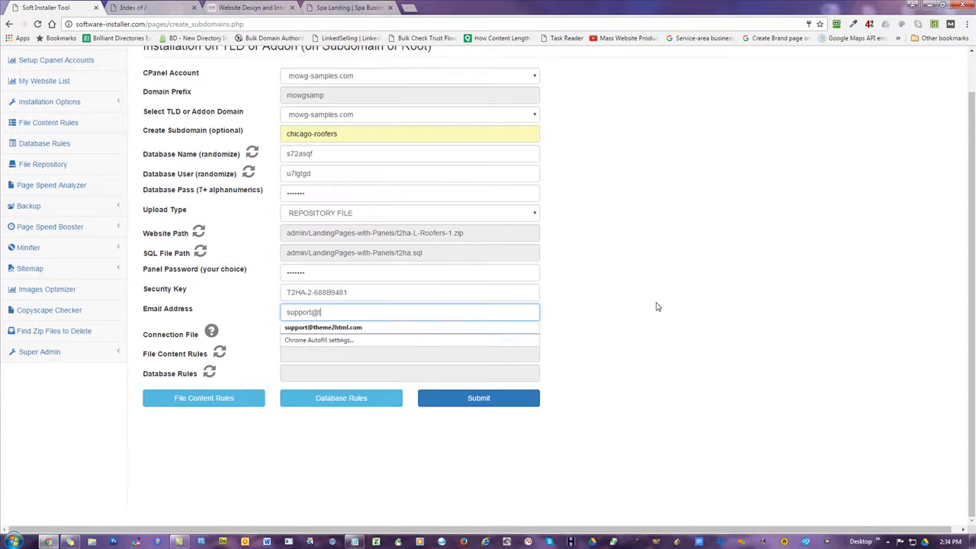
pyautogui.click(367, 327)
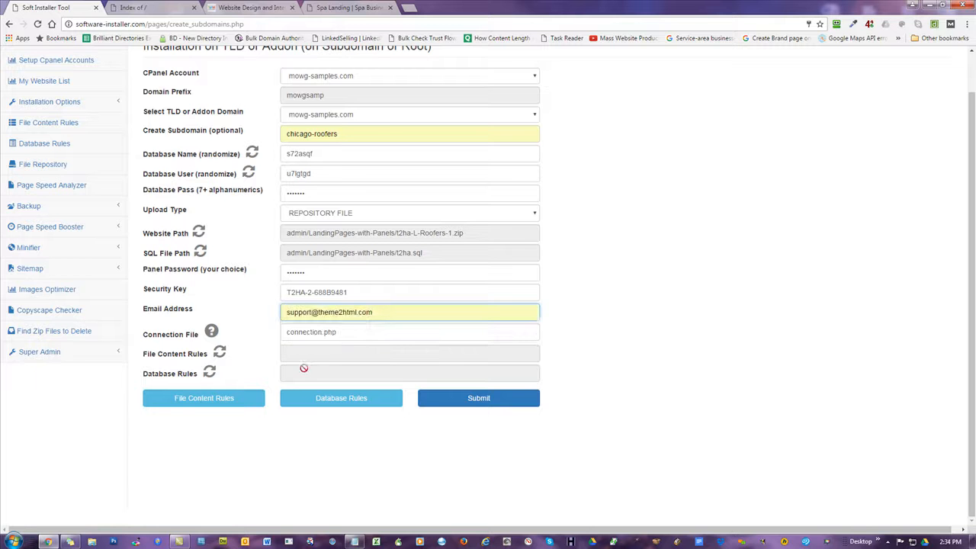
pyautogui.click(479, 398)
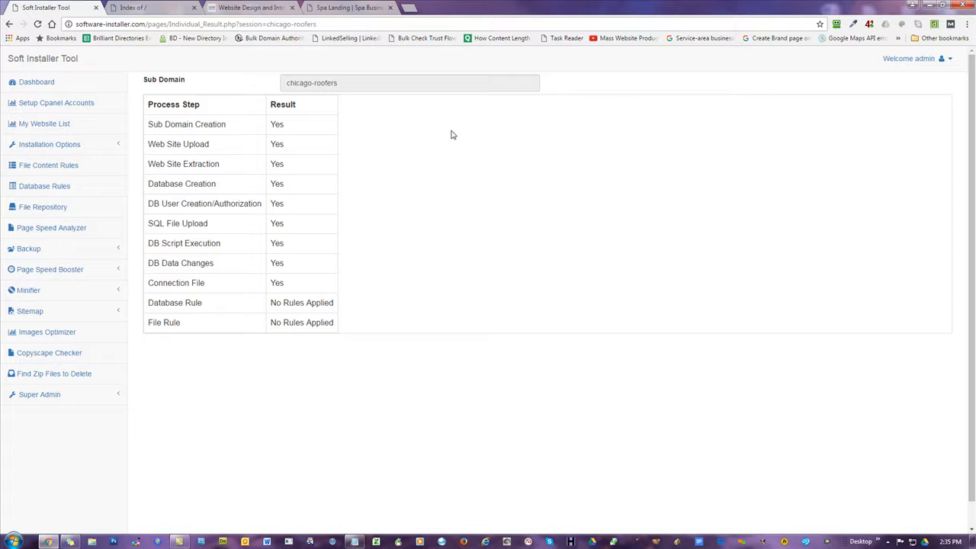
# Switch to the mowg-samples.com directory listing and put the cursor at the start of its address.
pyautogui.click(141, 9)
pyautogui.click(101, 23)
pyautogui.press('Home')
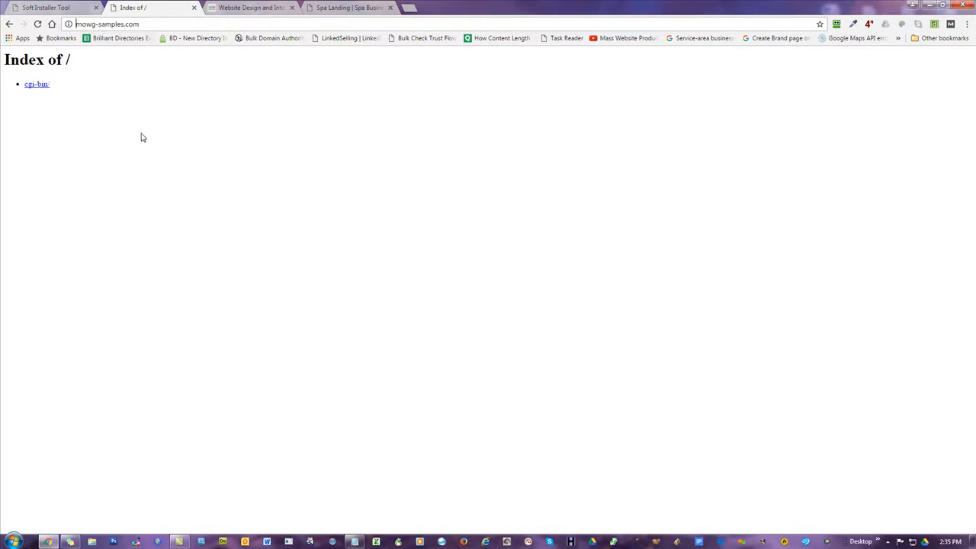
# Reload the listing to see the chicago-roofers folder, then load chicago-roofers.mowg-samples.com.
pyautogui.click(38, 24)
pyautogui.click(76, 24)
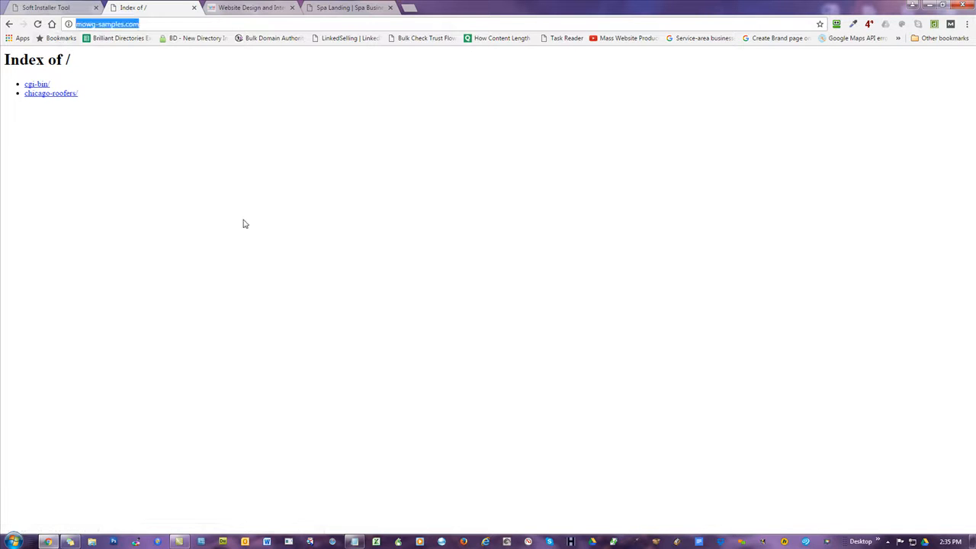
pyautogui.press('Home')
pyautogui.write('chicago-roof')
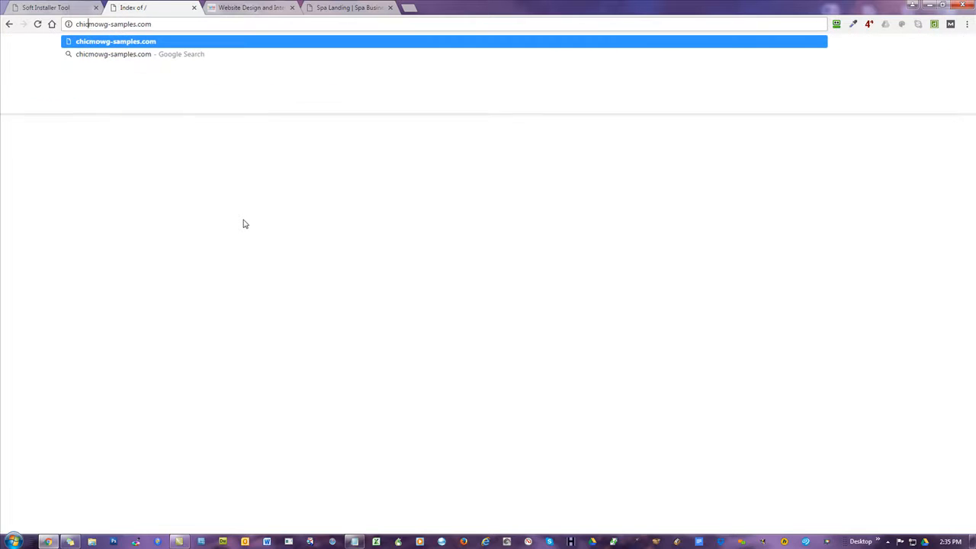
pyautogui.write('ers')
pyautogui.press('BackSpace')
pyautogui.press('BackSpace')
pyautogui.press('BackSpace')
pyautogui.write('ers.')
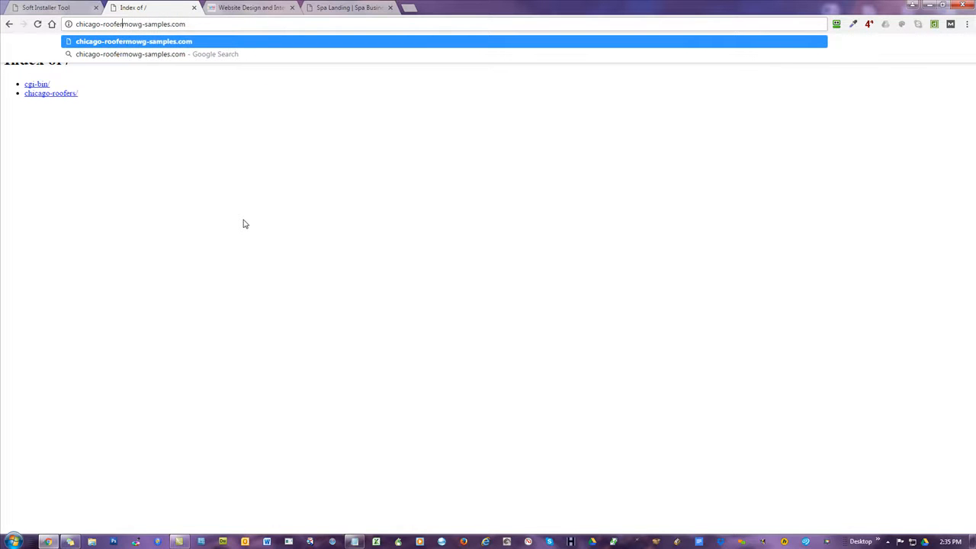
pyautogui.press('Return')
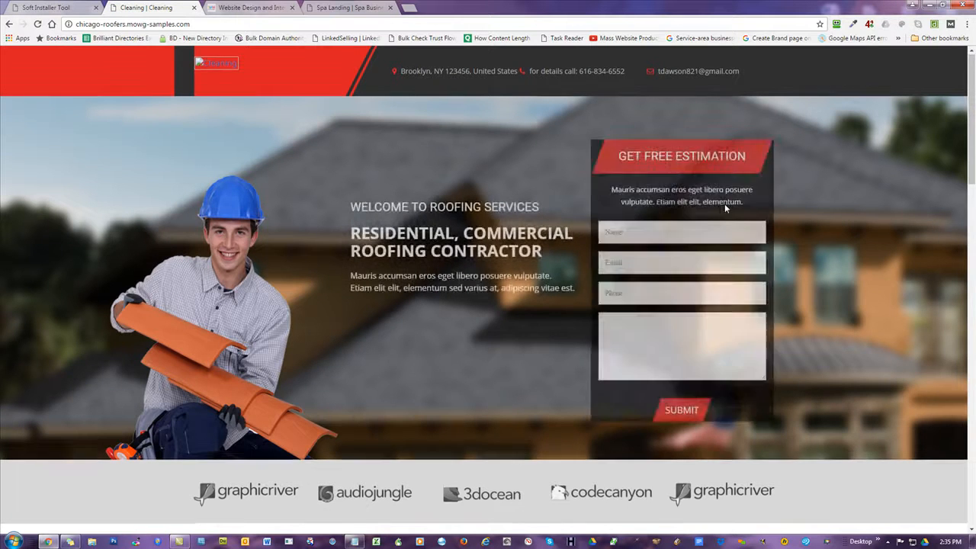
# Scroll through the Roofing Services landing page and return to its top.
pyautogui.scroll(-8, 725, 204)
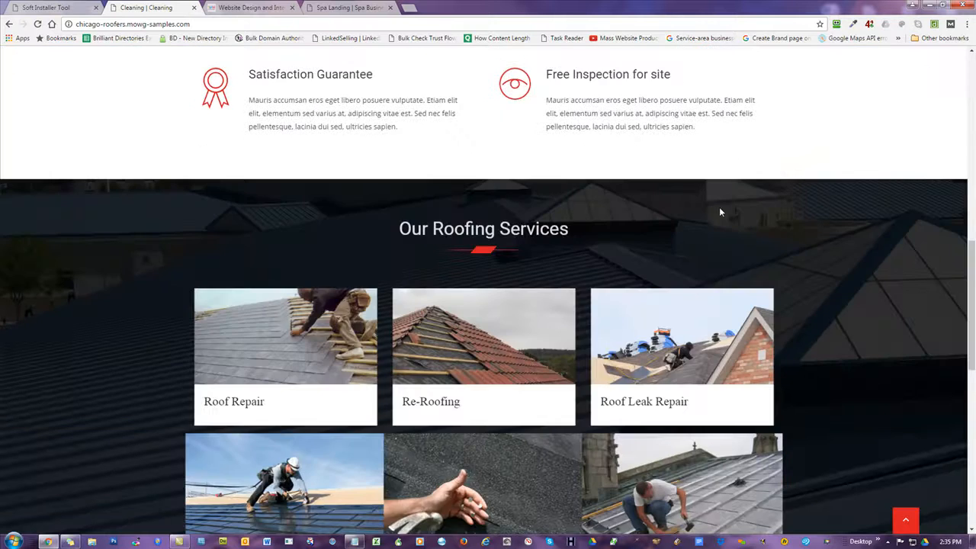
pyautogui.scroll(-3, 719, 211)
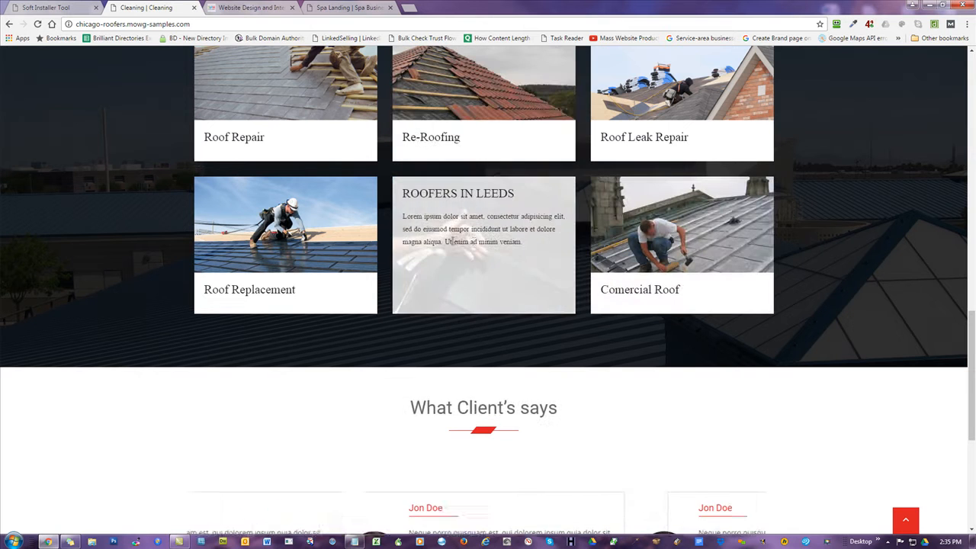
pyautogui.scroll(-4, 477, 229)
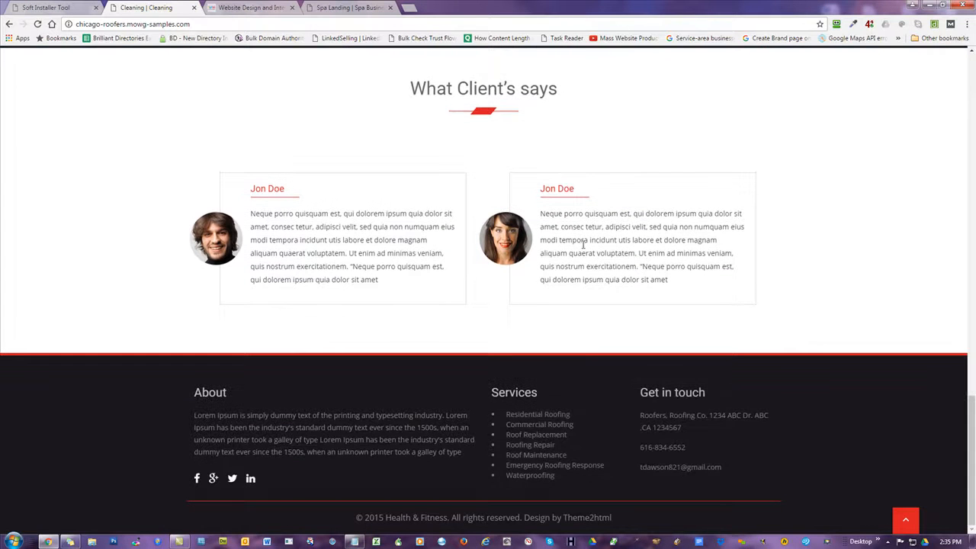
pyautogui.click(906, 520)
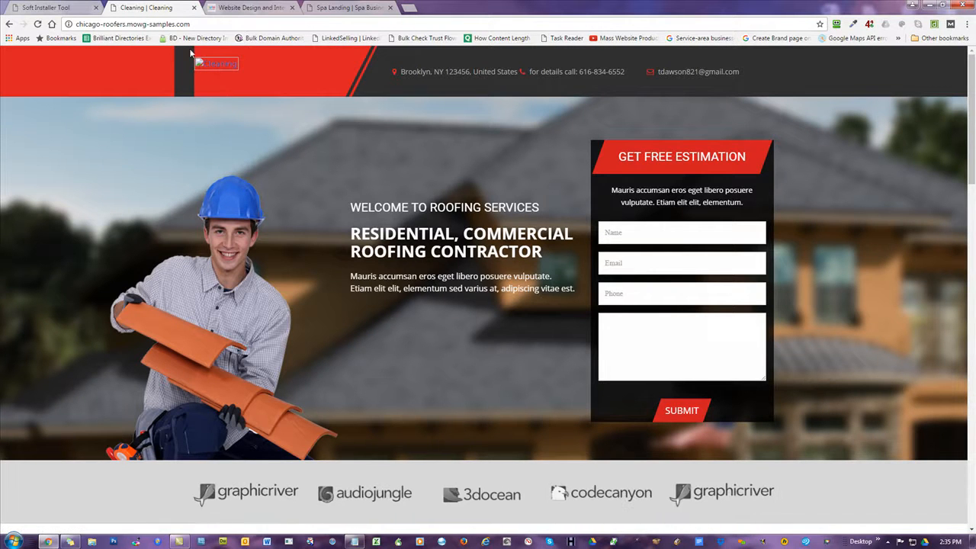
# Append /administrator to the site address and load the admin login page.
pyautogui.click(214, 21)
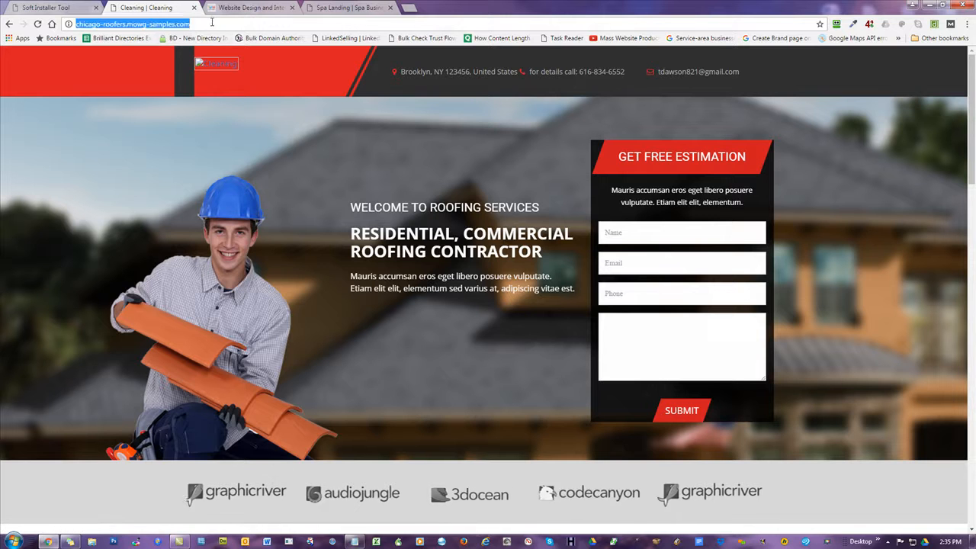
pyautogui.click(224, 178)
pyautogui.write('a')
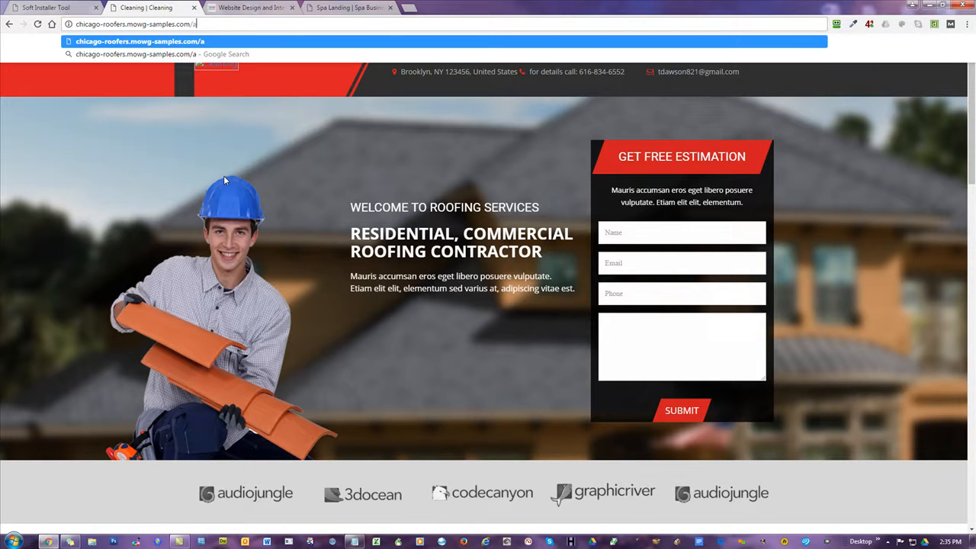
pyautogui.write('dministrator')
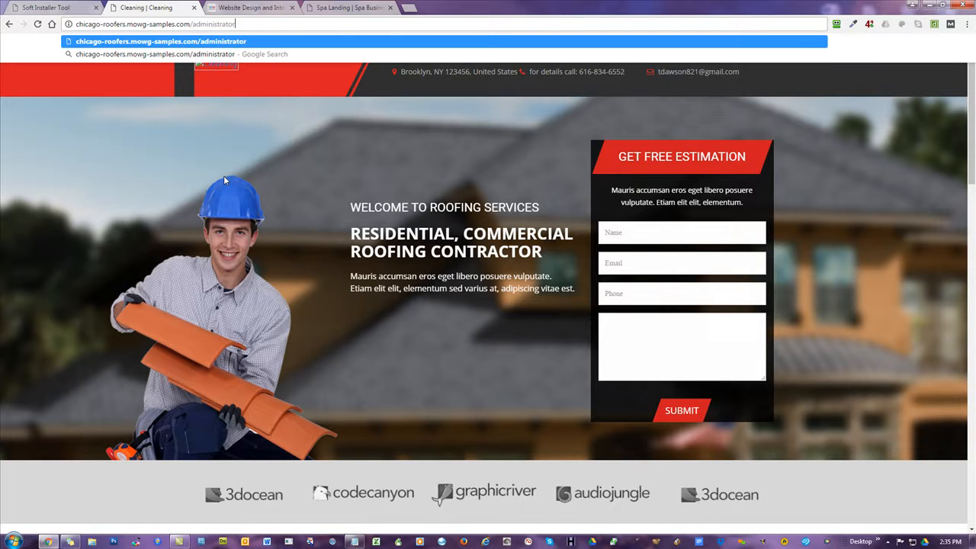
pyautogui.press('Return')
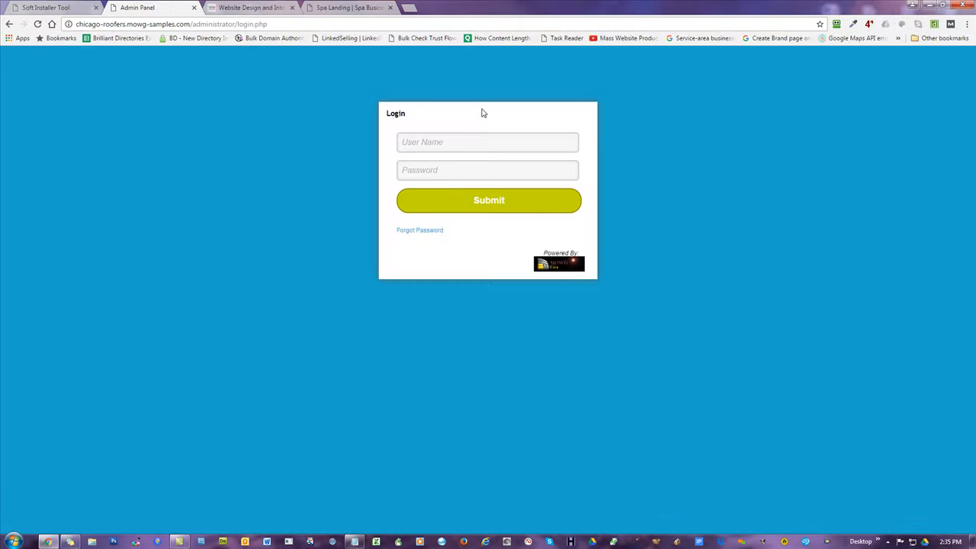
# Sign in as admin, let Chrome save the password, and open Global Settings.
pyautogui.click(457, 142)
pyautogui.write('admi')
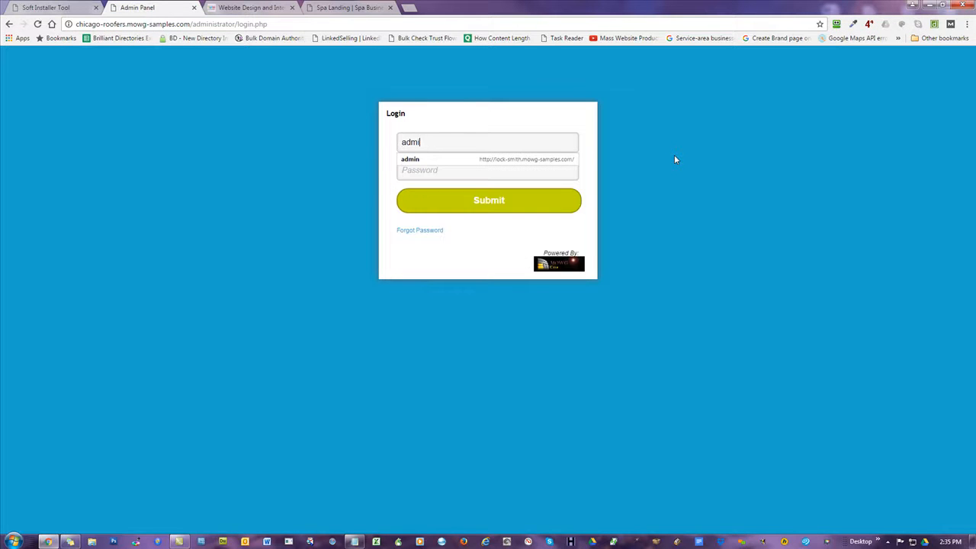
pyautogui.write('n')
pyautogui.press('Tab')
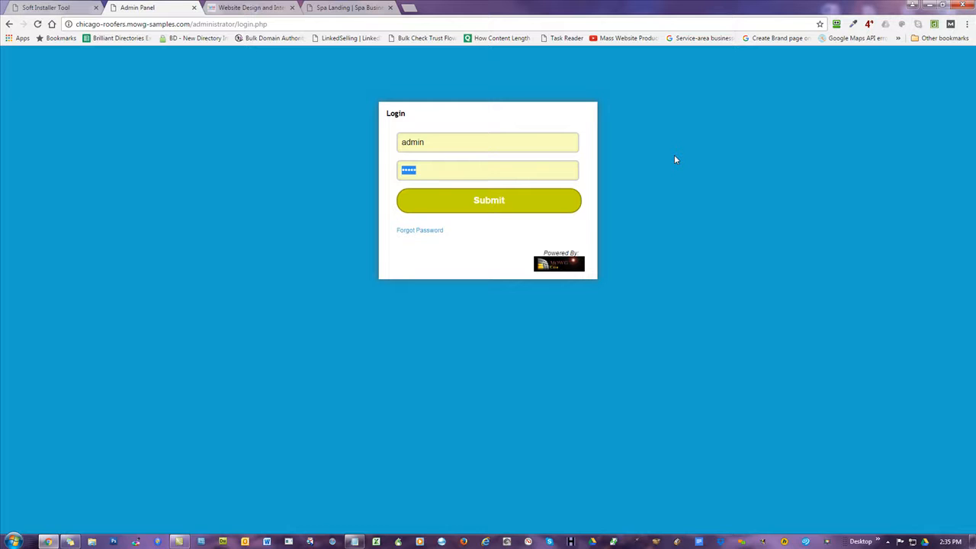
pyautogui.write('a')
pyautogui.press('Return')
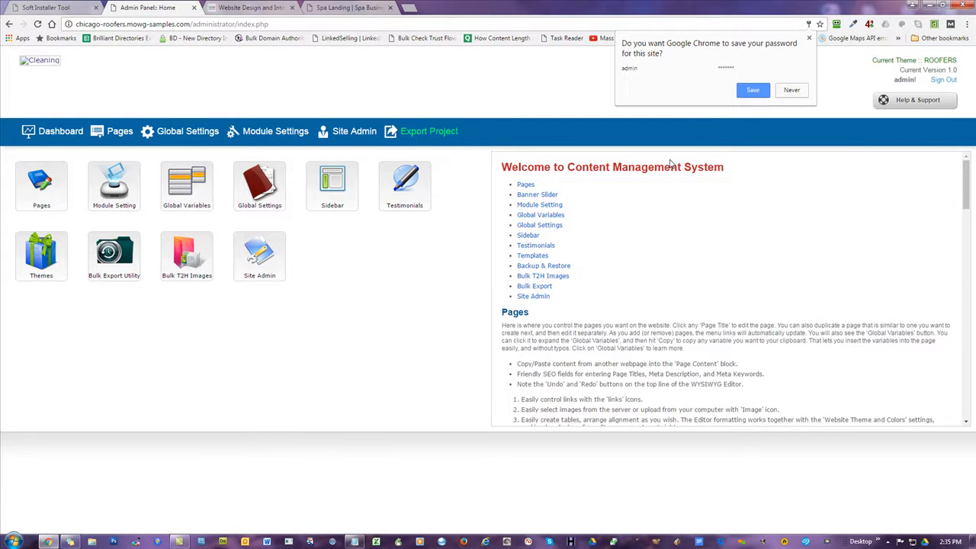
pyautogui.click(757, 91)
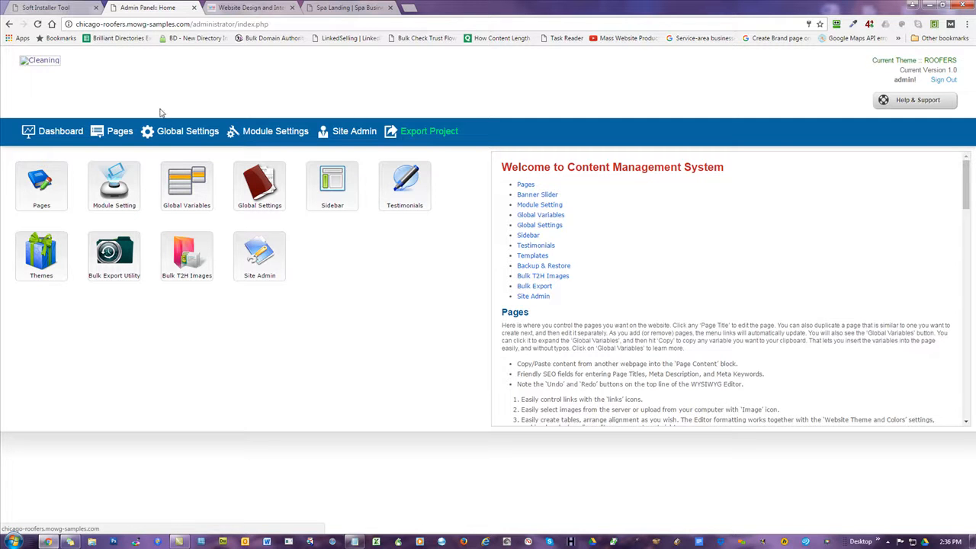
pyautogui.click(186, 133)
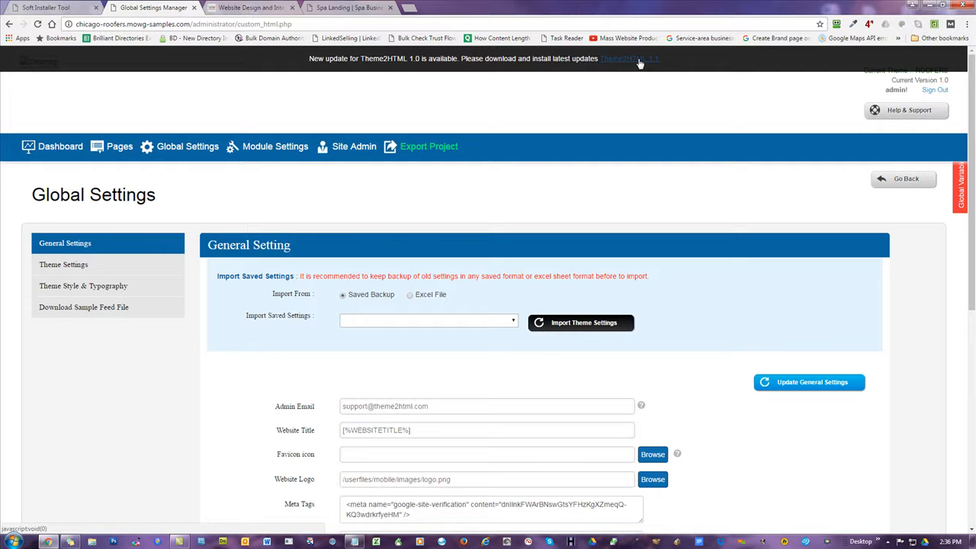
# Set Images/logo.png as the website logo and update the general settings.
pyautogui.click(653, 479)
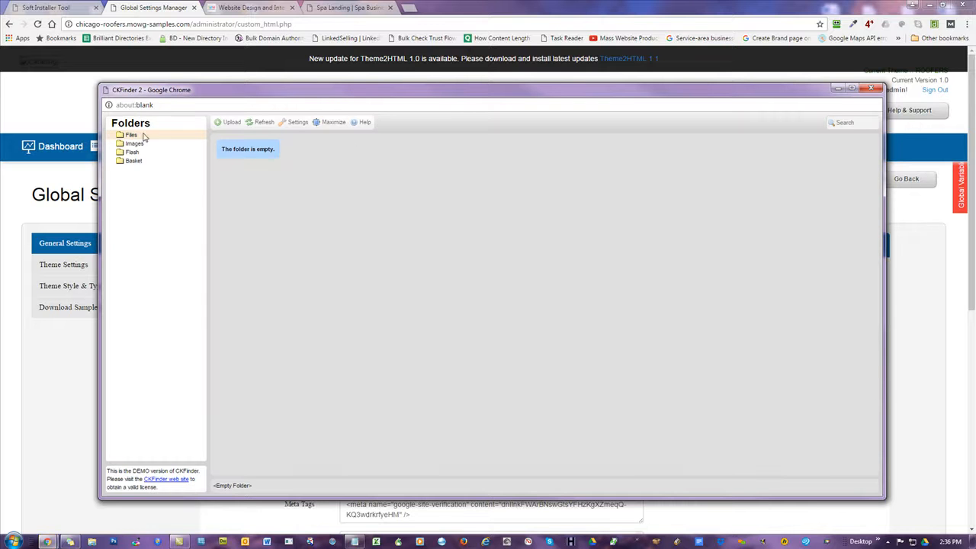
pyautogui.click(152, 144)
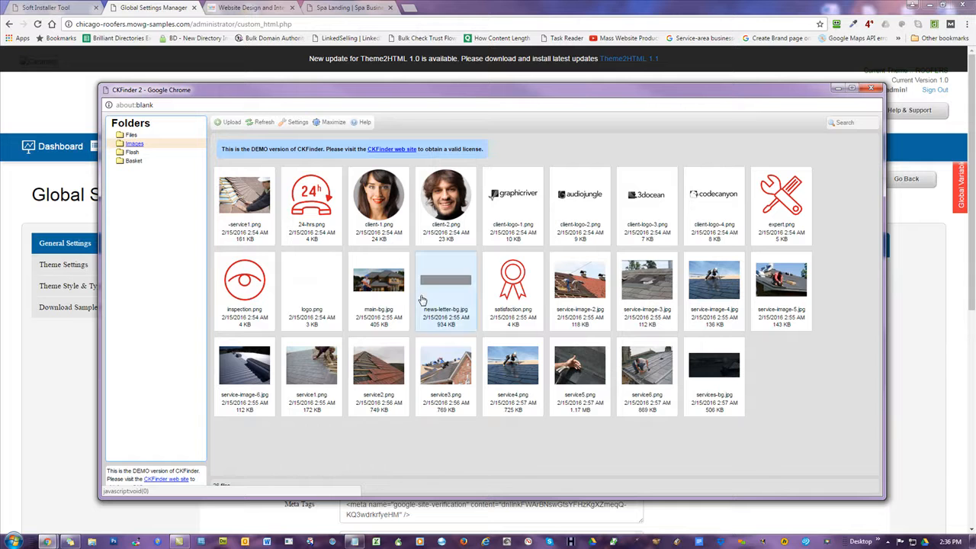
pyautogui.doubleClick(307, 284)
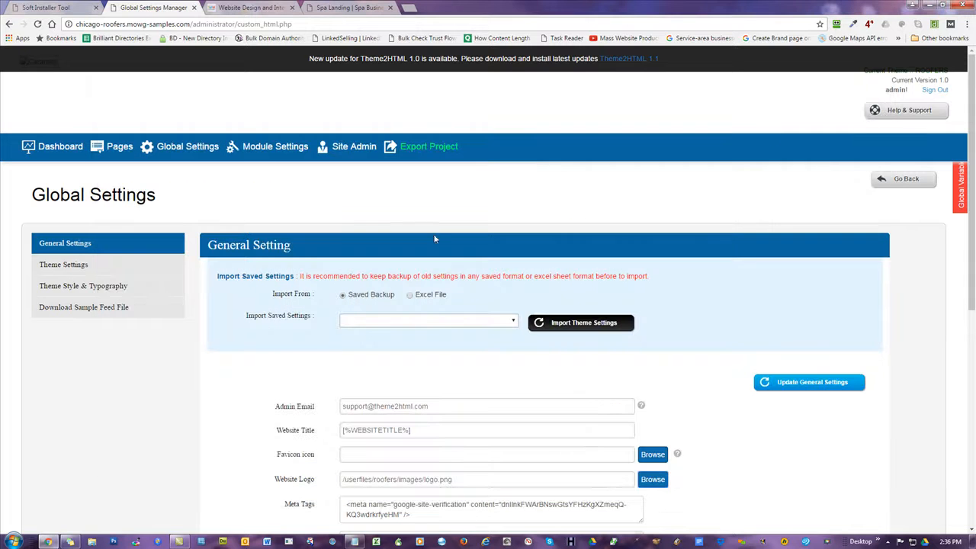
pyautogui.click(834, 384)
# Check the new logo on the live roofing site, then install the Theme2HTML 1.1 update.
pyautogui.click(63, 83)
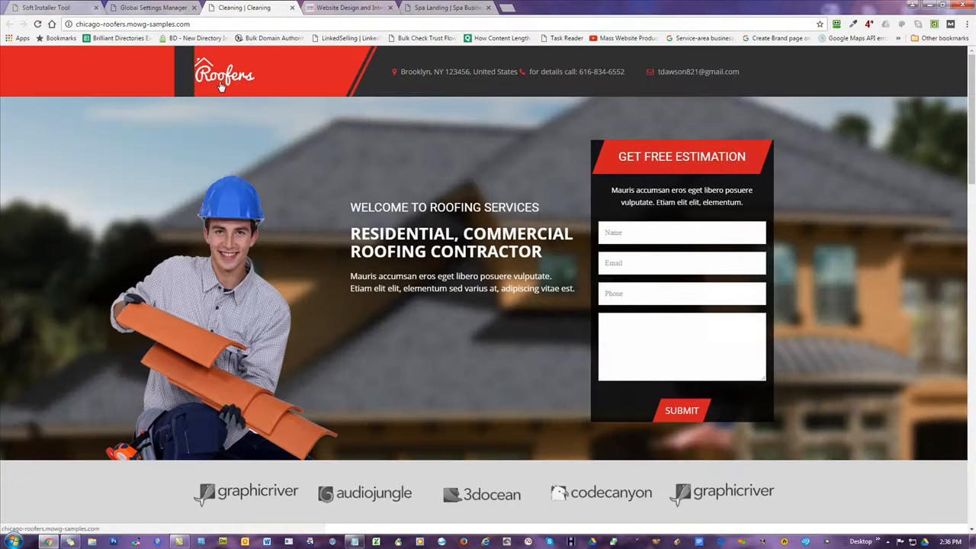
pyautogui.scroll(-5, 344, 170)
pyautogui.scroll(5, 371, 168)
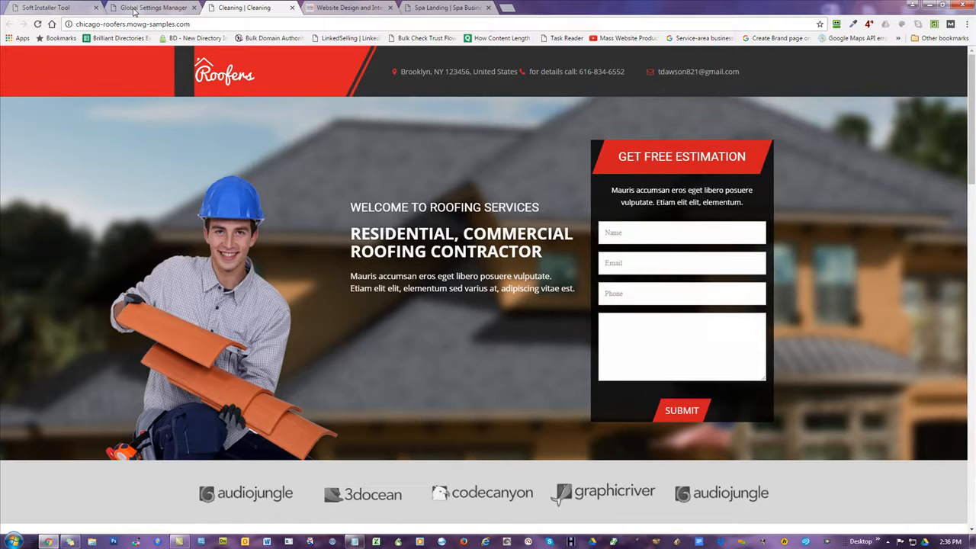
pyautogui.hotkey('ctrl', 'shift', 'Tab')
pyautogui.click(615, 59)
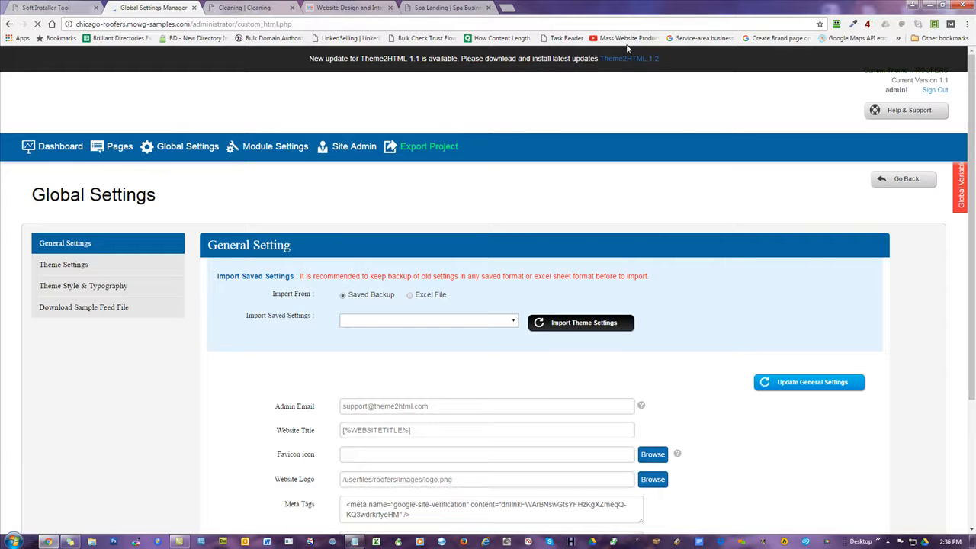
# Apply successive Theme2HTML updates from 1.2 through 1.8, then return to the installer results tab.
pyautogui.click(627, 61)
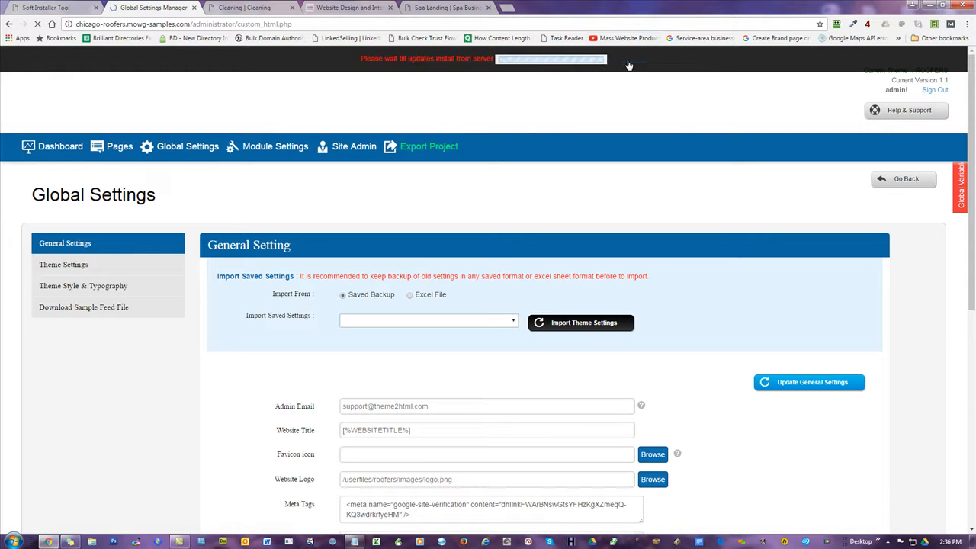
pyautogui.click(628, 61)
pyautogui.click(627, 61)
pyautogui.click(627, 61)
pyautogui.click(628, 61)
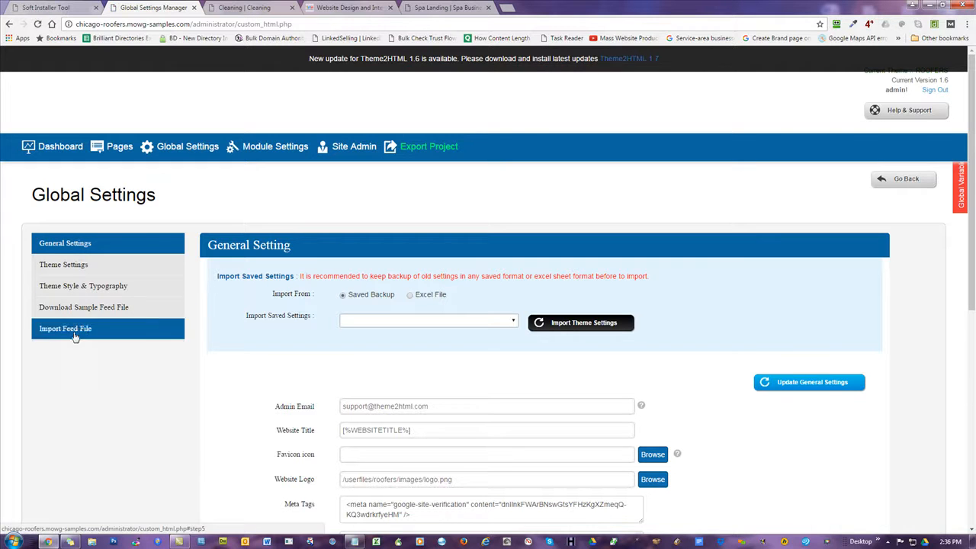
pyautogui.click(641, 60)
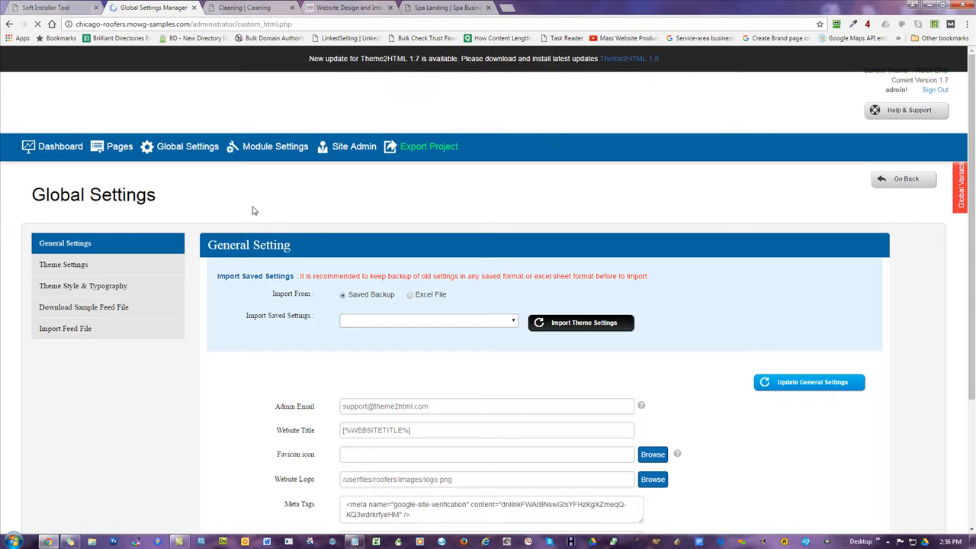
pyautogui.click(633, 61)
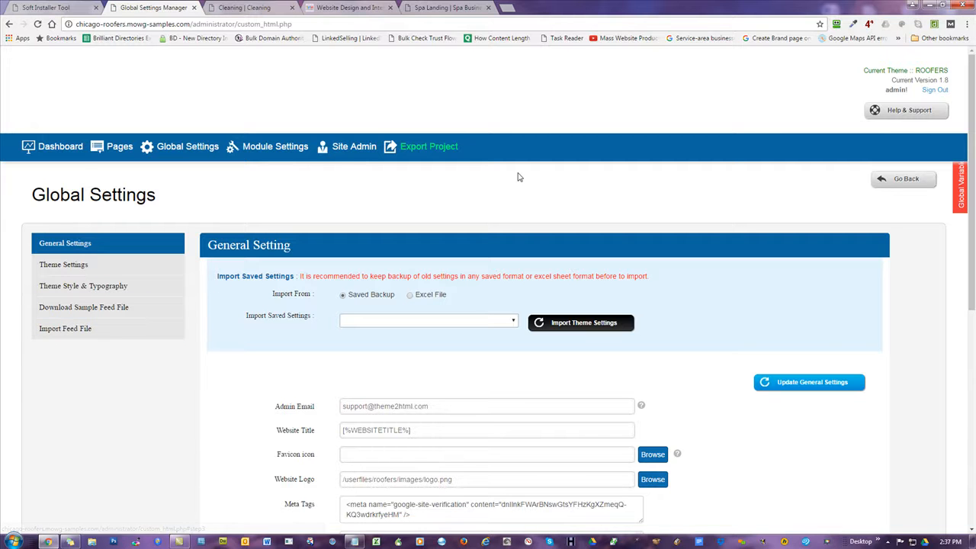
pyautogui.scroll(-3, 514, 155)
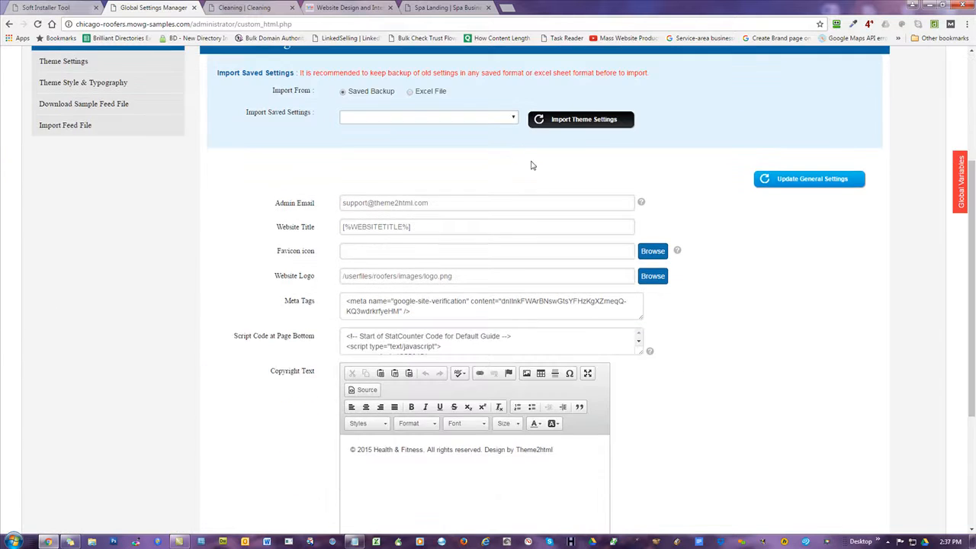
pyautogui.scroll(3, 527, 160)
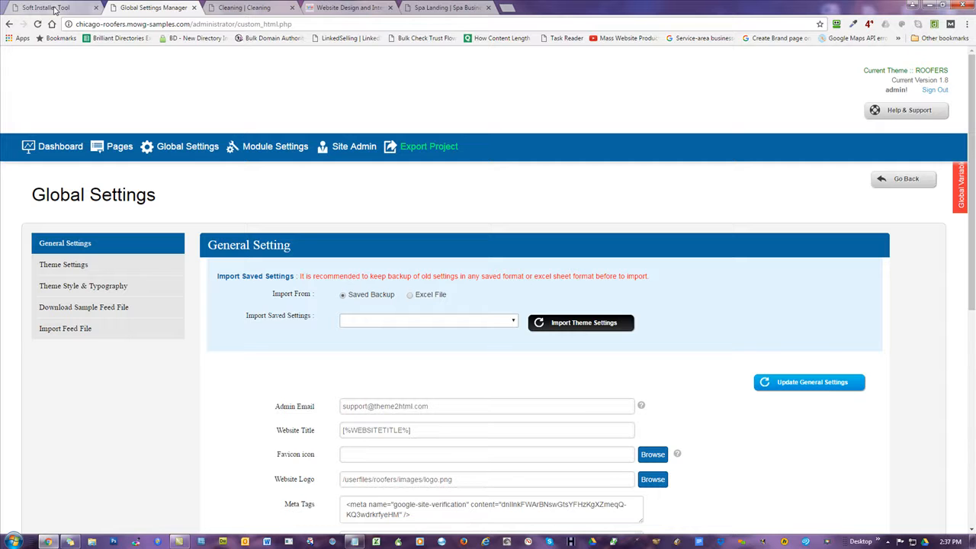
pyautogui.click(235, 11)
pyautogui.click(47, 8)
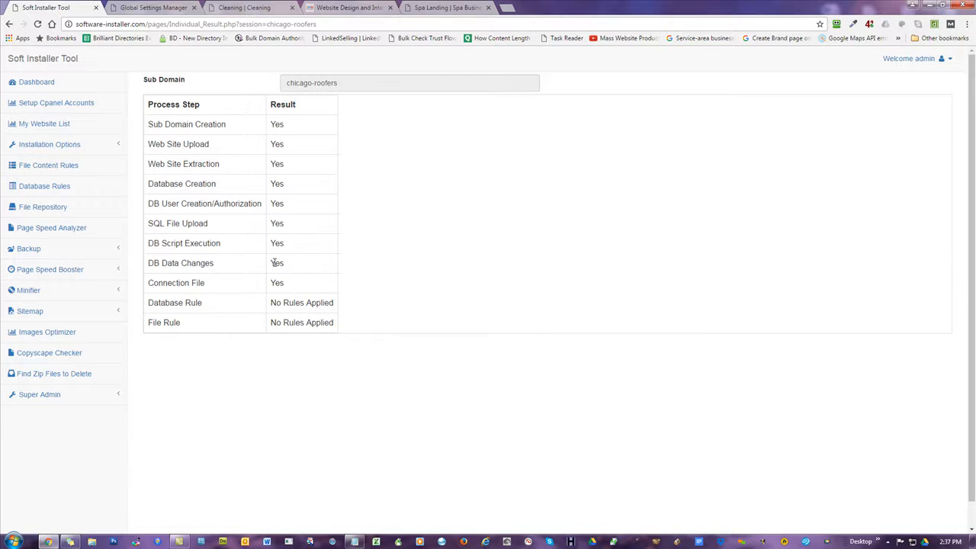
# Review the zip file, connection.php and SQL file lines in the notes, then bring the installer results forward.
pyautogui.scroll(-1, 447, 259)
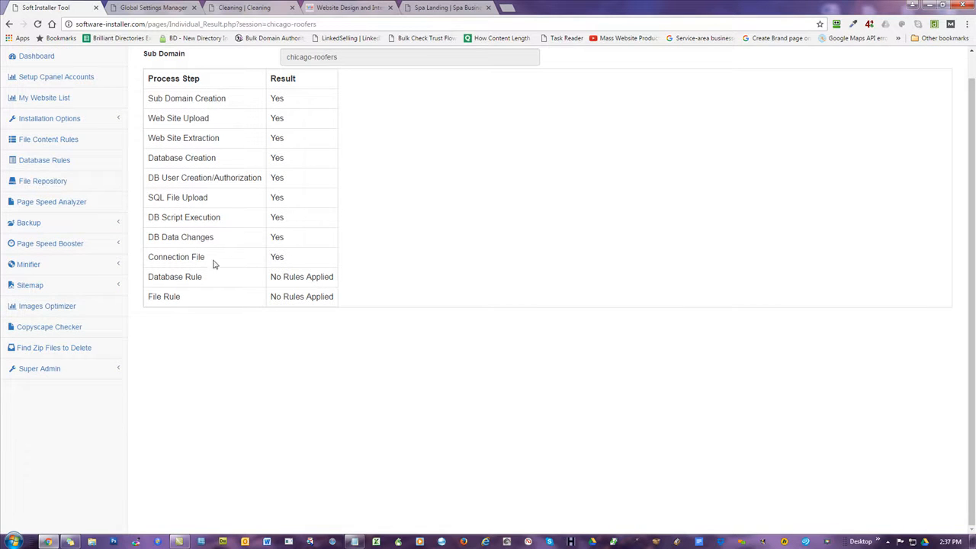
pyautogui.click(355, 542)
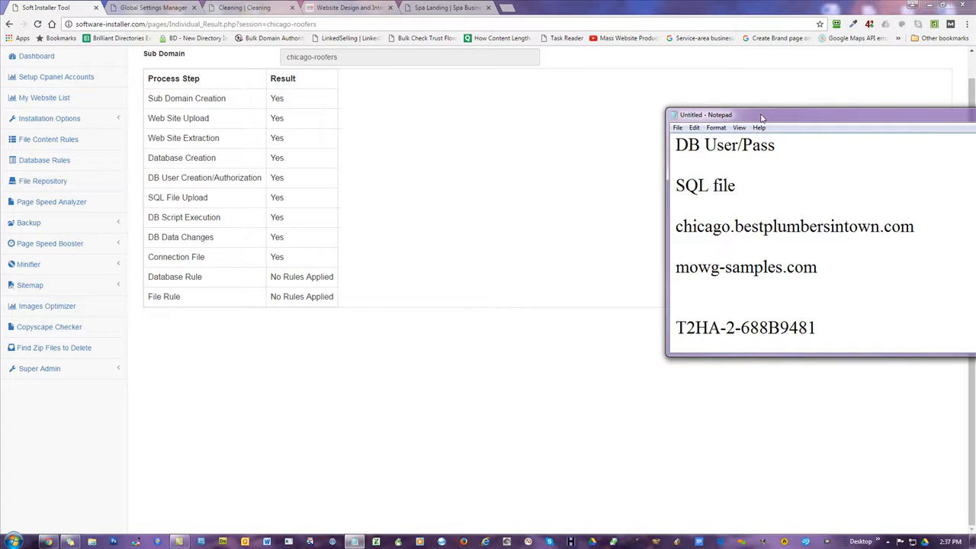
pyautogui.scroll(2, 776, 224)
pyautogui.moveTo(786, 186); pyautogui.dragTo(676, 187)
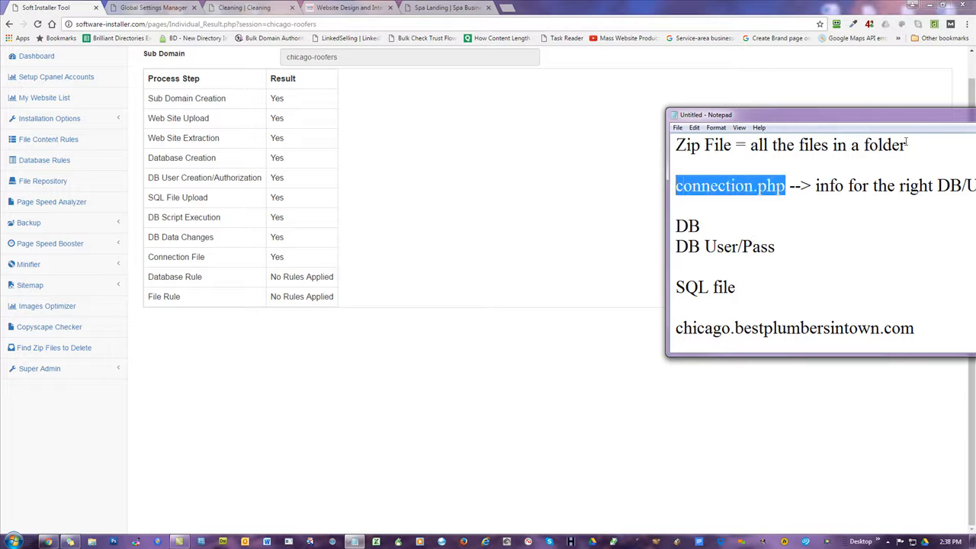
pyautogui.moveTo(910, 144); pyautogui.dragTo(669, 144)
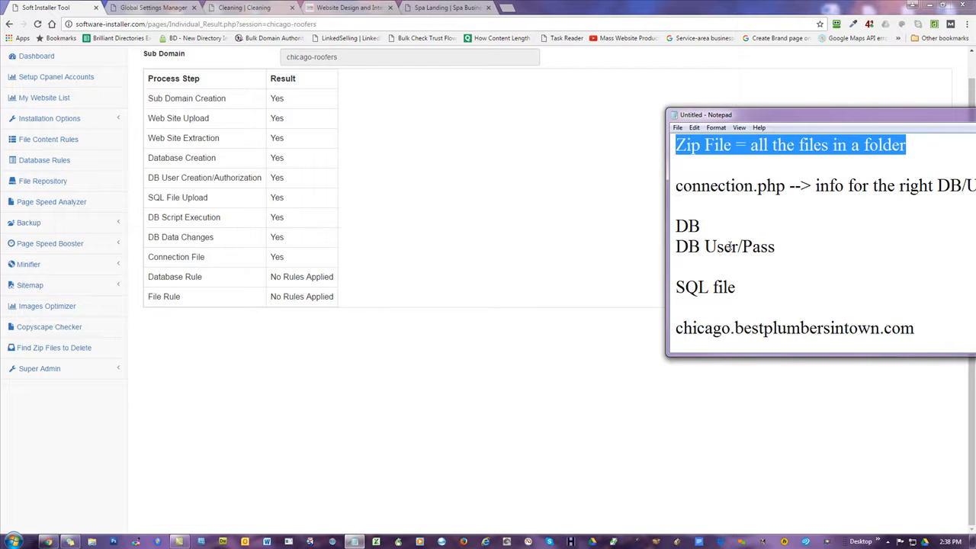
pyautogui.moveTo(749, 288); pyautogui.dragTo(675, 225)
pyautogui.click(766, 215)
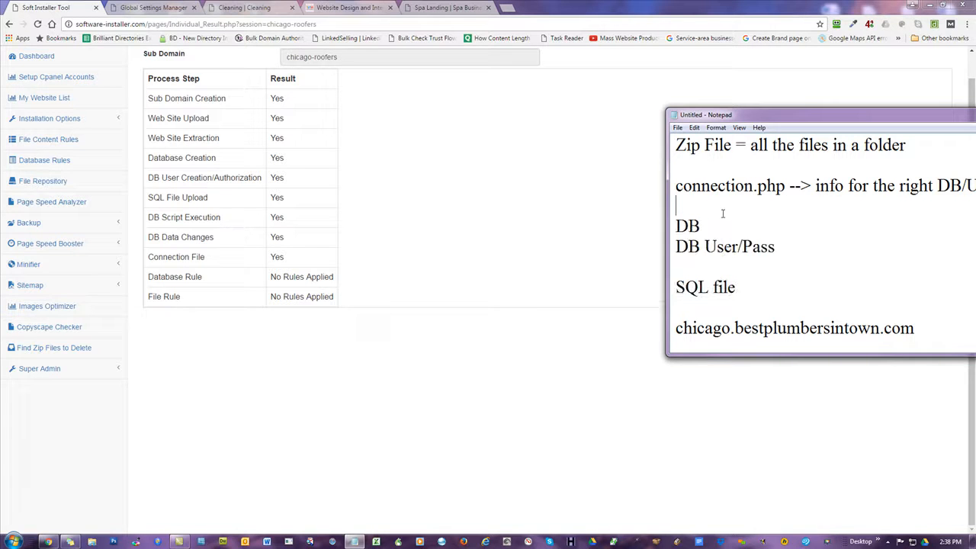
pyautogui.click(537, 192)
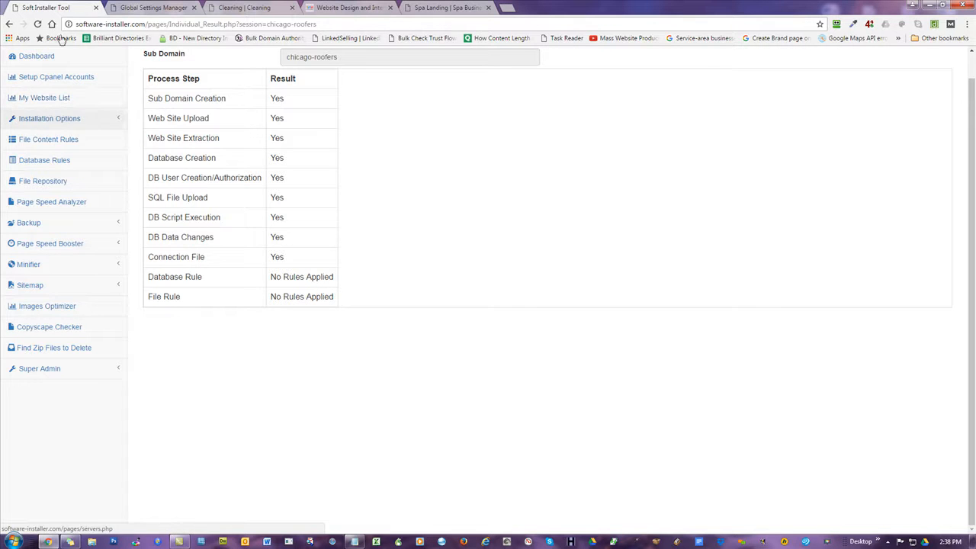
# Close all other browser tabs and open the Individual Installation form.
pyautogui.rightClick(55, 7)
pyautogui.click(139, 100)
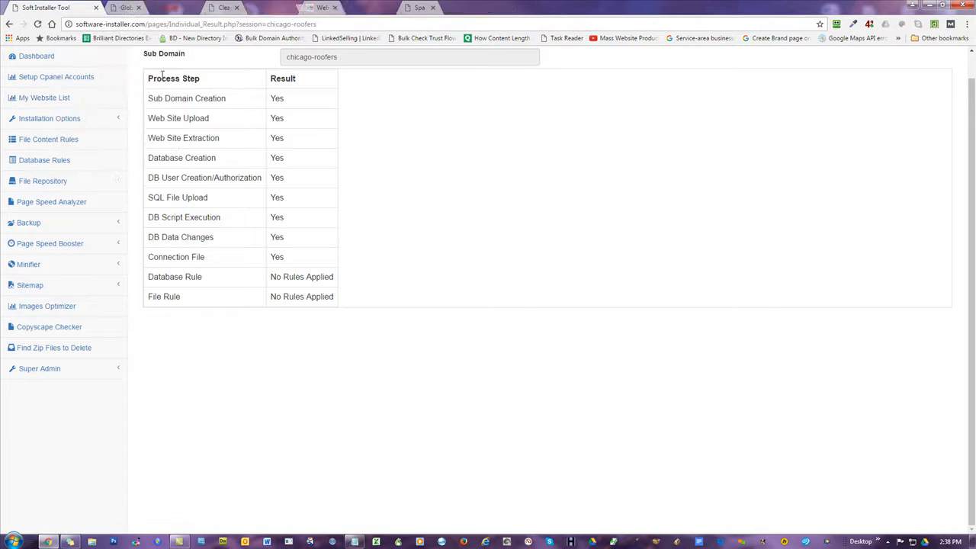
pyautogui.click(54, 119)
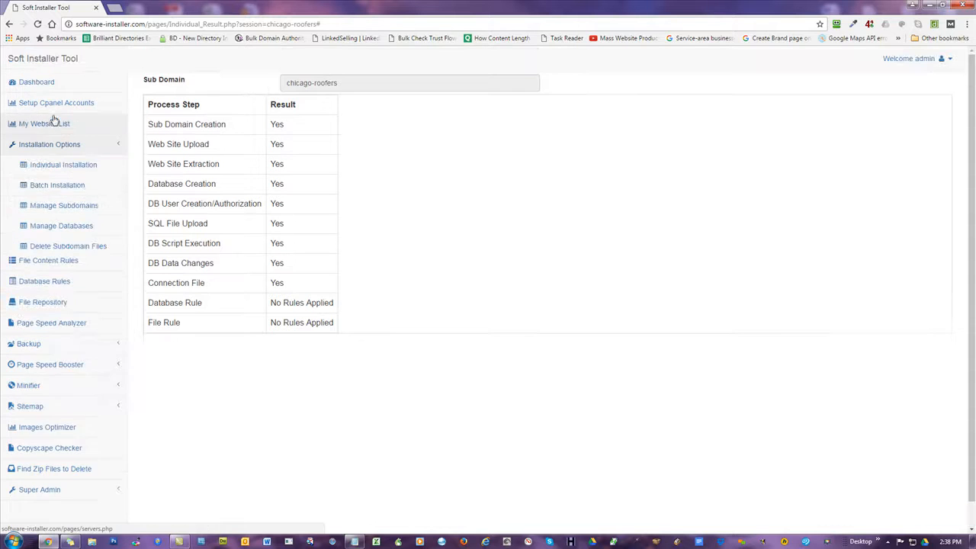
pyautogui.click(71, 169)
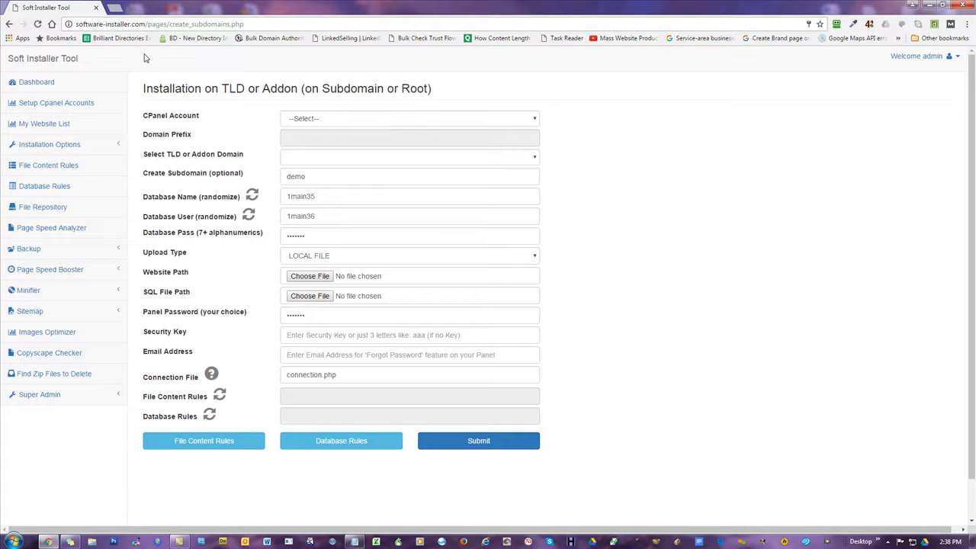
# Load the chicago-roofers /administrator Themes page in a new tab, then return to the installer.
pyautogui.click(115, 8)
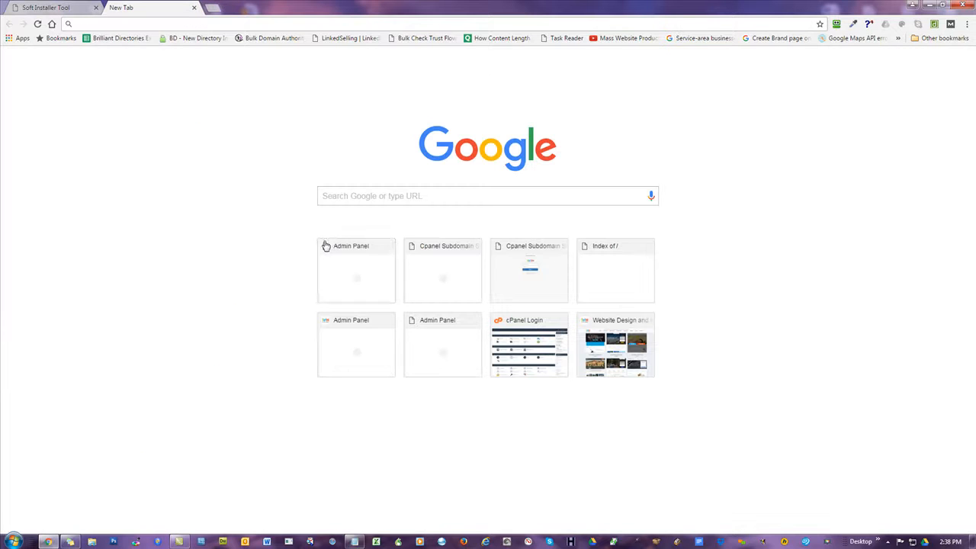
pyautogui.write('chicago-roofers.mowg-samples.com')
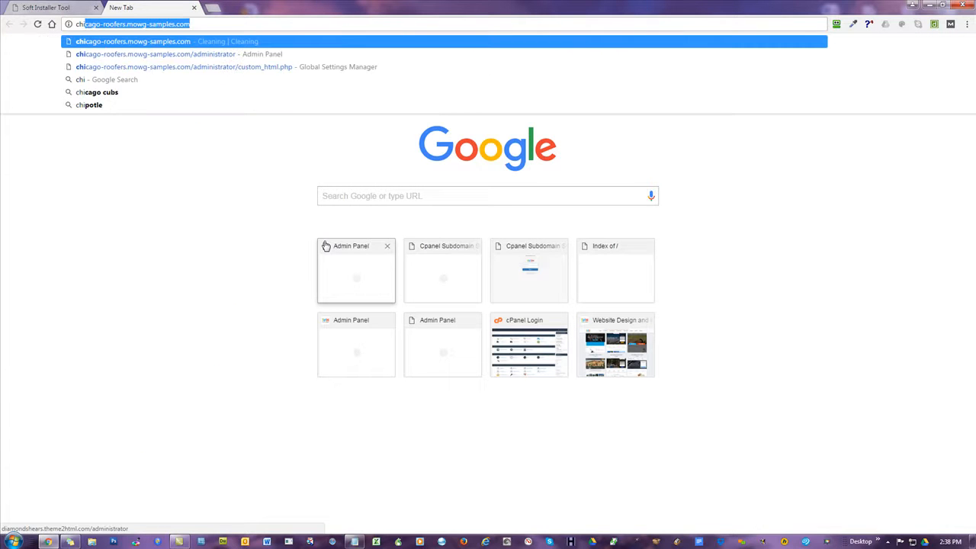
pyautogui.press('Down')
pyautogui.press('Return')
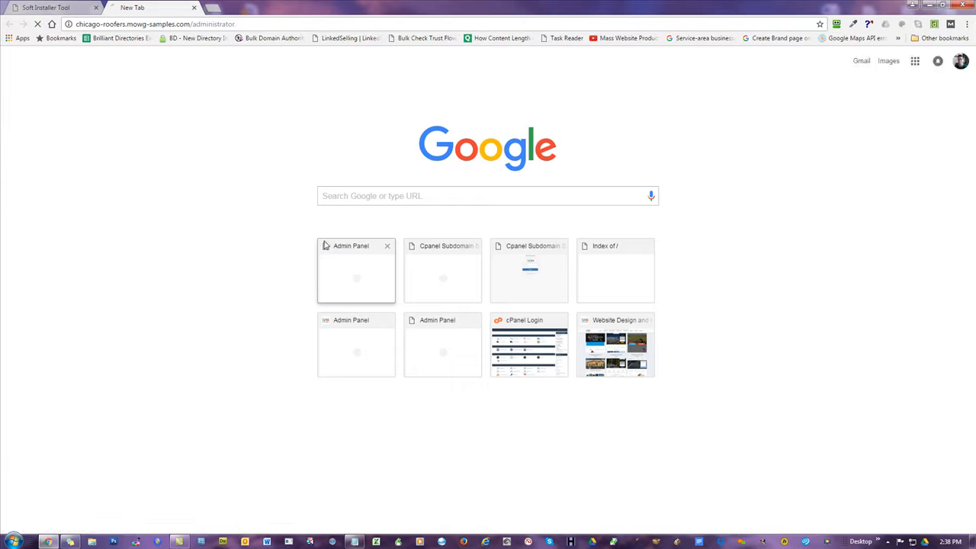
pyautogui.click(56, 241)
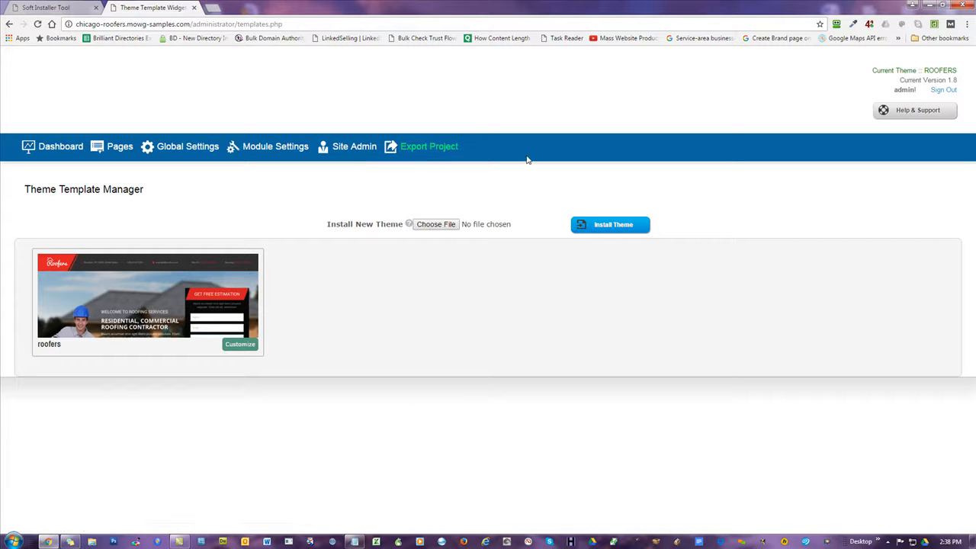
pyautogui.click(61, 9)
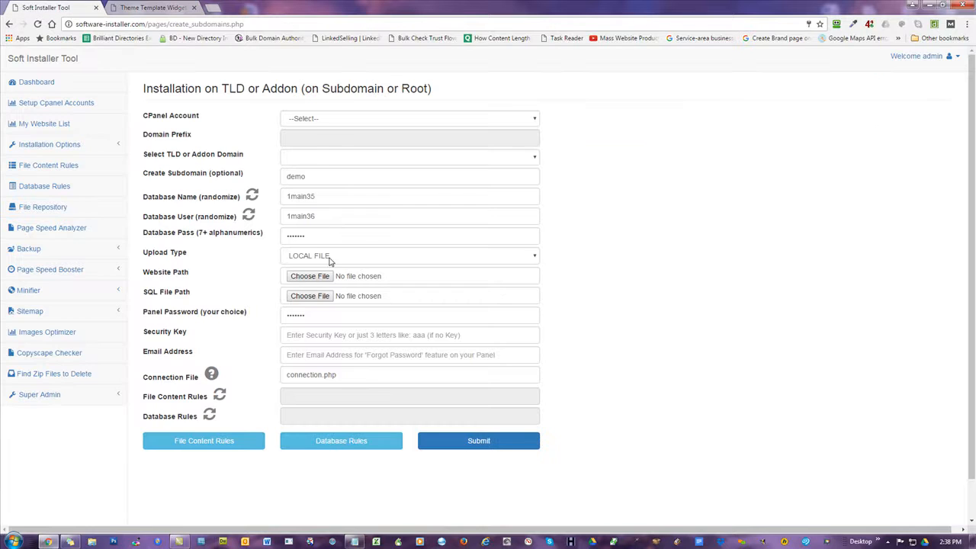
# Set the cPanel account to mowg-samples.com and replace subdomain demo with chicago-roofers.
pyautogui.click(319, 120)
pyautogui.scroll(-18, 392, 218)
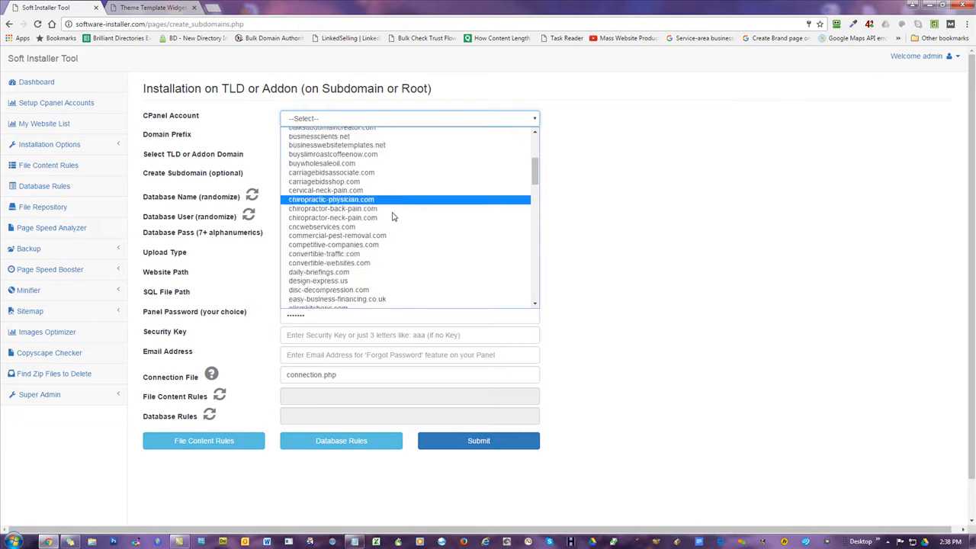
pyautogui.scroll(-3, 359, 197)
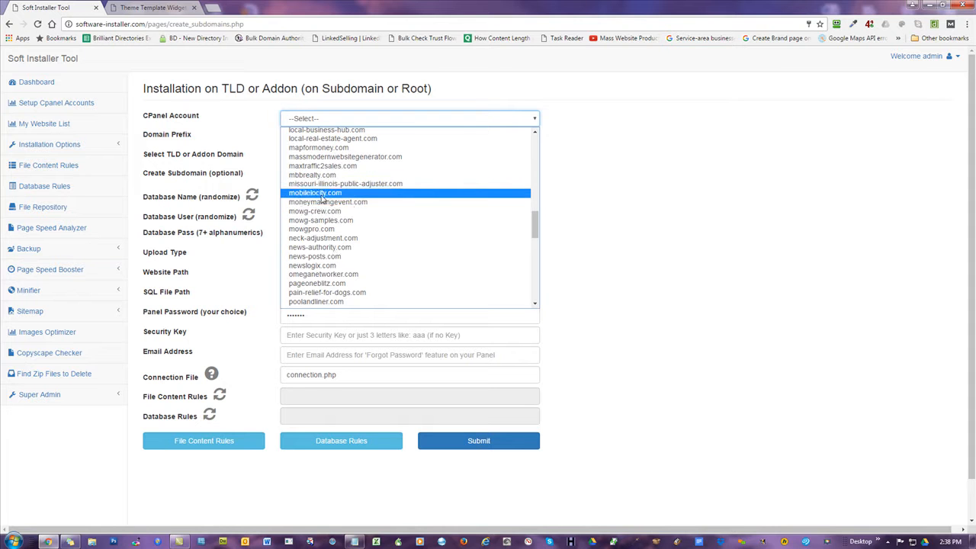
pyautogui.click(333, 220)
pyautogui.doubleClick(328, 177)
pyautogui.press('BackSpace')
pyautogui.press('BackSpace')
pyautogui.write('chi')
pyautogui.press('Down')
pyautogui.press('Return')
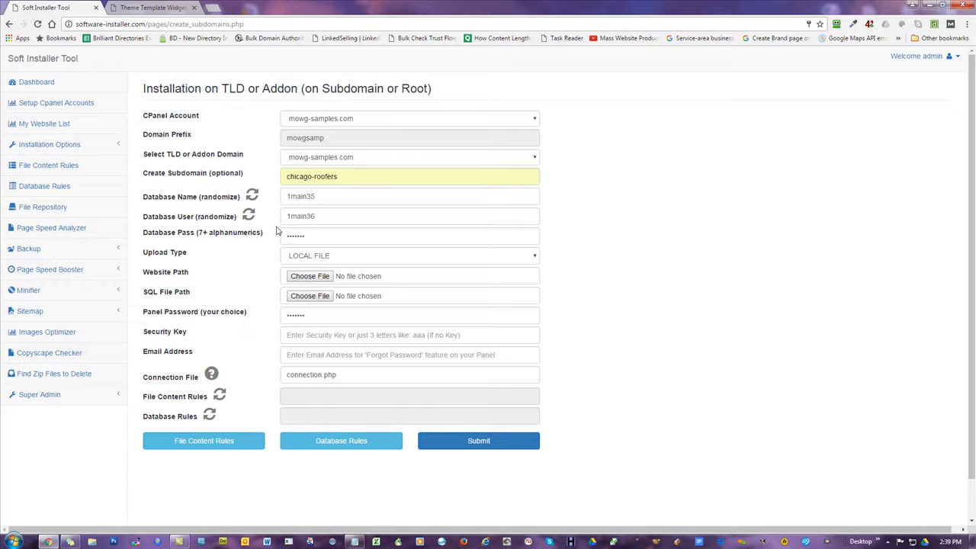
# Delete the database name 1main35 and user 1main36, then view the theme manager.
pyautogui.doubleClick(375, 196)
pyautogui.press('BackSpace')
pyautogui.doubleClick(340, 217)
pyautogui.press('BackSpace')
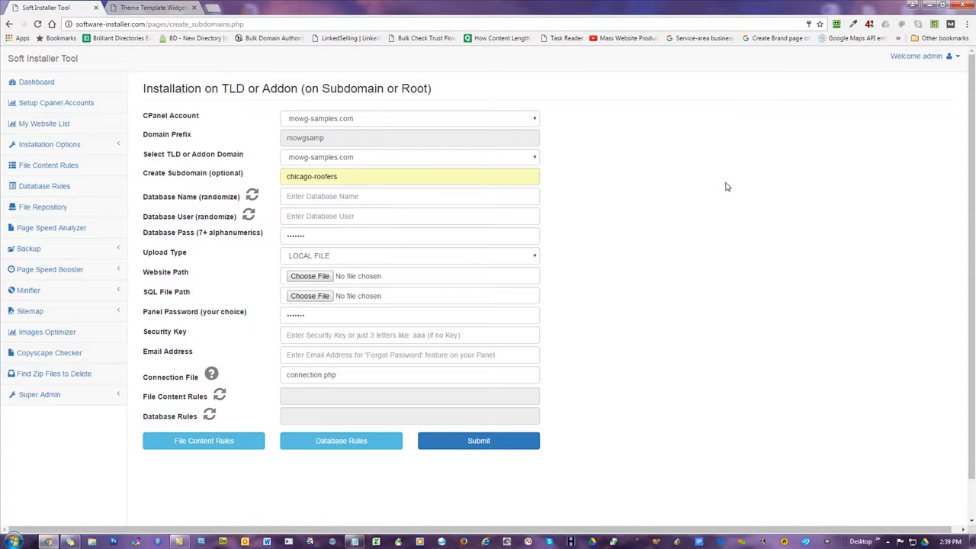
pyautogui.click(167, 8)
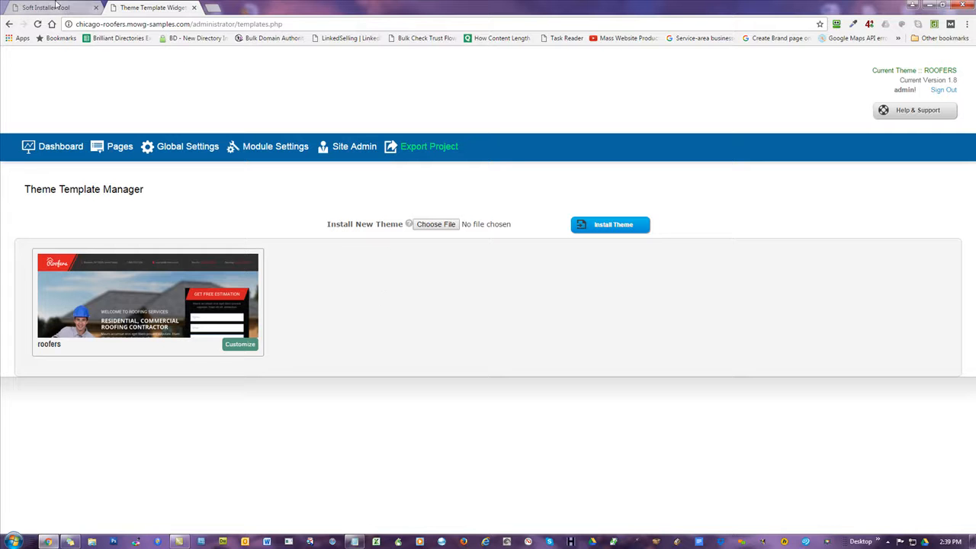
# Back on the installer form, erase the saved database password, leaving all database fields empty.
pyautogui.click(53, 7)
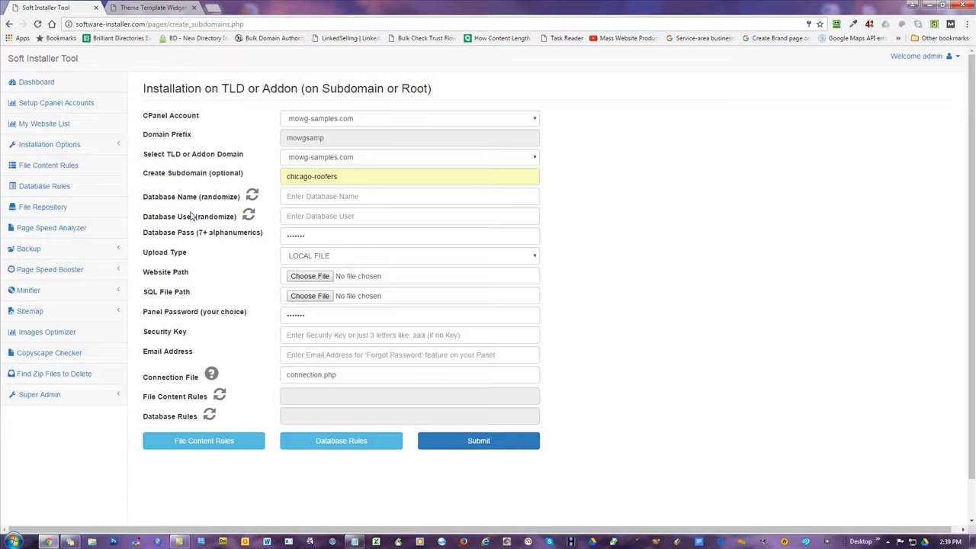
pyautogui.click(337, 198)
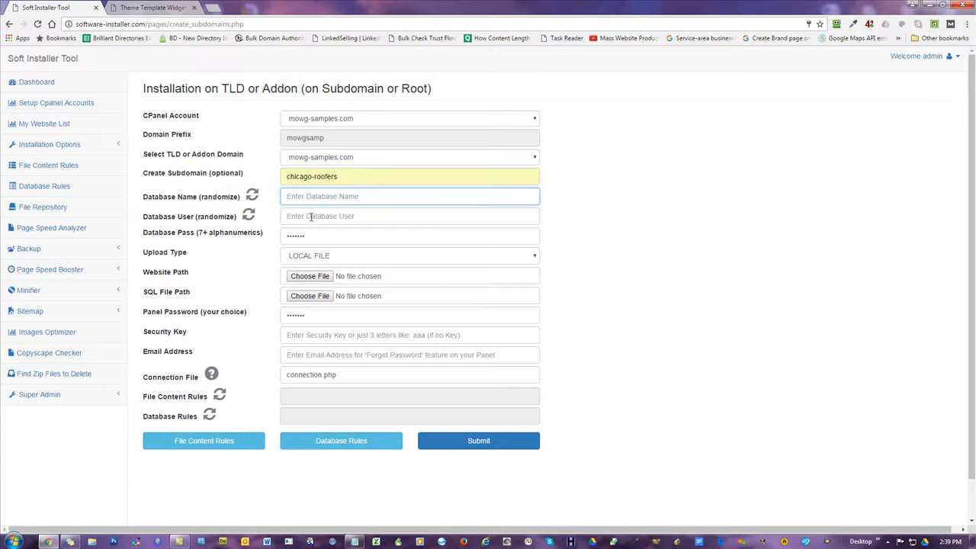
pyautogui.click(742, 257)
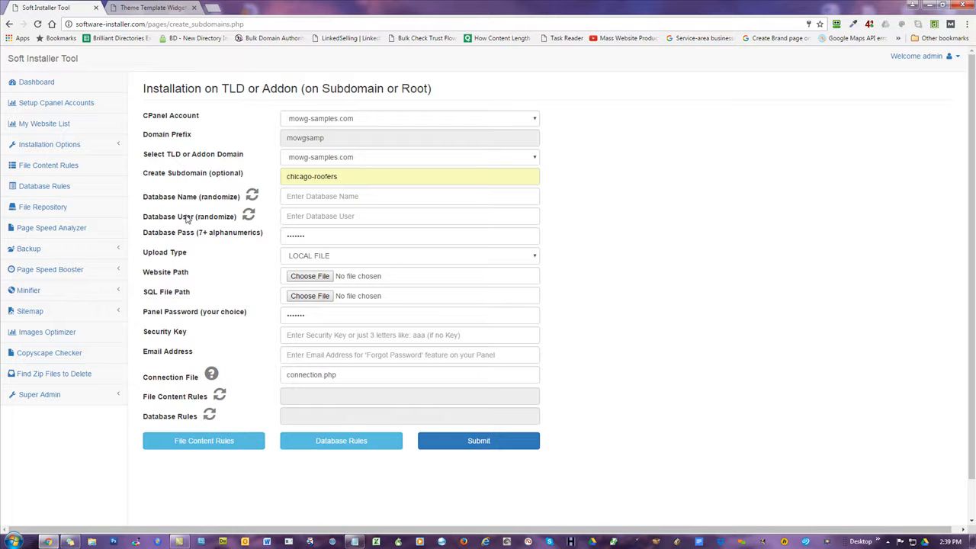
pyautogui.click(308, 237)
pyautogui.hotkey('ctrl', 'a')
pyautogui.press('BackSpace')
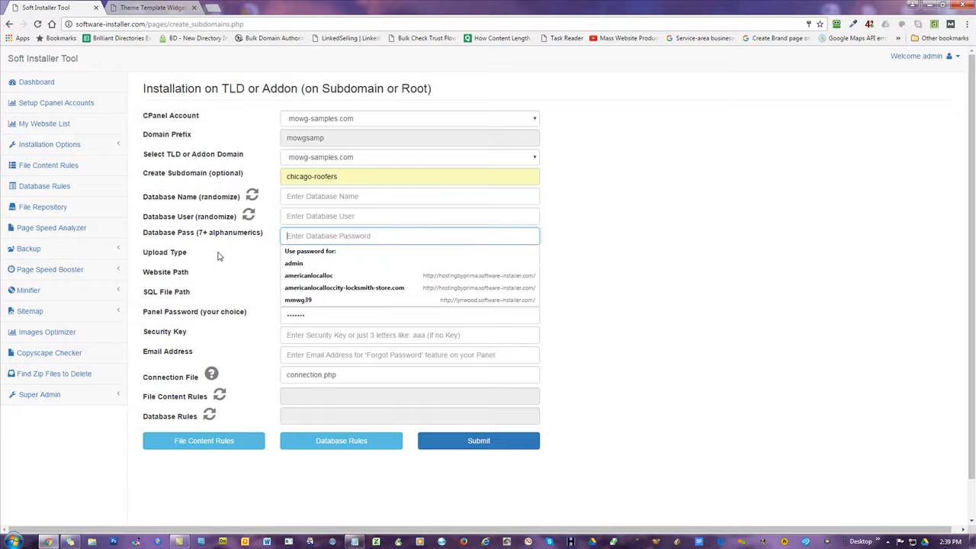
pyautogui.click(776, 182)
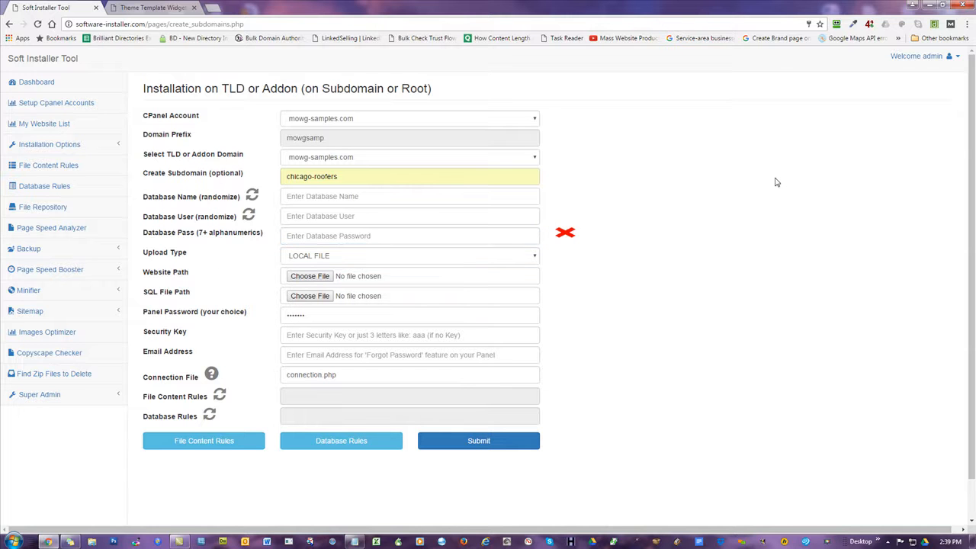
pyautogui.click(347, 261)
# Use REPOSITORY FILE upload with website file admin/LandingPages-Only/t2ha-L-Spa-1.zip.
pyautogui.click(334, 279)
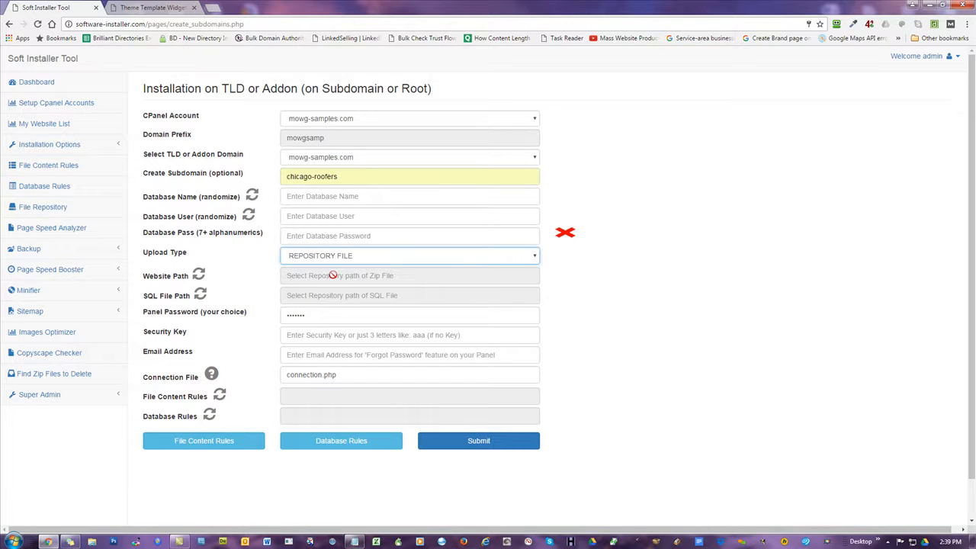
pyautogui.click(198, 277)
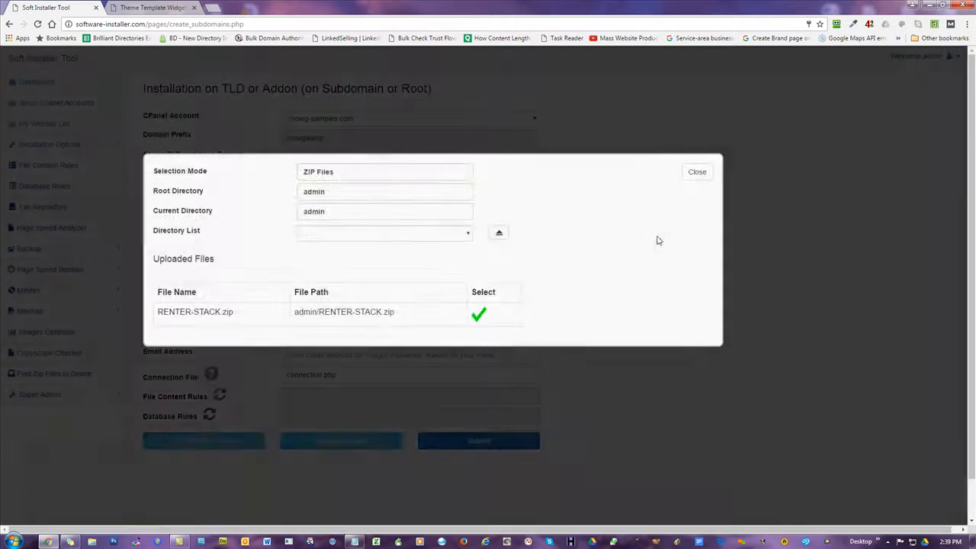
pyautogui.click(373, 237)
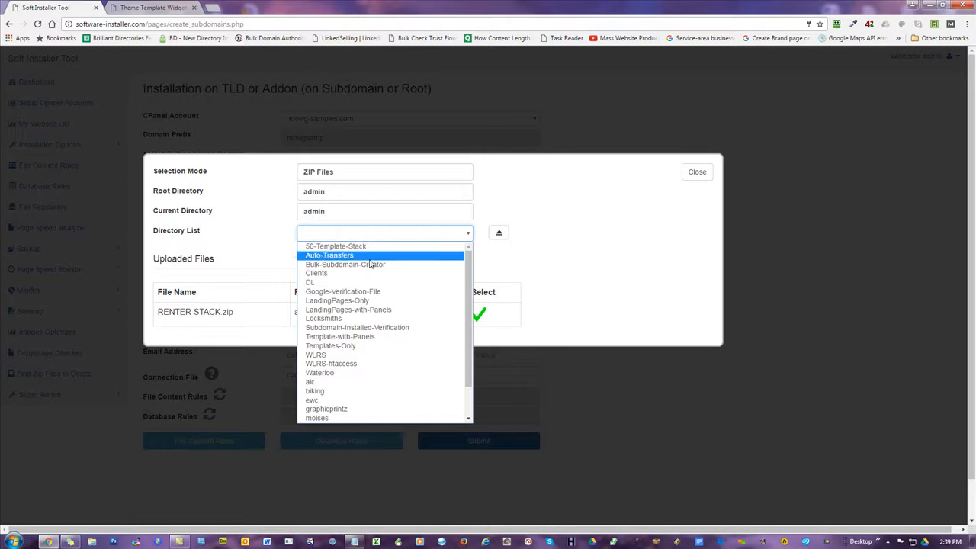
pyautogui.click(338, 301)
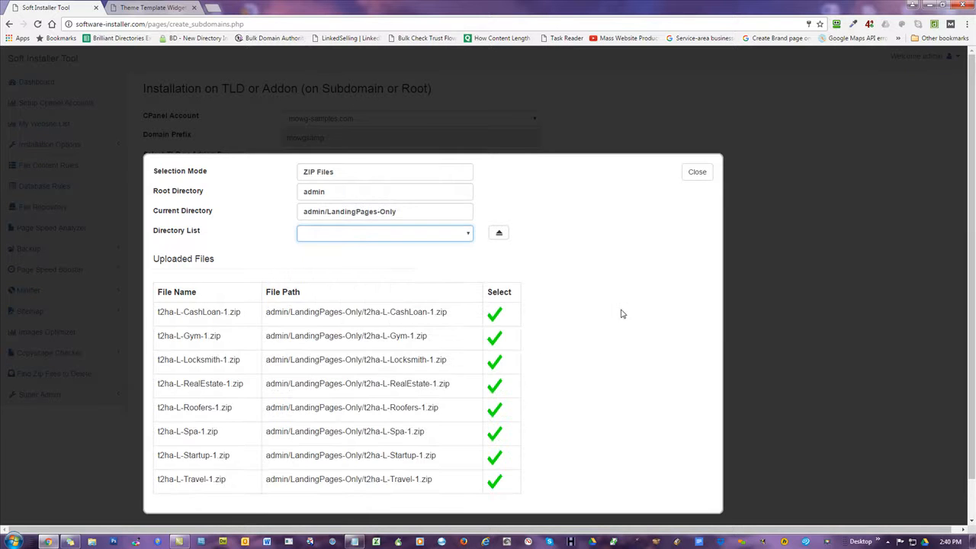
pyautogui.click(494, 434)
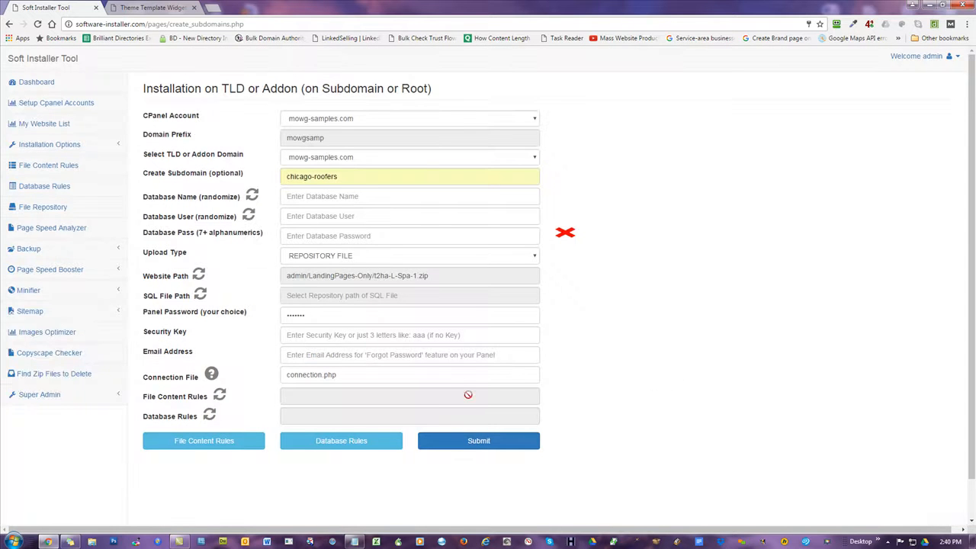
# Empty the panel password and the connection.php file name fields.
pyautogui.doubleClick(336, 314)
pyautogui.press('BackSpace')
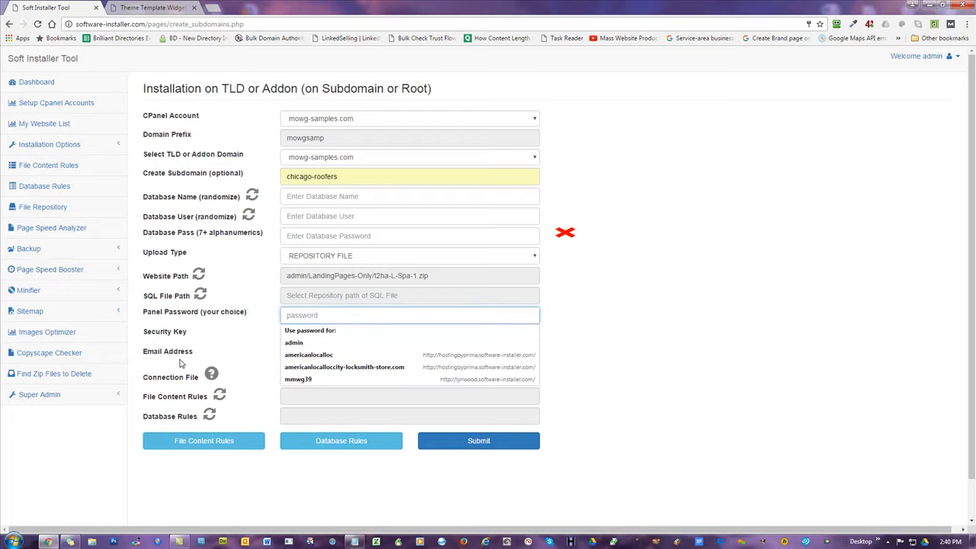
pyautogui.click(182, 316)
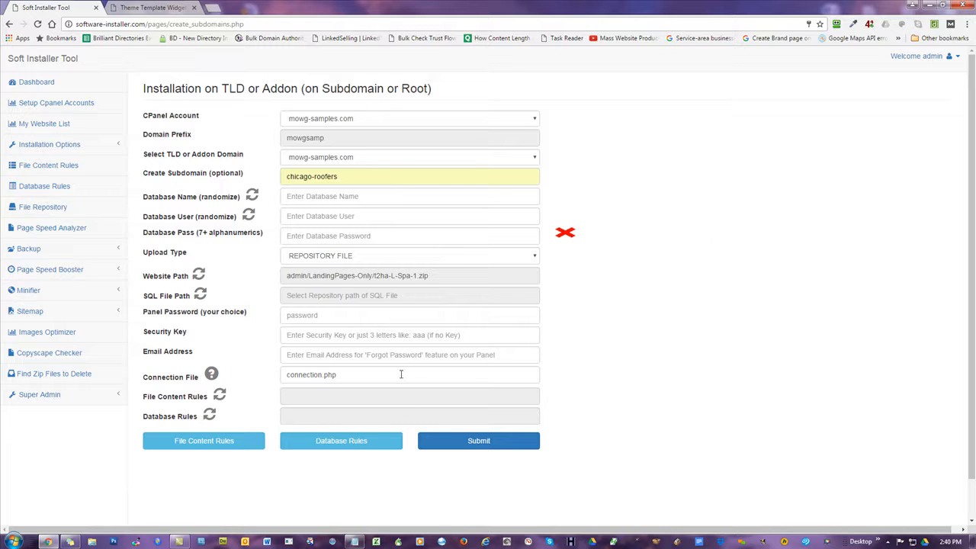
pyautogui.moveTo(402, 374); pyautogui.dragTo(261, 360)
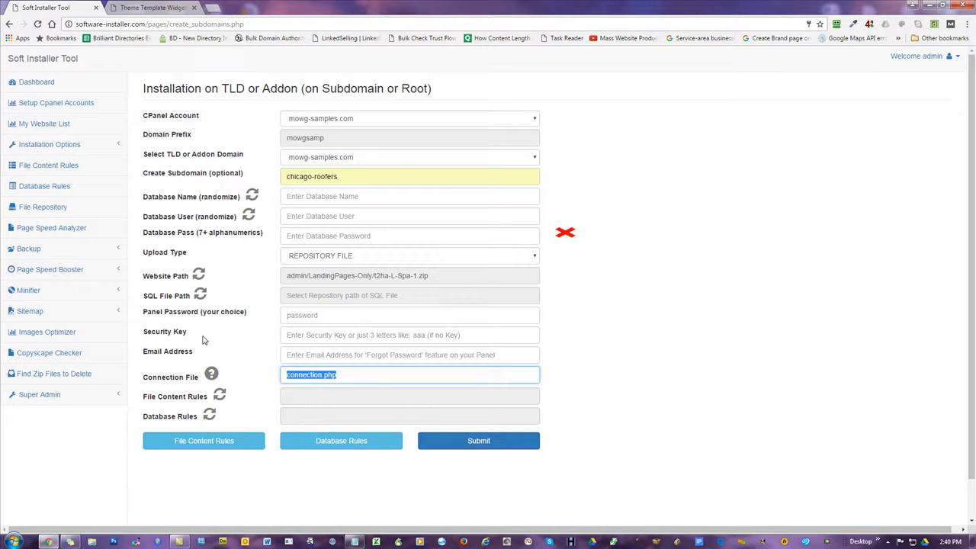
pyautogui.press('BackSpace')
pyautogui.click(706, 287)
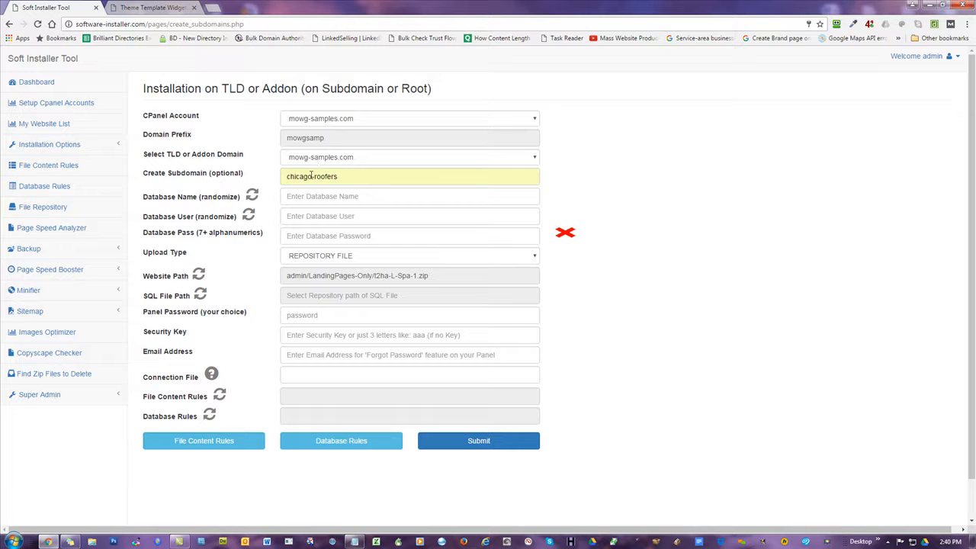
# Keep mowg-samples.com as the domain and switch to the chicago-roofers theme manager.
pyautogui.click(314, 159)
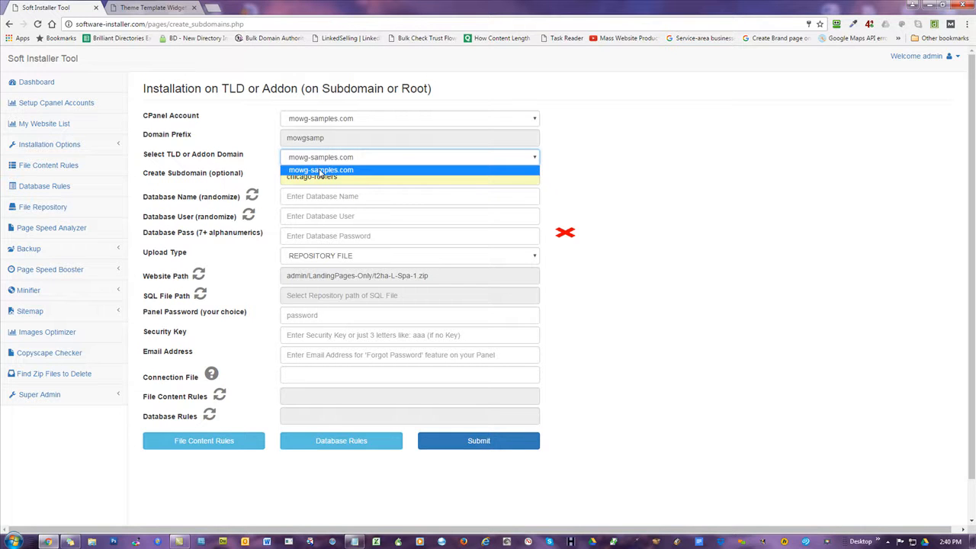
pyautogui.click(321, 170)
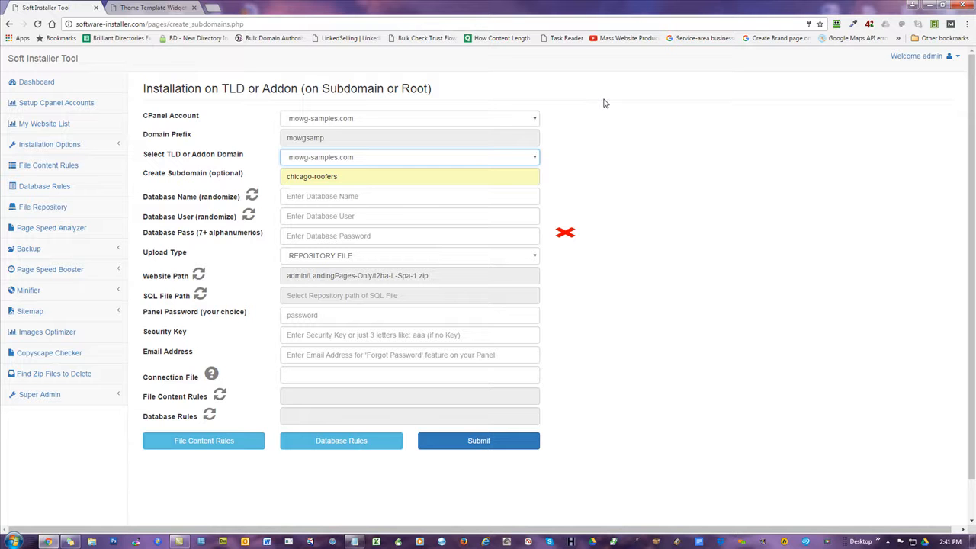
pyautogui.click(169, 8)
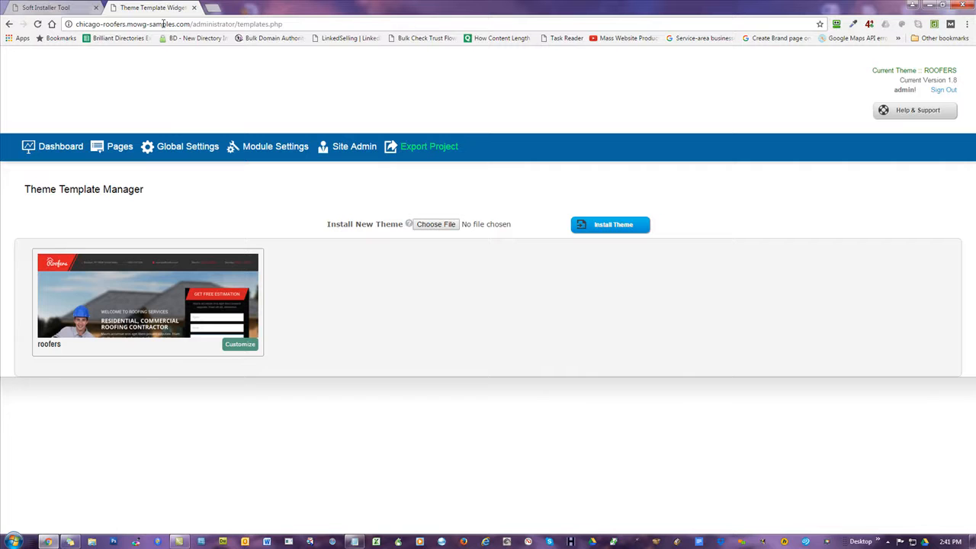
# Open mowg-samples.com in a new browser tab.
pyautogui.click(214, 9)
pyautogui.write('mowg-samples.com')
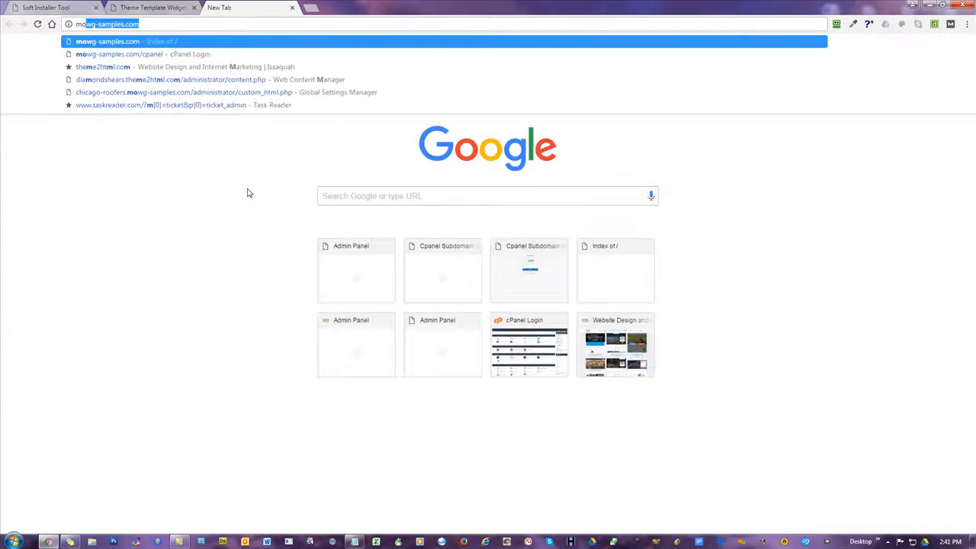
pyautogui.press('Return')
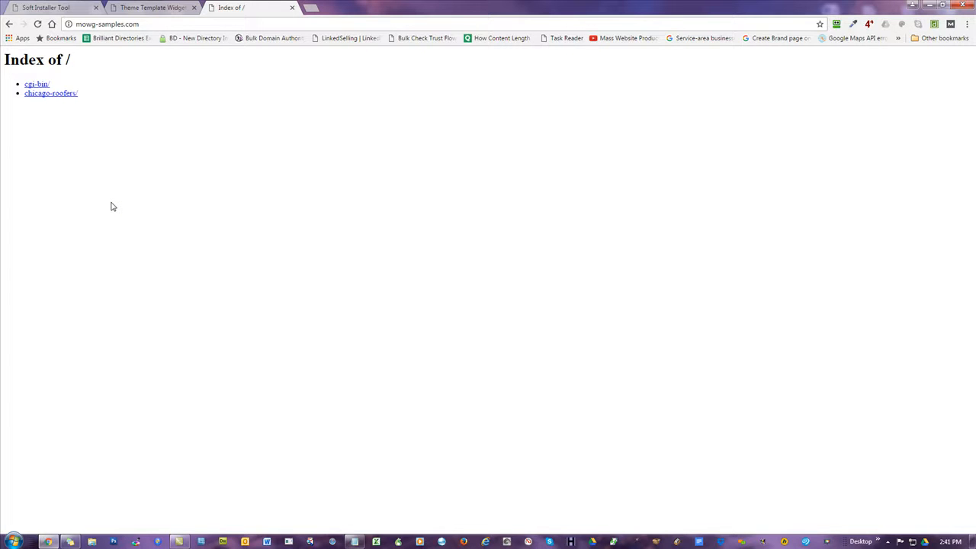
# Re-enter chicago-roofers as the subdomain and submit the install without an SQL file.
pyautogui.click(46, 6)
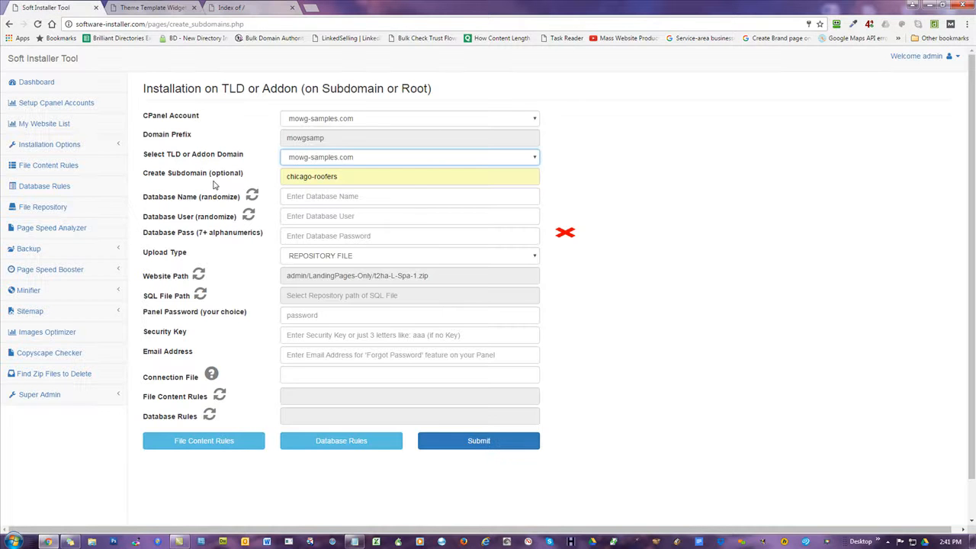
pyautogui.tripleClick(355, 178)
pyautogui.hotkey('ctrl', 'c')
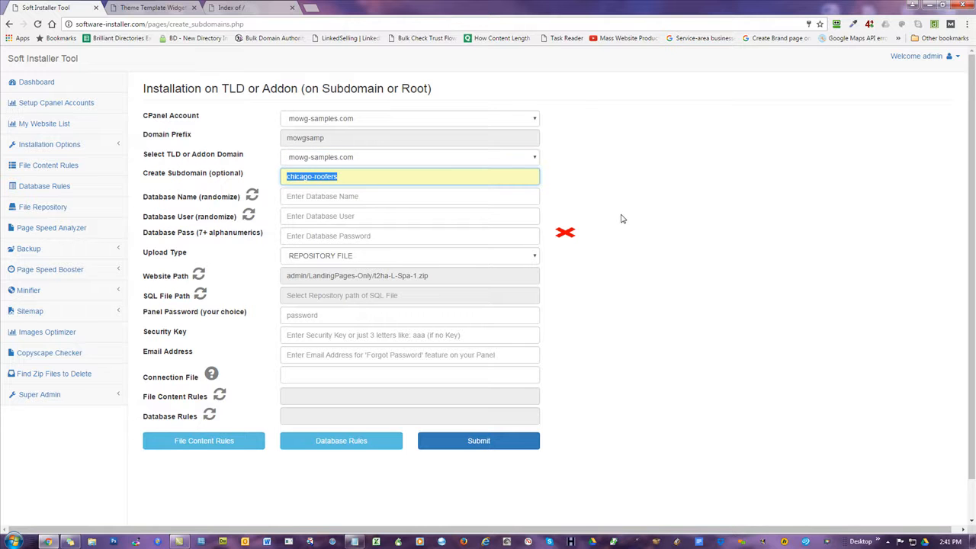
pyautogui.press('BackSpace')
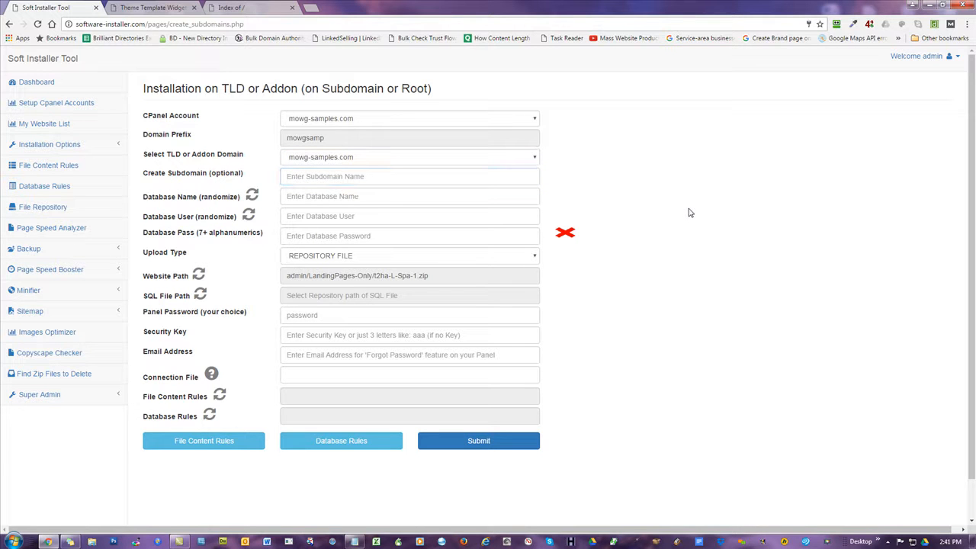
pyautogui.click(362, 176)
pyautogui.hotkey('ctrl', 'v')
pyautogui.click(728, 212)
pyautogui.click(473, 442)
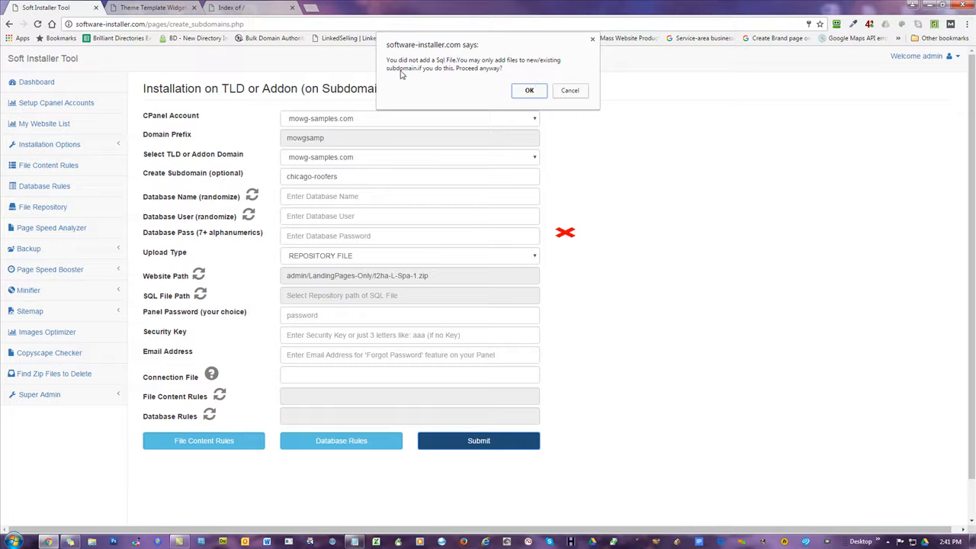
pyautogui.click(529, 91)
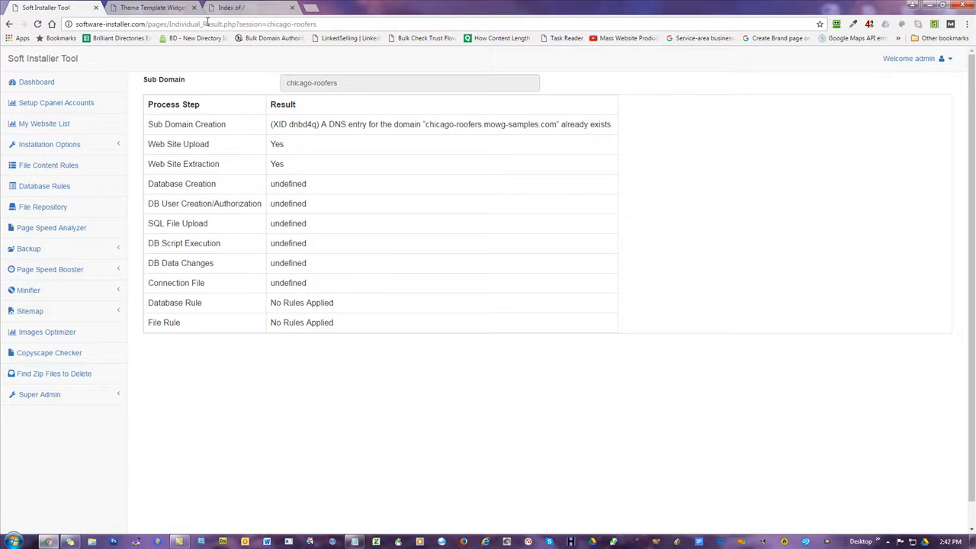
# Reload the Theme Template Manager and activate the newly uploaded spa theme.
pyautogui.click(161, 9)
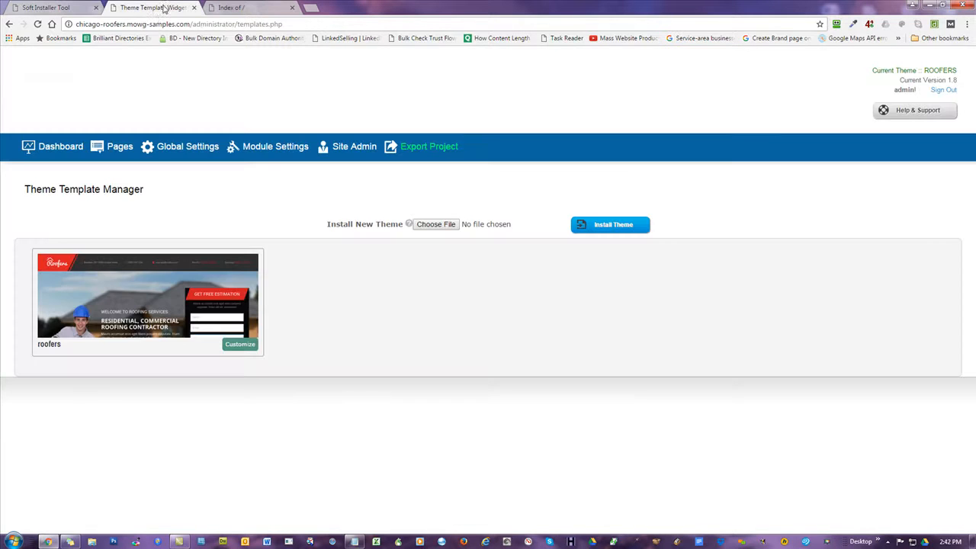
pyautogui.click(38, 24)
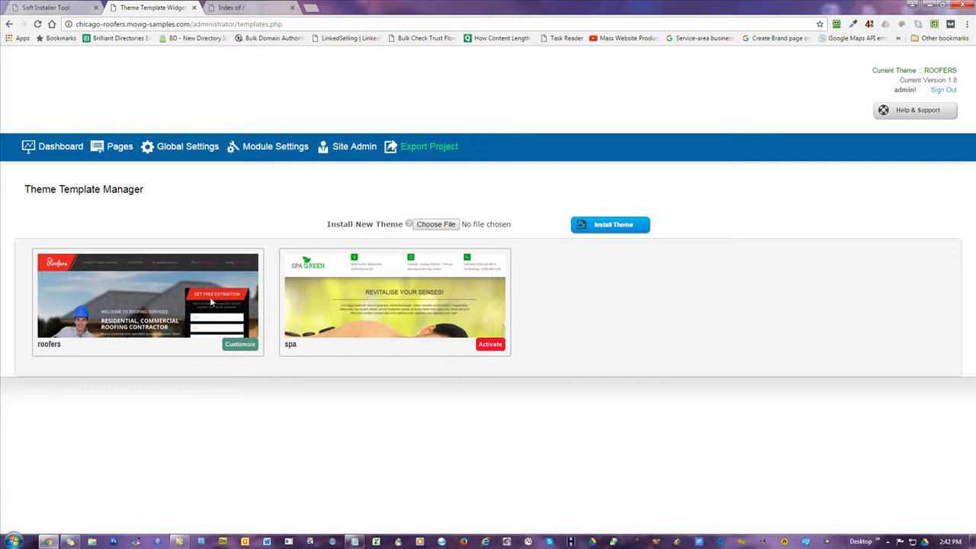
pyautogui.click(74, 148)
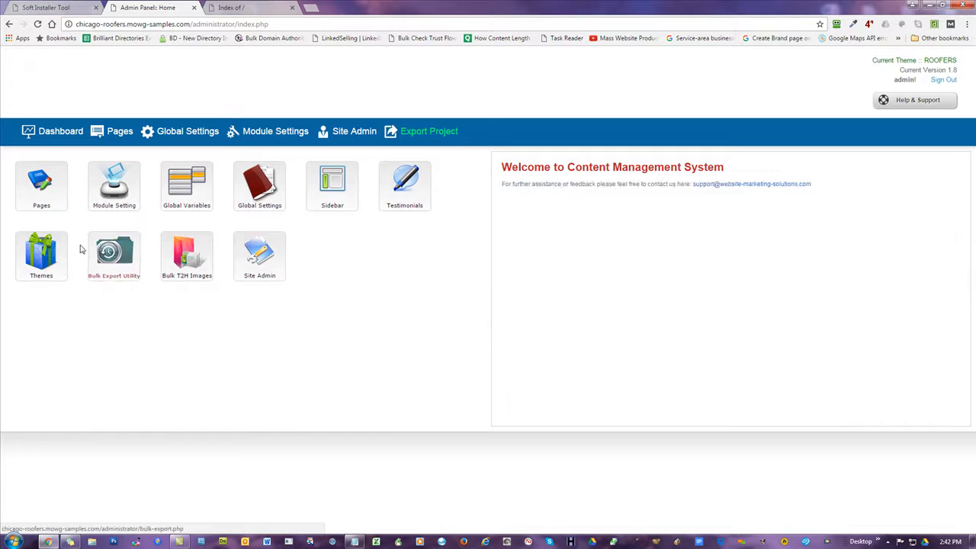
pyautogui.click(53, 261)
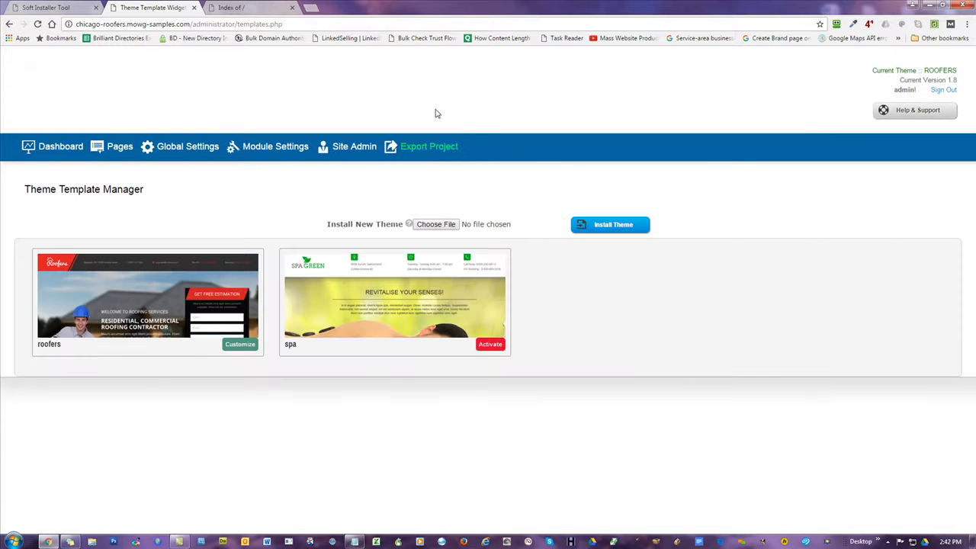
pyautogui.click(481, 345)
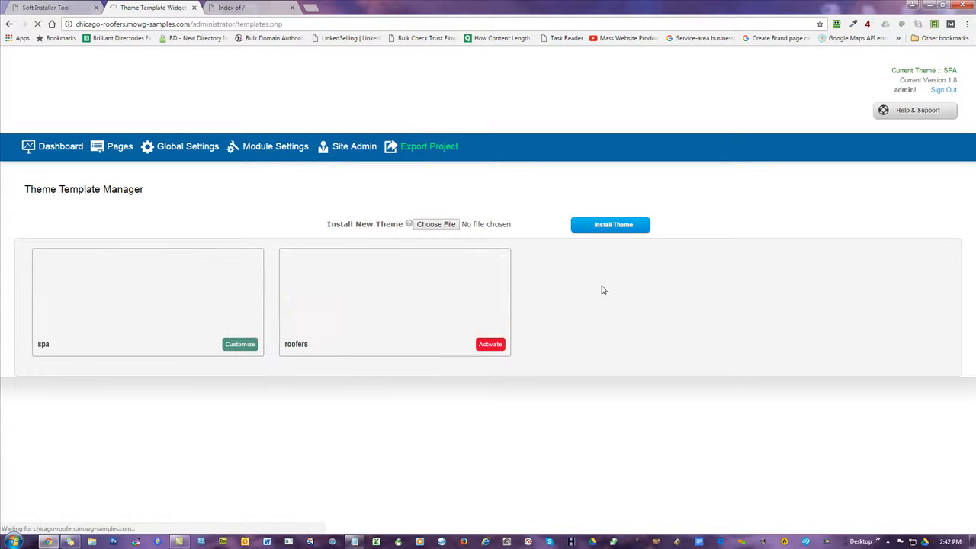
# Reload the mowg-samples.com directory listing and select its address.
pyautogui.click(253, 11)
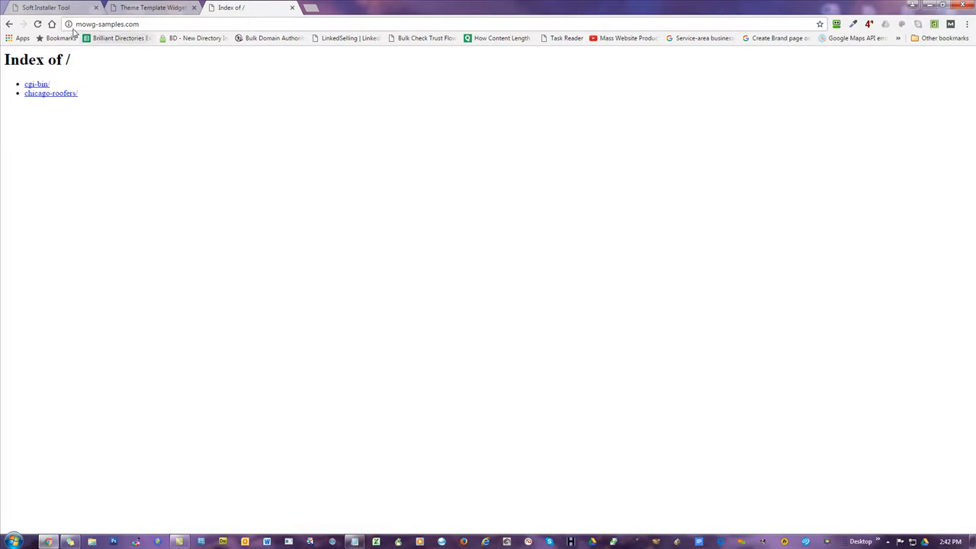
pyautogui.click(37, 23)
pyautogui.click(238, 24)
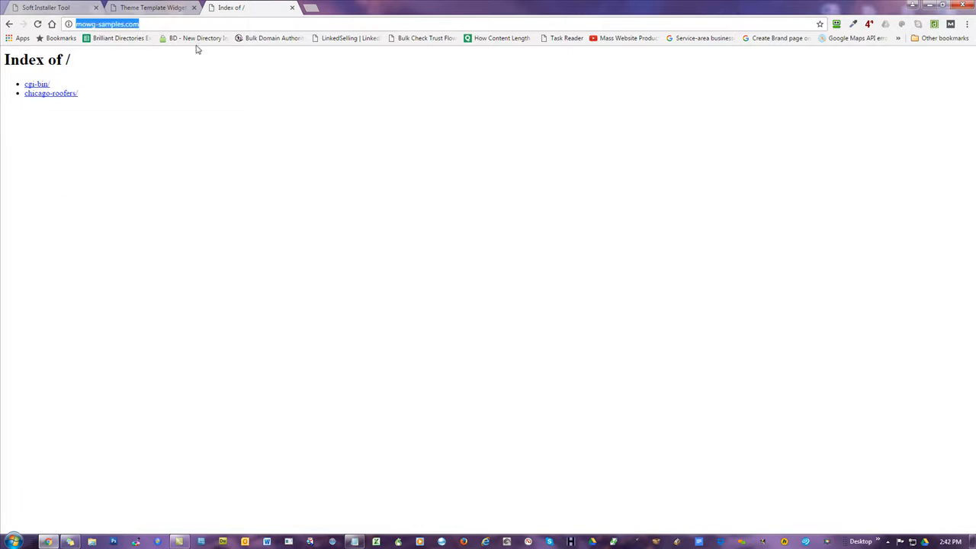
pyautogui.click(139, 9)
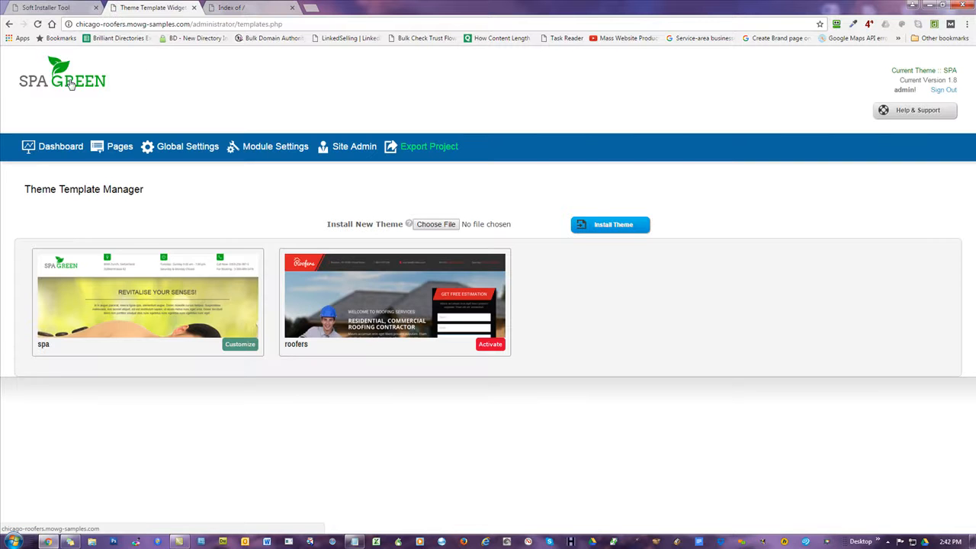
# Open the live SPA GREEN homepage and mark the chicago-roofers part of the address.
pyautogui.click(71, 84)
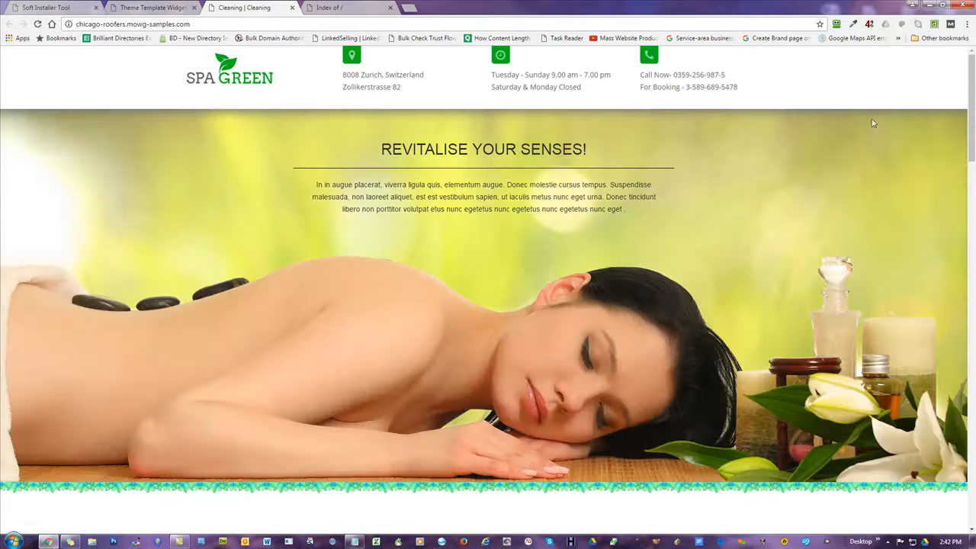
pyautogui.moveTo(972, 95)
pyautogui.mouseDown()
pyautogui.moveTo(974, 288)
pyautogui.moveTo(974, 95)
pyautogui.mouseUp()
pyautogui.moveTo(126, 23); pyautogui.dragTo(75, 23)
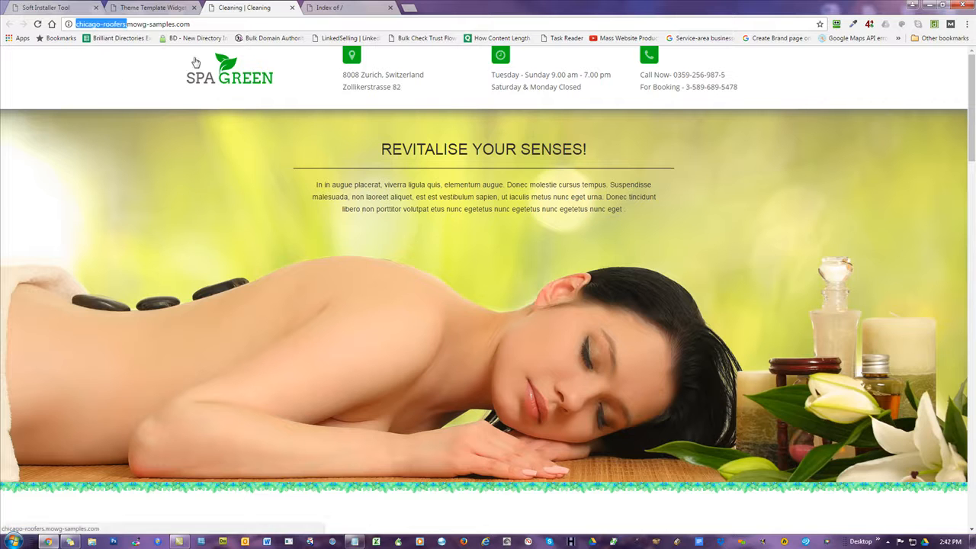
pyautogui.click(814, 82)
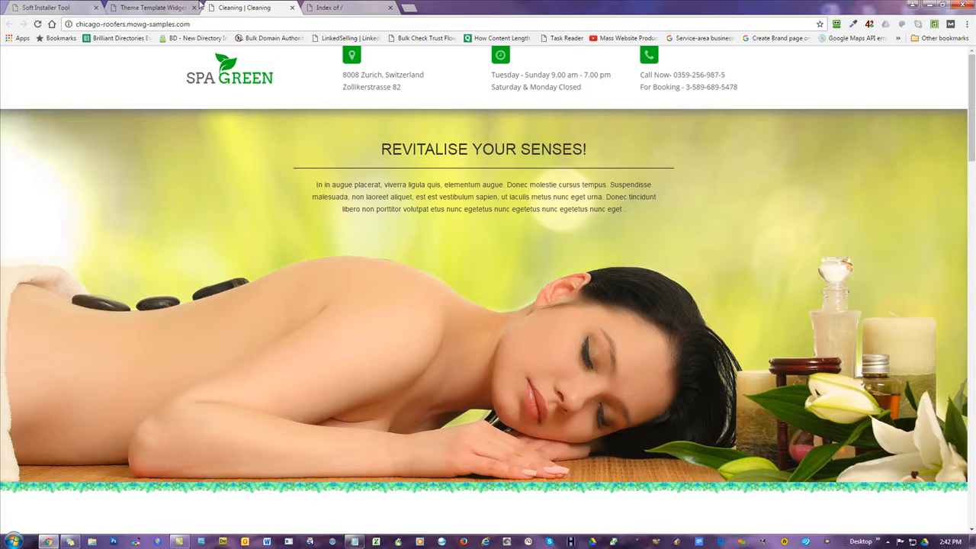
pyautogui.click(149, 8)
pyautogui.moveTo(127, 24); pyautogui.dragTo(76, 23)
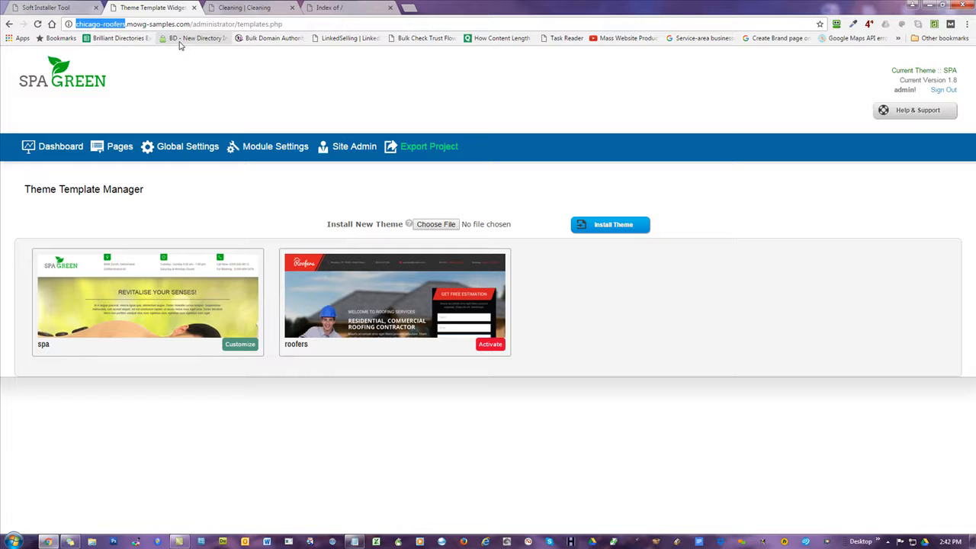
# Choose Upload to FTP on the Export Project page, then return to the directory listing.
pyautogui.click(429, 149)
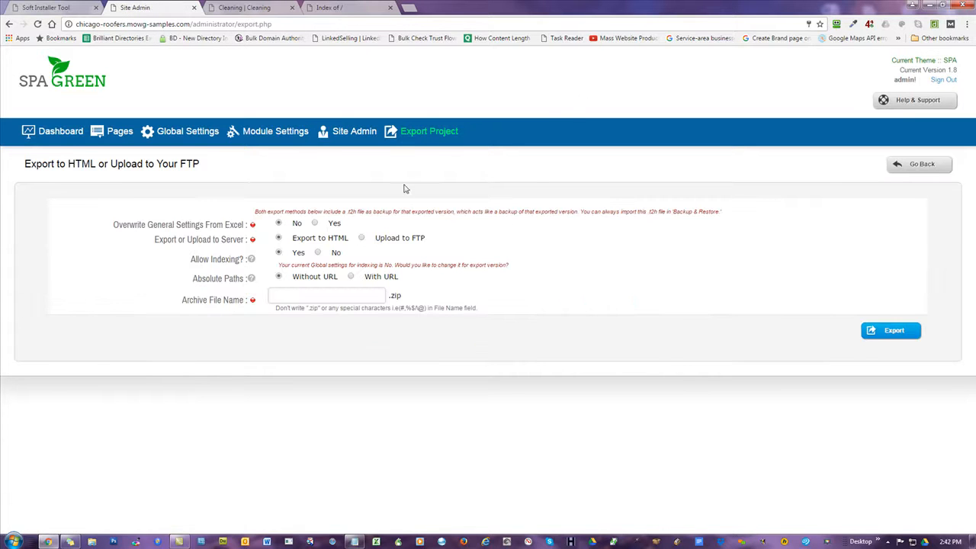
pyautogui.click(359, 237)
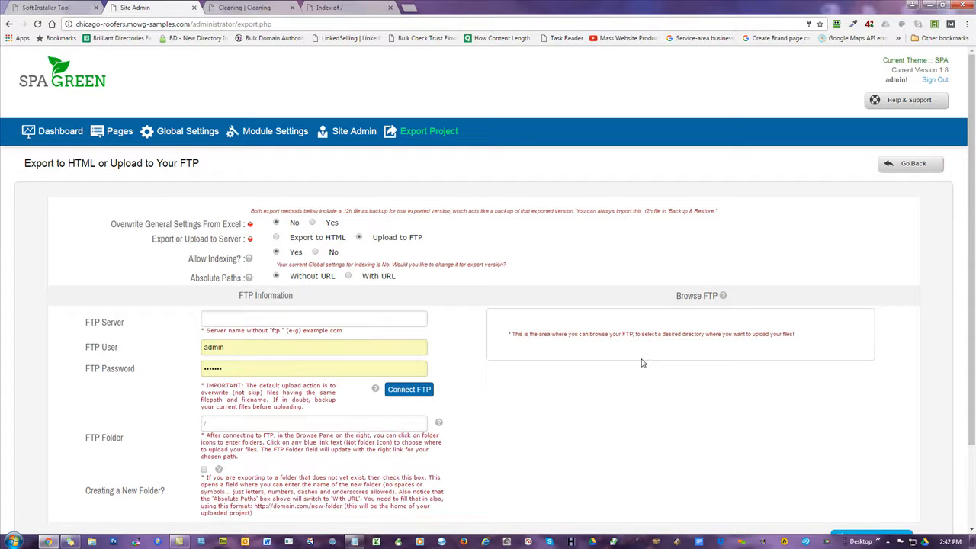
pyautogui.click(317, 9)
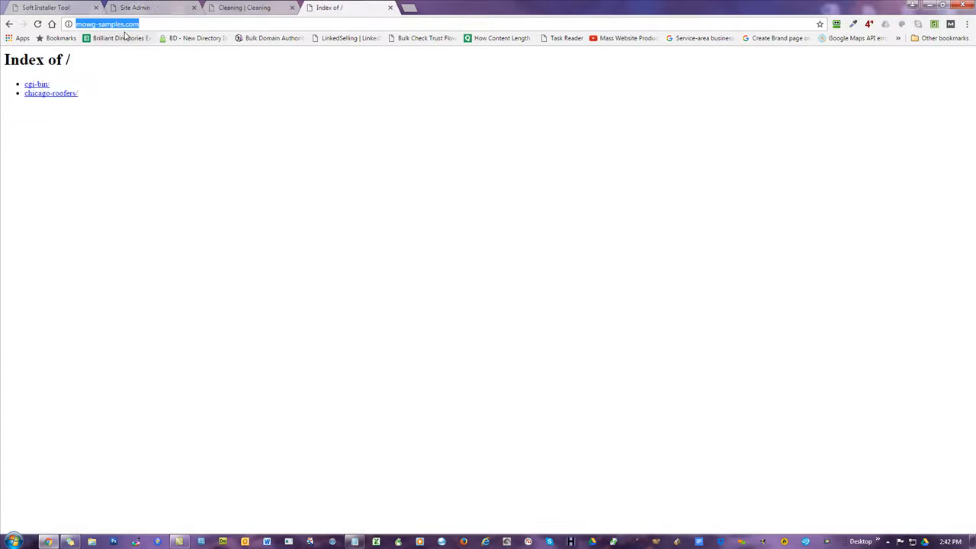
# Open the Individual Installation form and clear the default subdomain demo.
pyautogui.click(59, 6)
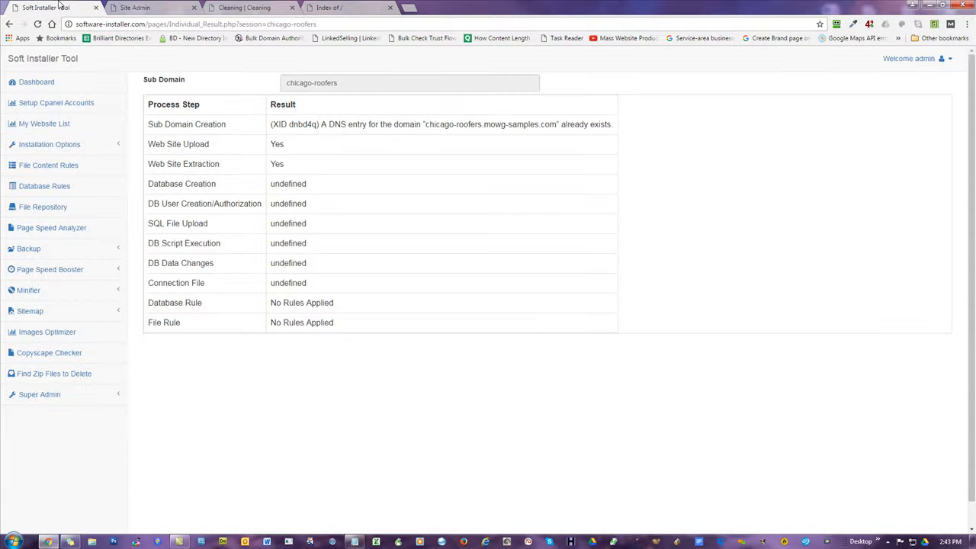
pyautogui.click(64, 150)
pyautogui.click(70, 165)
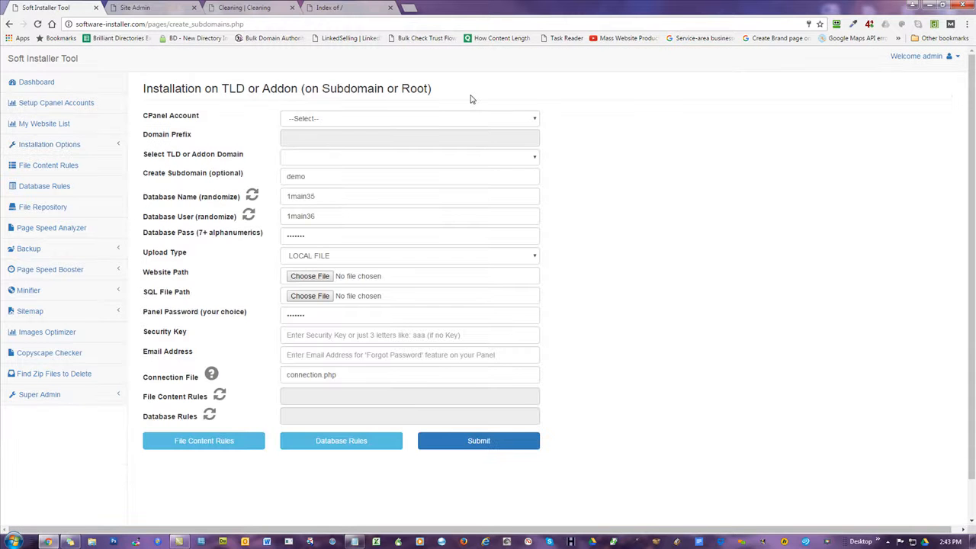
pyautogui.doubleClick(309, 177)
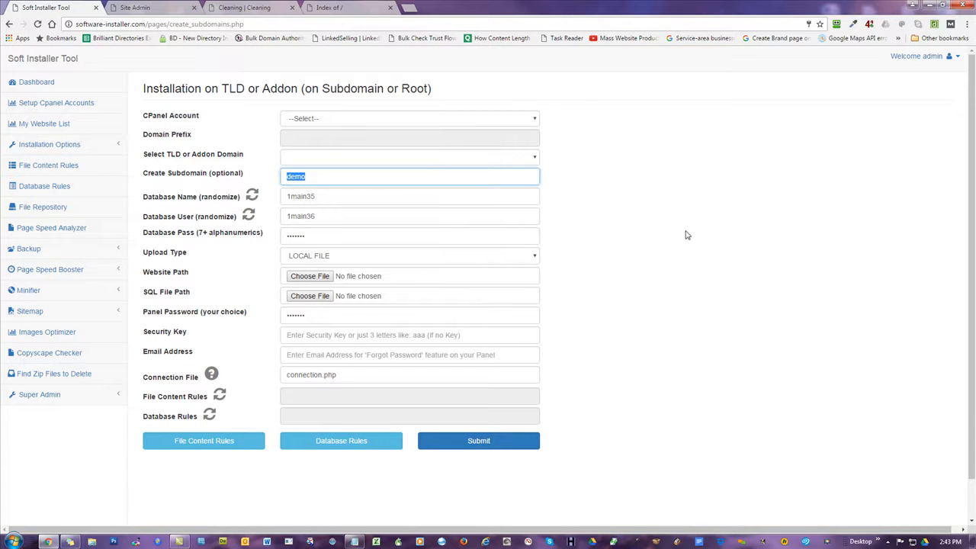
pyautogui.press('BackSpace')
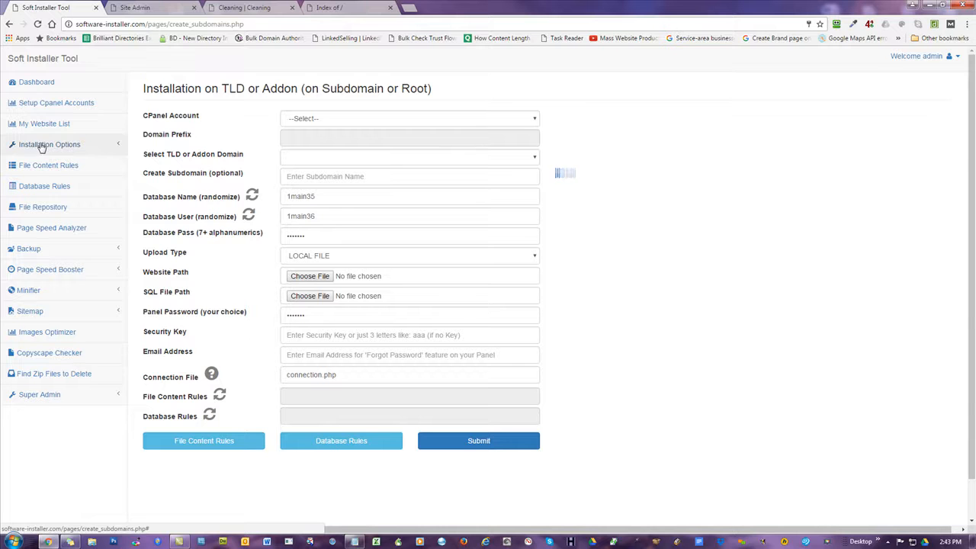
# Reopen the form, choose the 10dayfixx.com cPanel account and REPOSITORY FILE upload type.
pyautogui.click(42, 88)
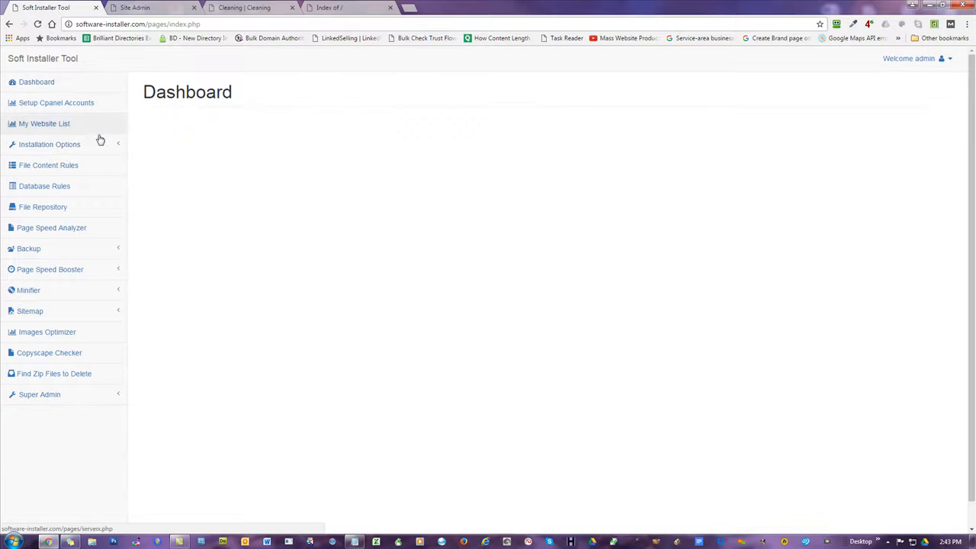
pyautogui.click(48, 146)
pyautogui.click(56, 165)
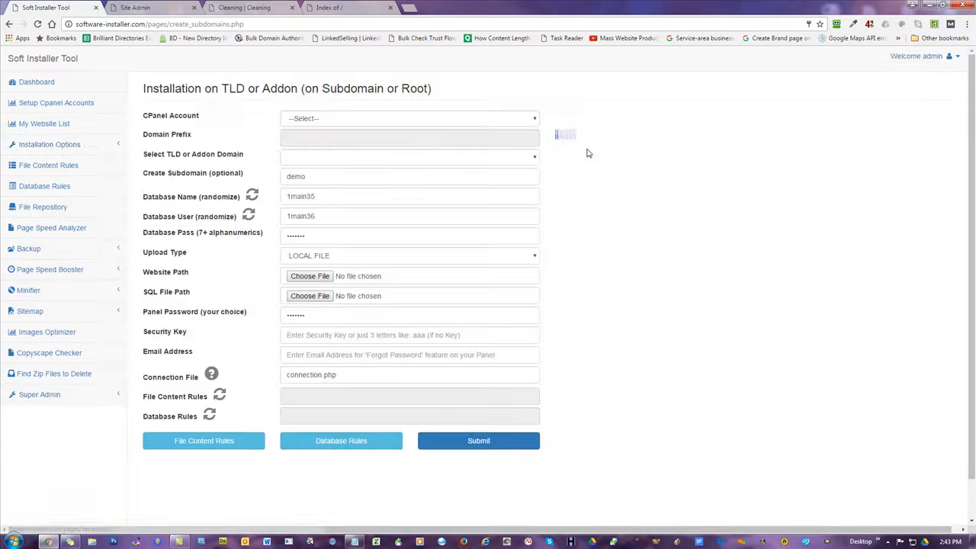
pyautogui.click(352, 121)
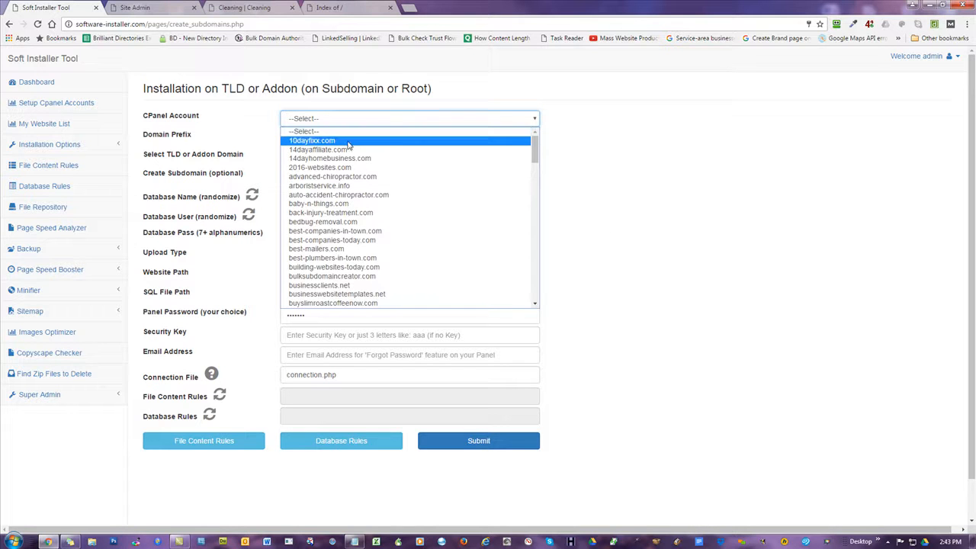
pyautogui.click(351, 140)
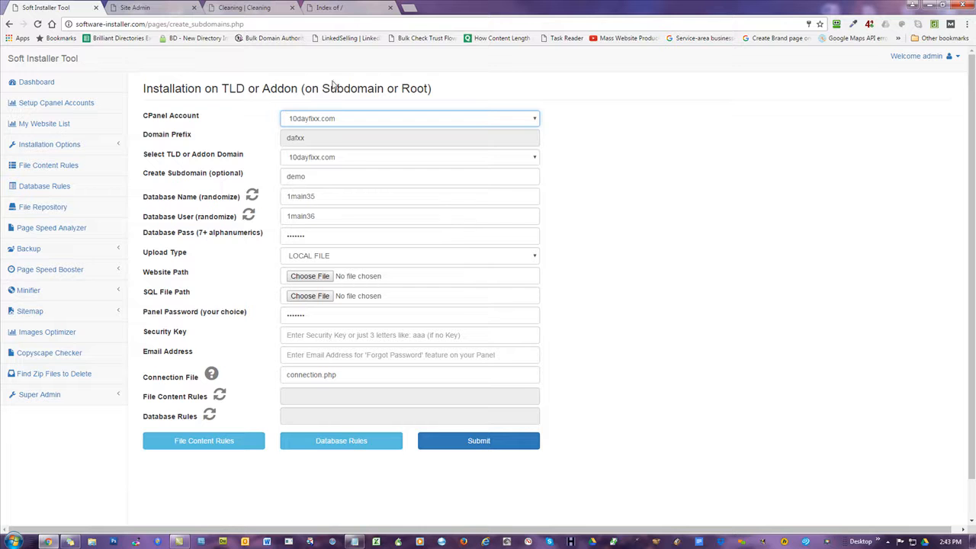
pyautogui.click(342, 259)
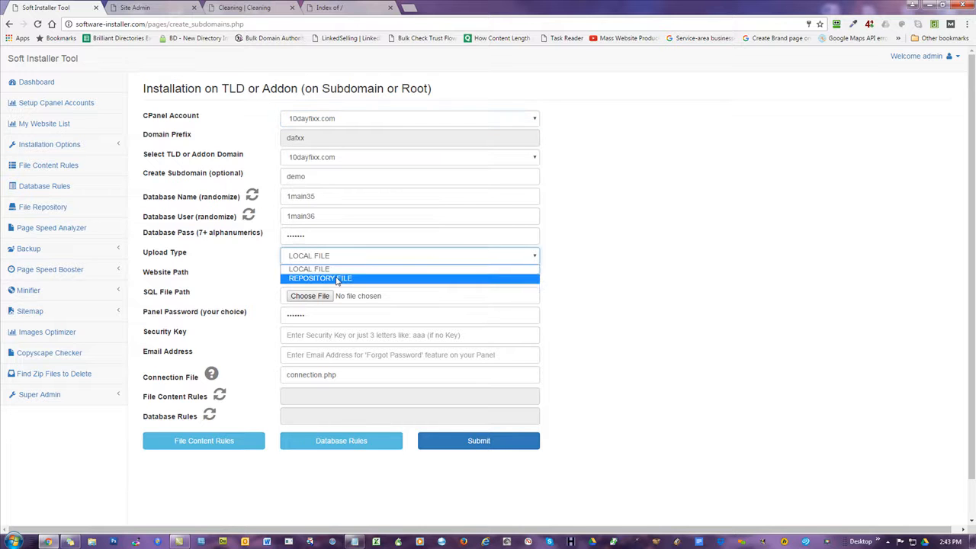
pyautogui.click(320, 276)
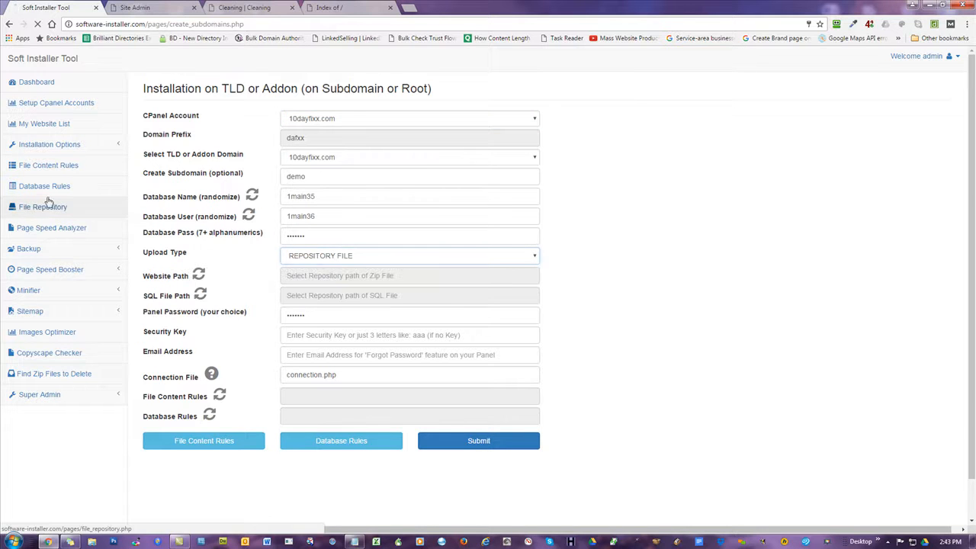
# Browse the repository's Google-Verification-File folder and select the Google-Verification-Files.zip path.
pyautogui.click(34, 207)
pyautogui.click(442, 186)
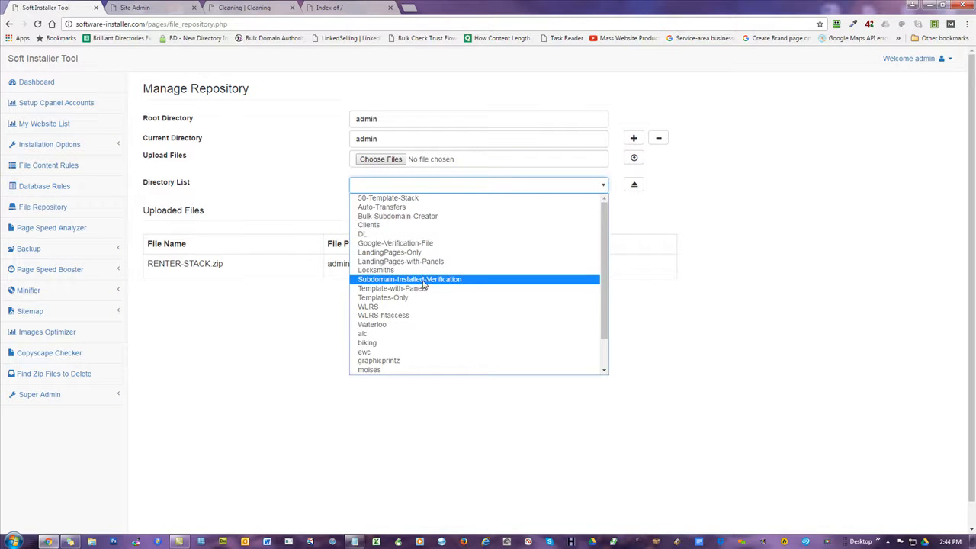
pyautogui.click(411, 245)
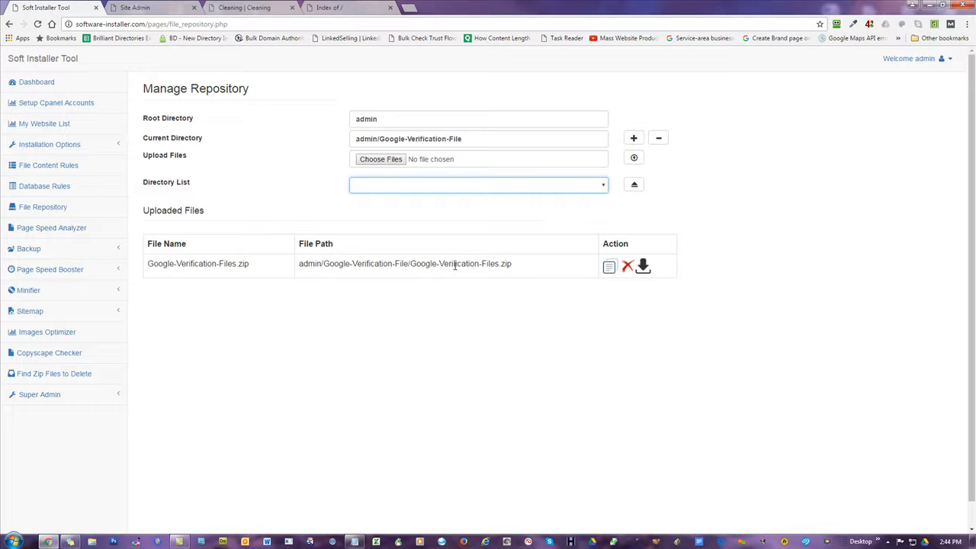
pyautogui.moveTo(532, 269); pyautogui.dragTo(299, 268)
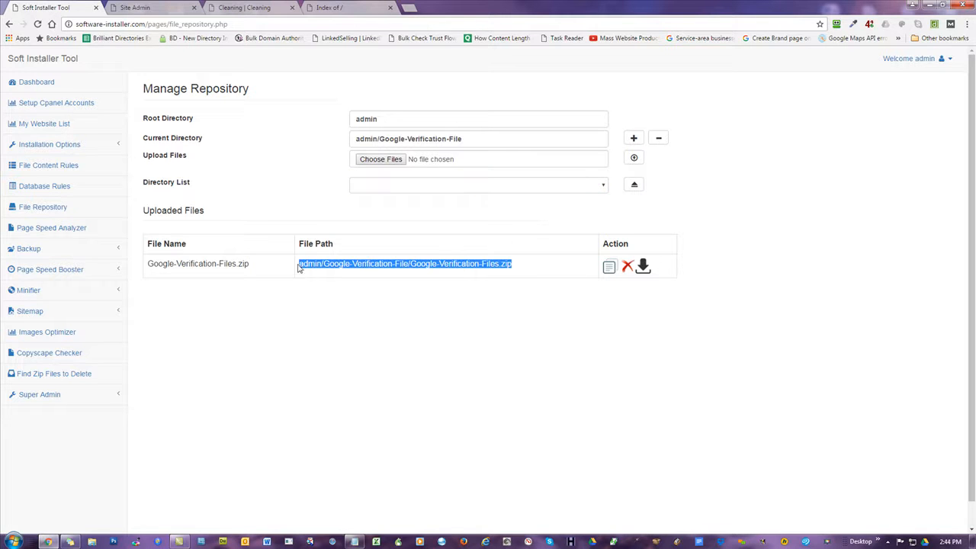
# Go up to the admin root folder, enter Subdomain-Installed-Verification, and return to the individual installation page.
pyautogui.click(443, 300)
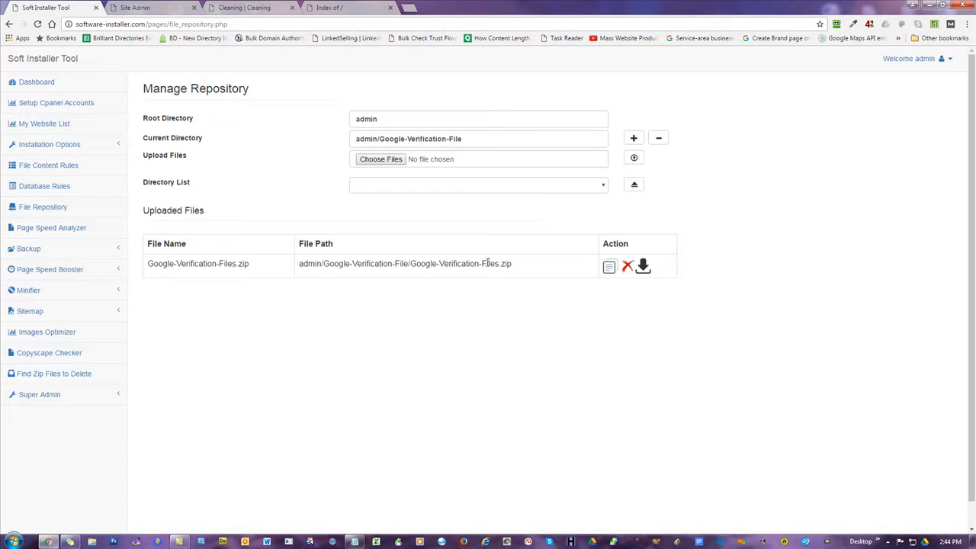
pyautogui.click(67, 146)
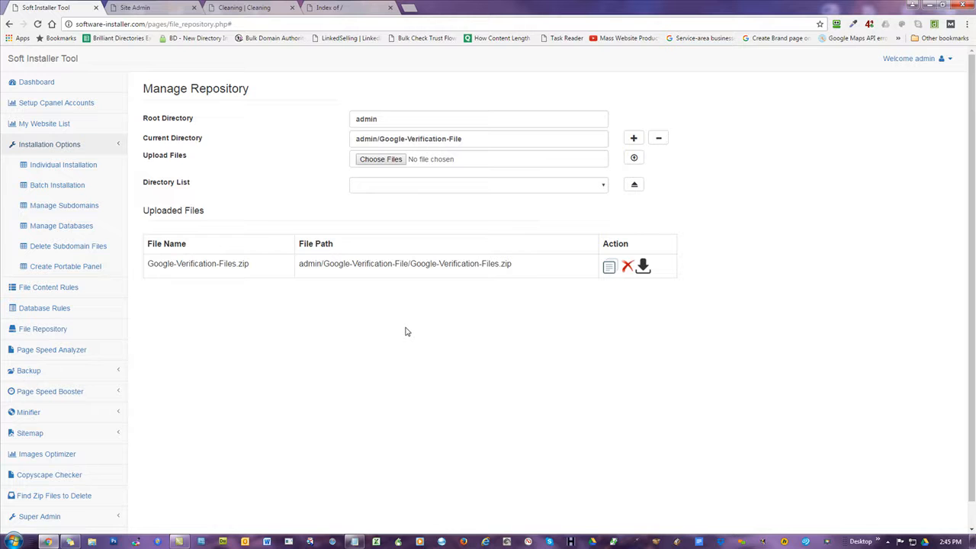
pyautogui.click(635, 184)
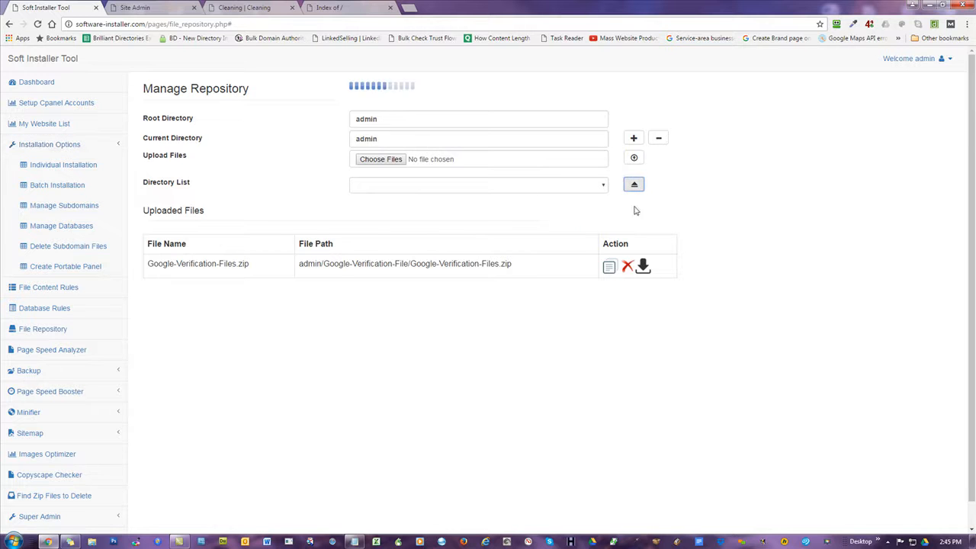
pyautogui.click(427, 187)
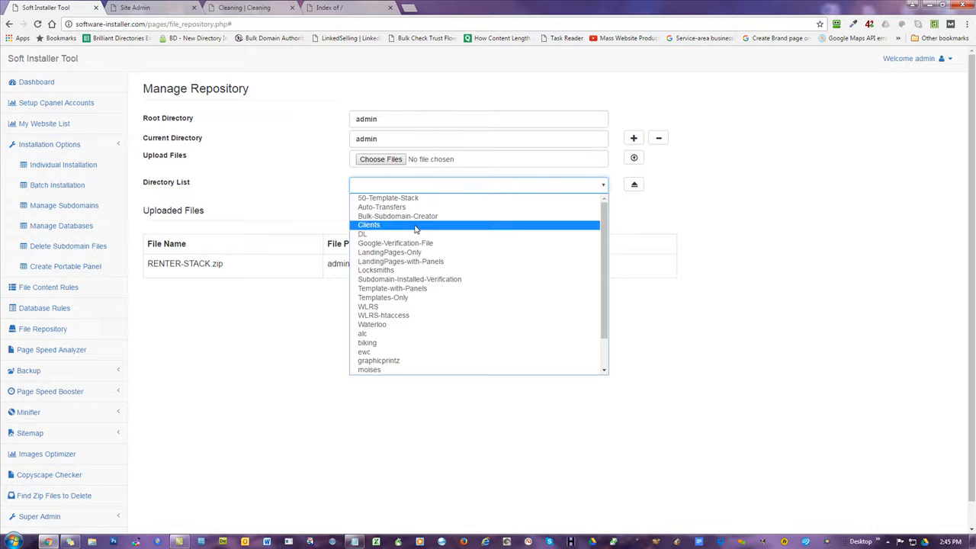
pyautogui.click(416, 280)
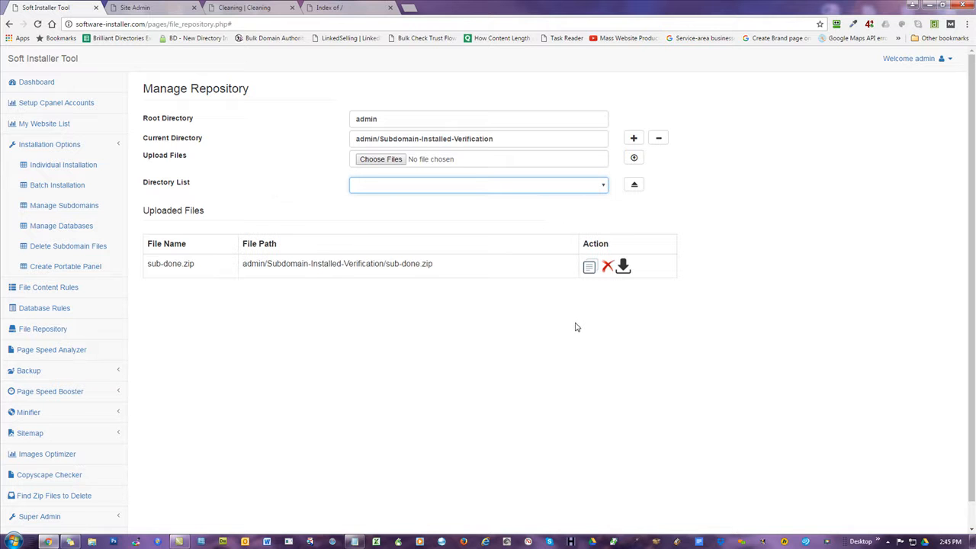
pyautogui.click(57, 169)
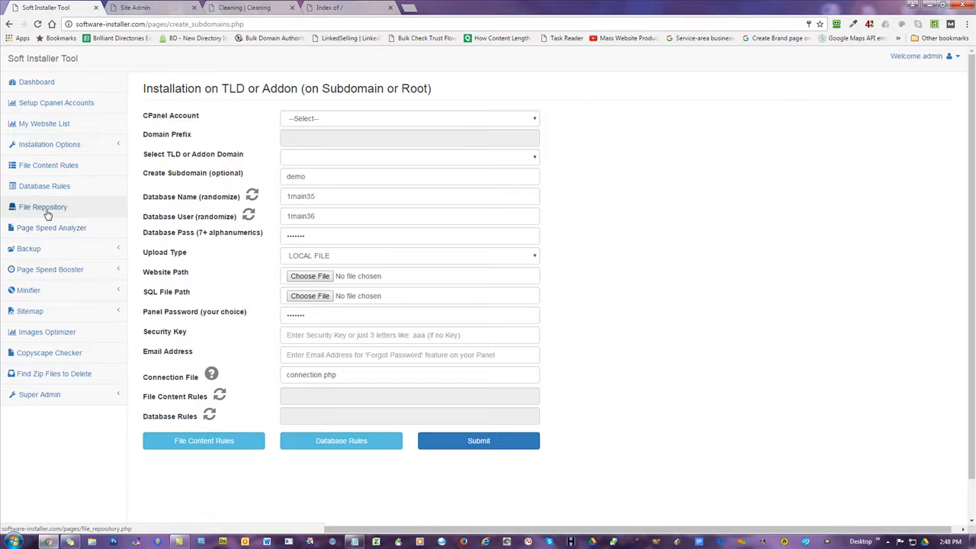
# Switch to the Sub Domain Batch Installation page and download its sample_subdomain.xlsx spreadsheet.
pyautogui.click(53, 145)
pyautogui.click(61, 186)
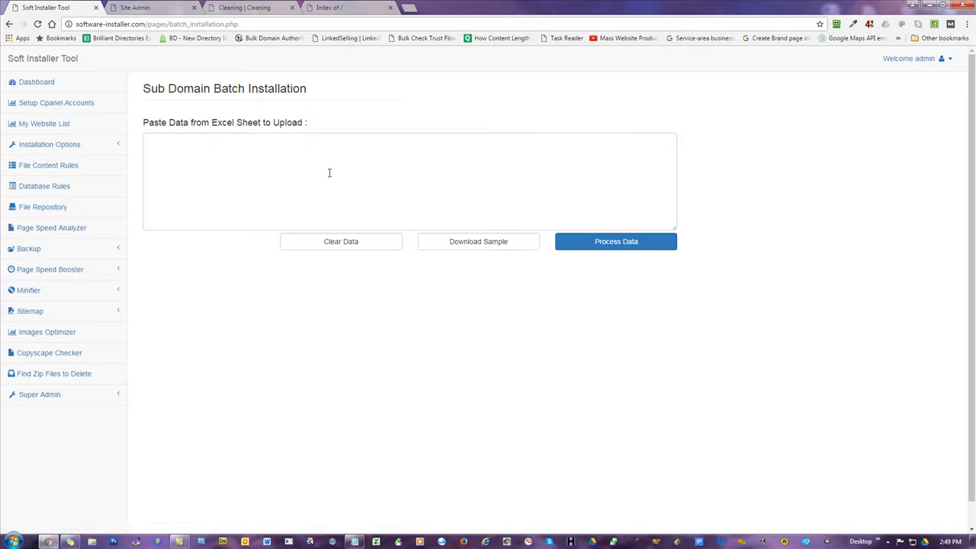
pyautogui.click(490, 249)
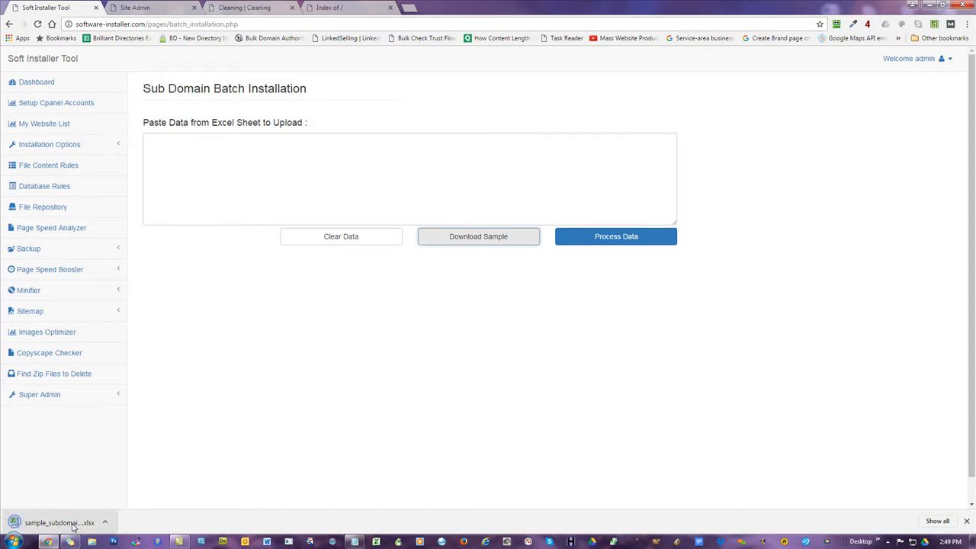
# Open the sample spreadsheet in Excel, enable editing, and clear the FILE RULES and DATABASE RULES values.
pyautogui.click(53, 522)
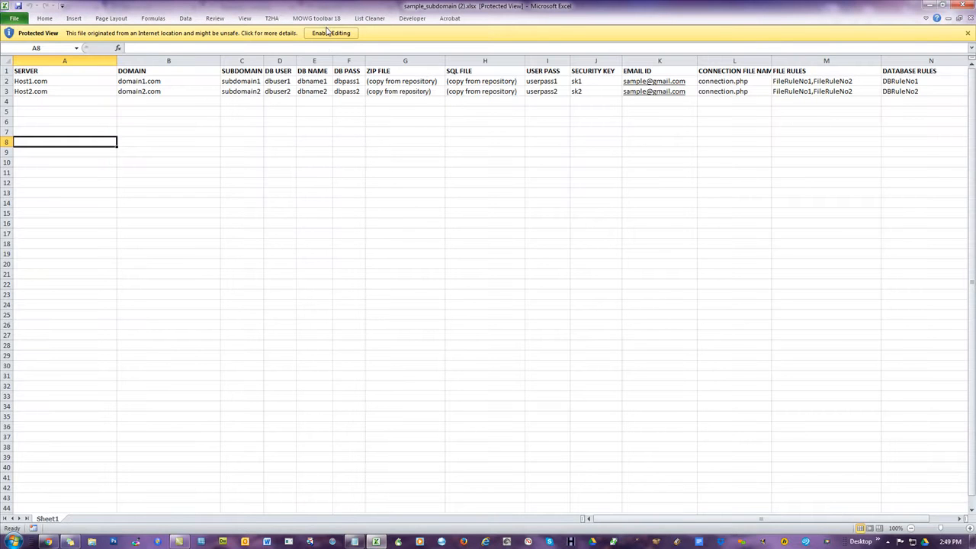
pyautogui.click(328, 33)
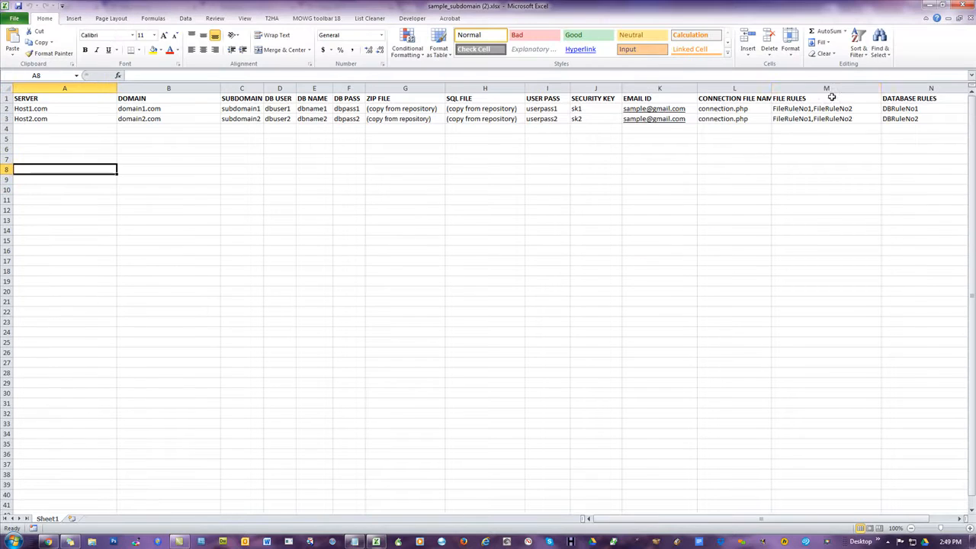
pyautogui.moveTo(827, 109); pyautogui.dragTo(827, 120)
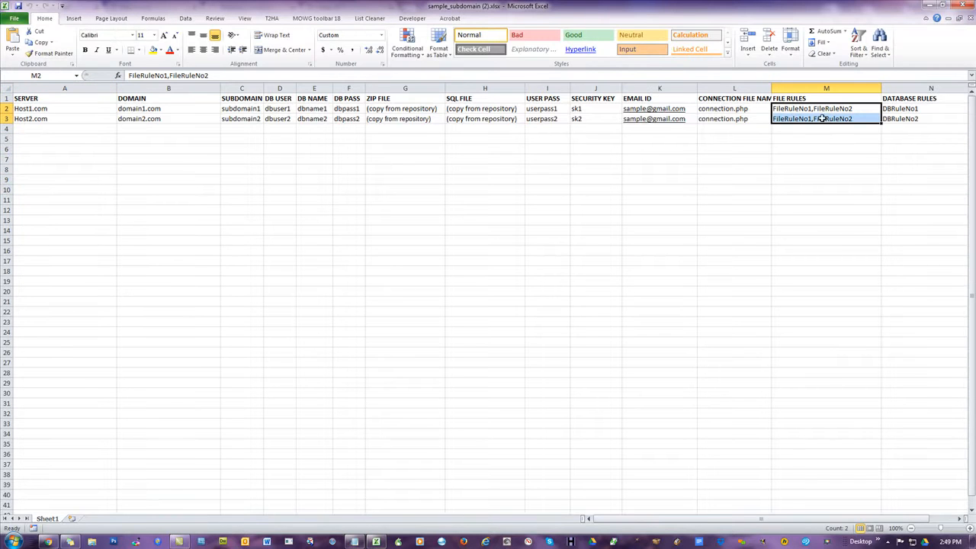
pyautogui.click(899, 109)
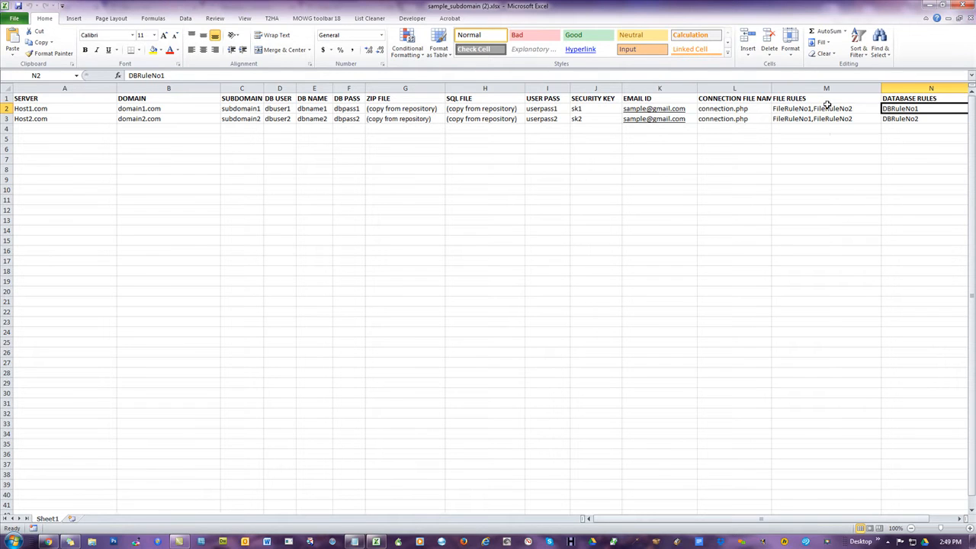
pyautogui.moveTo(832, 108); pyautogui.dragTo(891, 124)
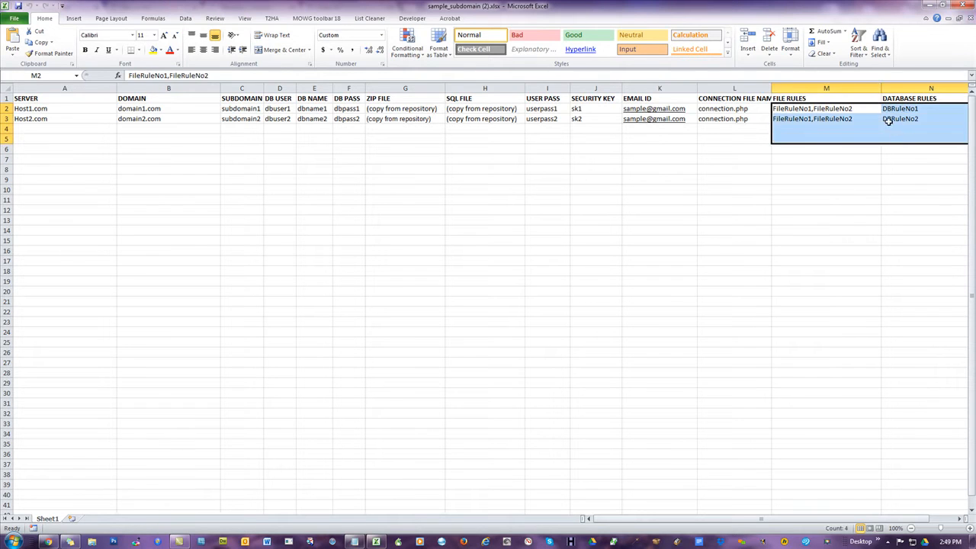
pyautogui.rightClick(890, 124)
pyautogui.click(835, 211)
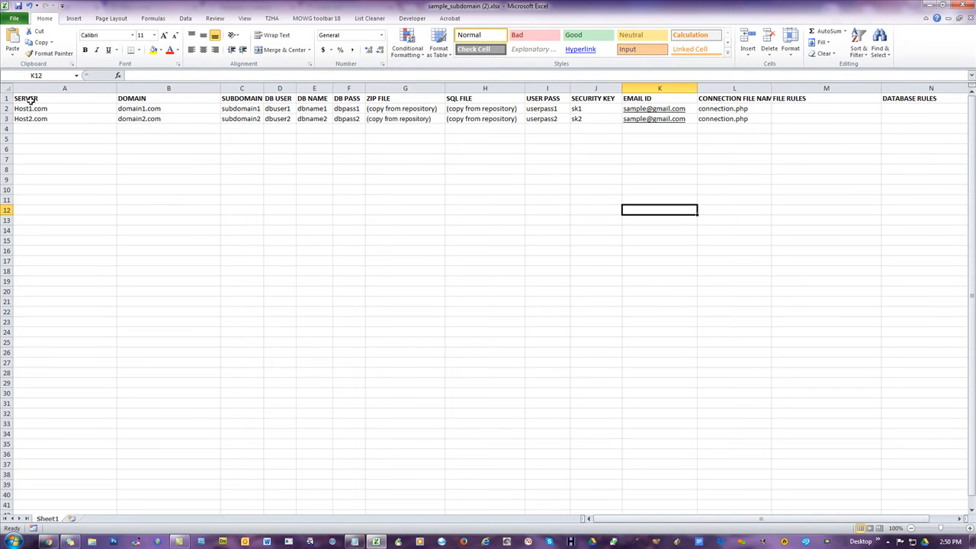
# Review the sample data rows, then close the sheet without saving and return to the batch page.
pyautogui.moveTo(35, 107); pyautogui.dragTo(904, 377)
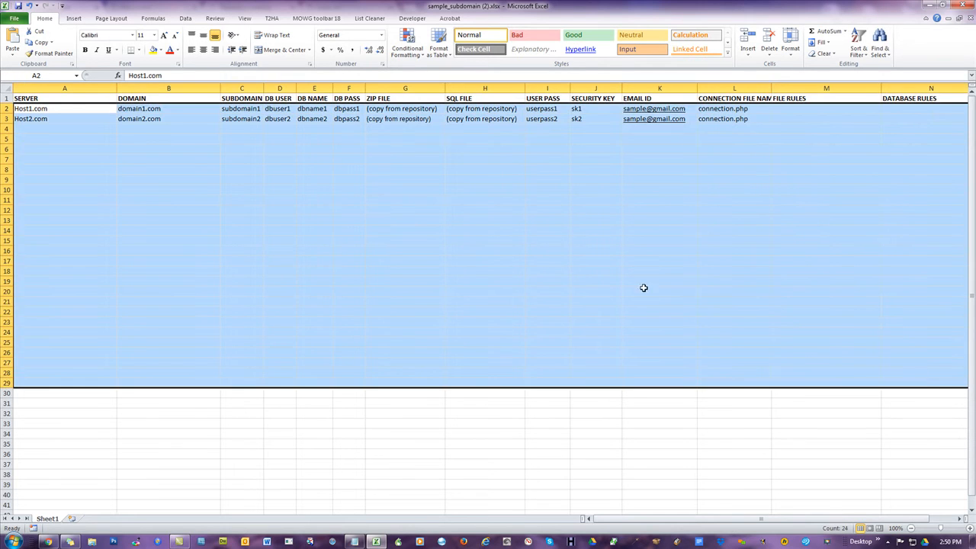
pyautogui.click(484, 207)
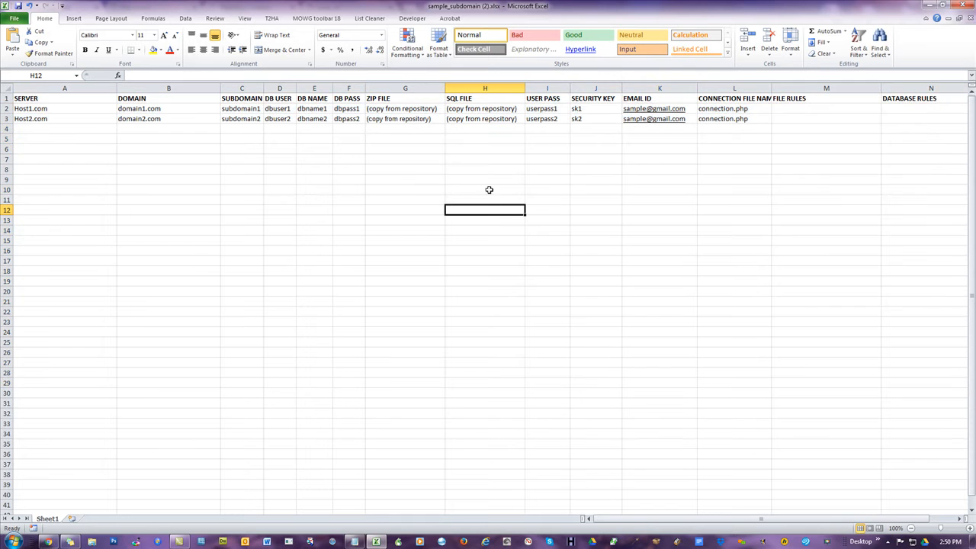
pyautogui.click(963, 6)
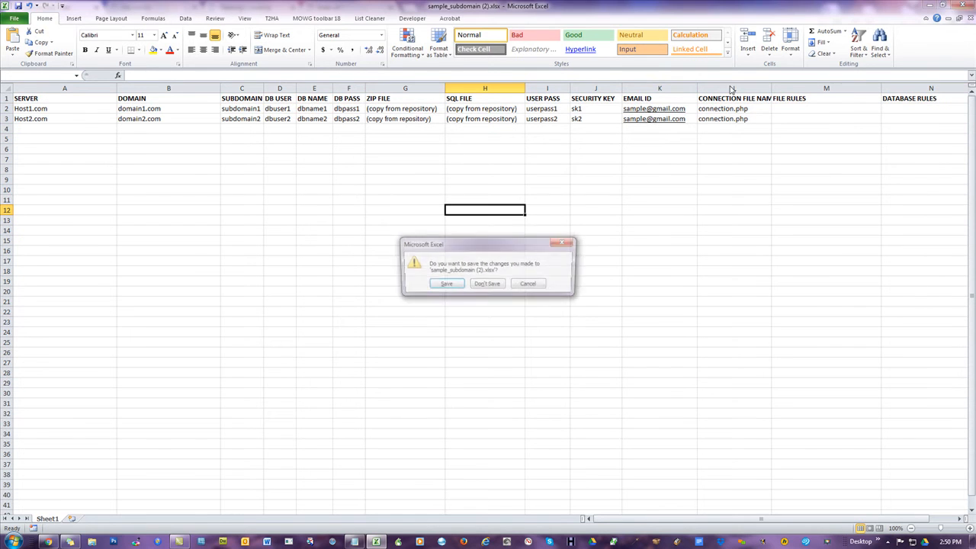
pyautogui.click(486, 286)
pyautogui.click(72, 145)
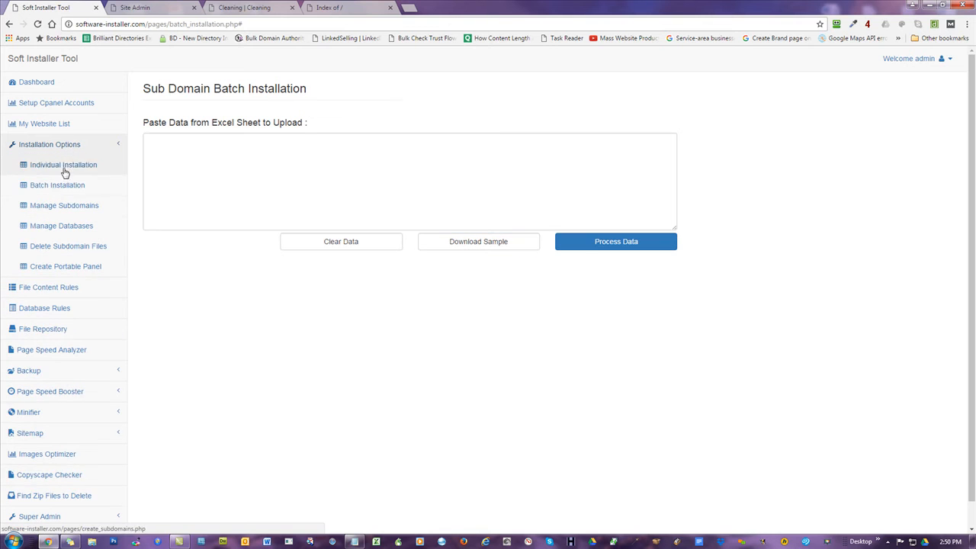
pyautogui.click(69, 148)
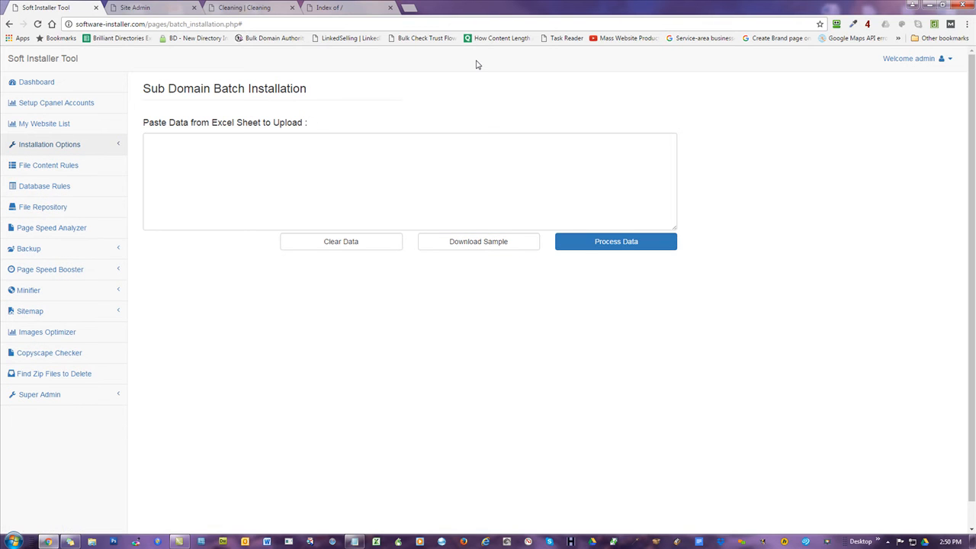